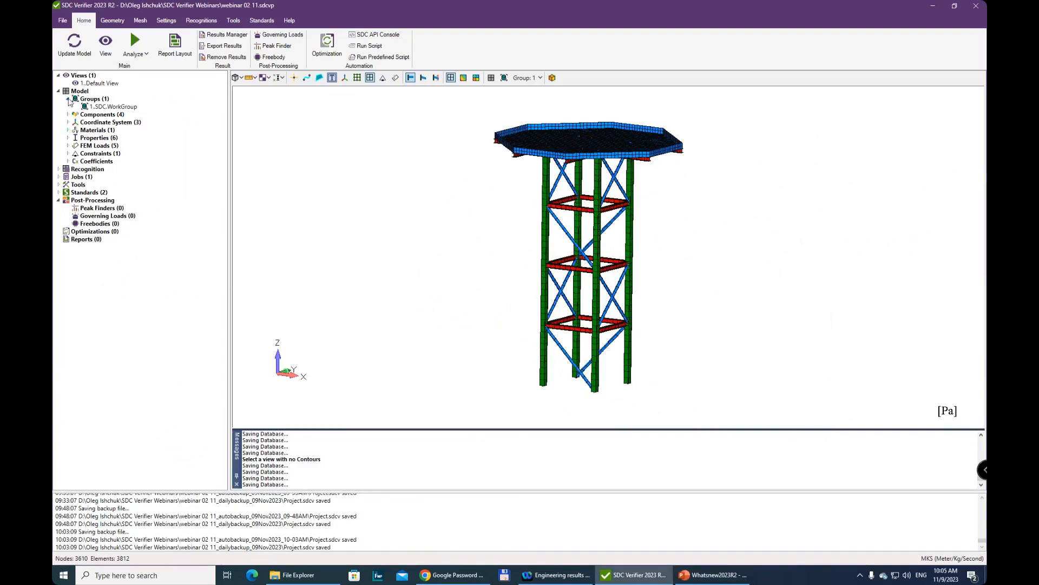
Review the FEM loads and the applied standards in the project tree, then collapse the Model and Views branches.
{"action": "left_click", "coordinate": [69, 146]}
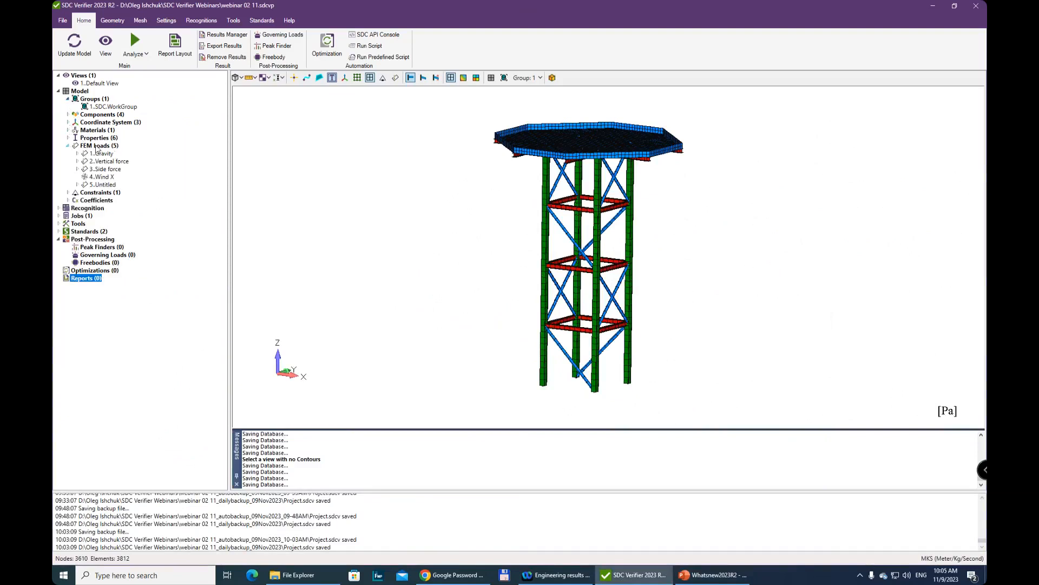
{"action": "left_click", "coordinate": [67, 146]}
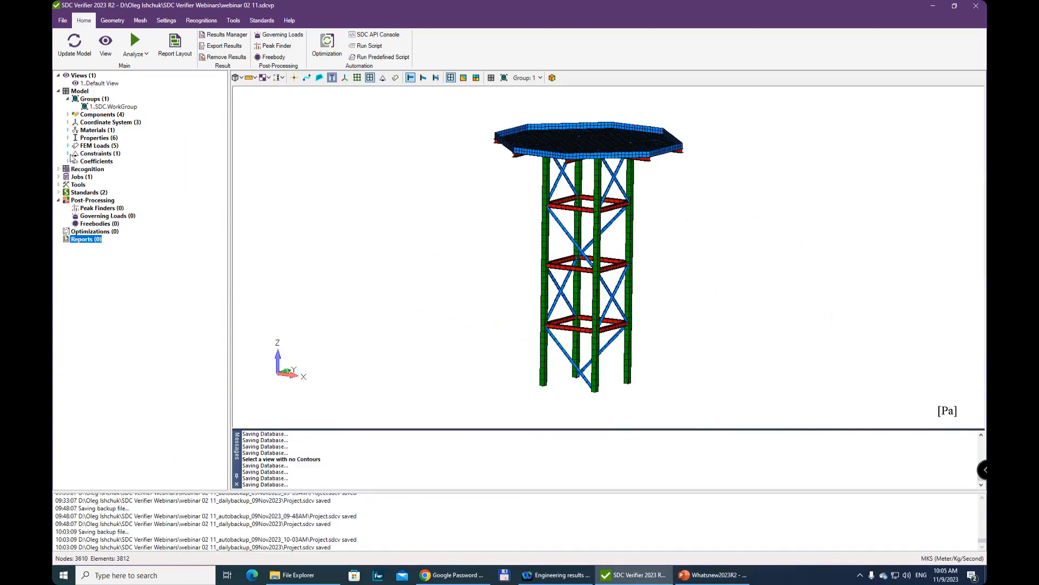
{"action": "left_click", "coordinate": [59, 192]}
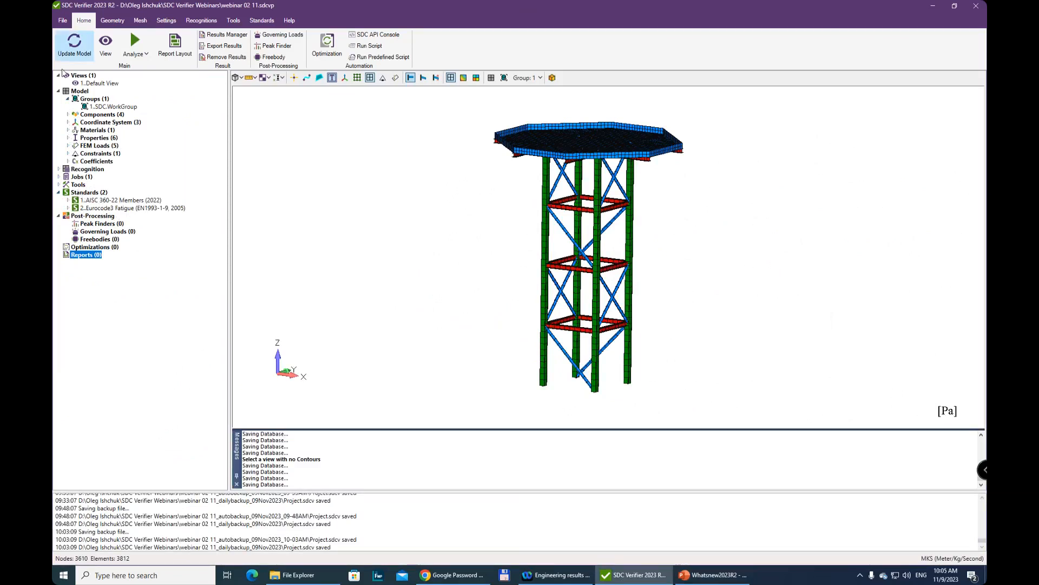
{"action": "left_click", "coordinate": [59, 91]}
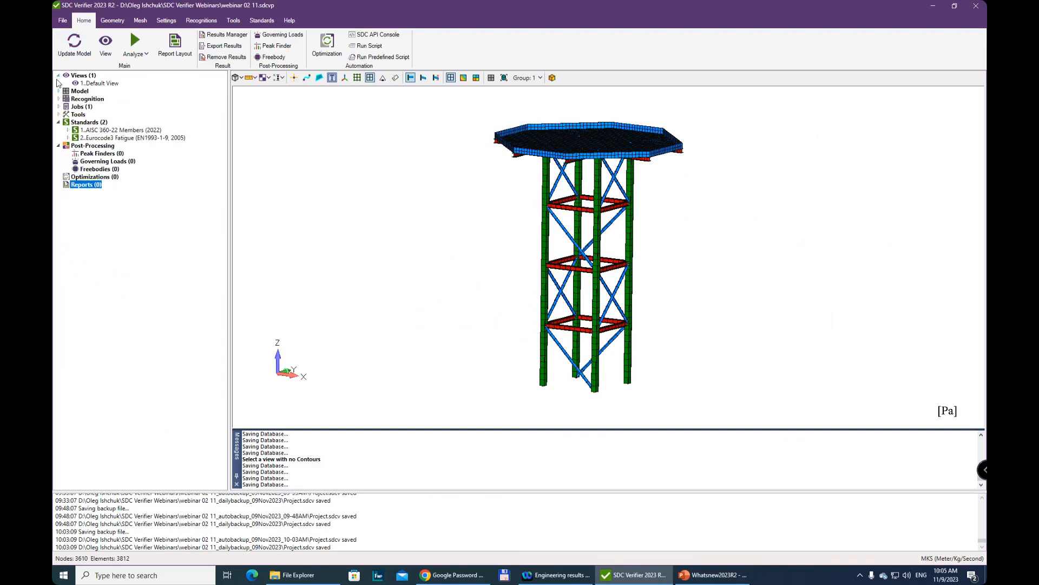
{"action": "left_click", "coordinate": [59, 75]}
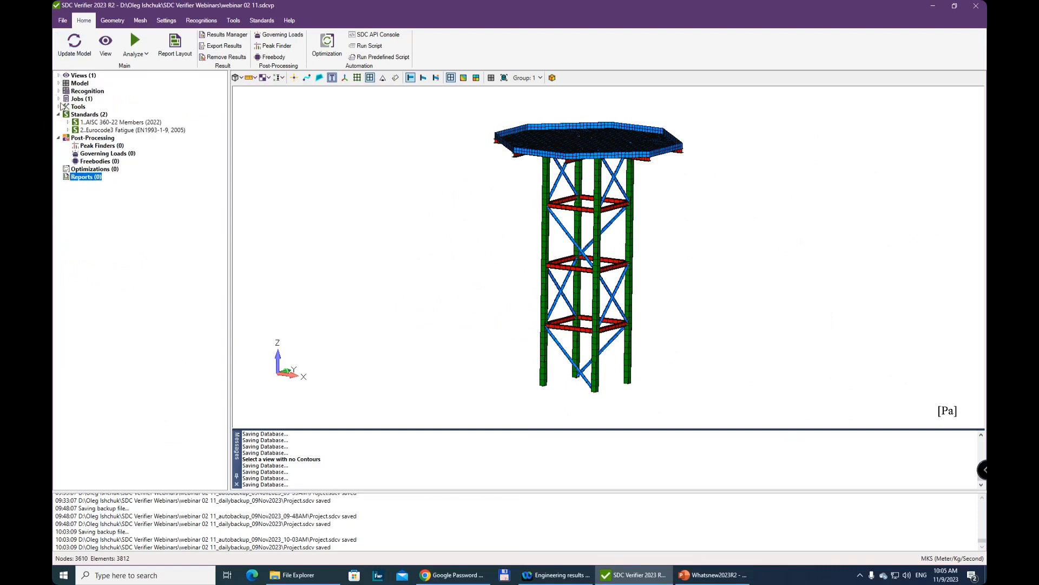
Expand the Static Structural job and check its load groups, including the plots under Envelope (LS).
{"action": "left_click", "coordinate": [58, 99]}
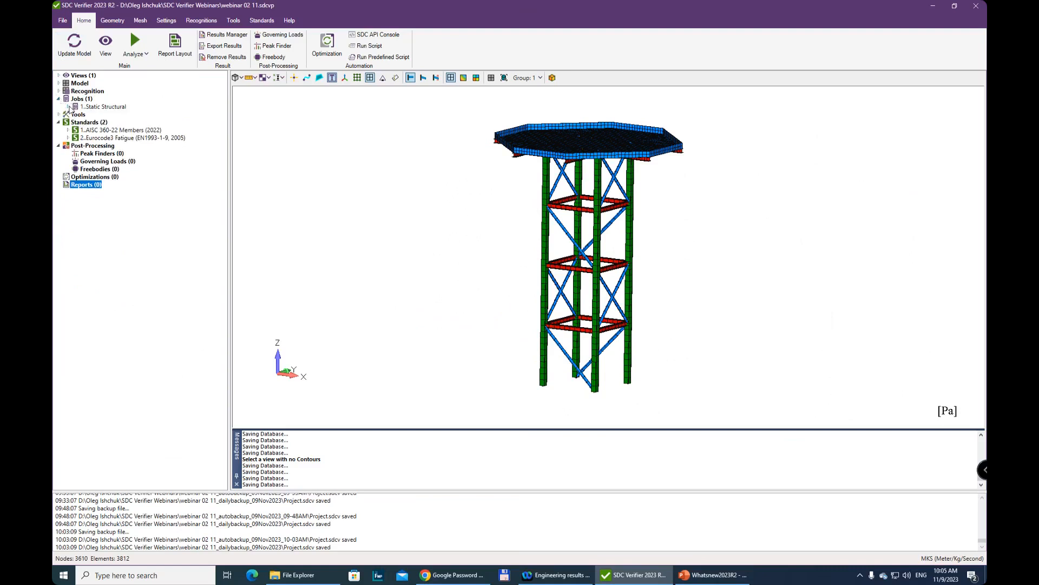
{"action": "left_click", "coordinate": [68, 107]}
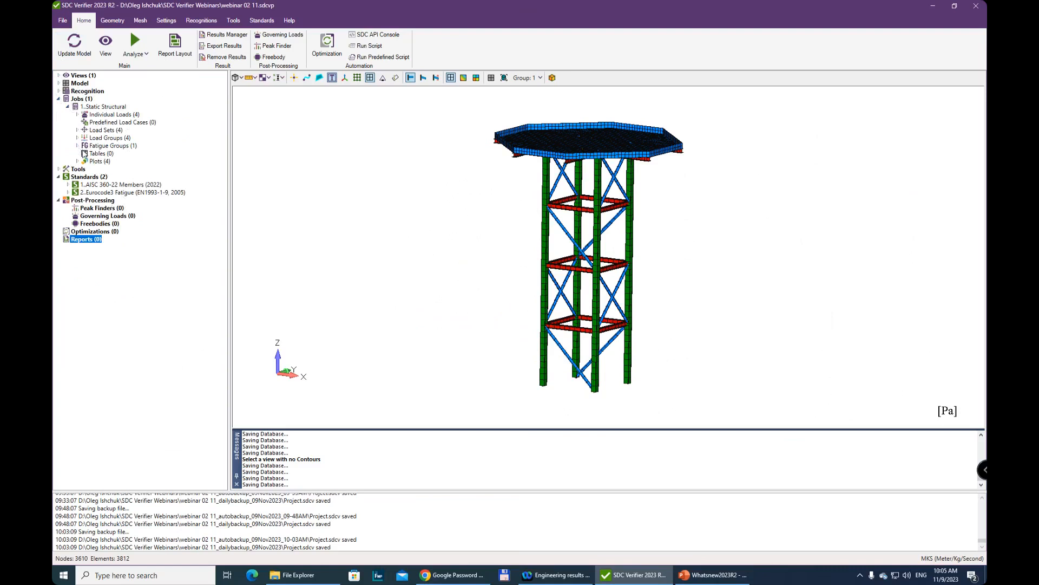
{"action": "left_click", "coordinate": [77, 138]}
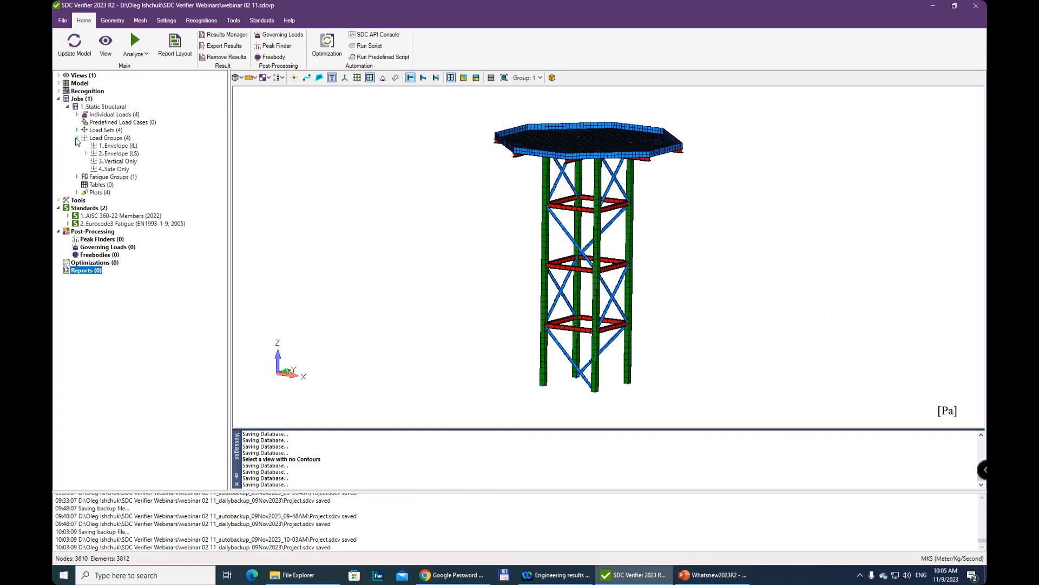
{"action": "left_click", "coordinate": [86, 154]}
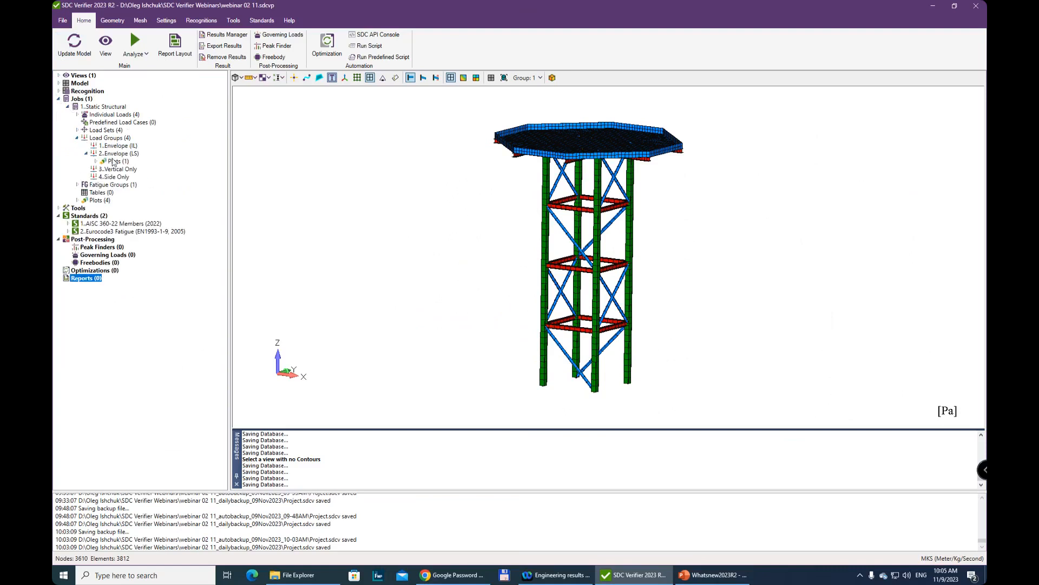
{"action": "left_click", "coordinate": [87, 155]}
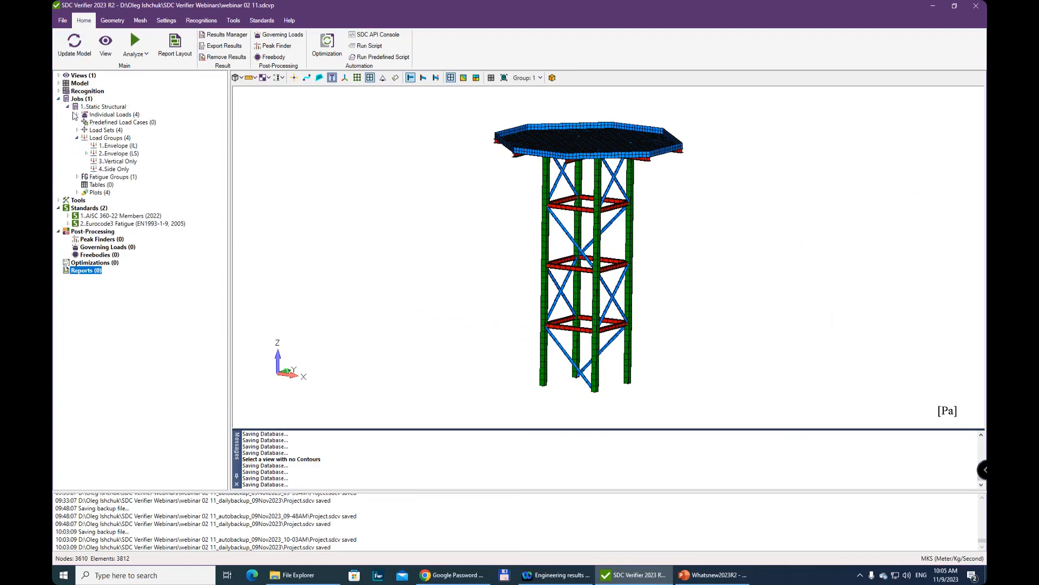
Show the plots under the Gravity and Vertical force individual loads and list all plots of the Static Structural job.
{"action": "left_click", "coordinate": [77, 114]}
{"action": "left_click", "coordinate": [86, 130]}
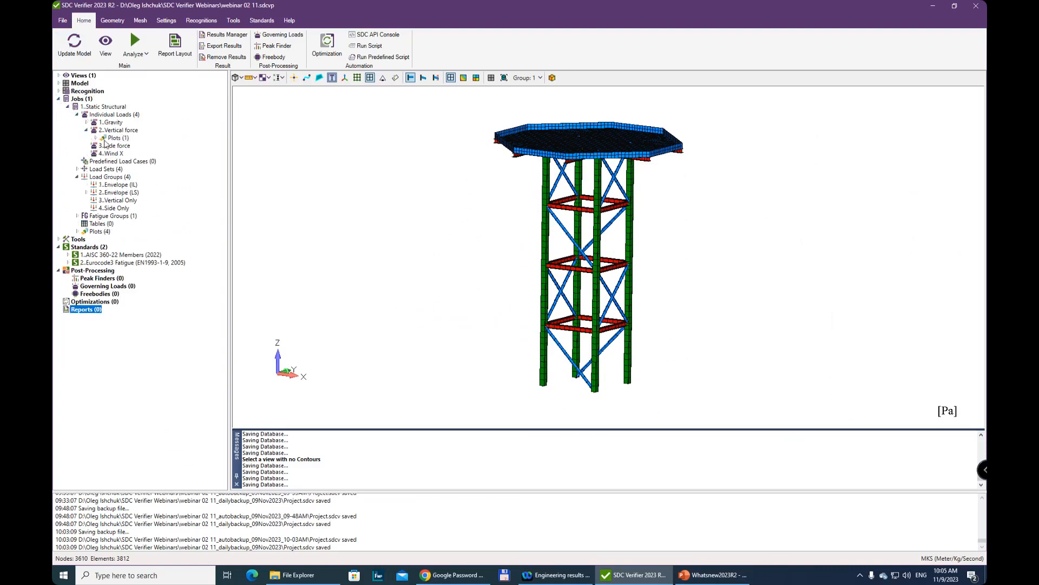
{"action": "left_click", "coordinate": [87, 122]}
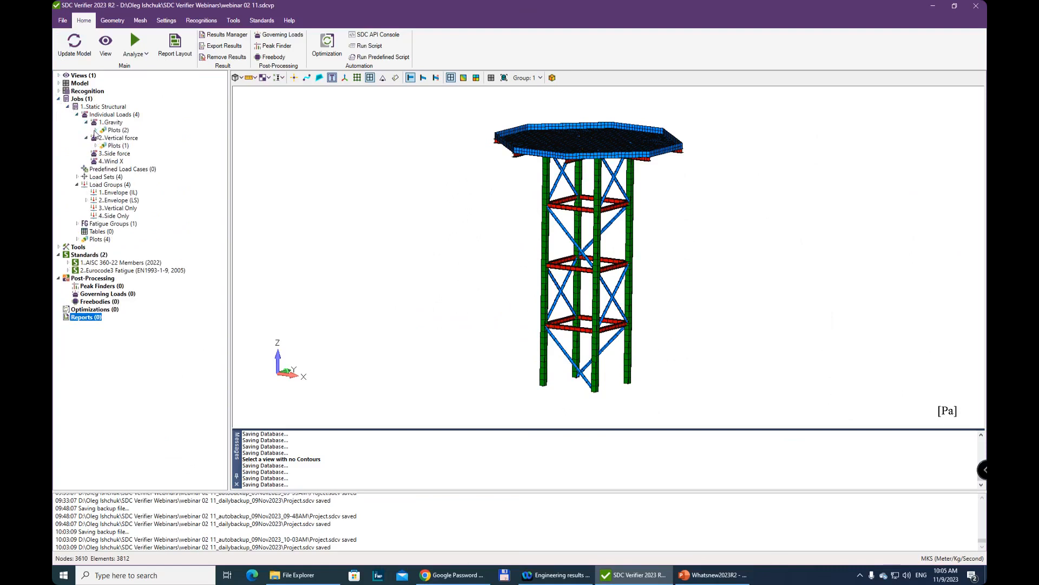
{"action": "left_click", "coordinate": [78, 239]}
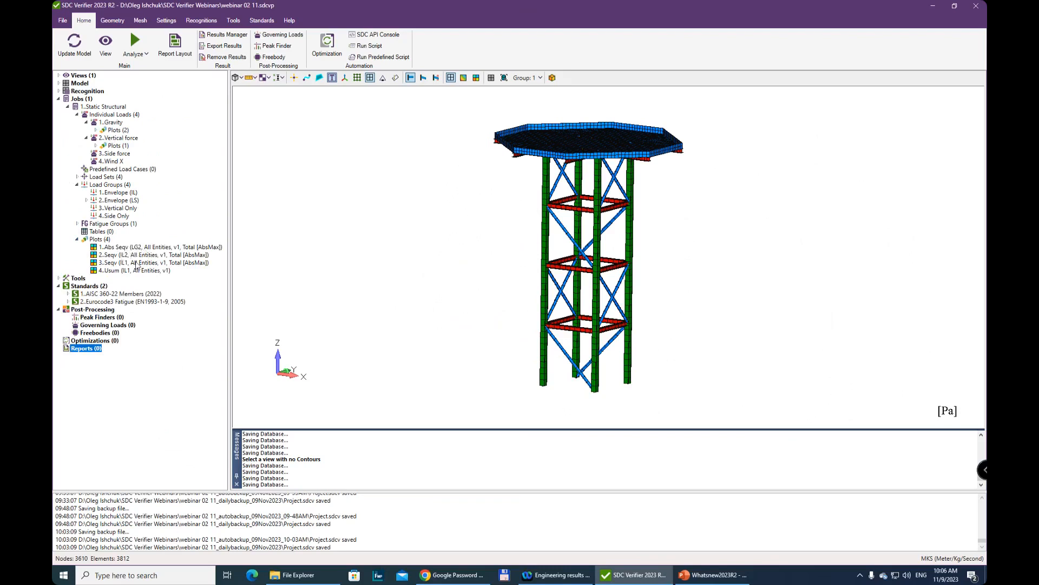
Preview the Abs Seqv plot for load group 2 from the job's plot list.
{"action": "left_click", "coordinate": [127, 248]}
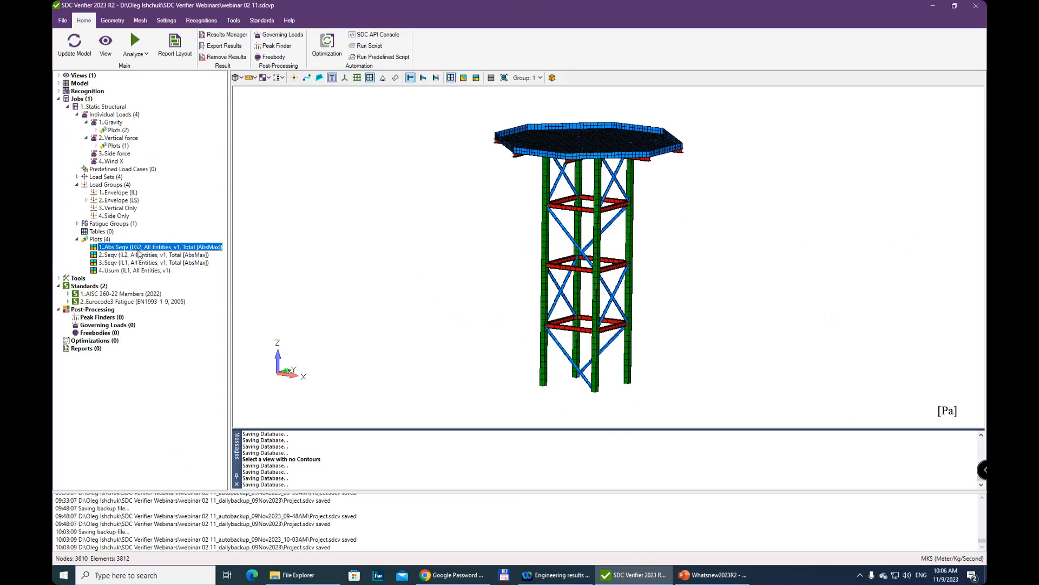
{"action": "right_click", "coordinate": [195, 251]}
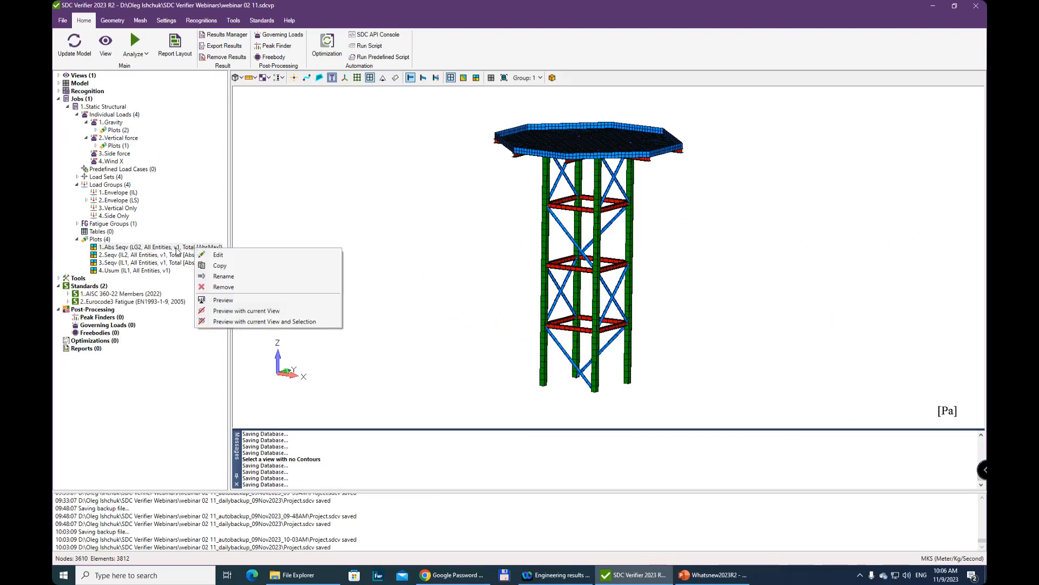
{"action": "left_click", "coordinate": [229, 301]}
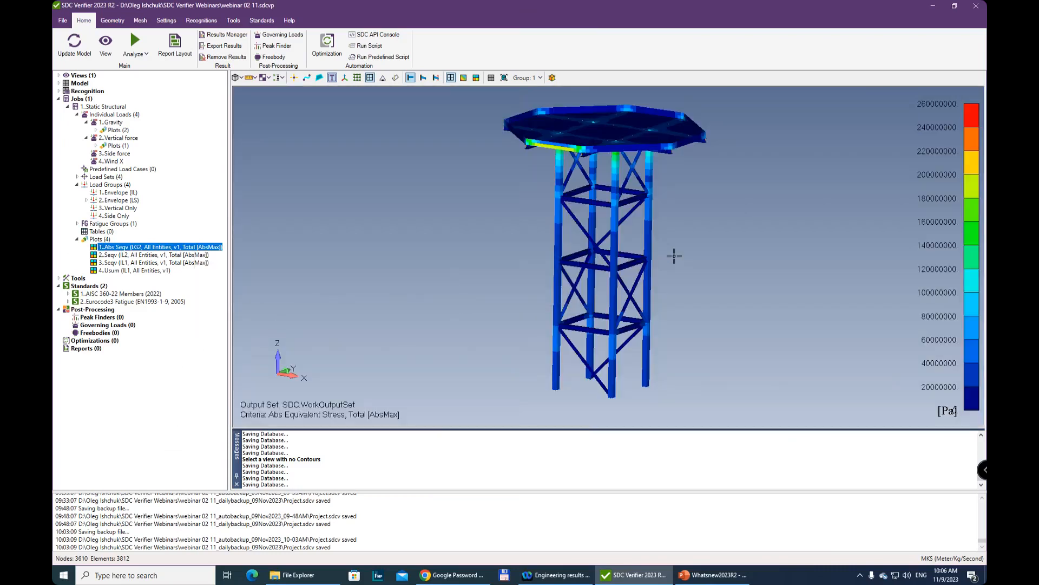
Inspect the tower's equivalent stress contours from another angle and preview the Abs Seqv plot again in its saved view.
{"action": "left_click_drag", "start_coordinate": [576, 222], "coordinate": [596, 219]}
{"action": "middle_click_drag", "start_coordinate": [596, 218], "coordinate": [644, 203], "text": "ctrl"}
{"action": "scroll", "coordinate": [579, 133], "scroll_direction": "up", "scroll_amount": 2}
{"action": "middle_click_drag", "start_coordinate": [644, 203], "coordinate": [651, 156], "text": "ctrl"}
{"action": "middle_click_drag", "start_coordinate": [638, 256], "coordinate": [657, 285], "text": "ctrl"}
{"action": "middle_click_drag", "start_coordinate": [639, 203], "coordinate": [645, 243]}
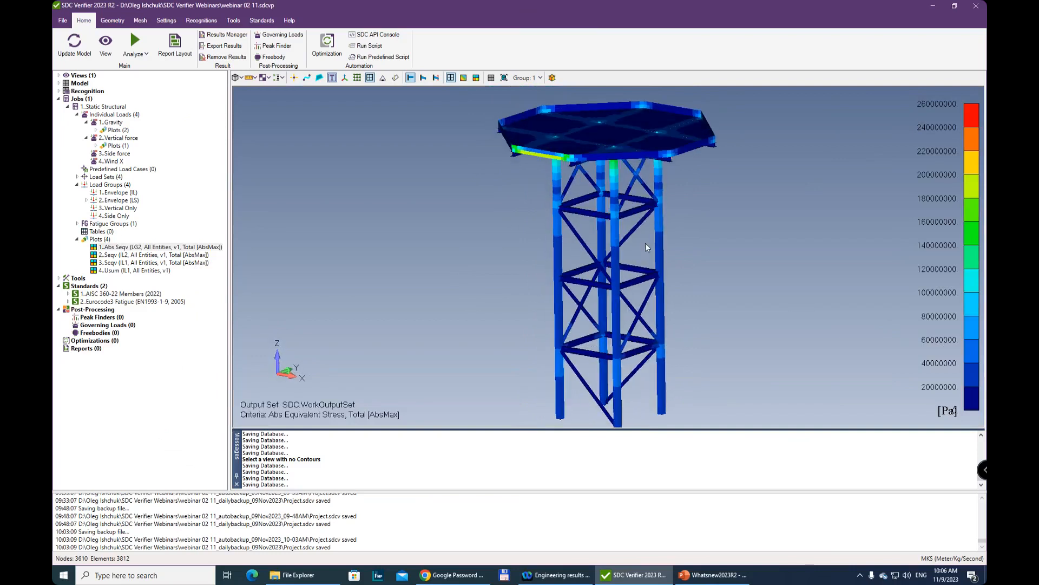
{"action": "right_click", "coordinate": [143, 251]}
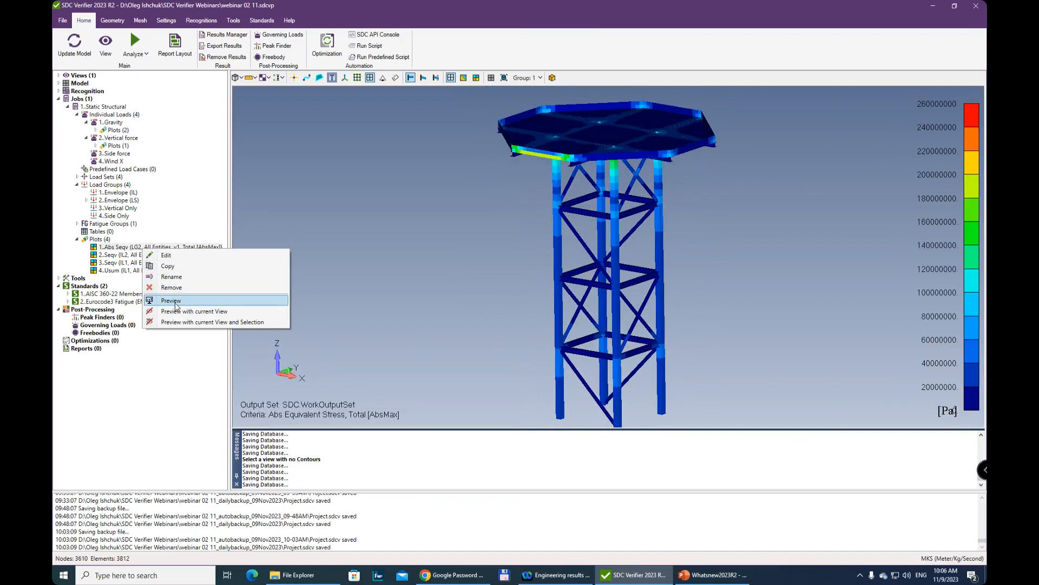
{"action": "left_click", "coordinate": [174, 302]}
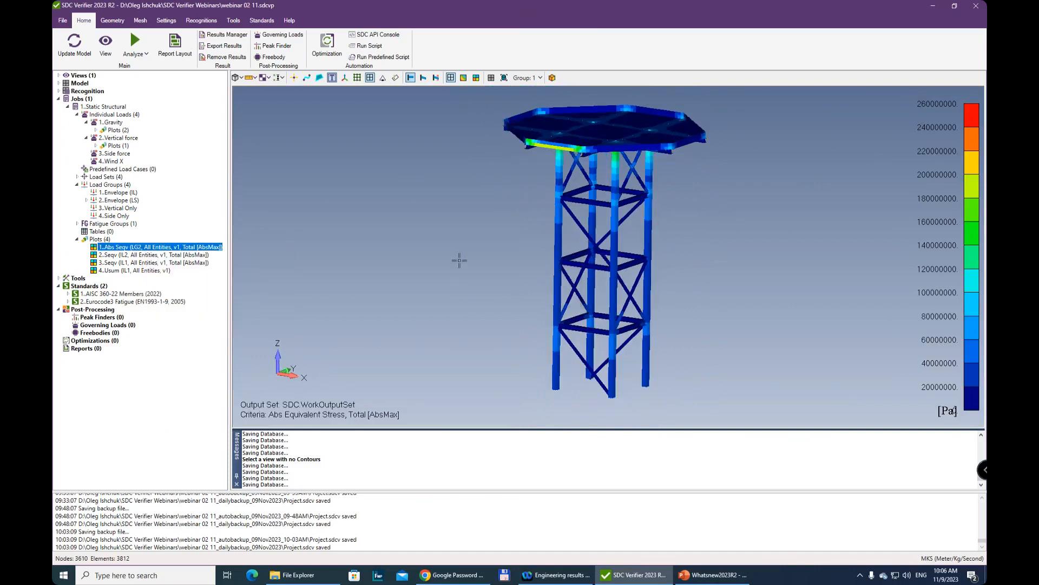
Open the Abs Seqv plot for editing and review the load types selectable for it, leaving the load selection without applying a change.
{"action": "right_click", "coordinate": [191, 249]}
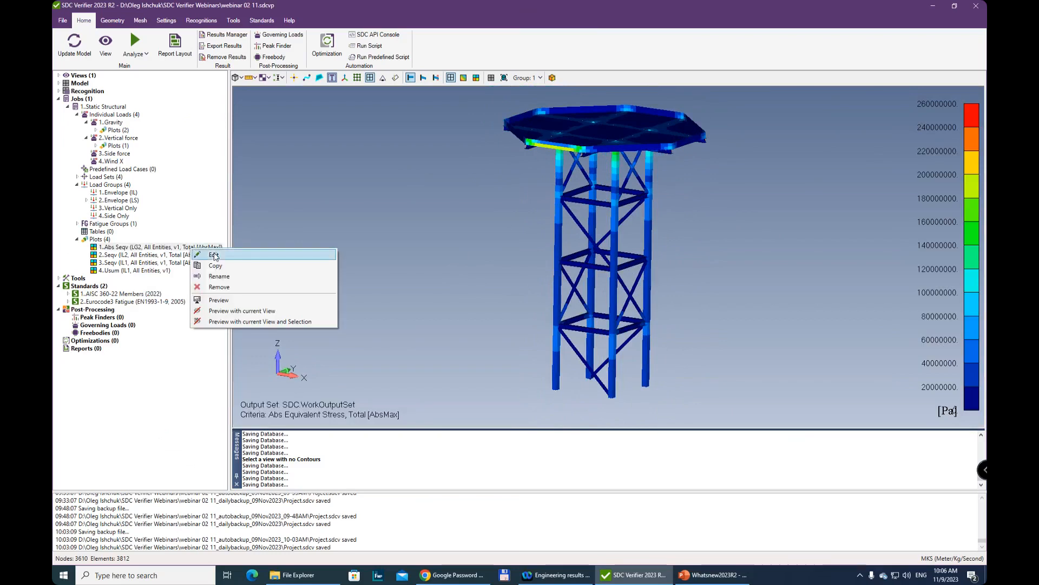
{"action": "left_click", "coordinate": [214, 255]}
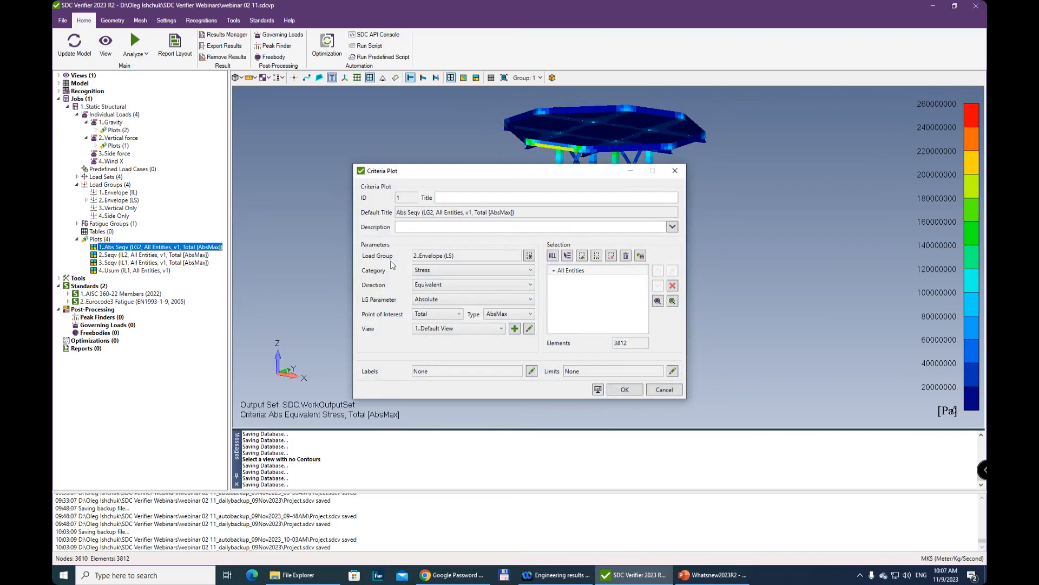
{"action": "left_click", "coordinate": [530, 256]}
{"action": "left_click", "coordinate": [363, 194]}
{"action": "left_click", "coordinate": [363, 207]}
{"action": "left_click", "coordinate": [362, 221]}
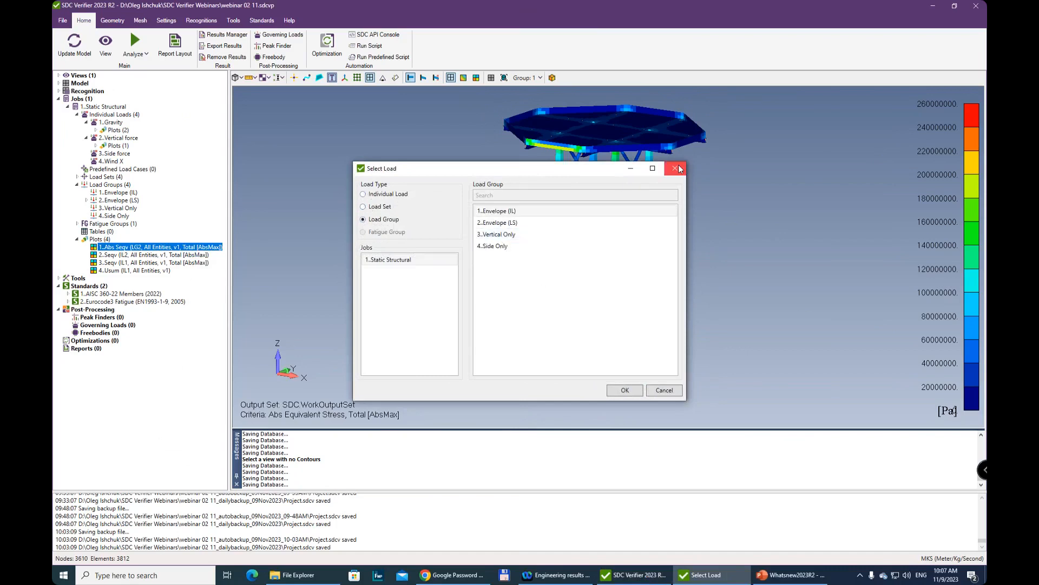
{"action": "left_click", "coordinate": [677, 167]}
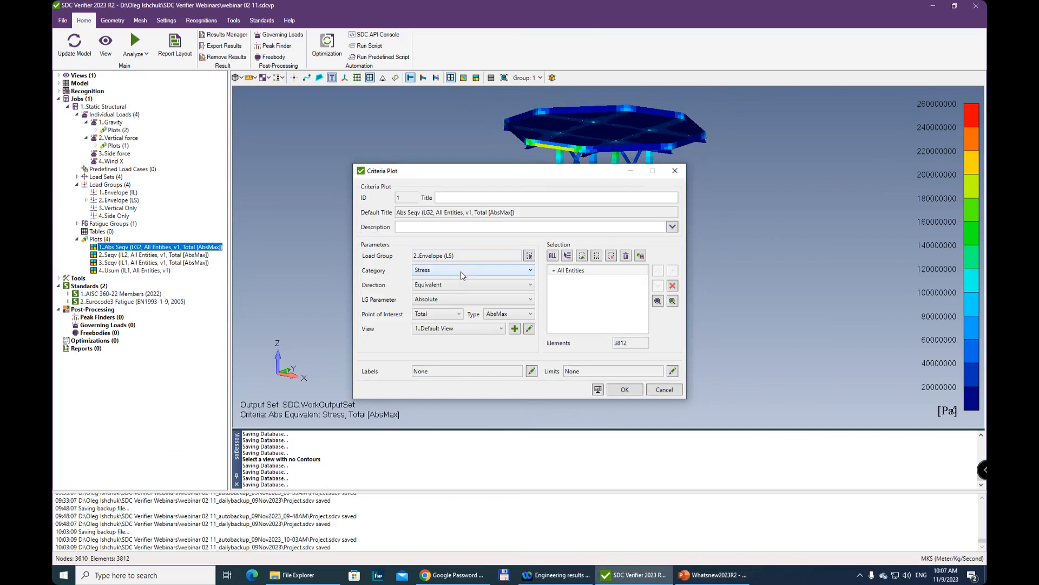
Review the available category, direction and LG parameter options of the criteria plot, keeping Stress, Equivalent and Absolute.
{"action": "left_click", "coordinate": [461, 270]}
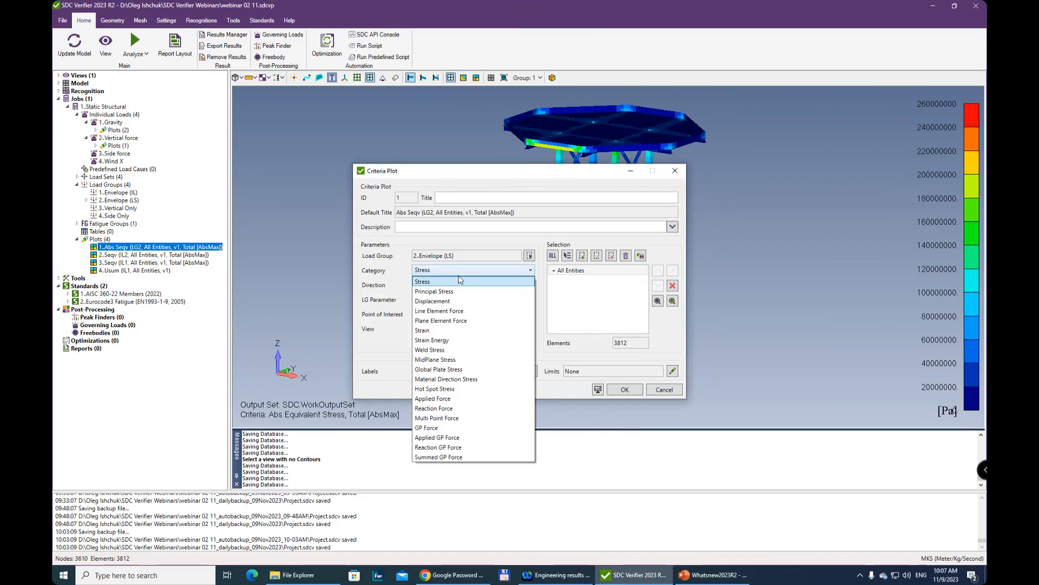
{"action": "left_click", "coordinate": [459, 280]}
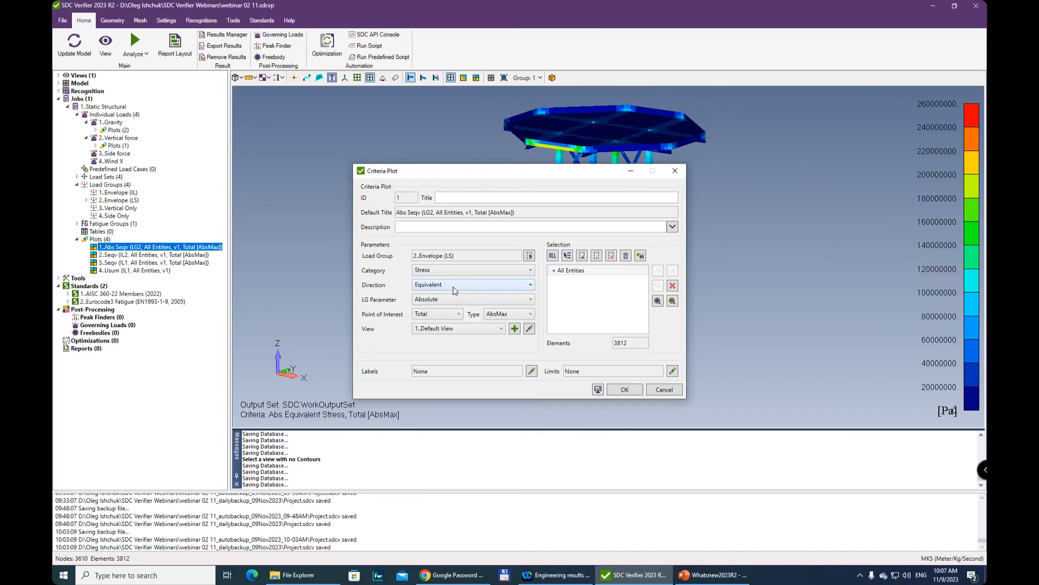
{"action": "left_click", "coordinate": [456, 287]}
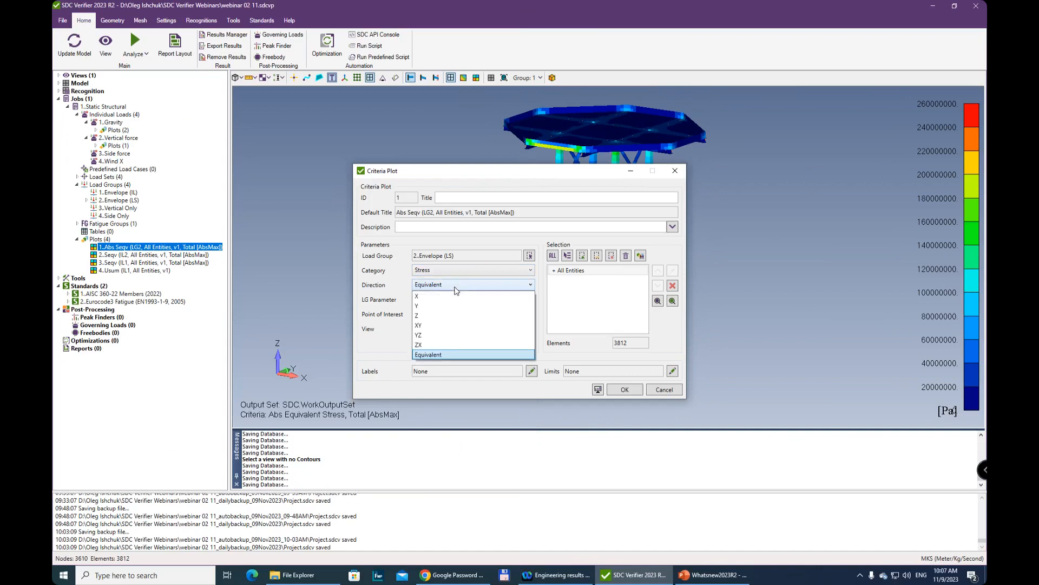
{"action": "left_click", "coordinate": [456, 284]}
{"action": "left_click", "coordinate": [471, 299]}
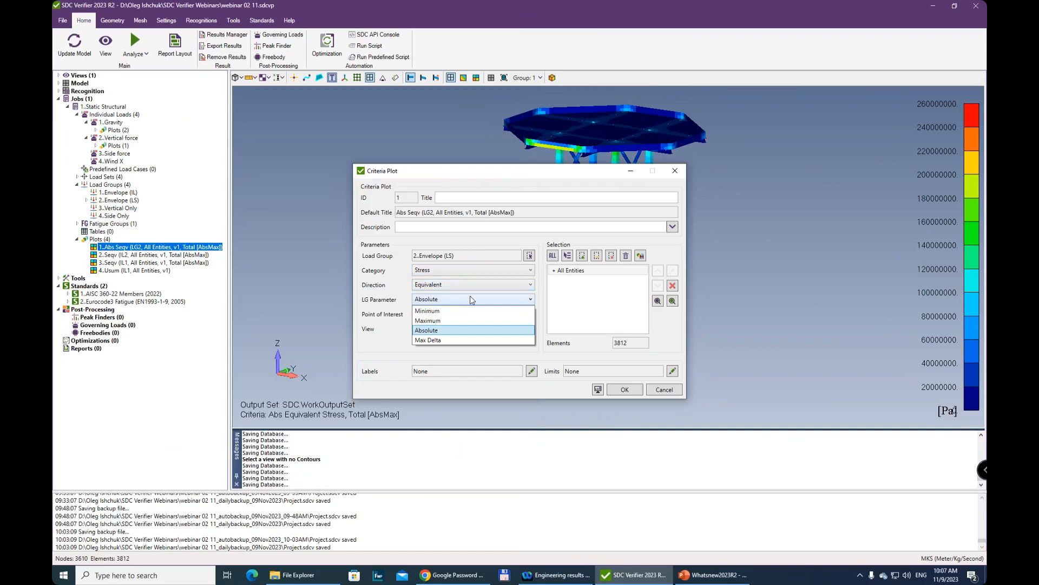
{"action": "left_click", "coordinate": [473, 300]}
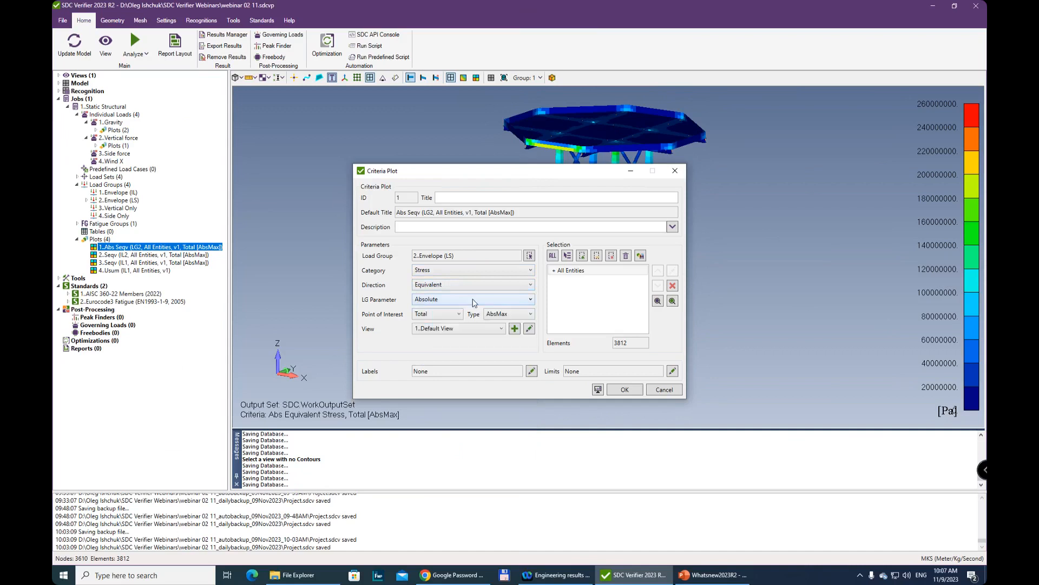
Review the point of interest and type options of the criteria plot, keeping Total and AbsMax.
{"action": "left_click", "coordinate": [451, 318]}
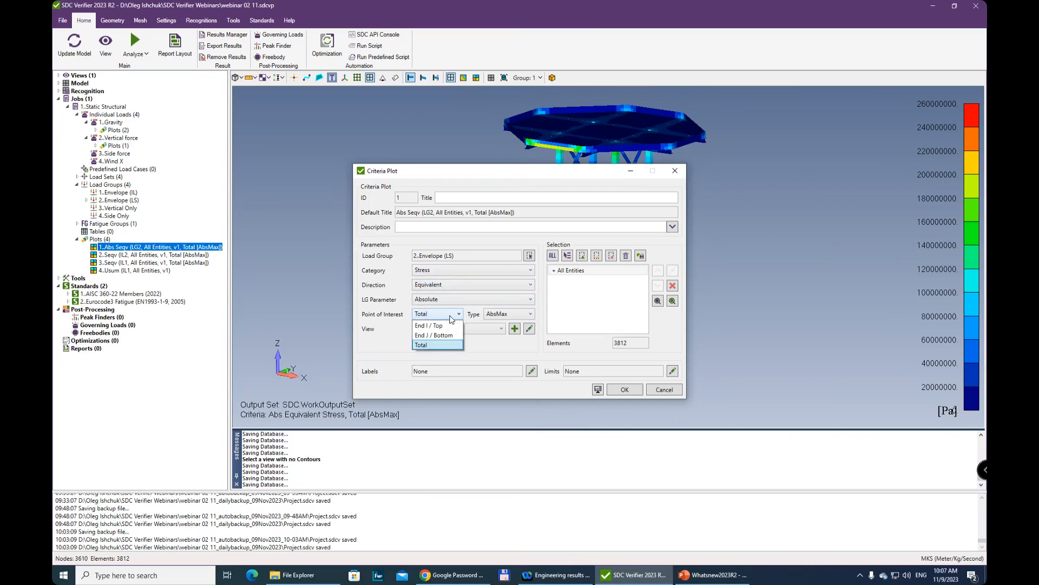
{"action": "left_click", "coordinate": [451, 318]}
{"action": "left_click", "coordinate": [514, 315]}
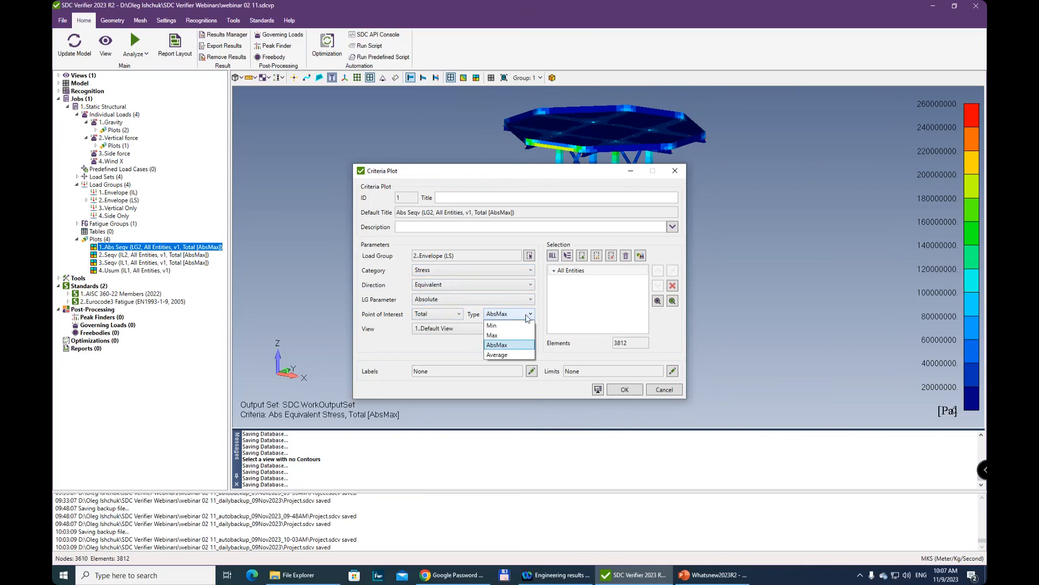
{"action": "left_click", "coordinate": [526, 319]}
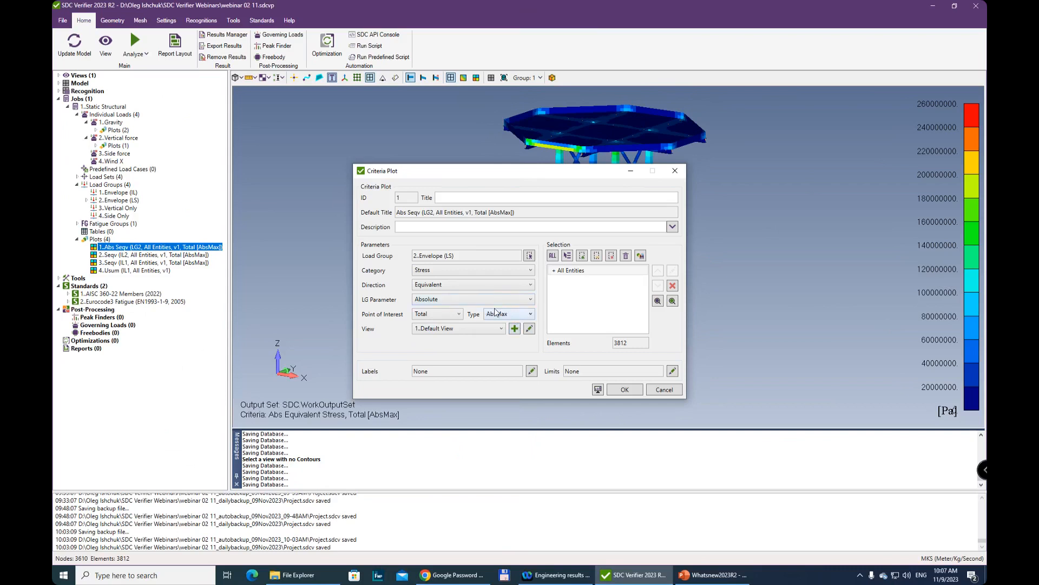
Edit the Default View and store a rotated view of the whole tower as its location, at about 1.18 magnification.
{"action": "left_click", "coordinate": [529, 330]}
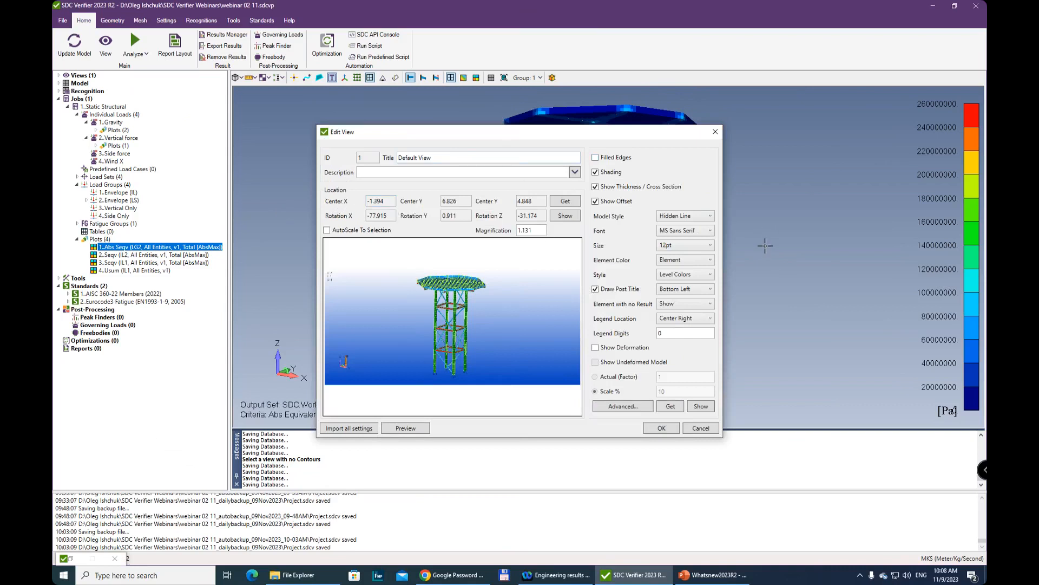
{"action": "left_click_drag", "start_coordinate": [529, 139], "coordinate": [186, 135]}
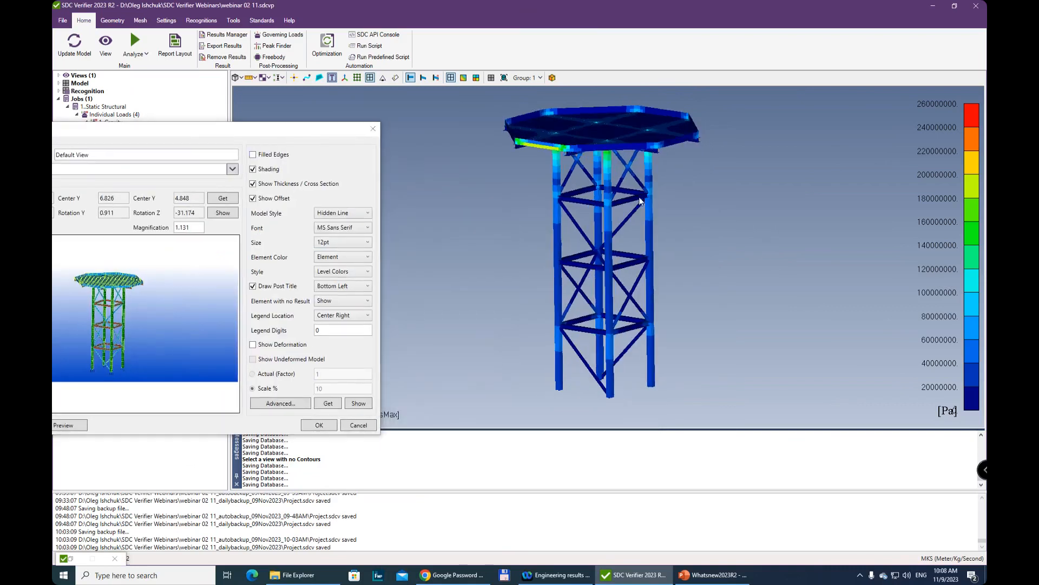
{"action": "middle_click_drag", "start_coordinate": [647, 200], "coordinate": [671, 211]}
{"action": "scroll", "coordinate": [678, 242], "scroll_direction": "up", "scroll_amount": 3}
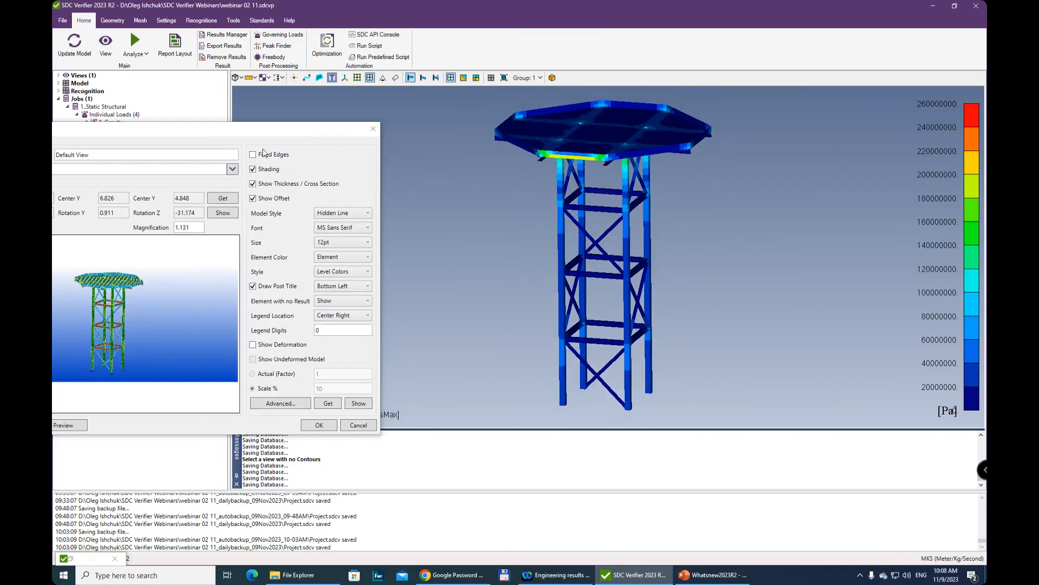
{"action": "left_click_drag", "start_coordinate": [261, 129], "coordinate": [650, 136]}
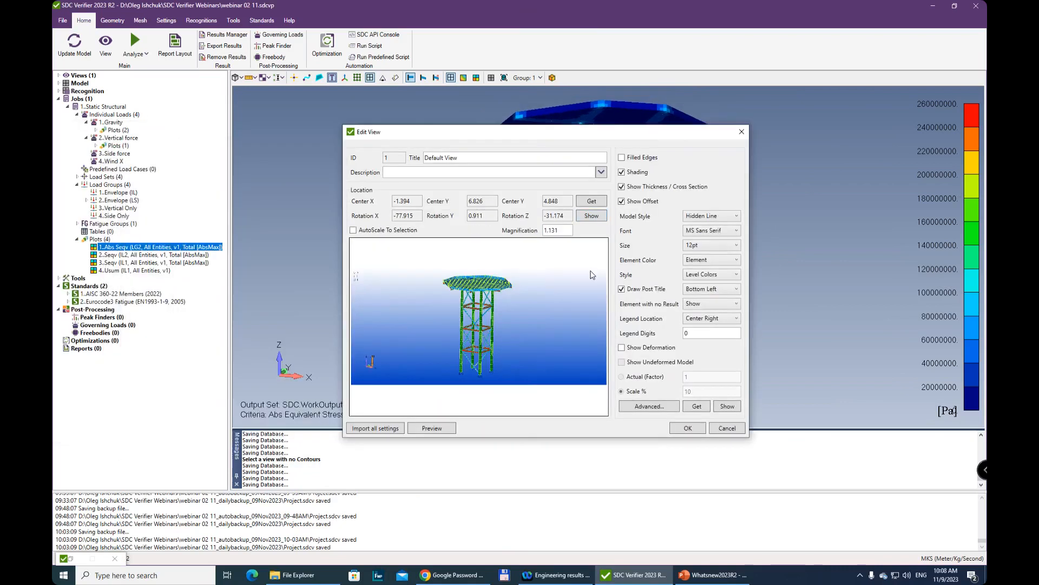
{"action": "left_click", "coordinate": [590, 204]}
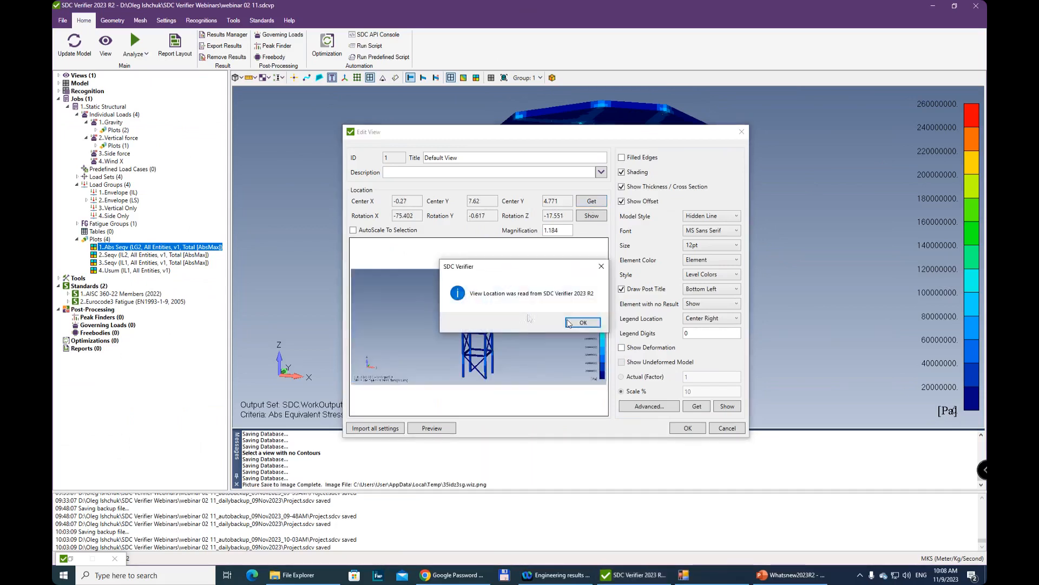
{"action": "left_click", "coordinate": [571, 320]}
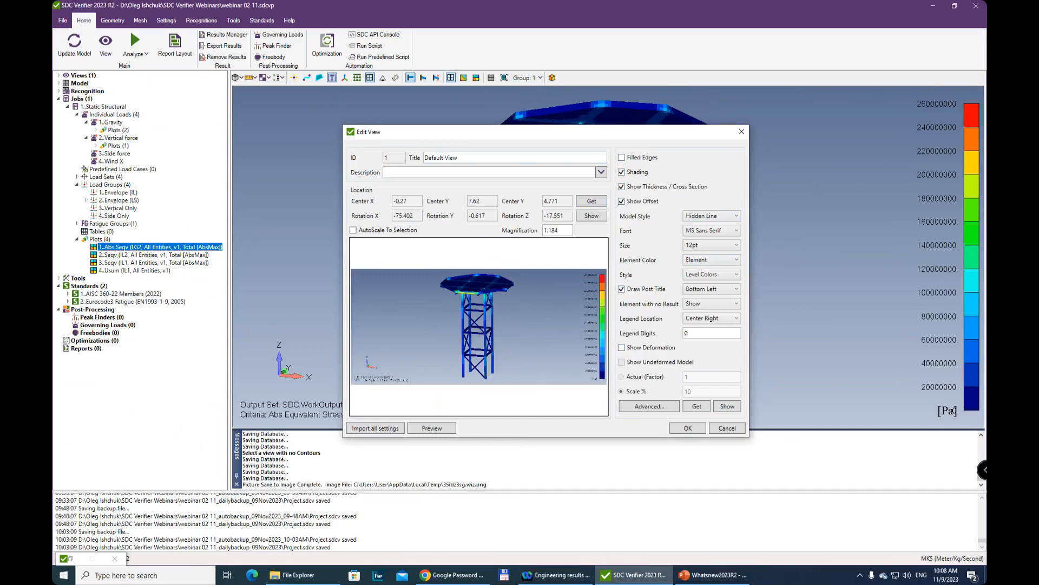
Open the legend settings from the advanced view options and review the Stress limits and the modes available for Displacements.
{"action": "left_click", "coordinate": [651, 408]}
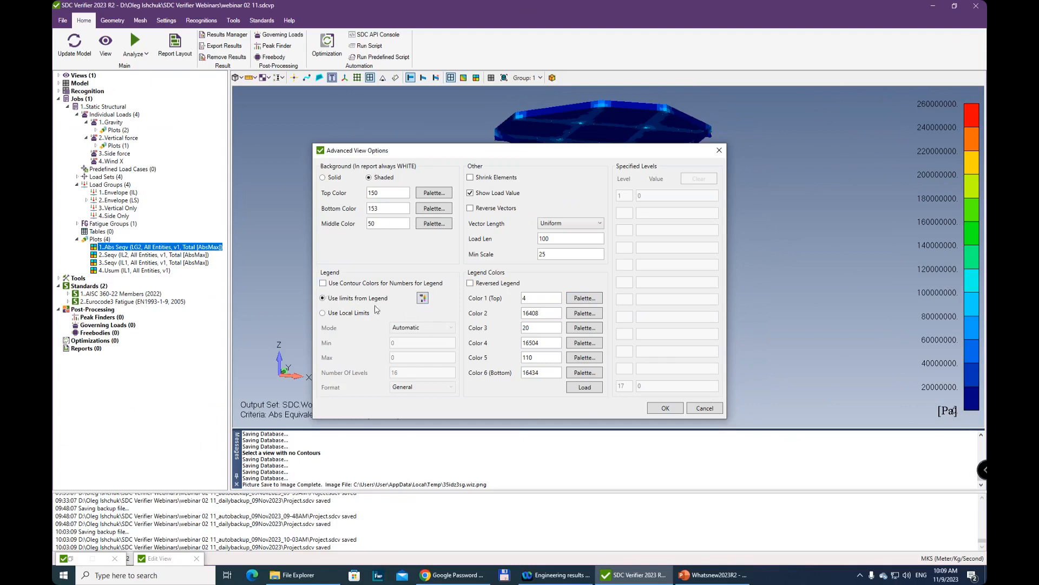
{"action": "left_click", "coordinate": [423, 299]}
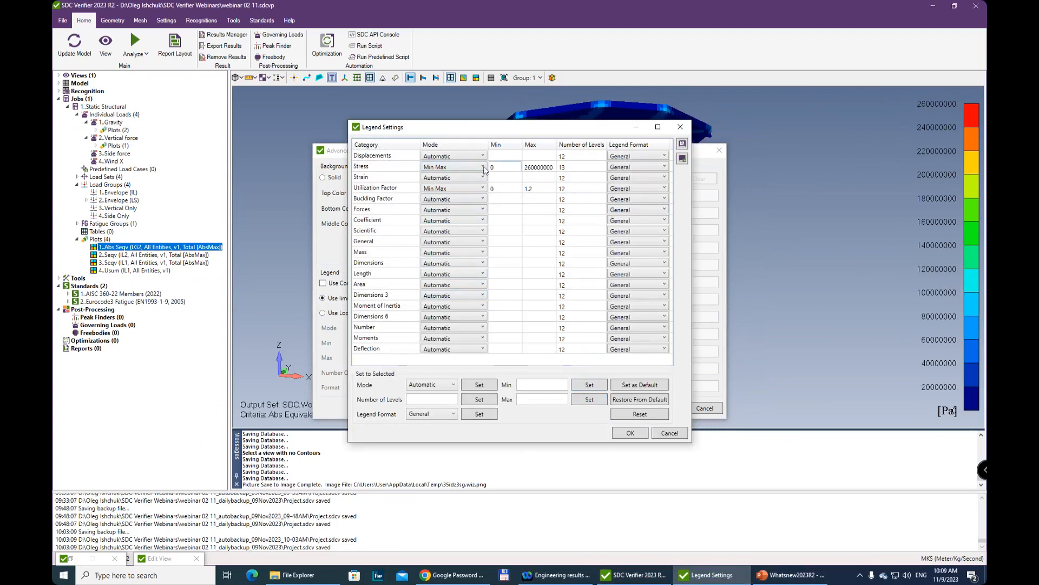
{"action": "left_click", "coordinate": [584, 168]}
{"action": "left_click", "coordinate": [508, 169]}
{"action": "left_click", "coordinate": [461, 157]}
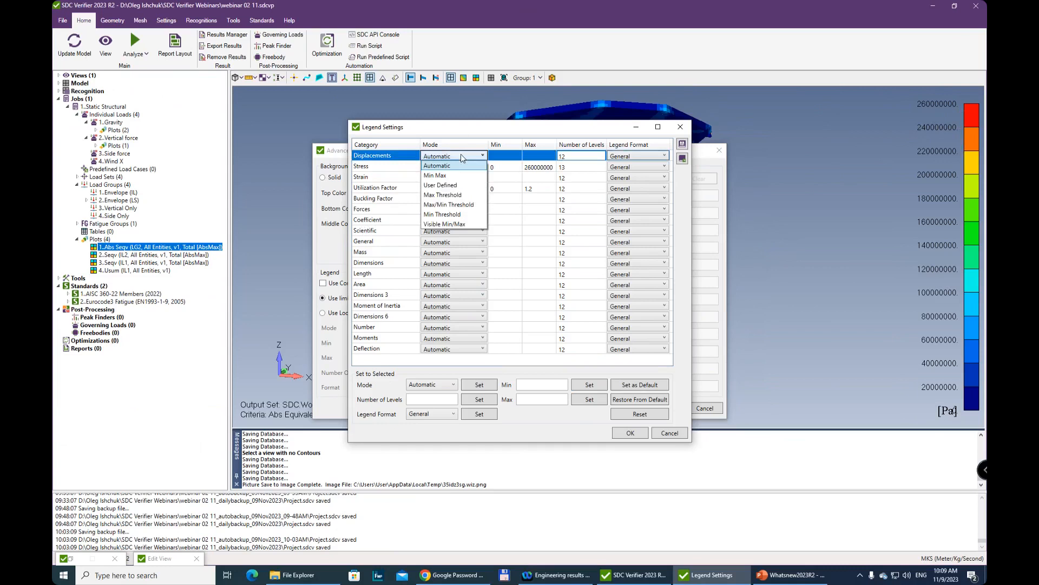
{"action": "left_click", "coordinate": [461, 156]}
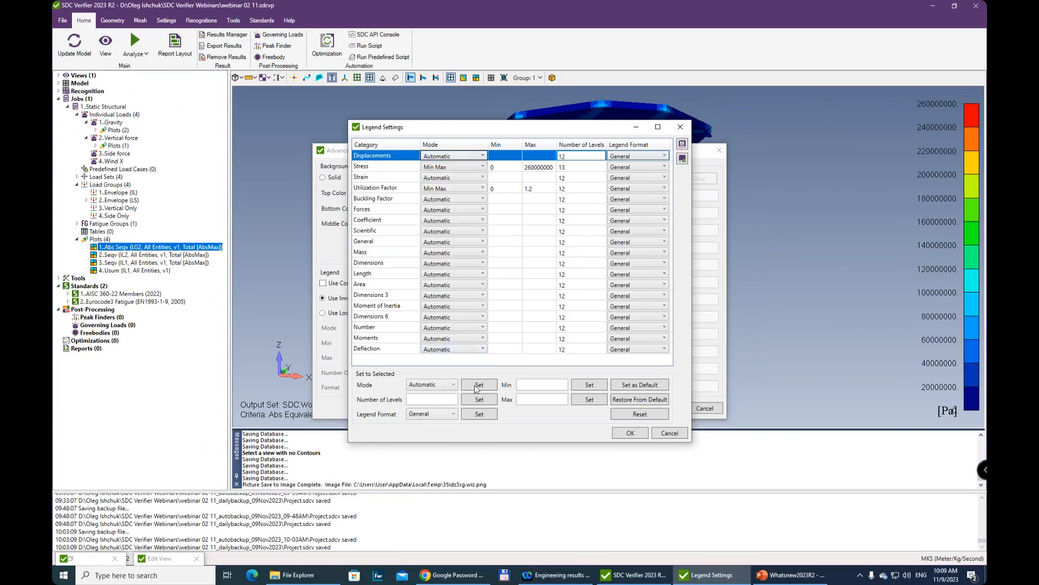
Try the Exponent legend format for Displacements, return it to General, and review the legend modes again, keeping Automatic.
{"action": "left_click", "coordinate": [612, 156]}
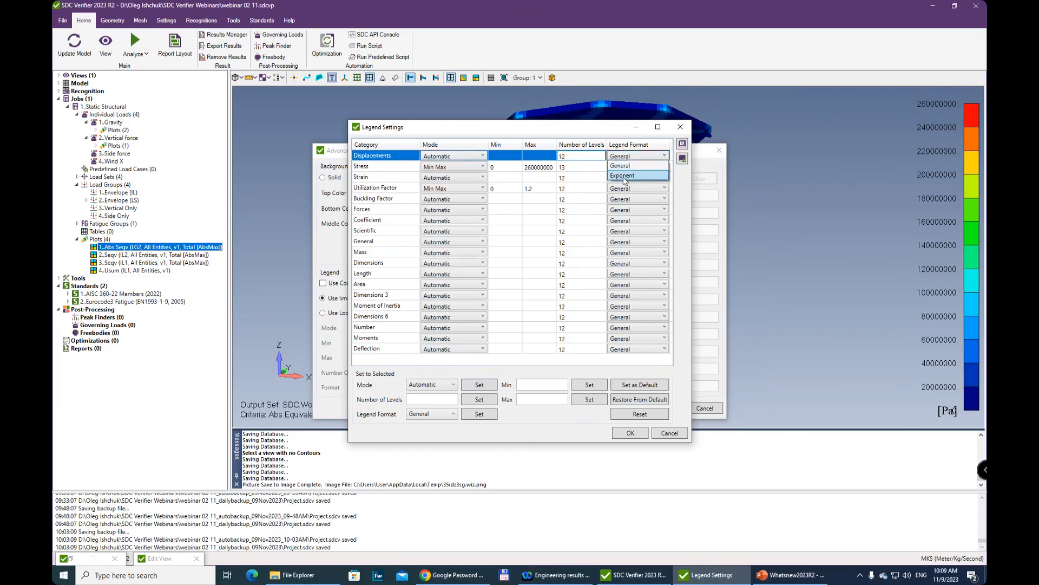
{"action": "left_click", "coordinate": [626, 176]}
{"action": "left_click", "coordinate": [623, 157]}
{"action": "left_click", "coordinate": [623, 166]}
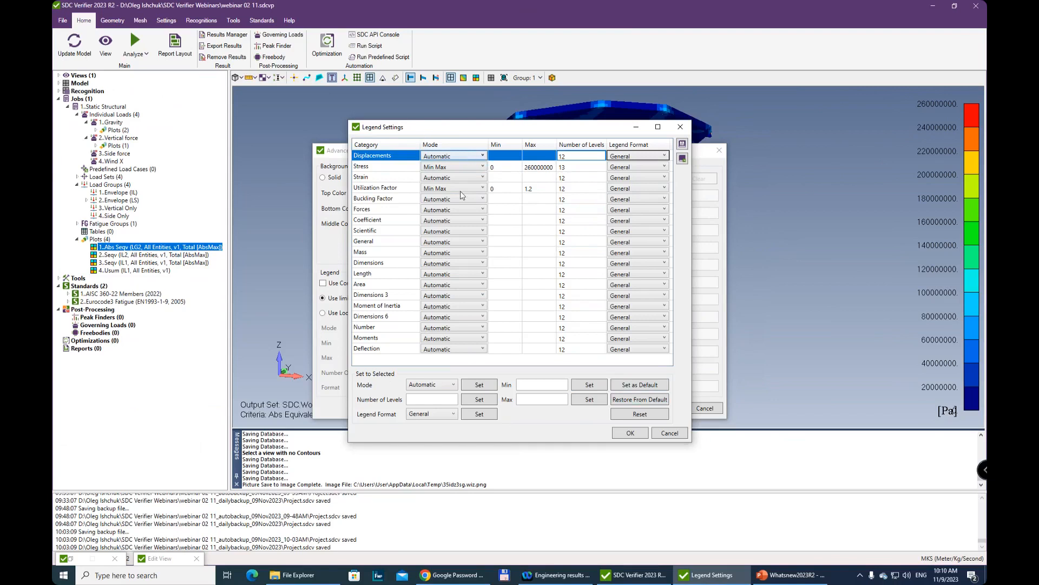
{"action": "left_click", "coordinate": [462, 156]}
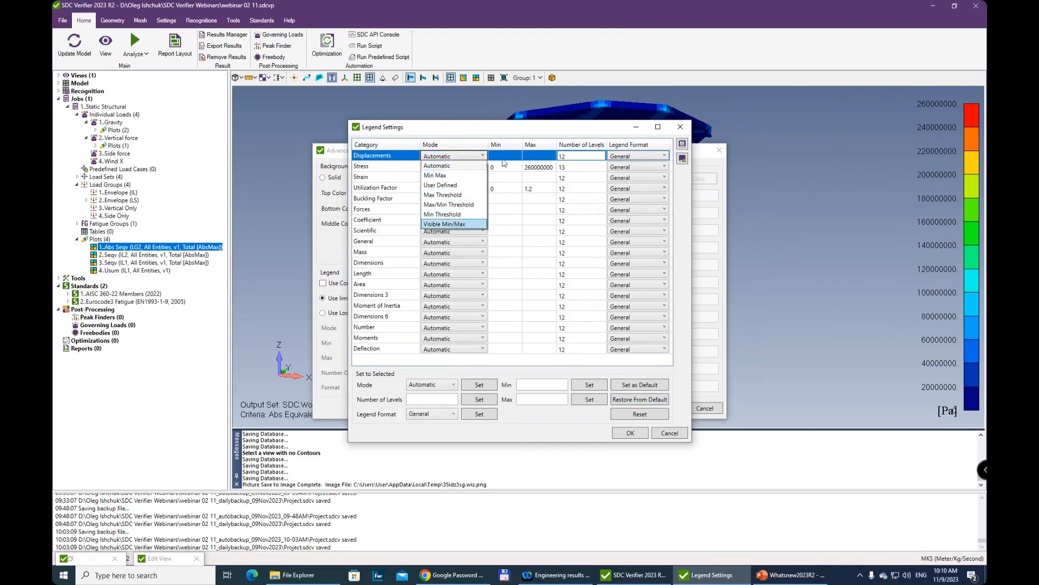
{"action": "left_click", "coordinate": [461, 165]}
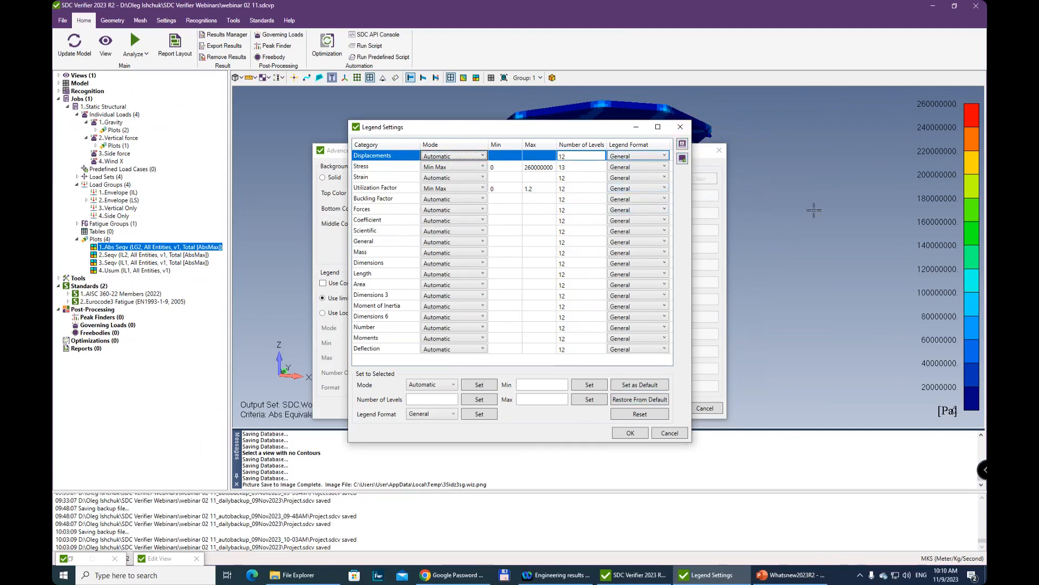
Leave the legend and advanced options without changes, save the Default View, and close the criteria plot settings.
{"action": "left_click", "coordinate": [680, 128]}
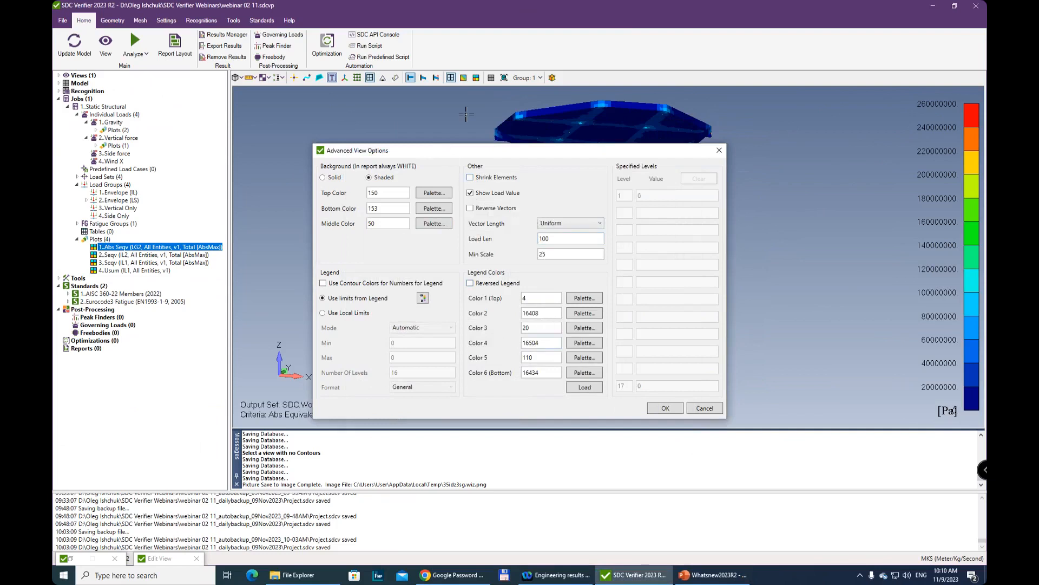
{"action": "left_click", "coordinate": [719, 151]}
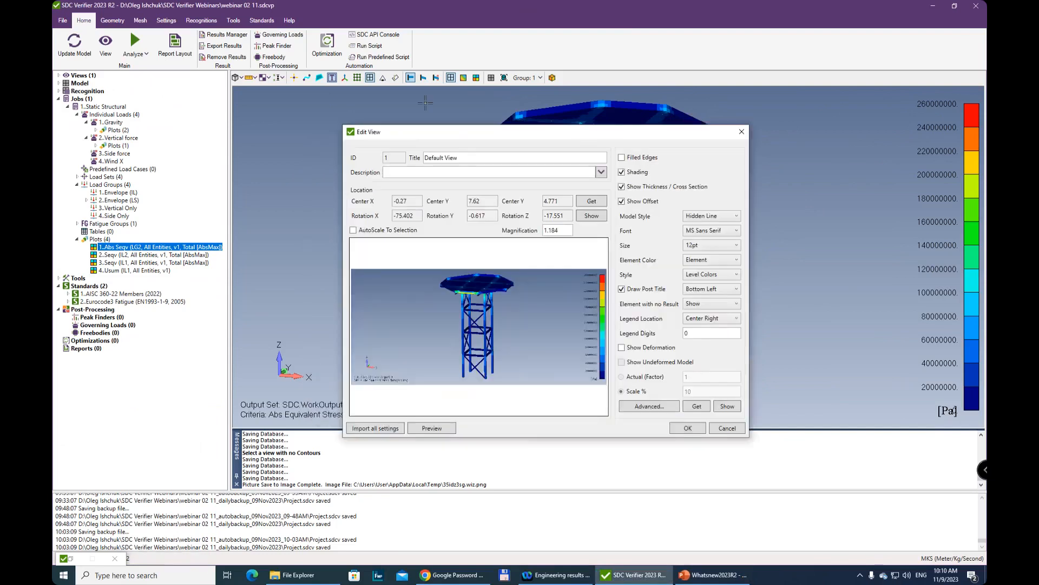
{"action": "left_click", "coordinate": [694, 432]}
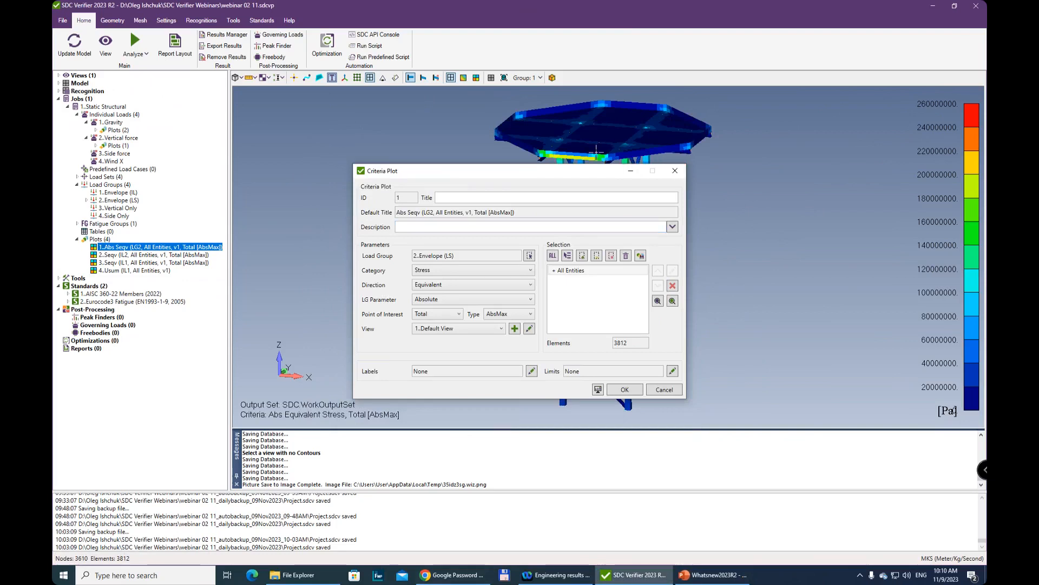
{"action": "left_click", "coordinate": [677, 173]}
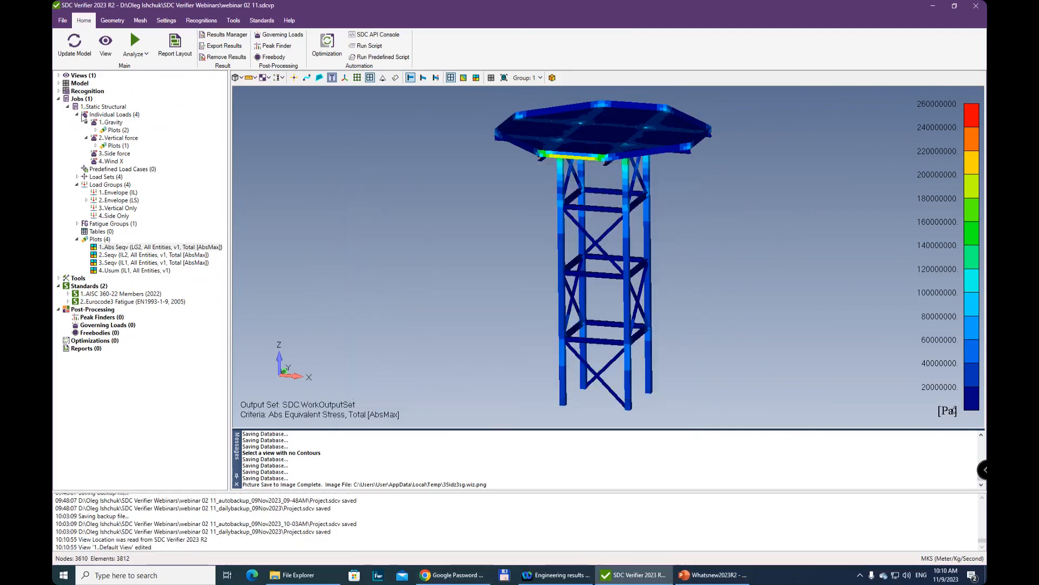
Copy the Default View as a new view titled "Zoomed in".
{"action": "left_click", "coordinate": [59, 76]}
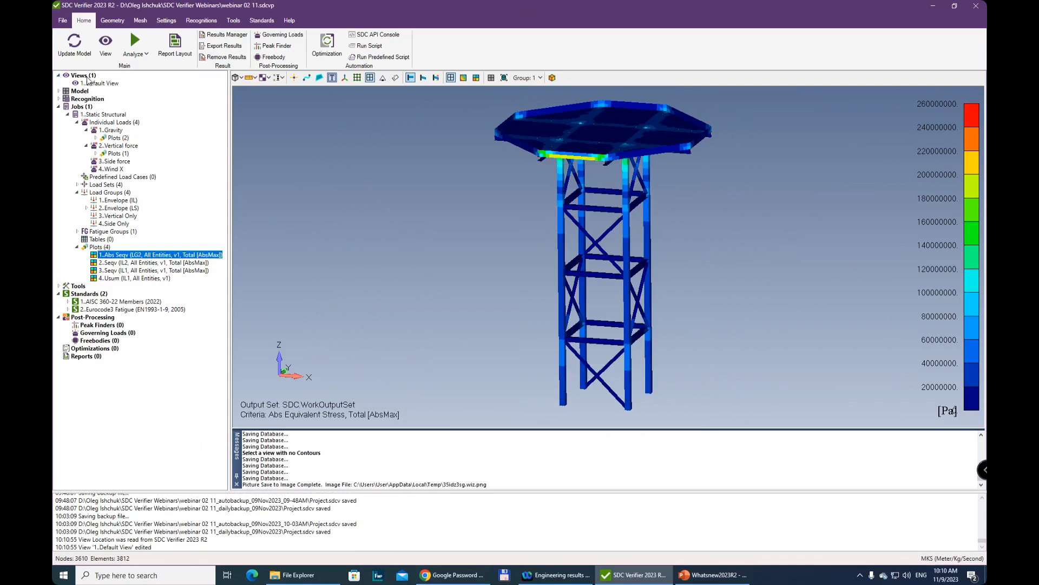
{"action": "right_click", "coordinate": [89, 77]}
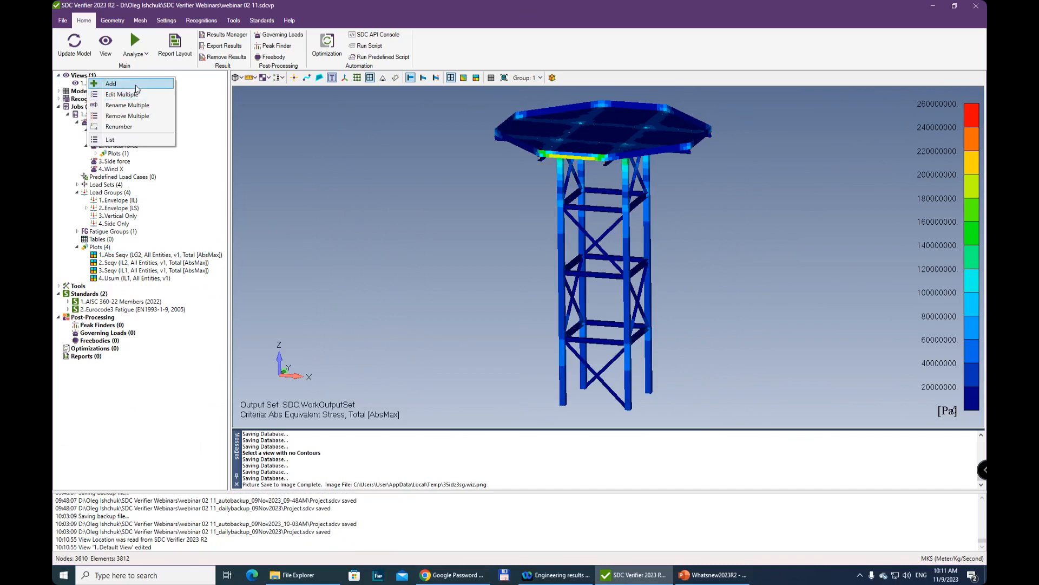
{"action": "left_click", "coordinate": [91, 85]}
{"action": "right_click", "coordinate": [91, 85]}
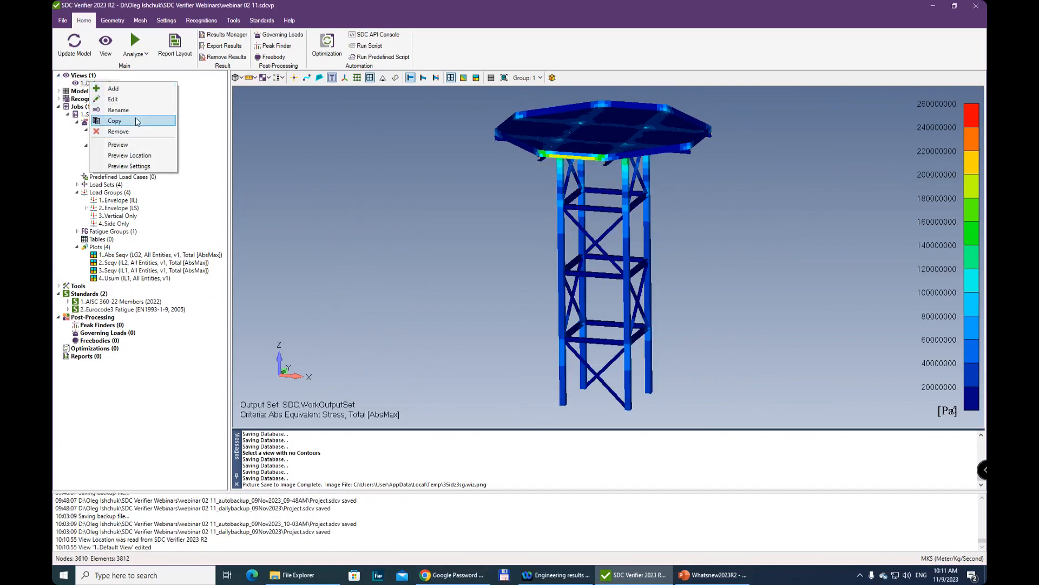
{"action": "left_click", "coordinate": [132, 121]}
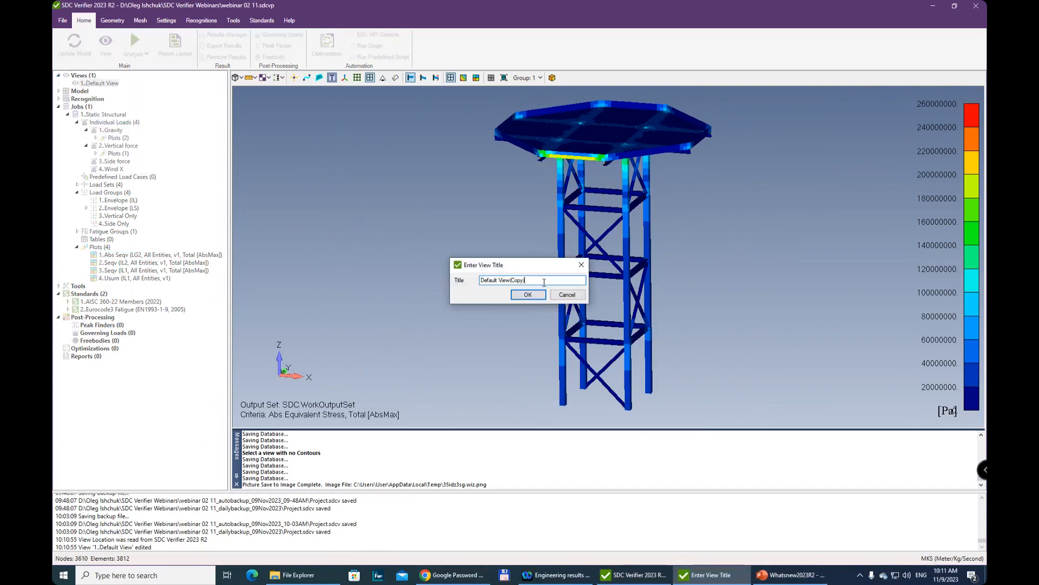
{"action": "type", "text": "Zoomed in"}
{"action": "left_click", "coordinate": [533, 294]}
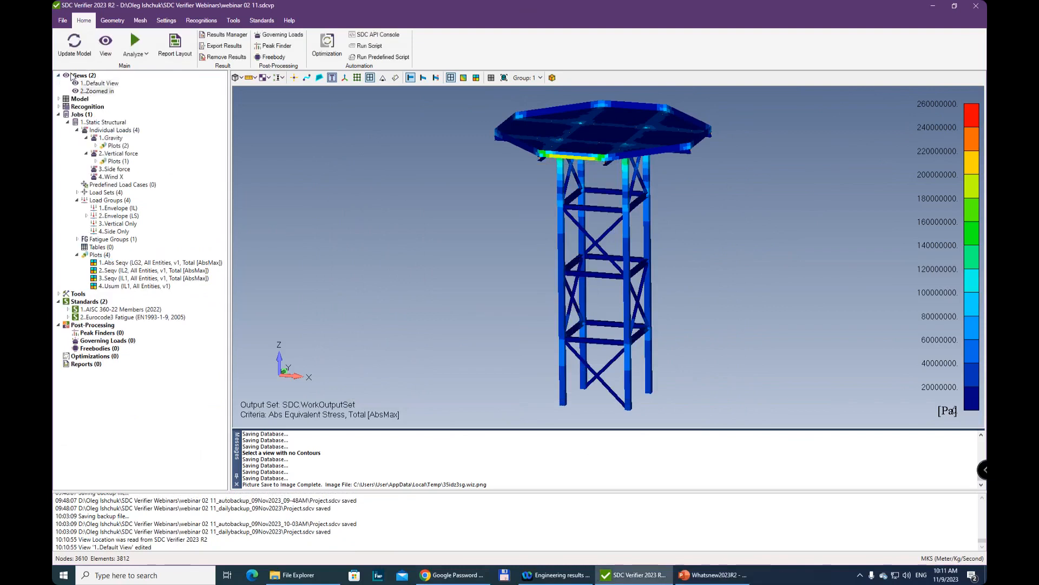
Edit the Zoomed in view and store a close-up of the tower's top platform as its location, at about 3.6 magnification.
{"action": "right_click", "coordinate": [101, 91]}
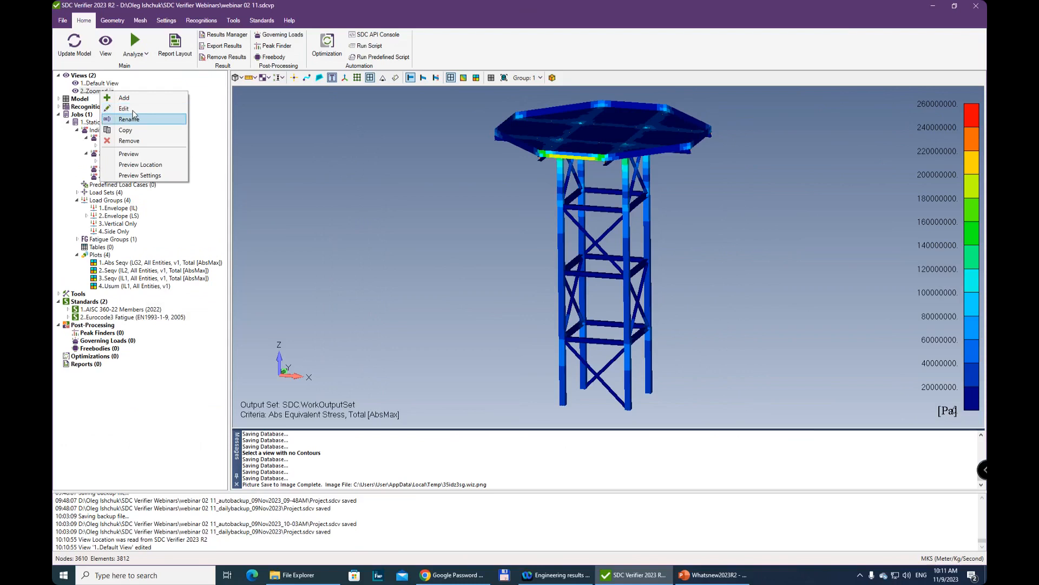
{"action": "left_click", "coordinate": [127, 108]}
{"action": "left_click_drag", "start_coordinate": [573, 129], "coordinate": [264, 121]}
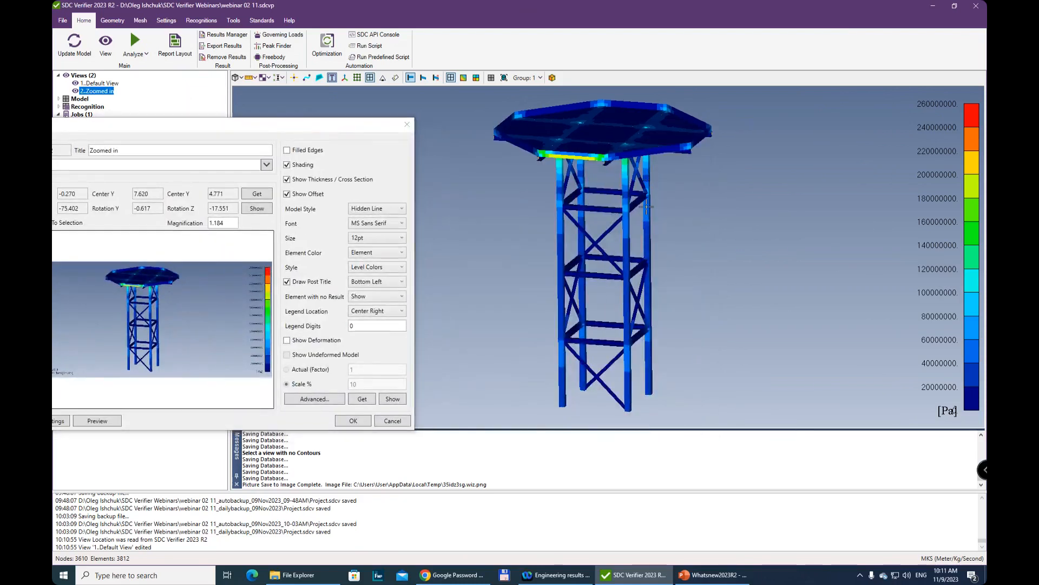
{"action": "scroll", "coordinate": [646, 206], "scroll_direction": "up", "scroll_amount": 5}
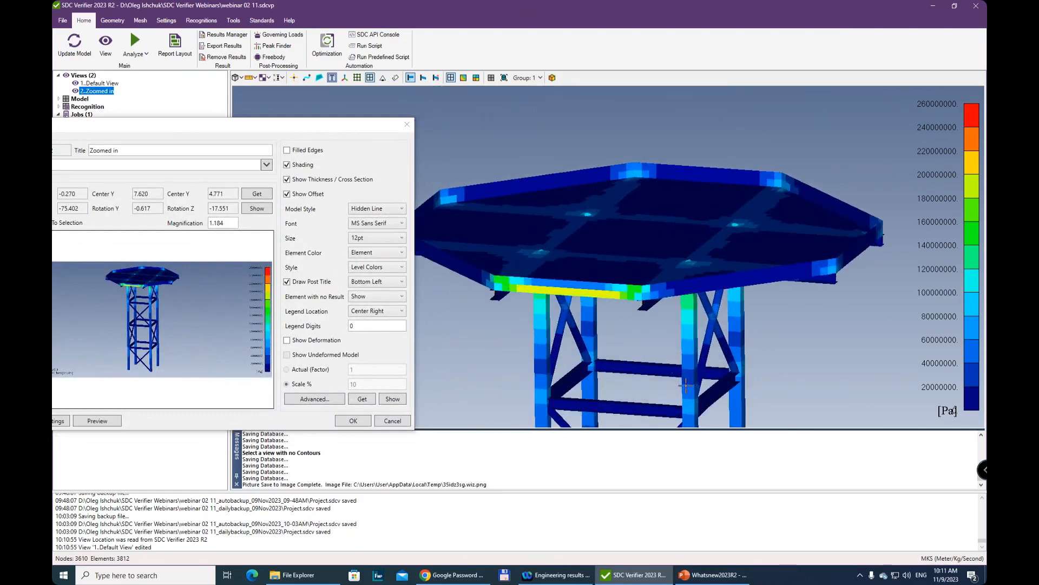
{"action": "scroll", "coordinate": [686, 386], "scroll_direction": "up", "scroll_amount": 4}
{"action": "scroll", "coordinate": [650, 376], "scroll_direction": "up", "scroll_amount": 1}
{"action": "left_click_drag", "start_coordinate": [259, 130], "coordinate": [539, 108]}
{"action": "left_click", "coordinate": [529, 175]}
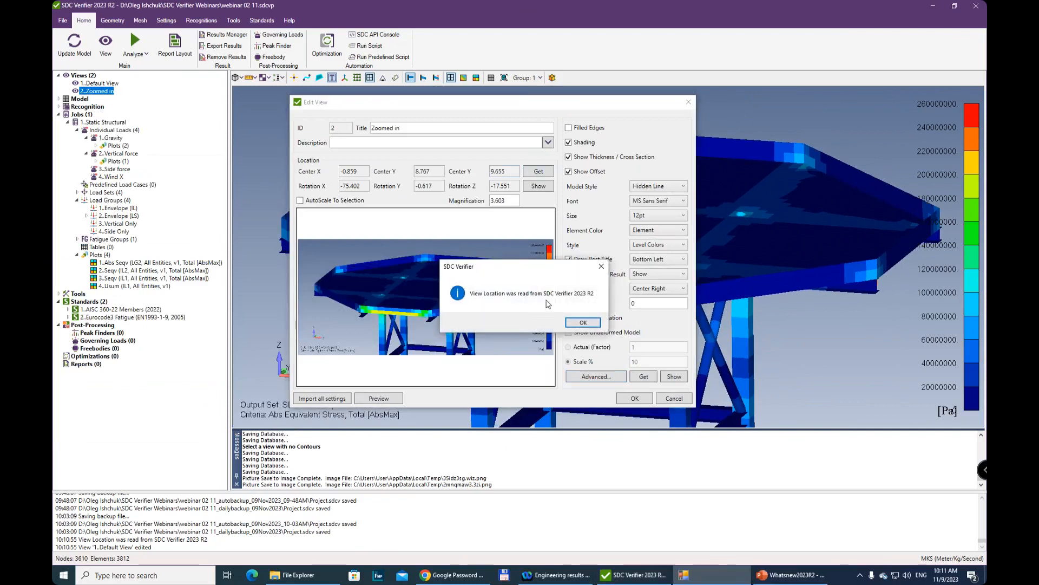
{"action": "left_click", "coordinate": [583, 324]}
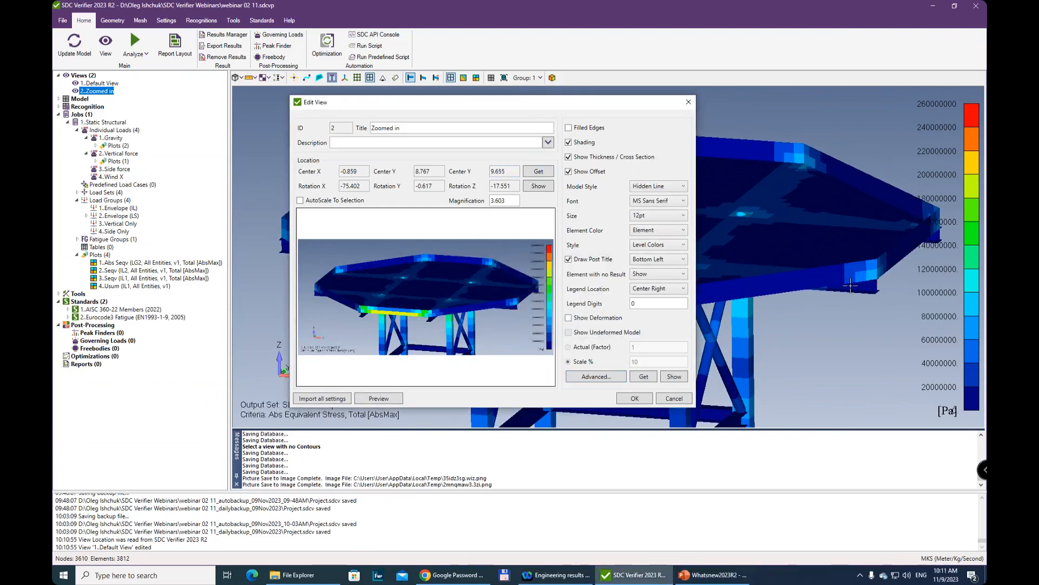
Reframe the platform clear of the legend, store it as the Zoomed in location at about 3.36 magnification, and save the view.
{"action": "left_click_drag", "start_coordinate": [570, 108], "coordinate": [510, 351]}
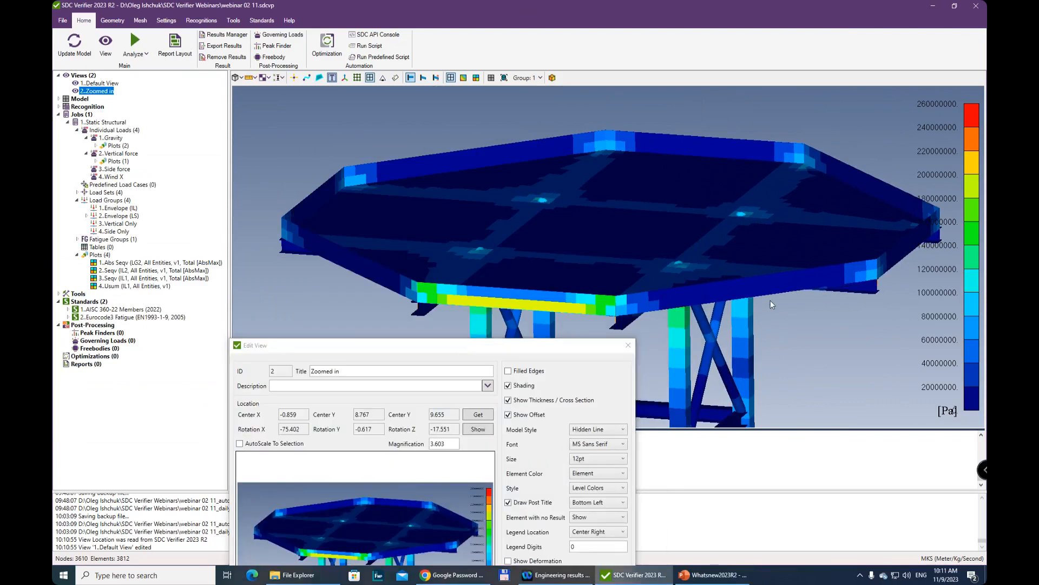
{"action": "scroll", "coordinate": [771, 300], "scroll_direction": "down", "scroll_amount": 2}
{"action": "middle_click_drag", "start_coordinate": [771, 300], "coordinate": [730, 300], "text": "ctrl"}
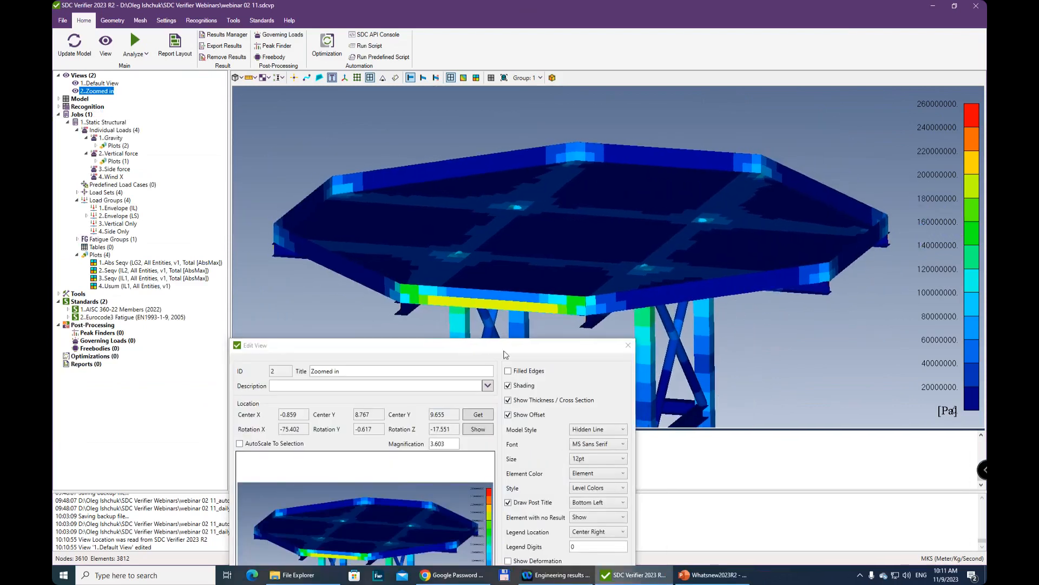
{"action": "left_click_drag", "start_coordinate": [501, 351], "coordinate": [524, 167]}
{"action": "left_click", "coordinate": [503, 231]}
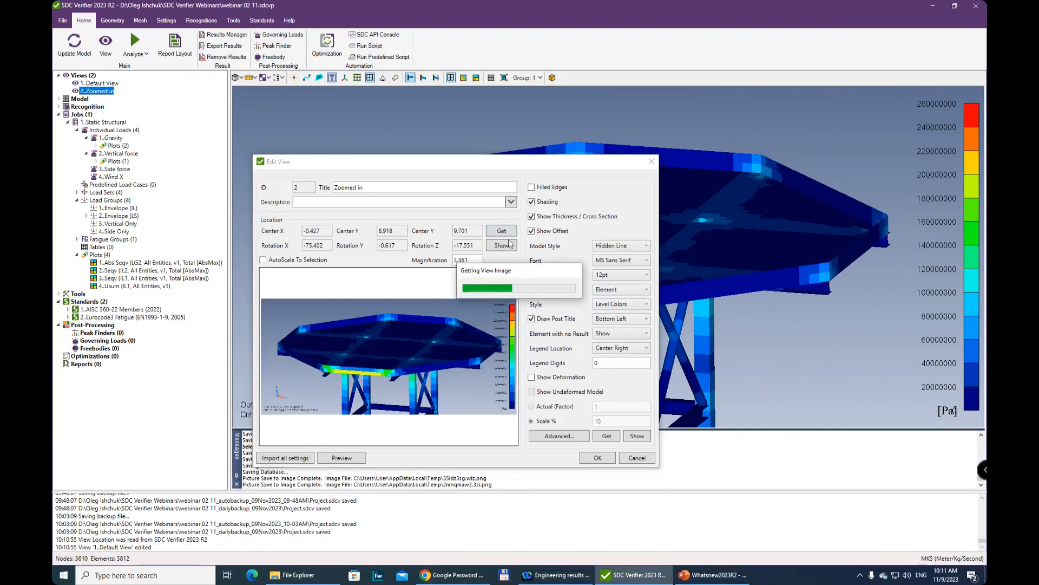
{"action": "left_click", "coordinate": [583, 322]}
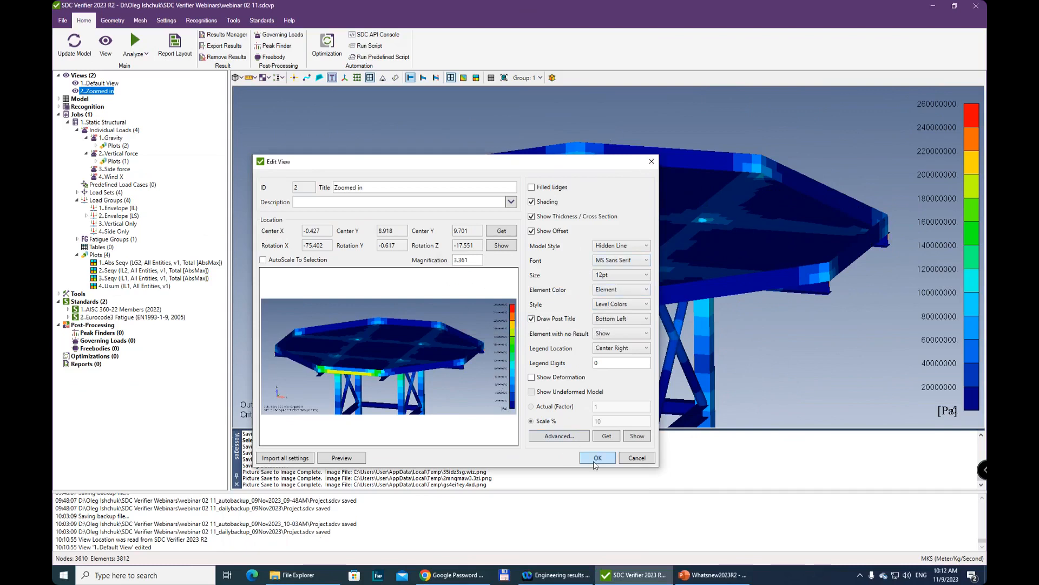
{"action": "left_click", "coordinate": [639, 575]}
{"action": "left_click", "coordinate": [647, 580]}
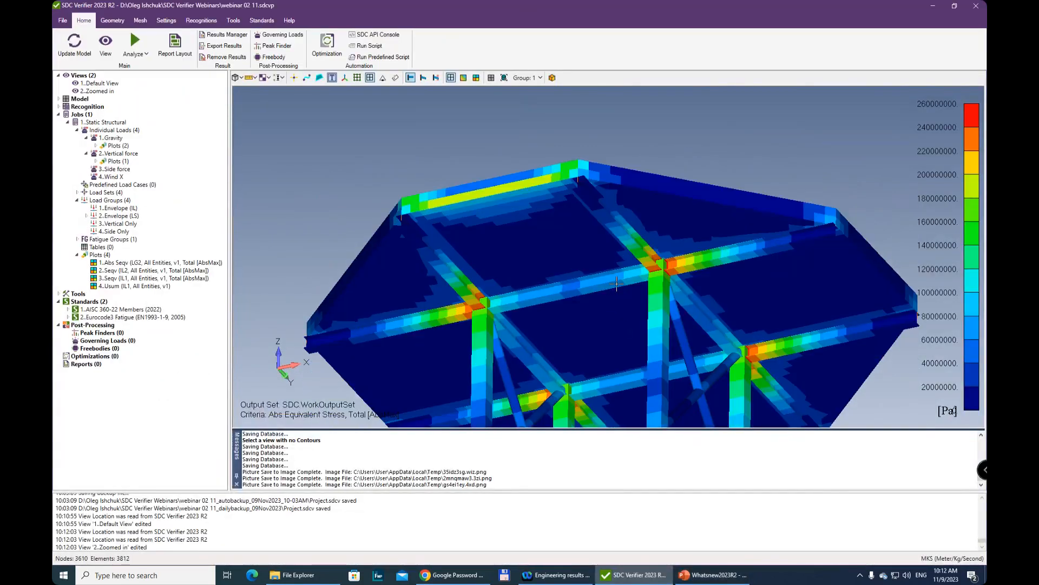
Preview the Usum displacement plot for the Gravity load and examine the platform from above and below.
{"action": "middle_click_drag", "start_coordinate": [615, 295], "coordinate": [596, 367]}
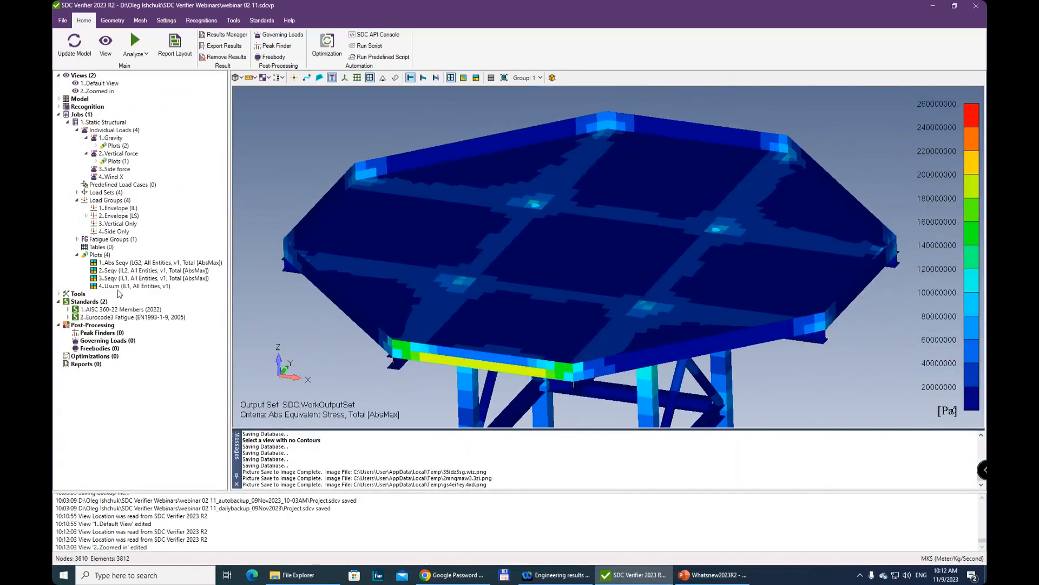
{"action": "left_click", "coordinate": [135, 286]}
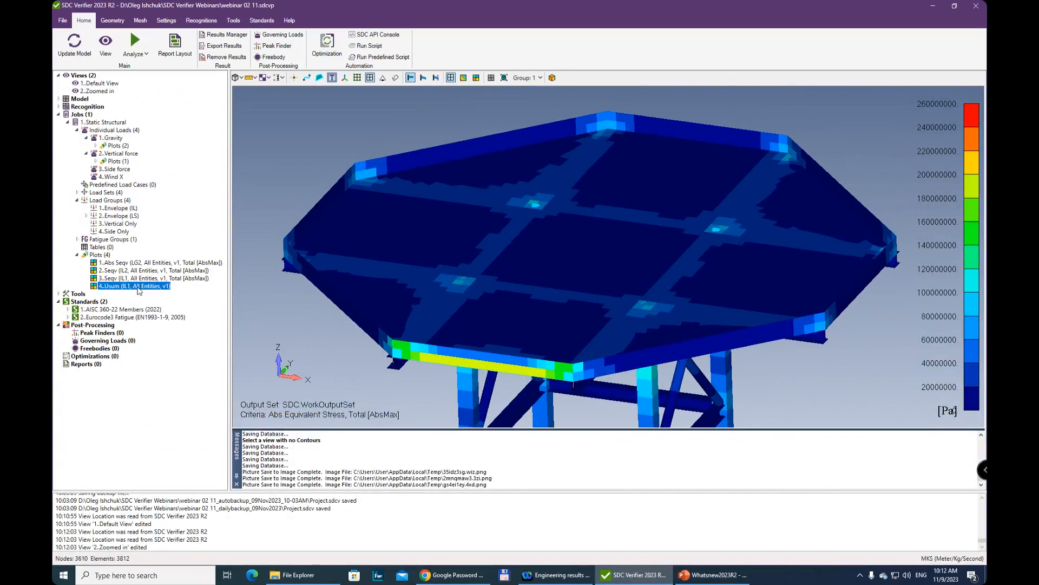
{"action": "right_click", "coordinate": [136, 288]}
{"action": "right_click", "coordinate": [115, 286]}
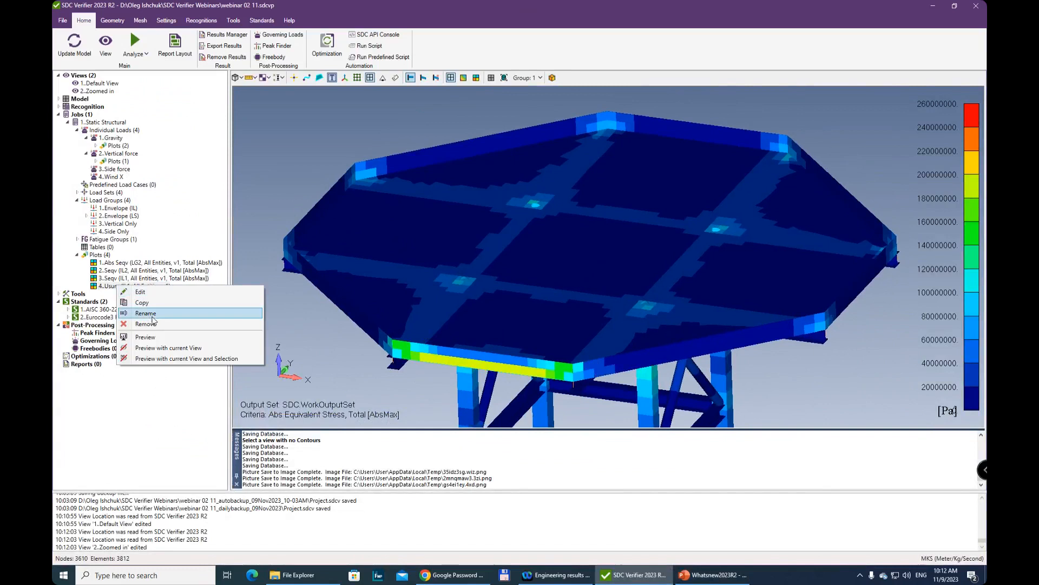
{"action": "left_click", "coordinate": [165, 338]}
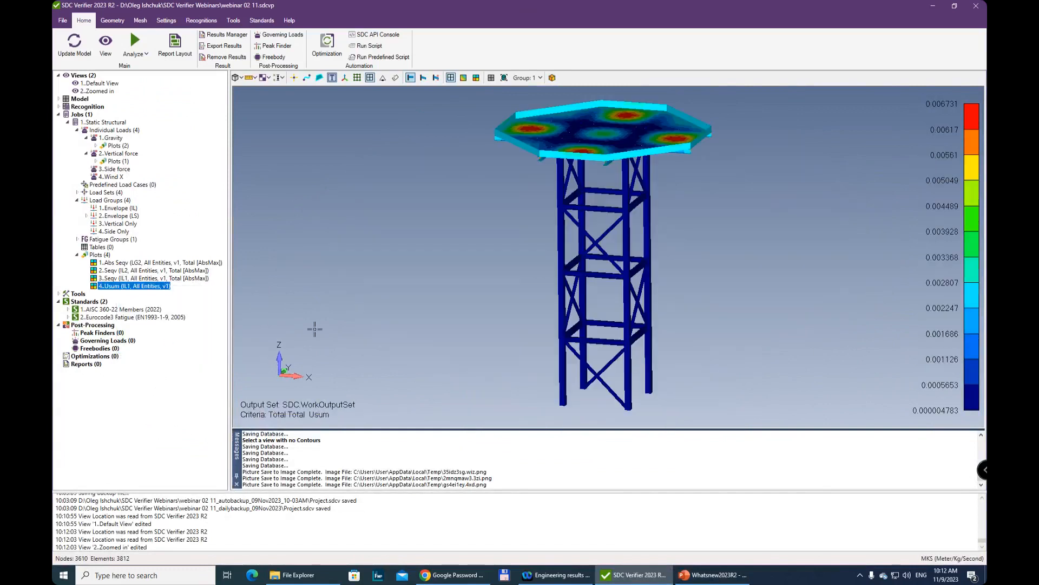
{"action": "middle_click_drag", "start_coordinate": [631, 228], "coordinate": [671, 207]}
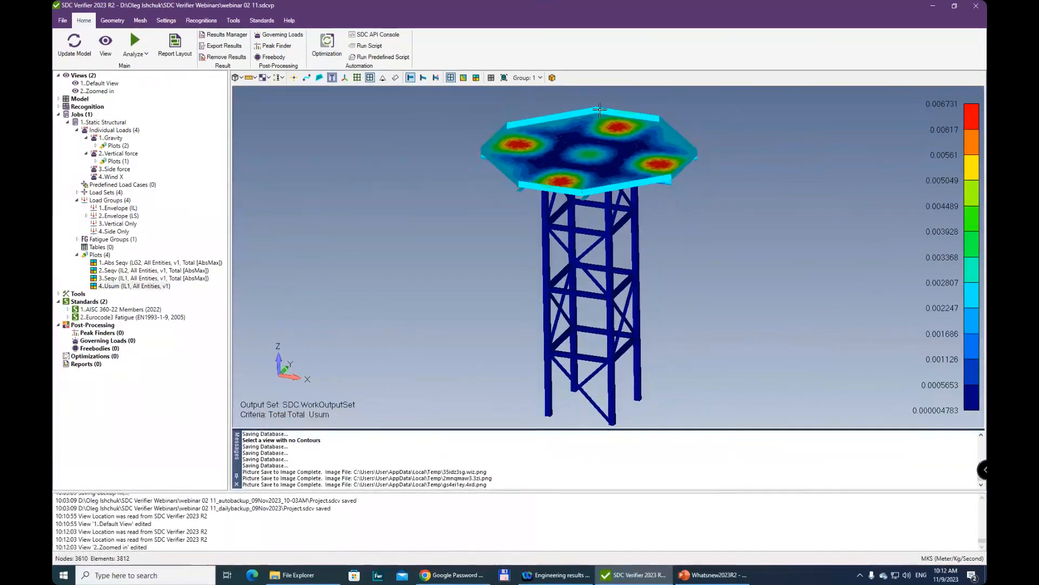
{"action": "mouse_move", "coordinate": [603, 157]}
{"action": "middle_mouse_down"}
{"action": "mouse_move", "coordinate": [592, 222]}
{"action": "mouse_move", "coordinate": [590, 167]}
{"action": "middle_mouse_up"}
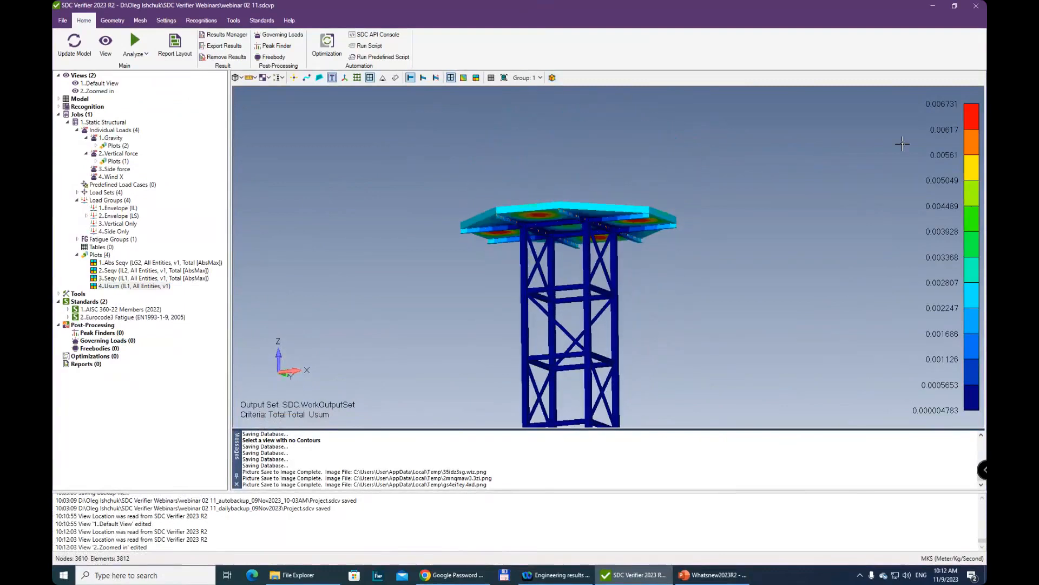
{"action": "scroll", "coordinate": [729, 227], "scroll_direction": "up", "scroll_amount": 3}
{"action": "middle_click_drag", "start_coordinate": [654, 156], "coordinate": [595, 149]}
{"action": "middle_click_drag", "start_coordinate": [510, 207], "coordinate": [507, 223]}
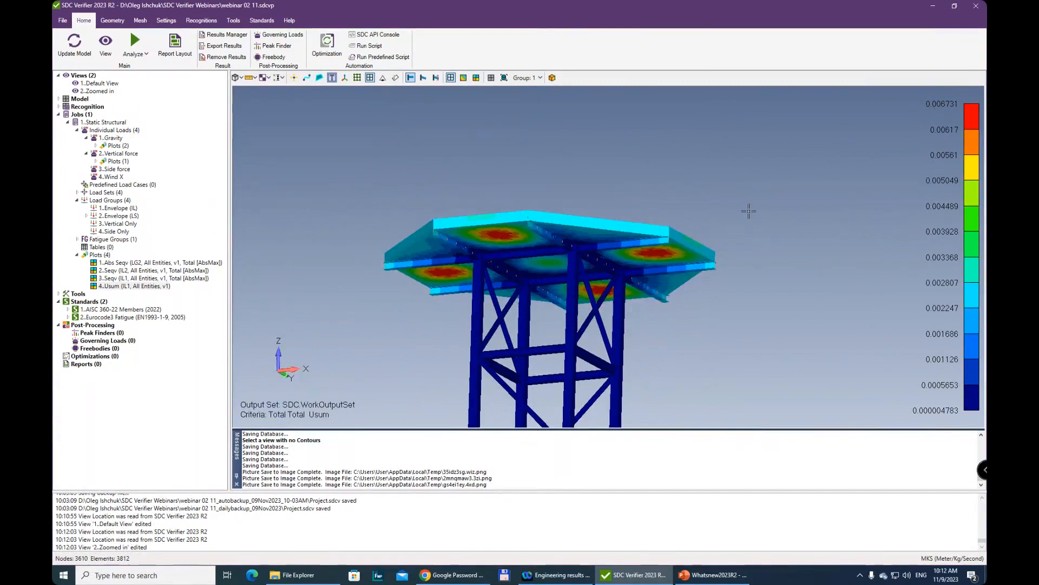
{"action": "middle_click_drag", "start_coordinate": [668, 236], "coordinate": [689, 176], "text": "ctrl"}
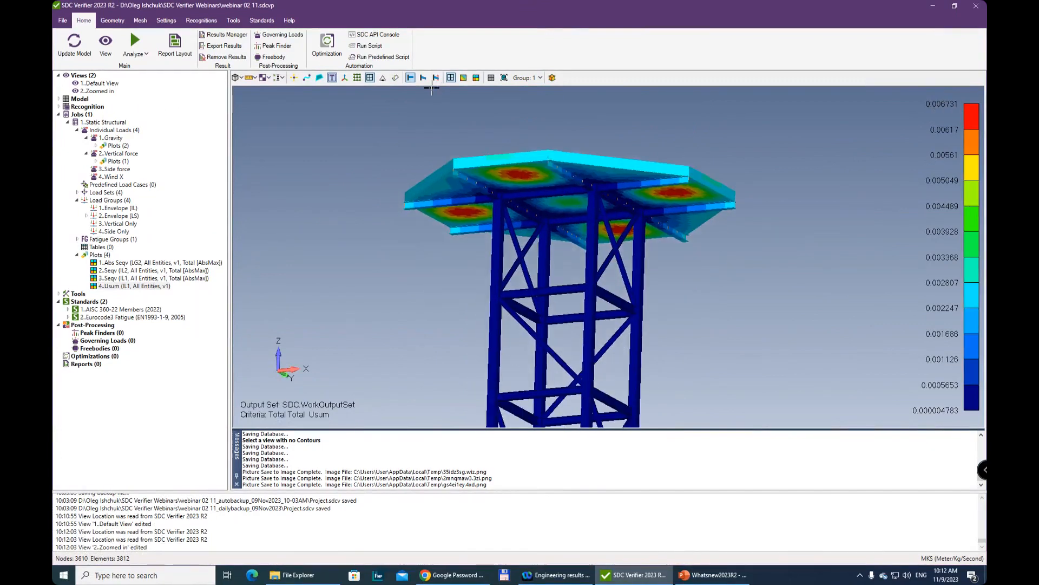
Display the Gravity displacement plot on the deformed model and look at how the platform deflects.
{"action": "left_click", "coordinate": [424, 78]}
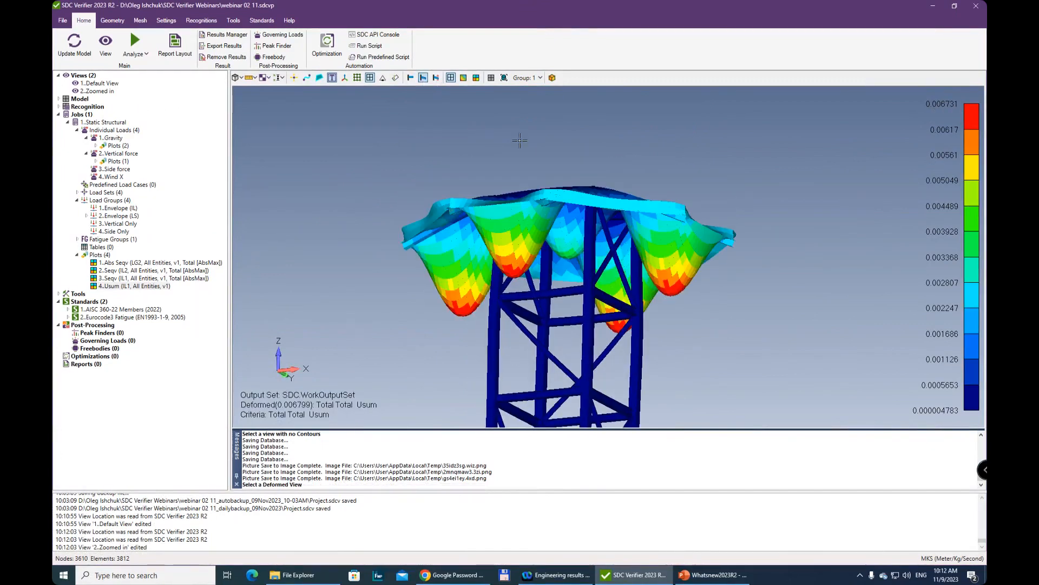
{"action": "middle_click_drag", "start_coordinate": [671, 298], "coordinate": [609, 284]}
{"action": "middle_click_drag", "start_coordinate": [662, 212], "coordinate": [676, 325]}
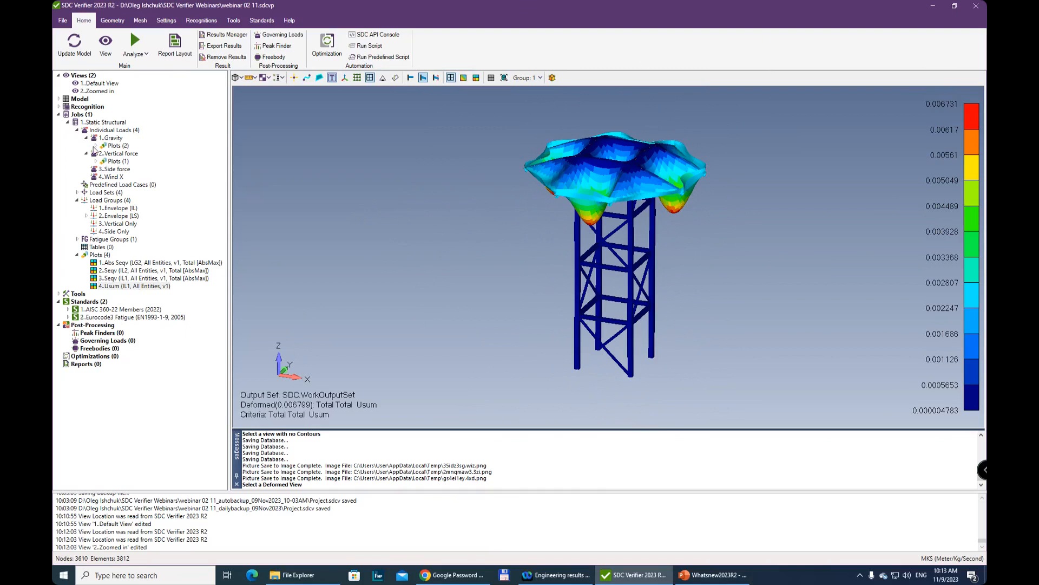
Edit the Usum displacement plot to use the individual load Wind X and save it.
{"action": "left_click", "coordinate": [146, 287]}
{"action": "right_click", "coordinate": [152, 291]}
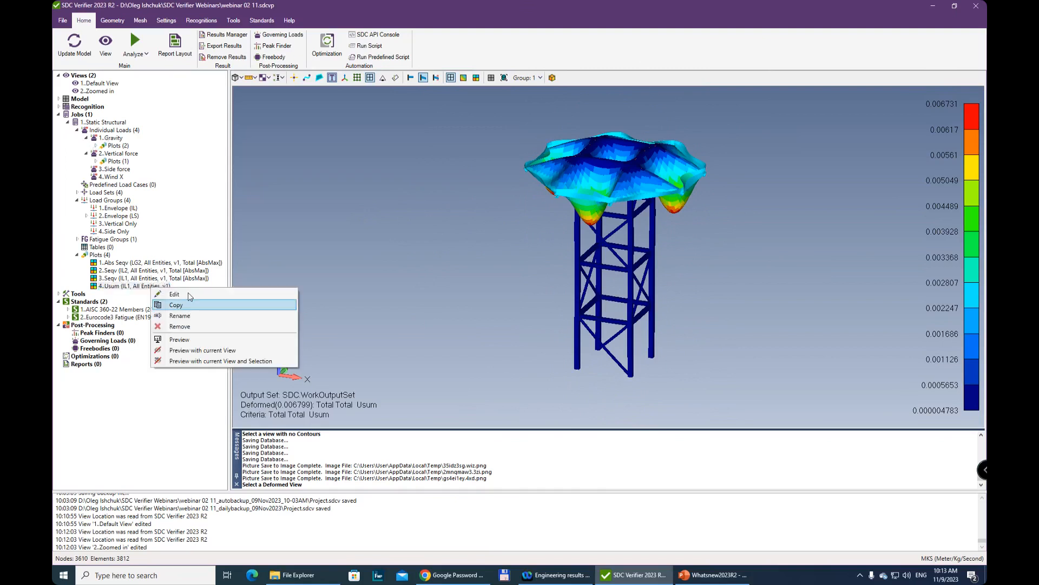
{"action": "left_click", "coordinate": [163, 295]}
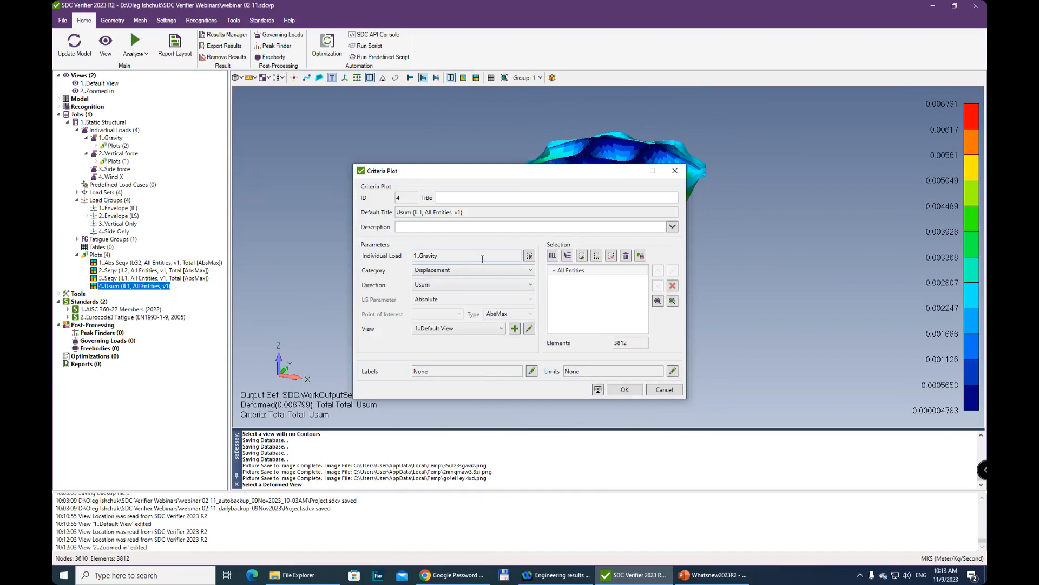
{"action": "left_click", "coordinate": [529, 256]}
{"action": "left_click", "coordinate": [501, 223]}
{"action": "left_click", "coordinate": [502, 235]}
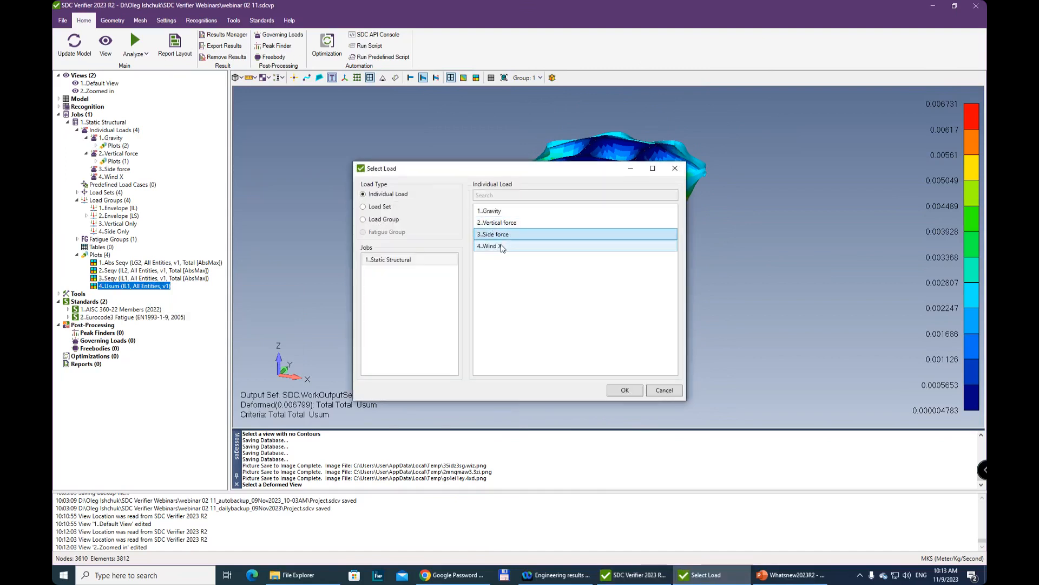
{"action": "left_click", "coordinate": [502, 246]}
{"action": "left_click", "coordinate": [624, 392]}
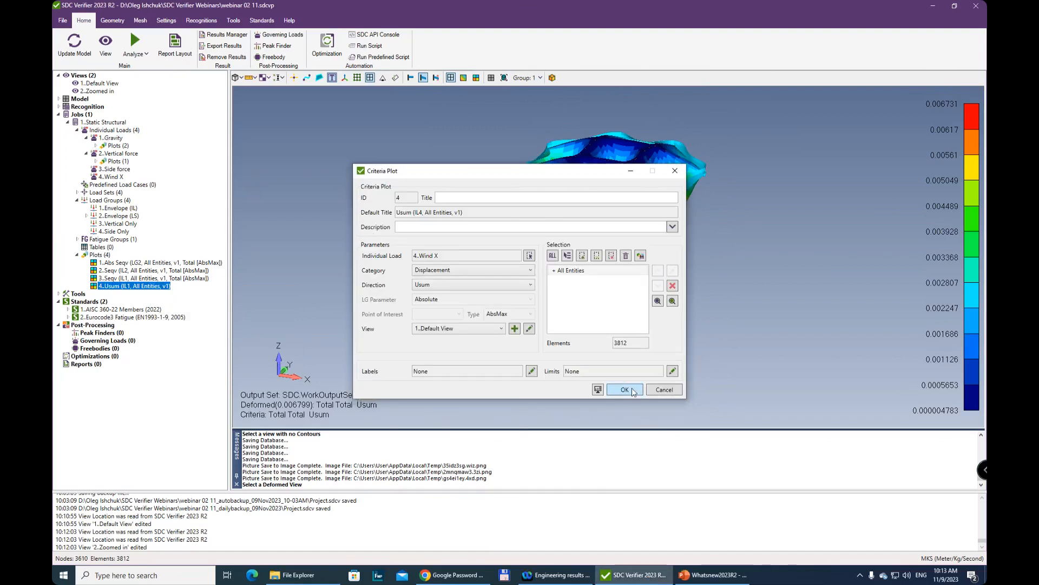
{"action": "left_click", "coordinate": [625, 390]}
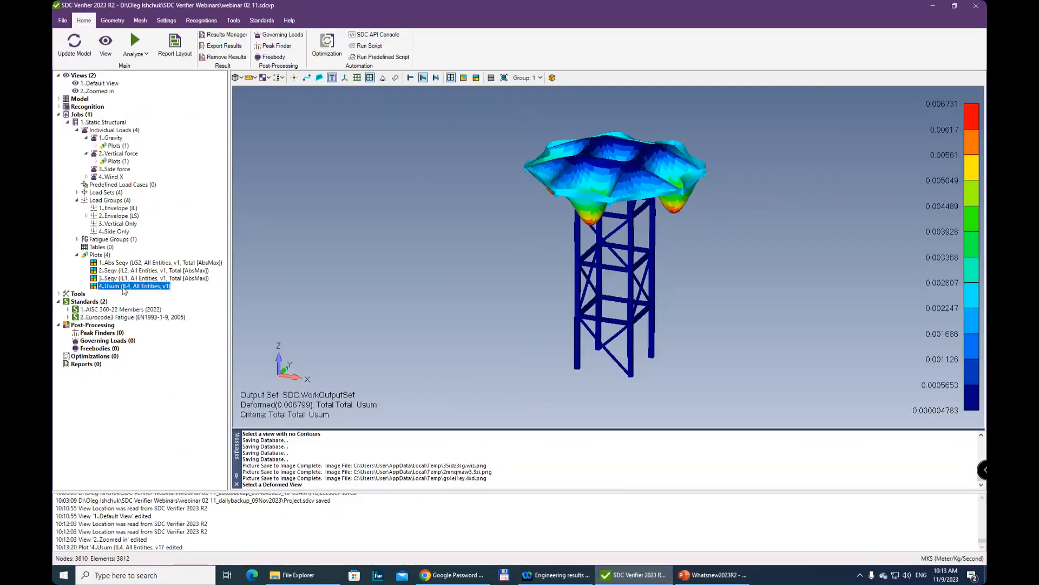
Preview the Wind X displacement plot, show it on the deformed model, and view the tower's sway from several sides.
{"action": "right_click", "coordinate": [128, 287]}
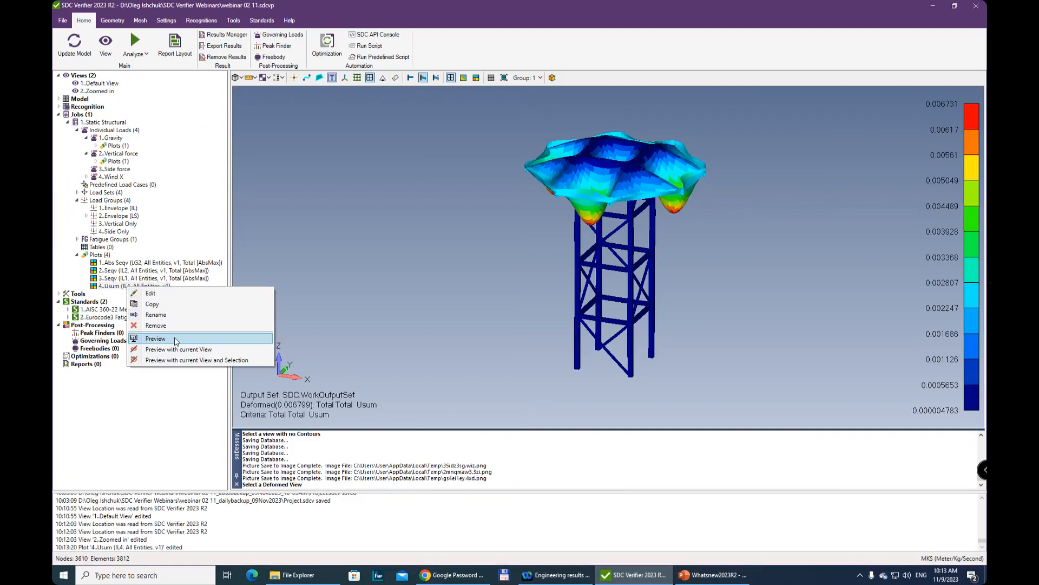
{"action": "left_click", "coordinate": [175, 341]}
{"action": "middle_click_drag", "start_coordinate": [645, 221], "coordinate": [533, 131]}
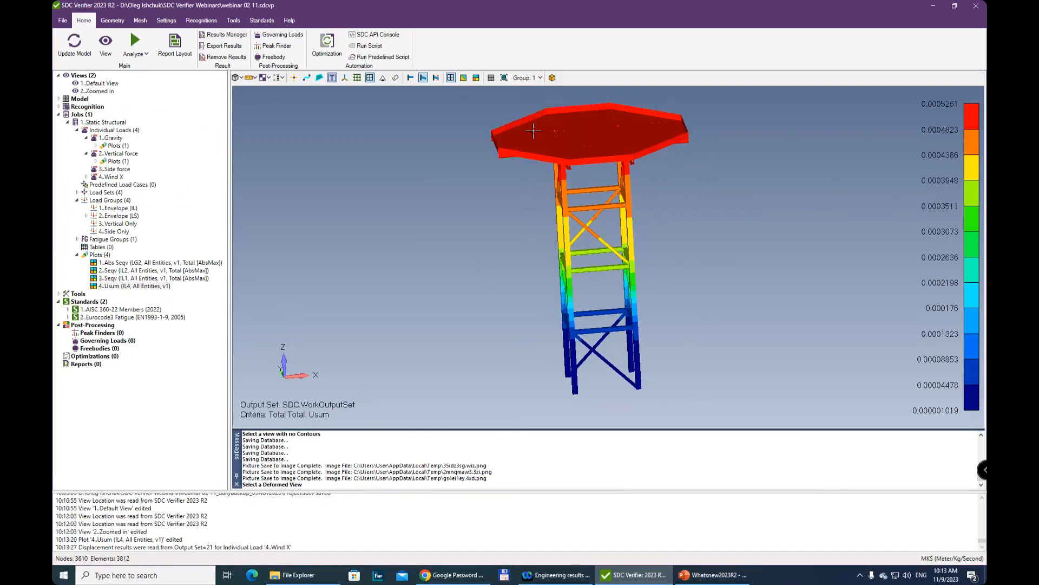
{"action": "left_click", "coordinate": [424, 78]}
{"action": "middle_click_drag", "start_coordinate": [660, 211], "coordinate": [801, 228]}
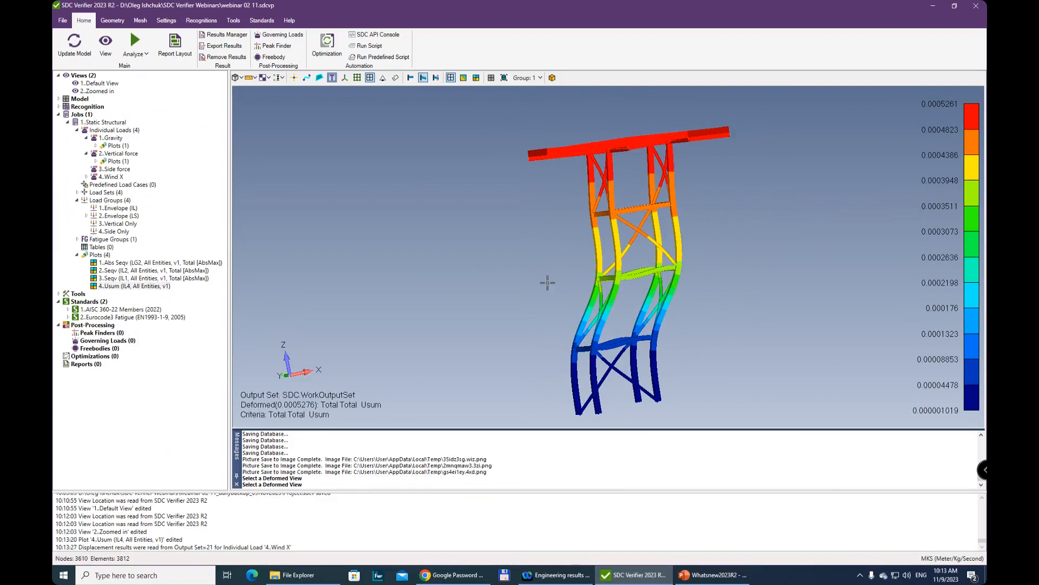
{"action": "middle_click_drag", "start_coordinate": [759, 290], "coordinate": [294, 328]}
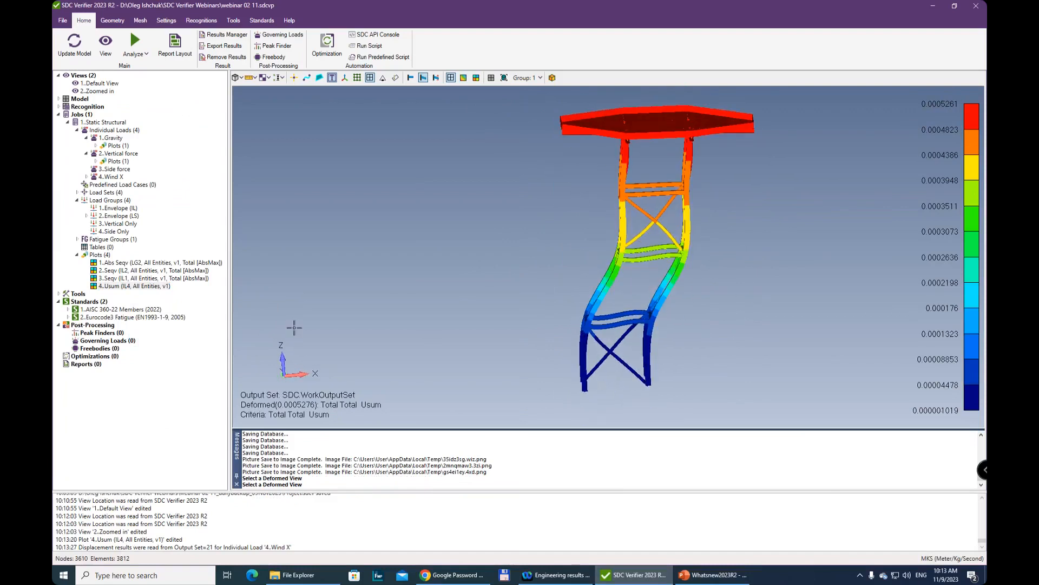
Change the Usum displacement plot's individual load to Side force, save it, and preview the plot.
{"action": "right_click", "coordinate": [131, 285]}
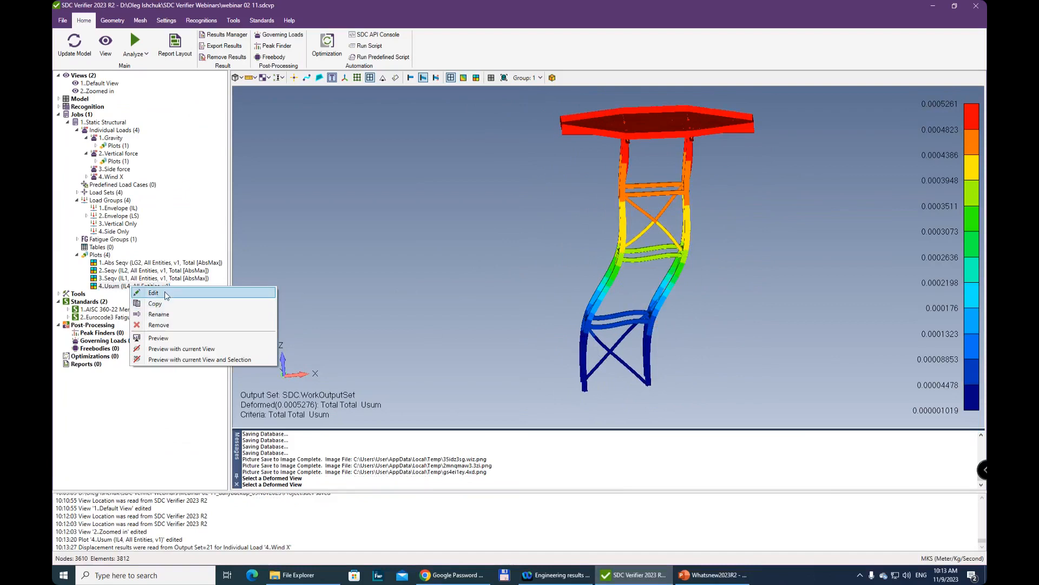
{"action": "left_click", "coordinate": [165, 293]}
{"action": "left_click", "coordinate": [530, 255]}
{"action": "left_click", "coordinate": [520, 234]}
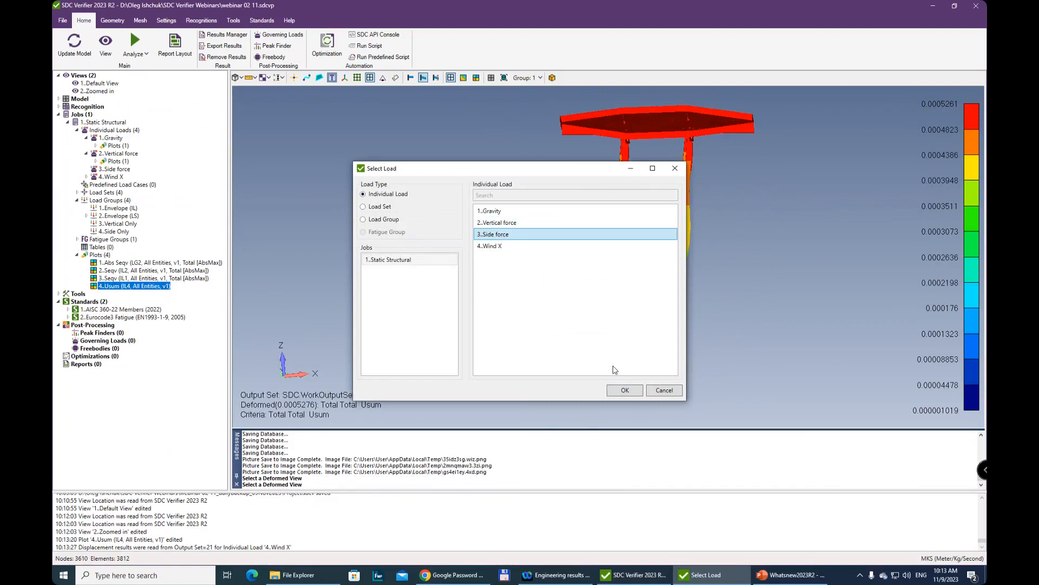
{"action": "left_click", "coordinate": [625, 391]}
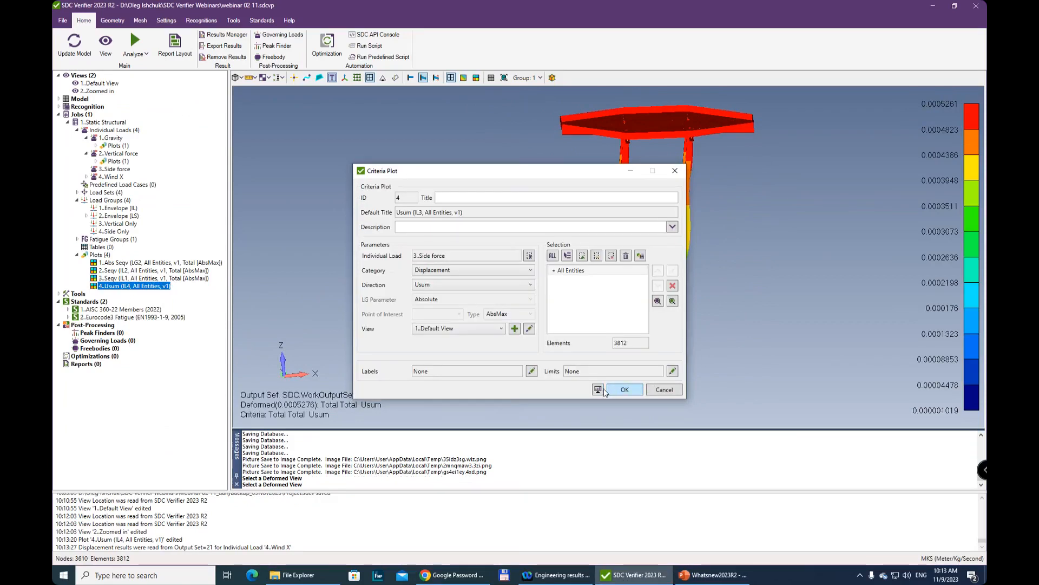
{"action": "left_click", "coordinate": [623, 390]}
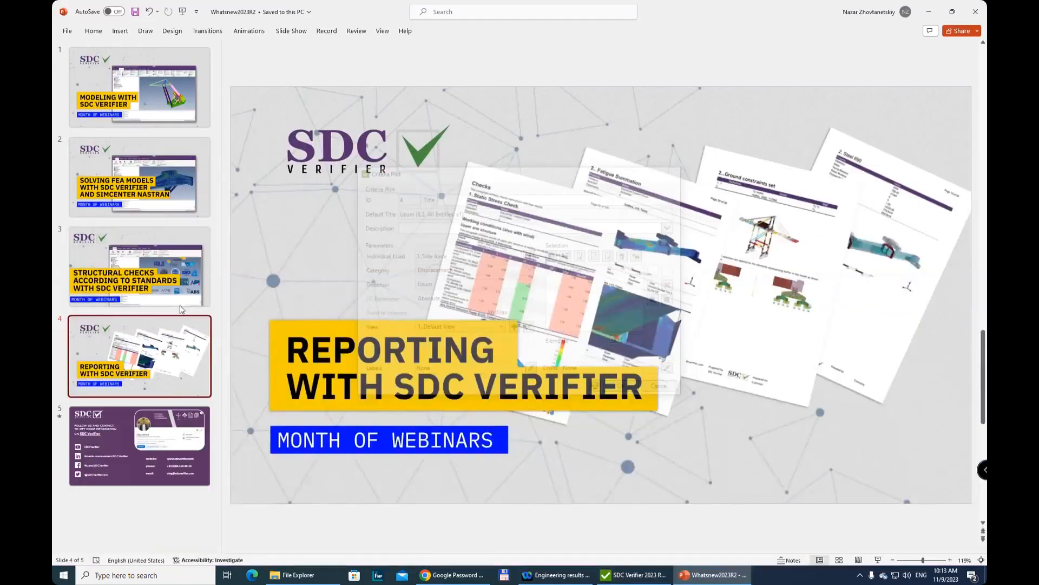
{"action": "left_click", "coordinate": [632, 575]}
{"action": "right_click", "coordinate": [145, 286]}
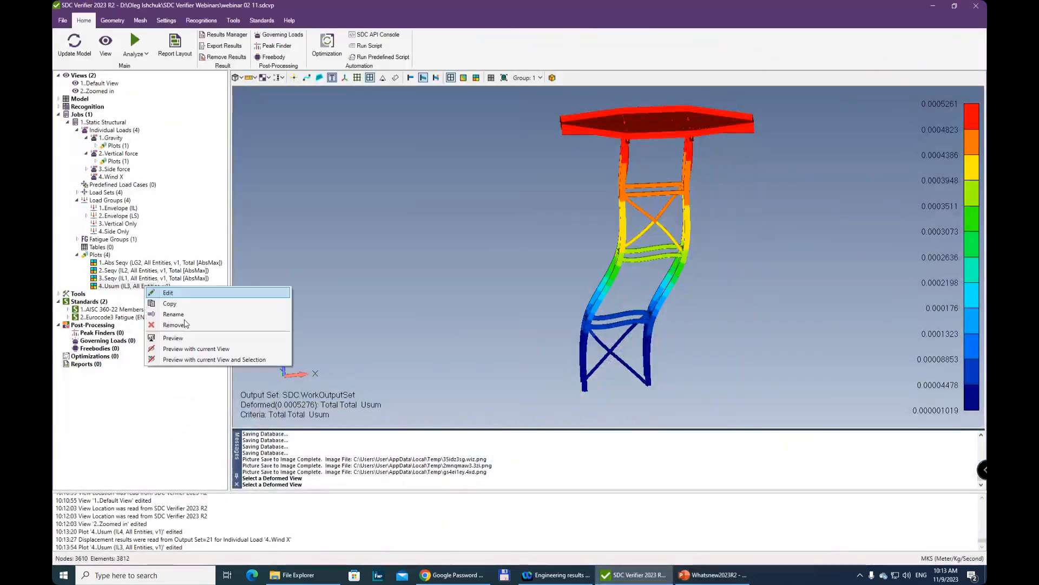
{"action": "left_click", "coordinate": [173, 338]}
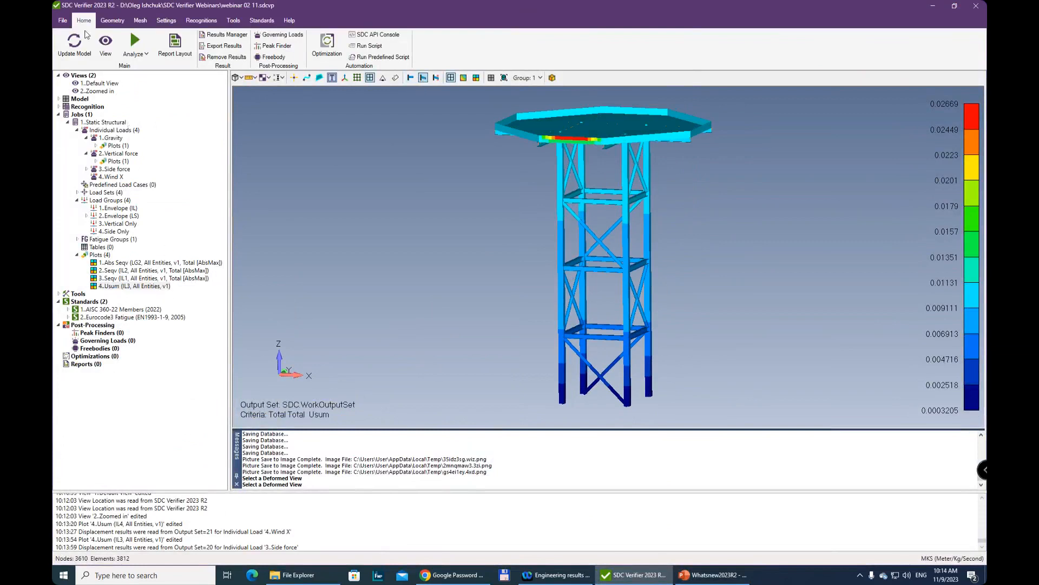
Edit the Default View to enable Show Deformation and save it.
{"action": "right_click", "coordinate": [107, 84]}
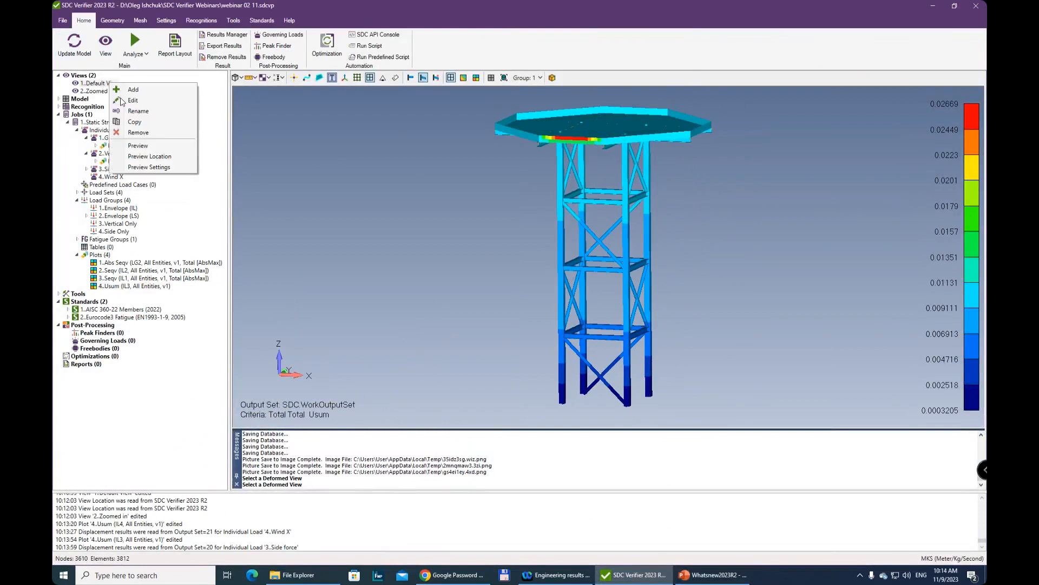
{"action": "left_click", "coordinate": [132, 100]}
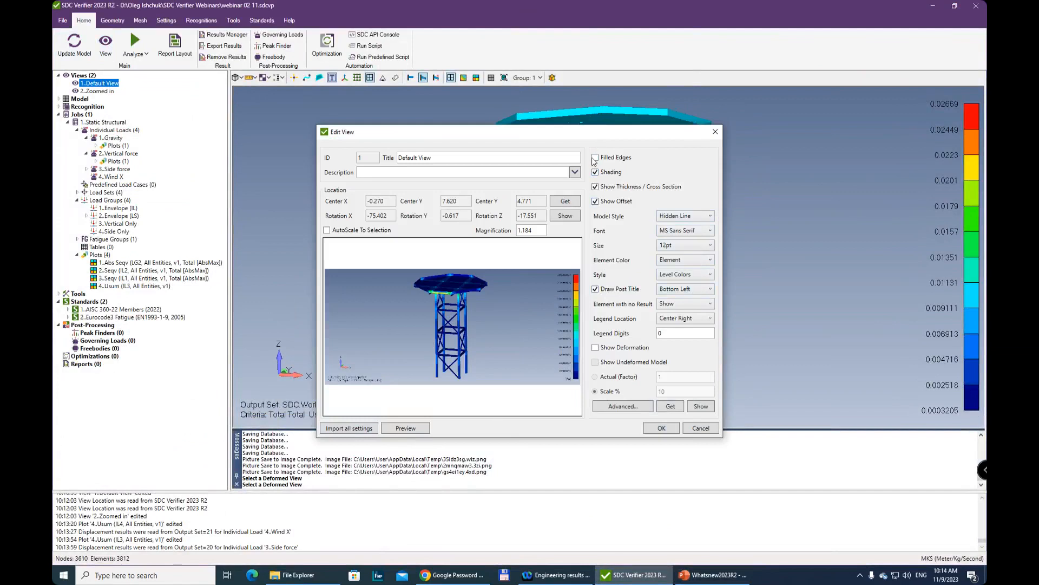
{"action": "left_click", "coordinate": [596, 348]}
{"action": "left_click", "coordinate": [662, 429]}
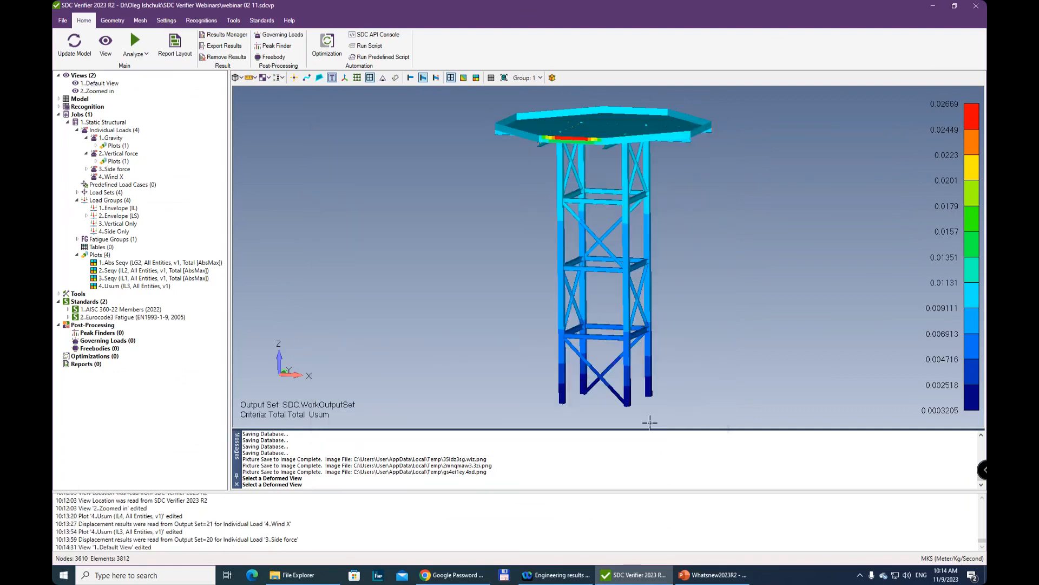
Preview the Side force displacement plot with the Default View and examine the deformed platform edge up close.
{"action": "right_click", "coordinate": [141, 286]}
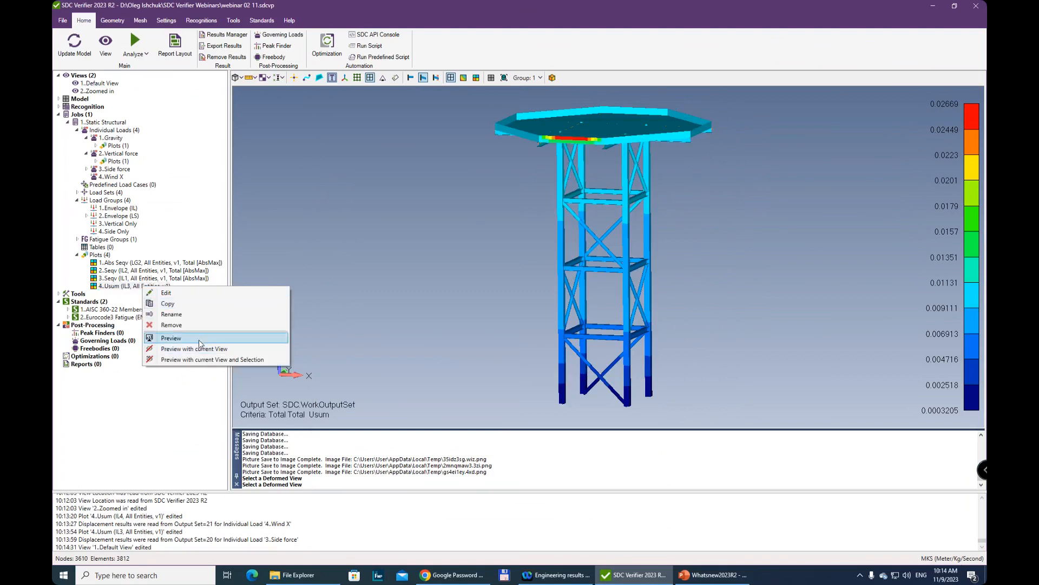
{"action": "left_click", "coordinate": [199, 339]}
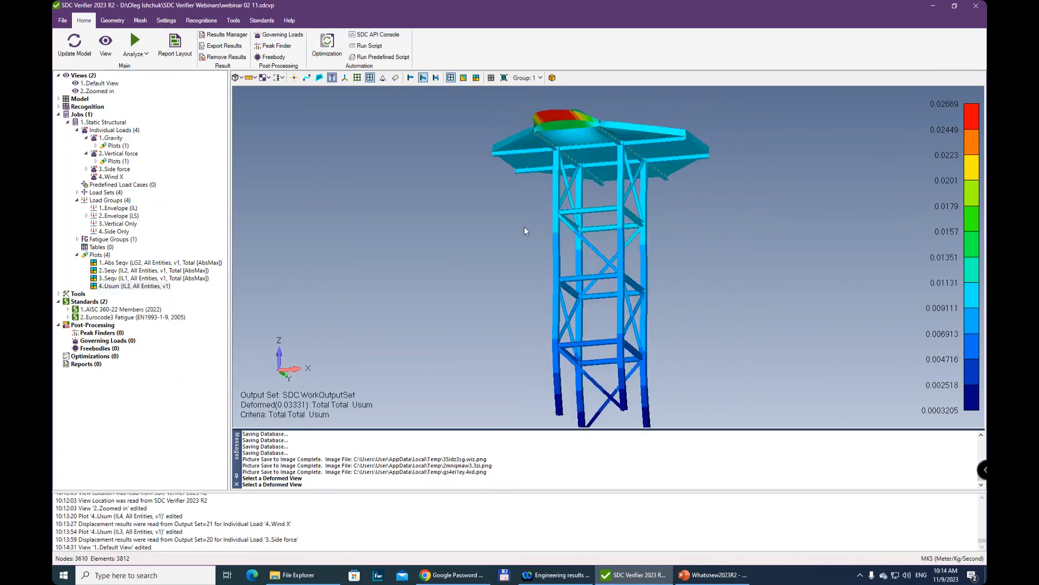
{"action": "middle_click_drag", "start_coordinate": [535, 215], "coordinate": [552, 265]}
{"action": "scroll", "coordinate": [520, 303], "scroll_direction": "up", "scroll_amount": 3}
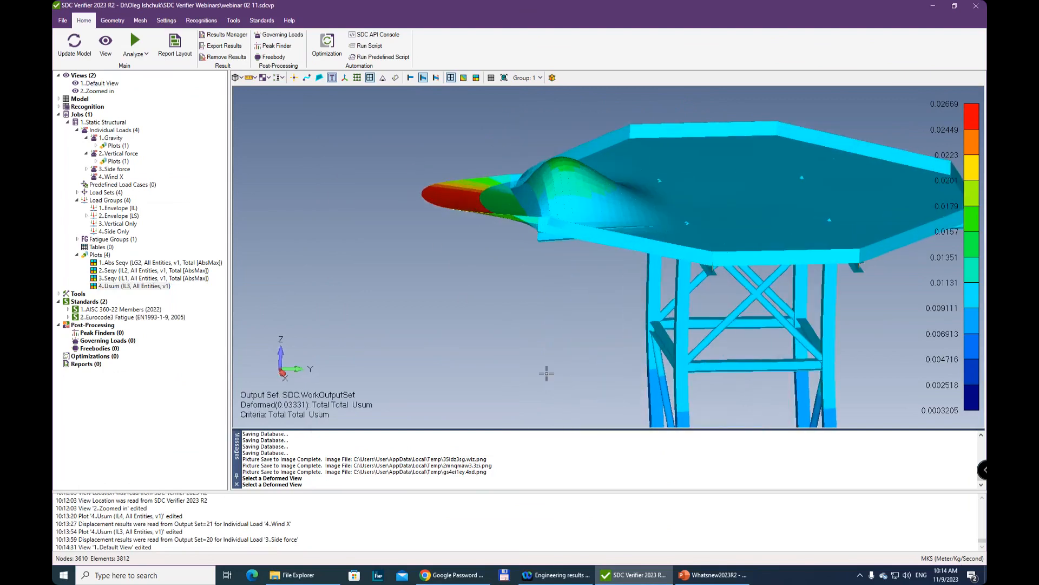
{"action": "scroll", "coordinate": [547, 371], "scroll_direction": "up", "scroll_amount": 2}
{"action": "scroll", "coordinate": [492, 225], "scroll_direction": "down", "scroll_amount": 2}
{"action": "scroll", "coordinate": [513, 157], "scroll_direction": "down", "scroll_amount": 2}
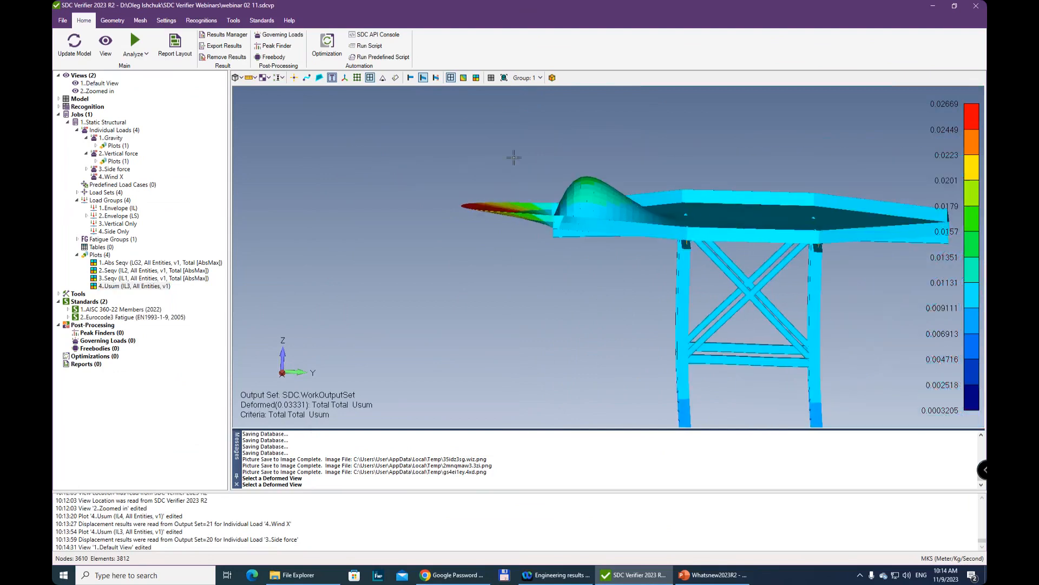
{"action": "middle_click_drag", "start_coordinate": [570, 237], "coordinate": [828, 150]}
{"action": "middle_click_drag", "start_coordinate": [401, 225], "coordinate": [609, 194]}
{"action": "scroll", "coordinate": [588, 283], "scroll_direction": "down", "scroll_amount": 3}
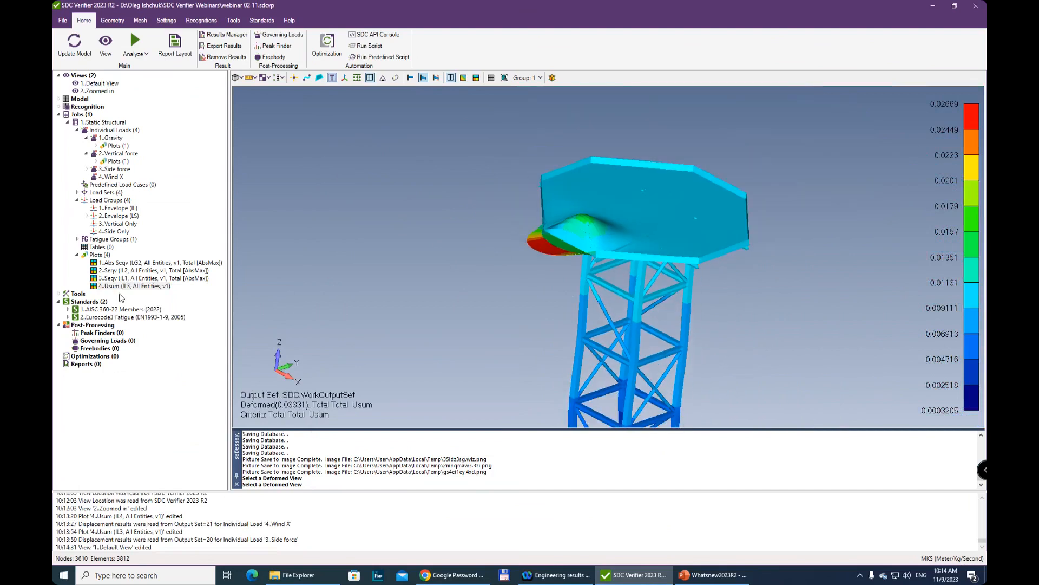
Turn off Show Deformation in the Default View and save the view.
{"action": "right_click", "coordinate": [95, 85]}
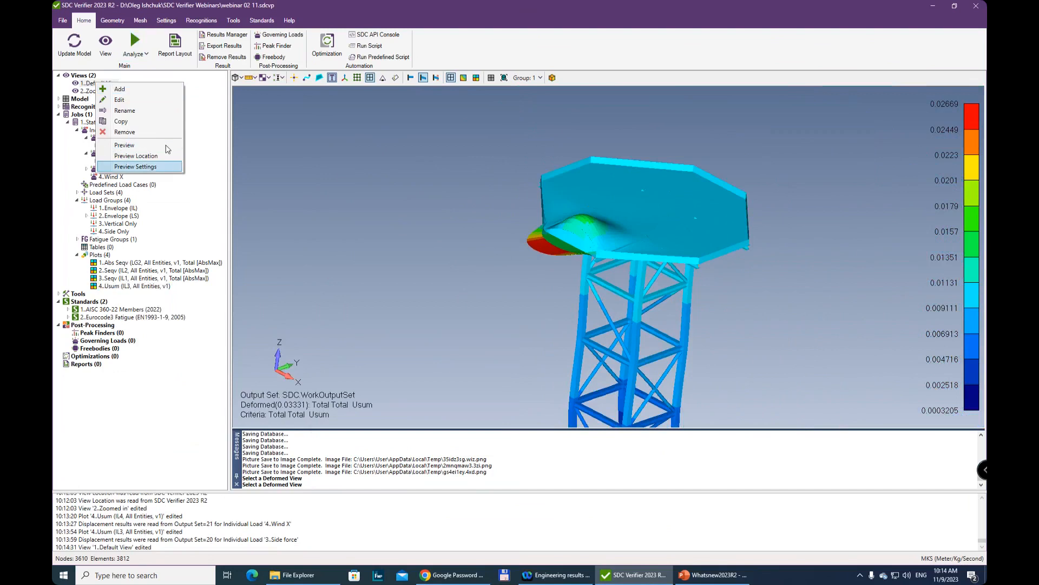
{"action": "left_click", "coordinate": [120, 100]}
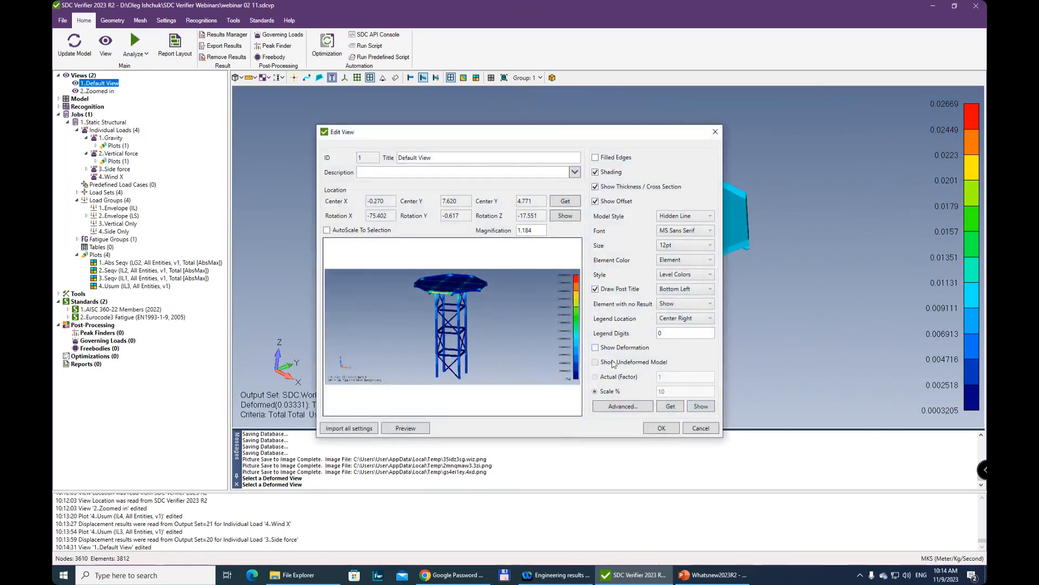
{"action": "left_click", "coordinate": [657, 429]}
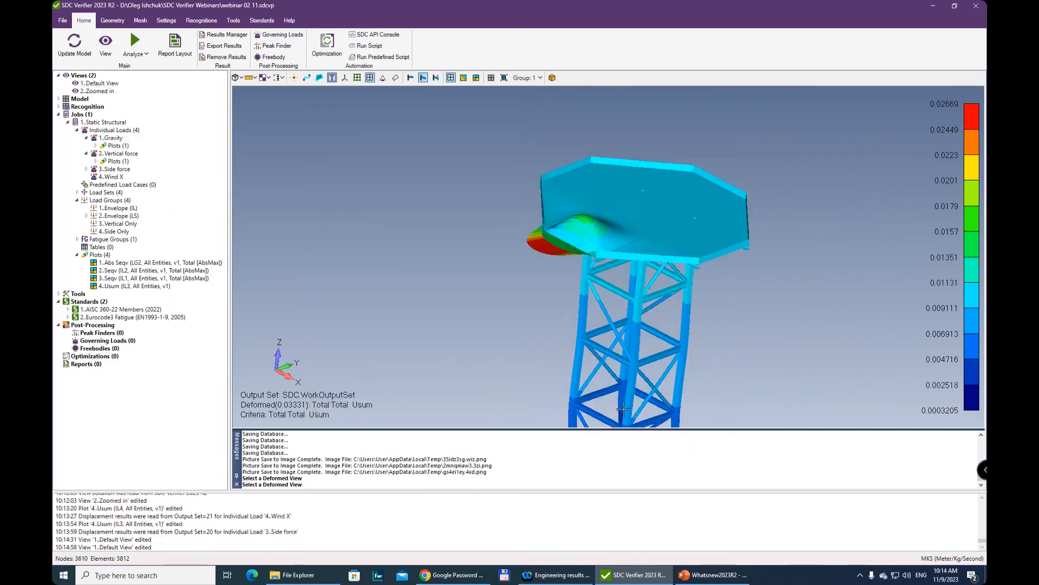
Preview the Usum displacement plot for Side force on the undeformed model and look at the tower from another side.
{"action": "right_click", "coordinate": [125, 287]}
{"action": "left_click", "coordinate": [157, 348]}
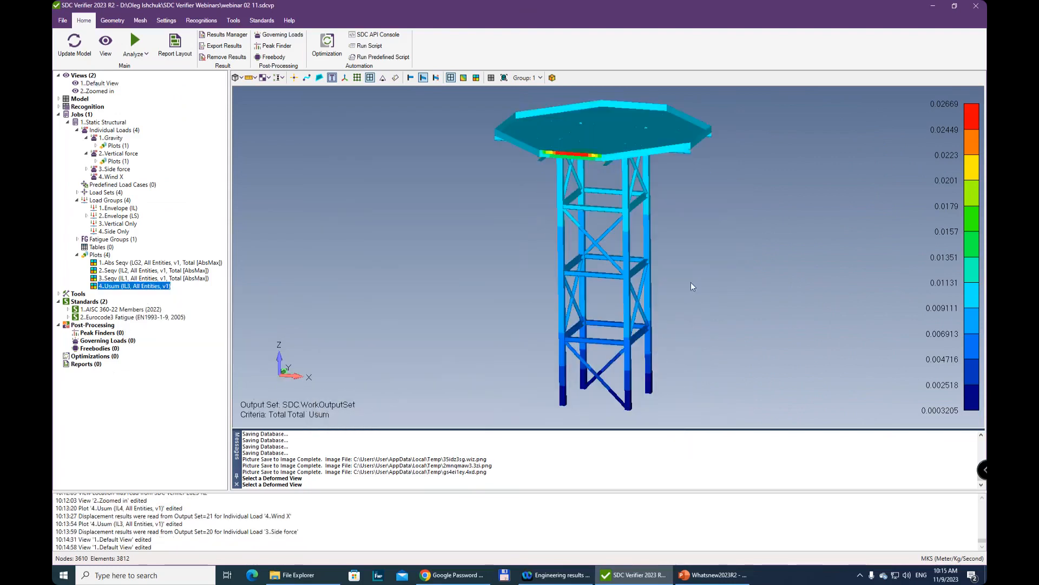
{"action": "mouse_move", "coordinate": [642, 319]}
{"action": "middle_mouse_down"}
{"action": "mouse_move", "coordinate": [598, 301]}
{"action": "mouse_move", "coordinate": [637, 306]}
{"action": "mouse_move", "coordinate": [649, 336]}
{"action": "middle_mouse_up"}
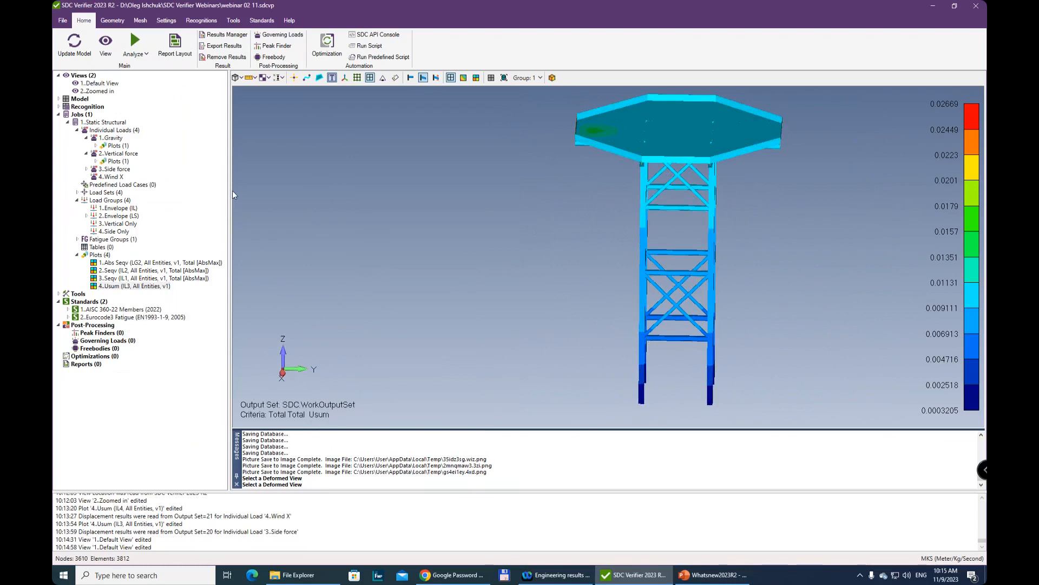
Expand the checks of the Eurocode3 Fatigue and AISC 360-22 Members standards, down to the Overall check's tables and plots.
{"action": "left_click", "coordinate": [68, 317]}
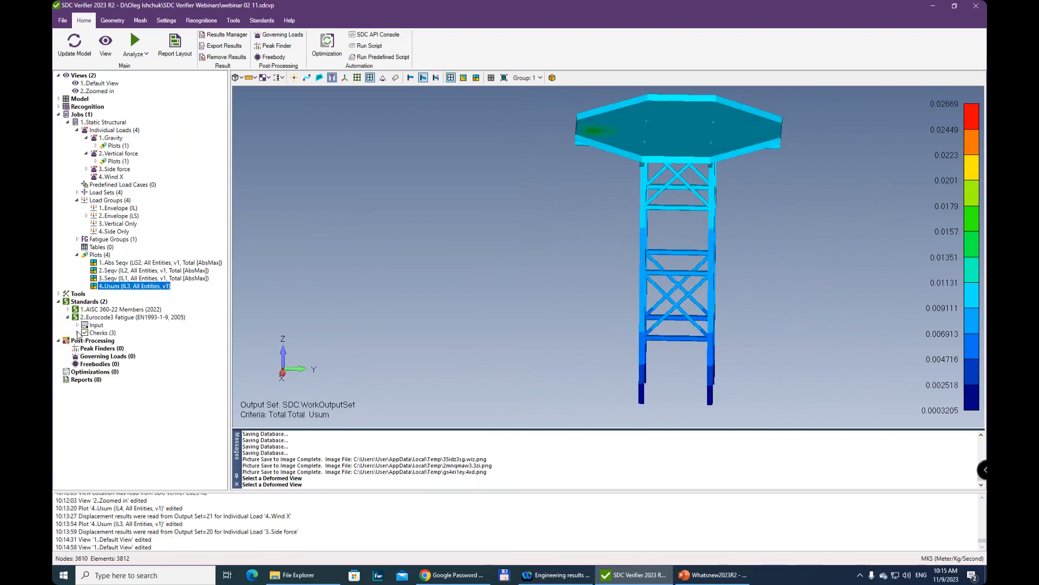
{"action": "left_click", "coordinate": [77, 333]}
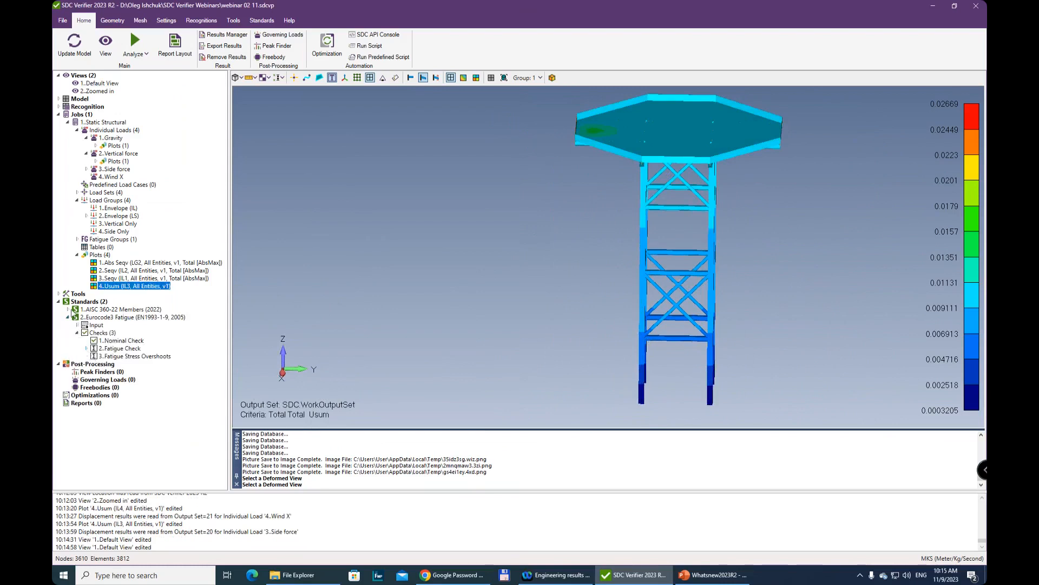
{"action": "left_click", "coordinate": [68, 309]}
{"action": "left_click", "coordinate": [78, 324]}
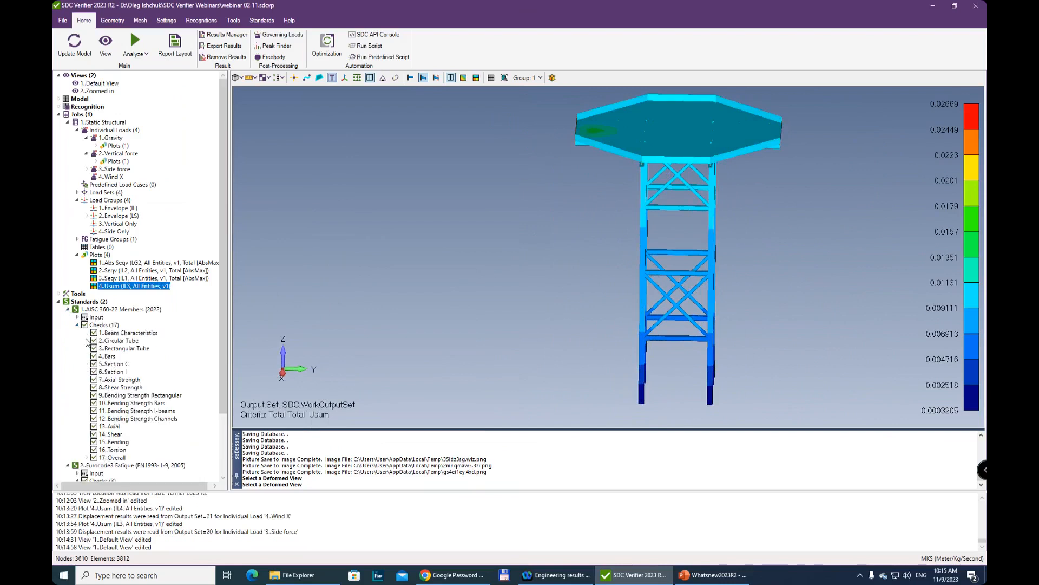
{"action": "scroll", "coordinate": [91, 413], "scroll_direction": "down", "scroll_amount": 2}
{"action": "left_click", "coordinate": [89, 411]}
{"action": "scroll", "coordinate": [92, 413], "scroll_direction": "down", "scroll_amount": 2}
{"action": "left_click", "coordinate": [95, 374]}
{"action": "left_click", "coordinate": [96, 387]}
{"action": "scroll", "coordinate": [106, 396], "scroll_direction": "down", "scroll_amount": 1}
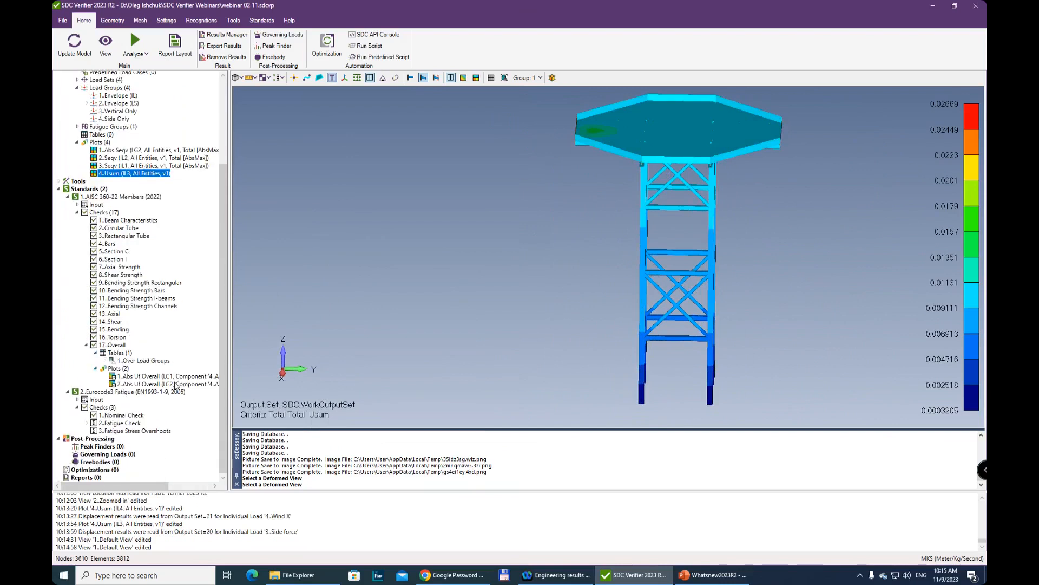
Preview the AISC Overall check's Abs Uf Overall plot for load group LG2 and examine the tower's beam members.
{"action": "left_click", "coordinate": [143, 384]}
{"action": "right_click", "coordinate": [143, 385]}
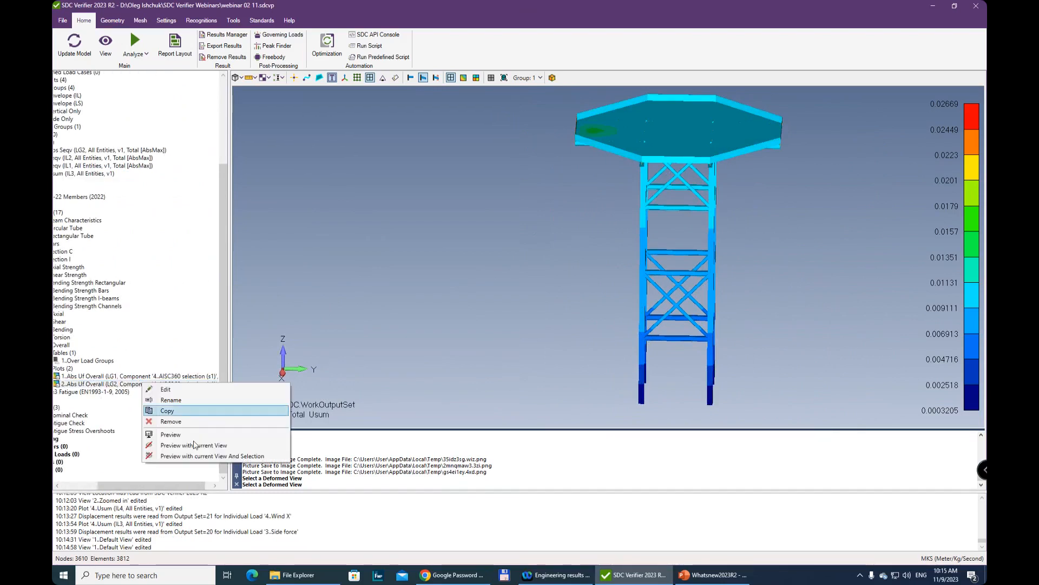
{"action": "left_click", "coordinate": [195, 431]}
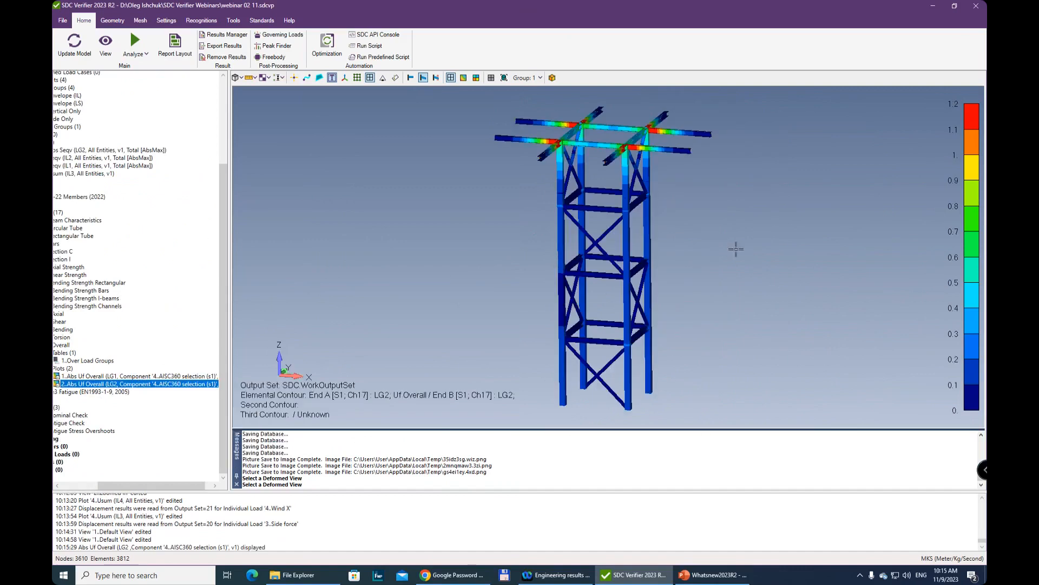
{"action": "middle_click_drag", "start_coordinate": [684, 248], "coordinate": [662, 255], "text": "ctrl"}
{"action": "scroll", "coordinate": [668, 273], "scroll_direction": "down", "scroll_amount": 3}
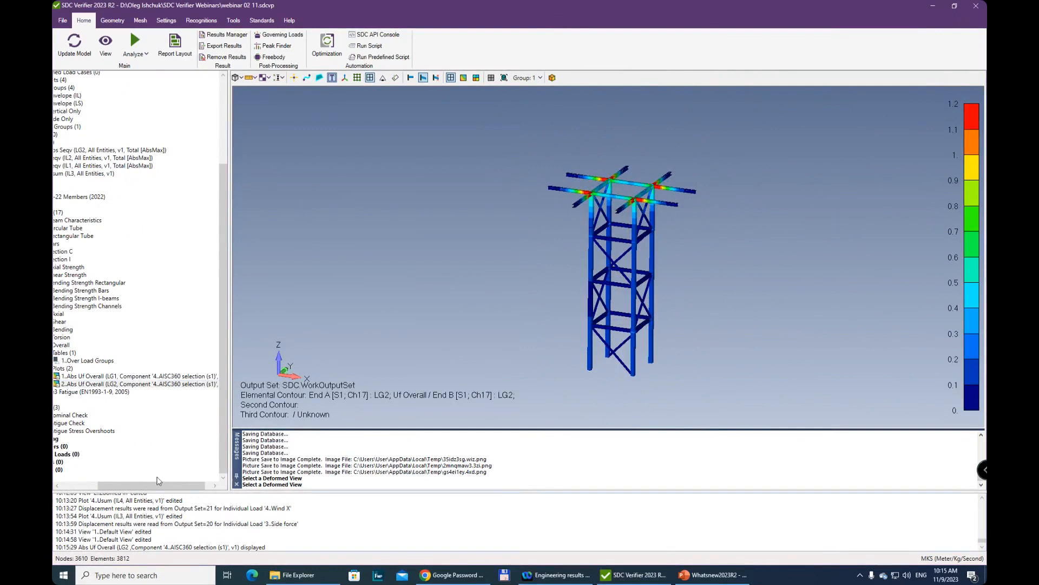
Preview the job's Abs Seqv equivalent stress plot for load group LG2 and view the platform from another angle.
{"action": "left_click_drag", "start_coordinate": [157, 485], "coordinate": [116, 485]}
{"action": "scroll", "coordinate": [120, 243], "scroll_direction": "up", "scroll_amount": 3}
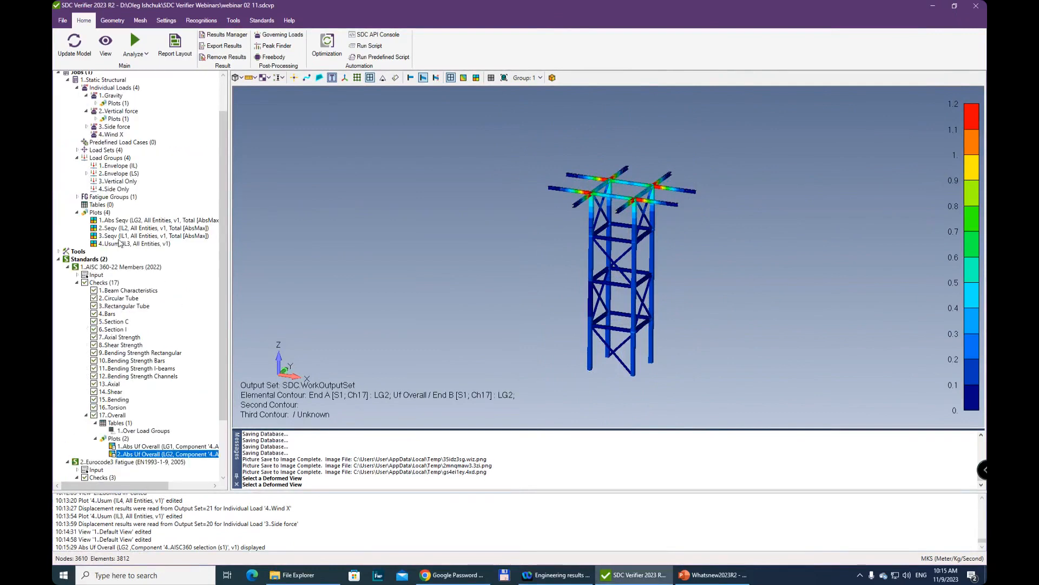
{"action": "right_click", "coordinate": [122, 221]}
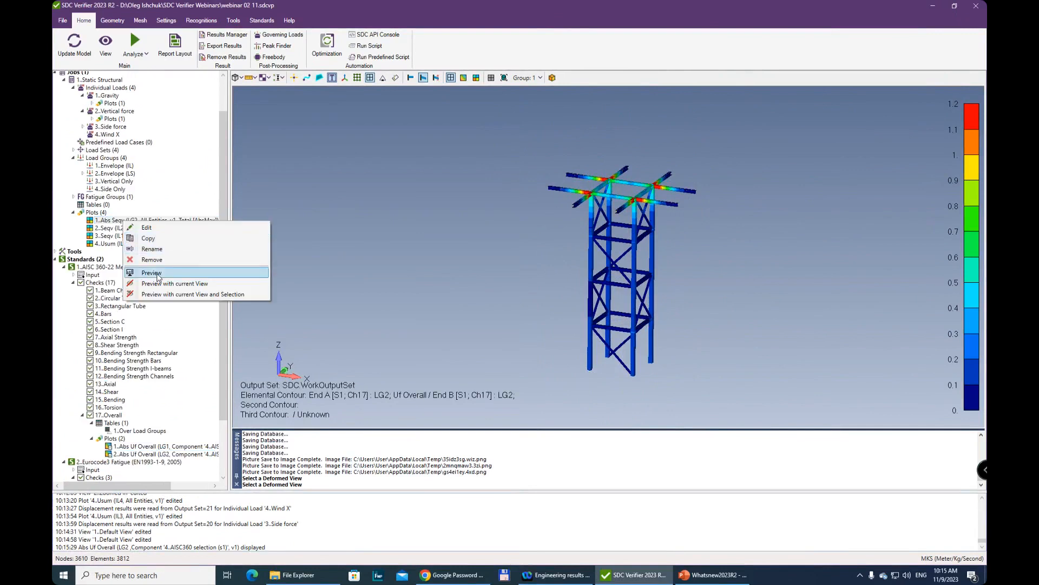
{"action": "left_click", "coordinate": [158, 273]}
{"action": "scroll", "coordinate": [126, 260], "scroll_direction": "up", "scroll_amount": 2}
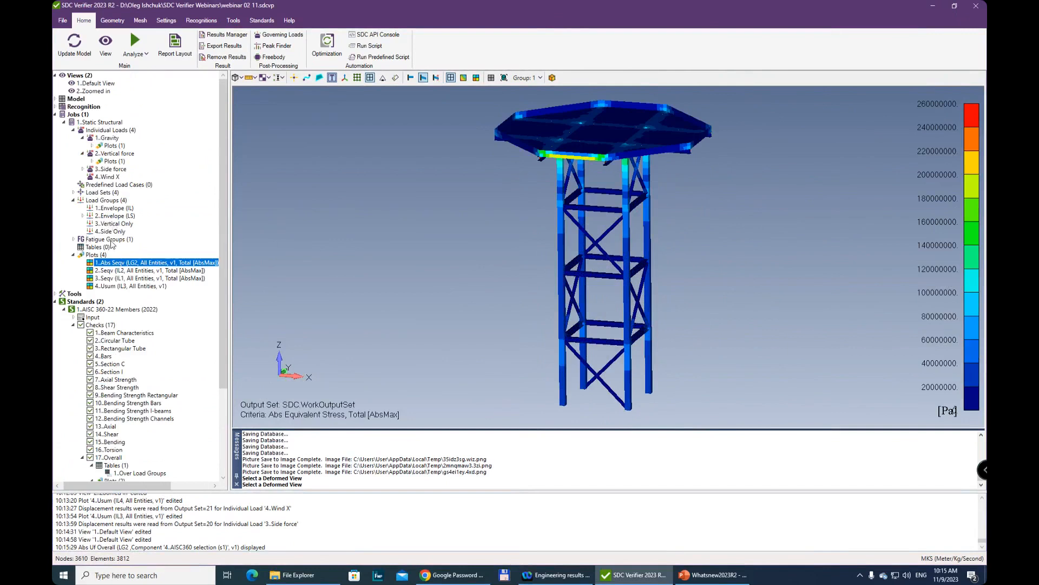
{"action": "scroll", "coordinate": [112, 249], "scroll_direction": "down", "scroll_amount": 2}
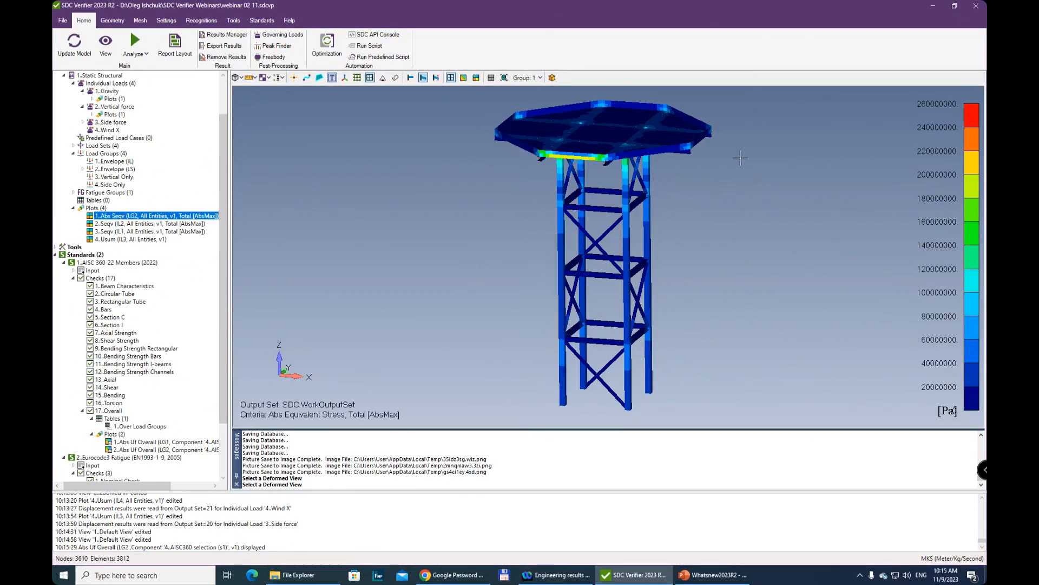
{"action": "left_click_drag", "start_coordinate": [717, 148], "coordinate": [236, 420]}
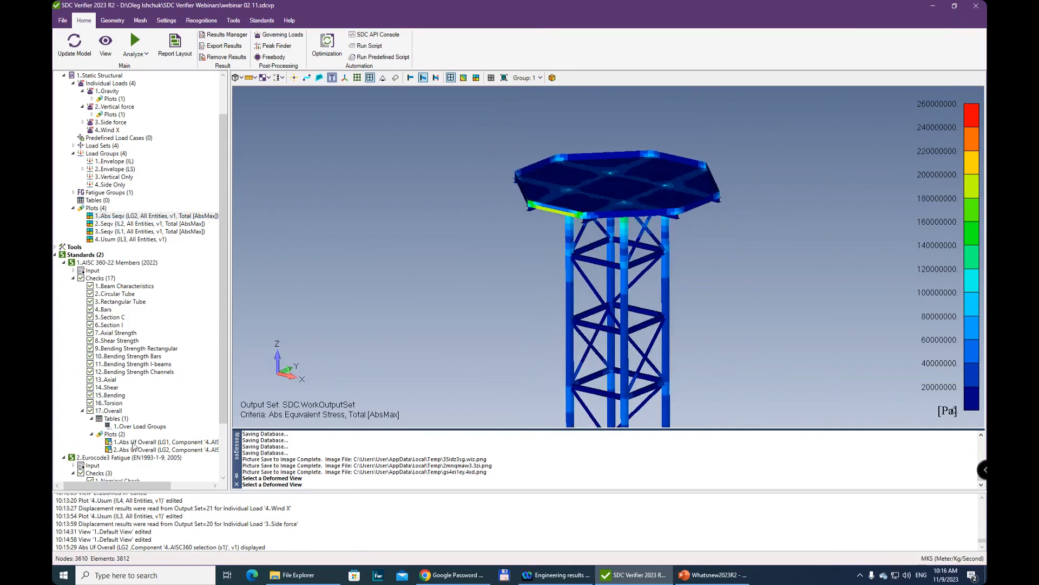
Open the Overall check's Over Load Groups table for editing and fill it with results.
{"action": "left_click", "coordinate": [141, 427]}
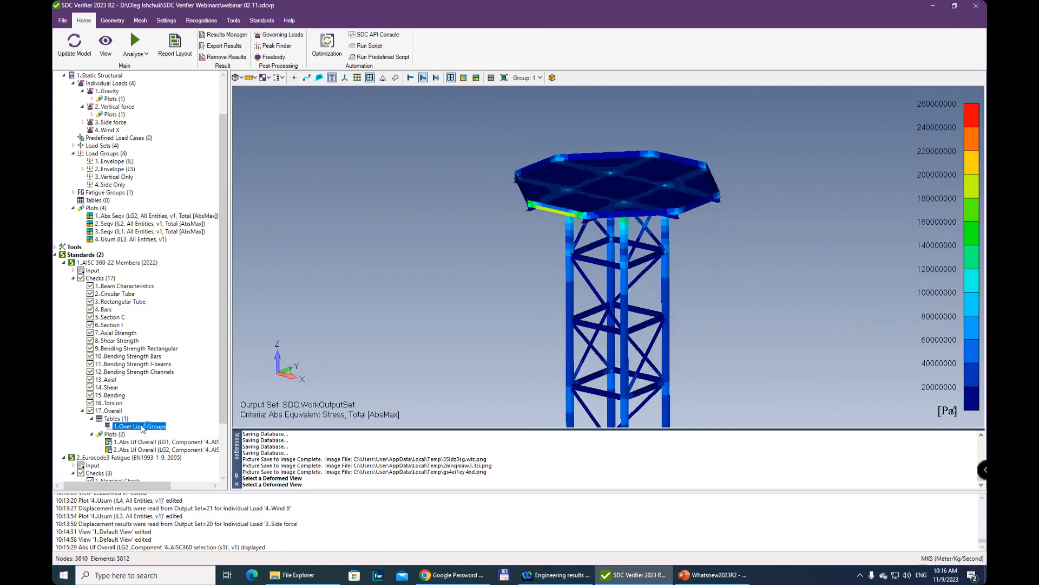
{"action": "right_click", "coordinate": [142, 429]}
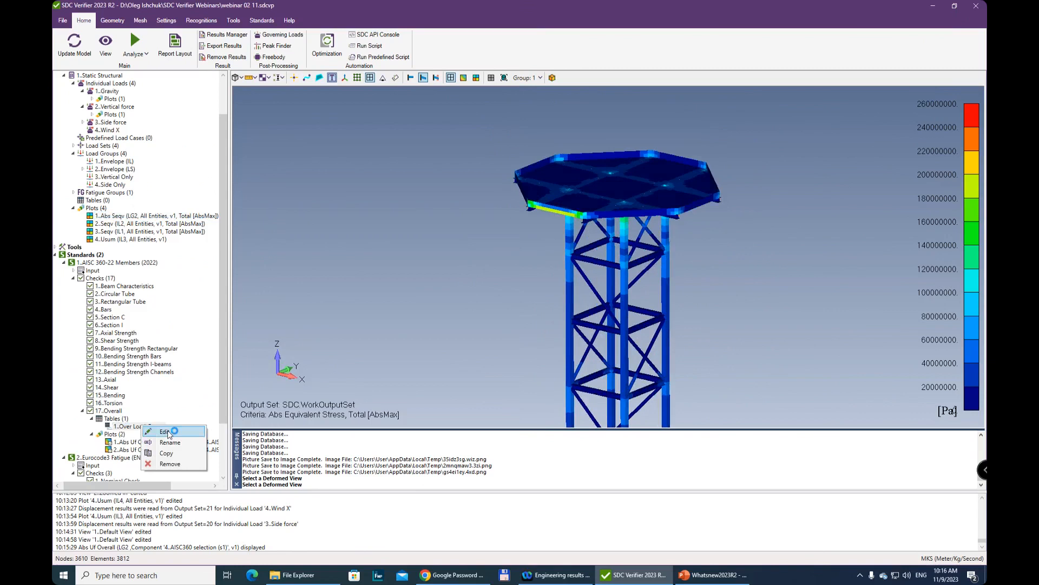
{"action": "left_click", "coordinate": [168, 431]}
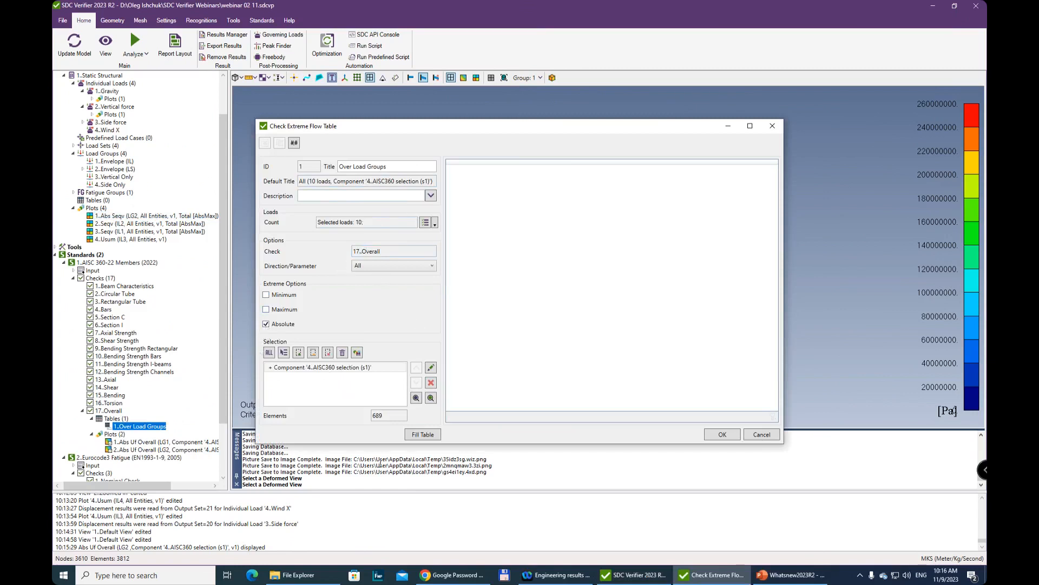
{"action": "left_click", "coordinate": [423, 435]}
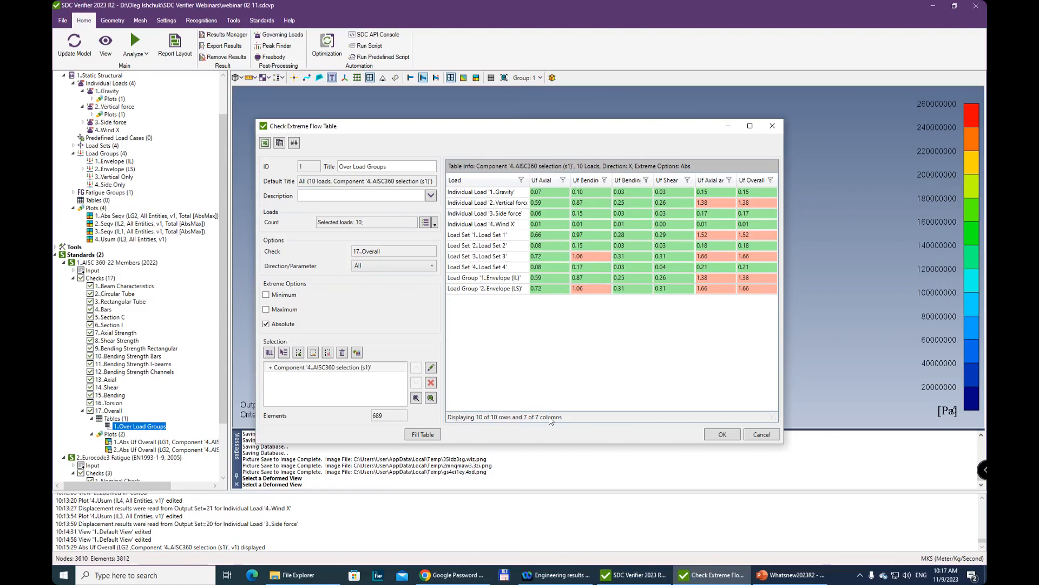
Filter the table's Uf Overall column to values between 1 and 2.
{"action": "left_click", "coordinate": [771, 182]}
{"action": "left_click", "coordinate": [776, 191]}
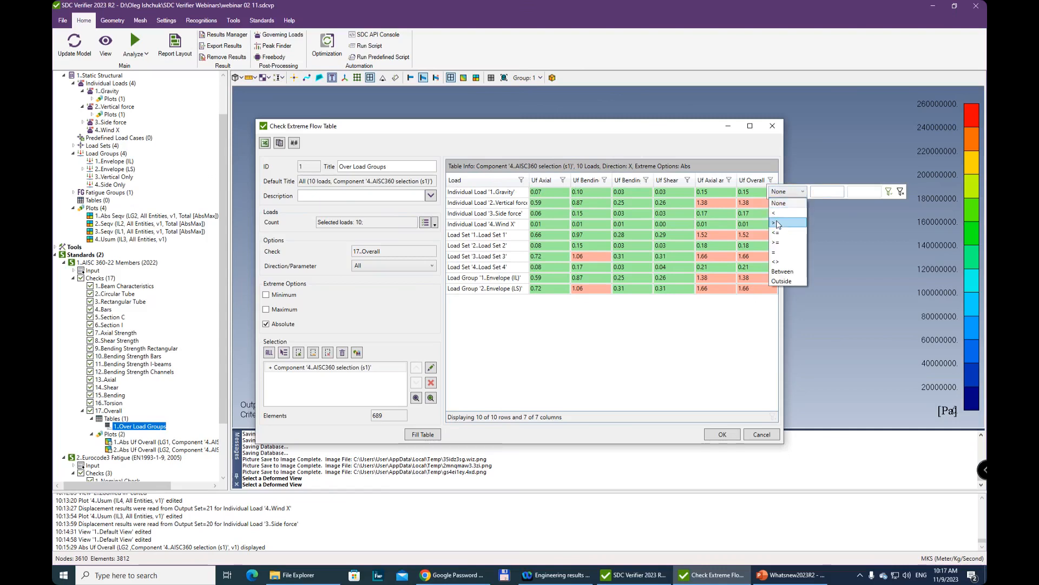
{"action": "left_click", "coordinate": [778, 223]}
{"action": "left_click", "coordinate": [829, 192]}
{"action": "left_click", "coordinate": [795, 191]}
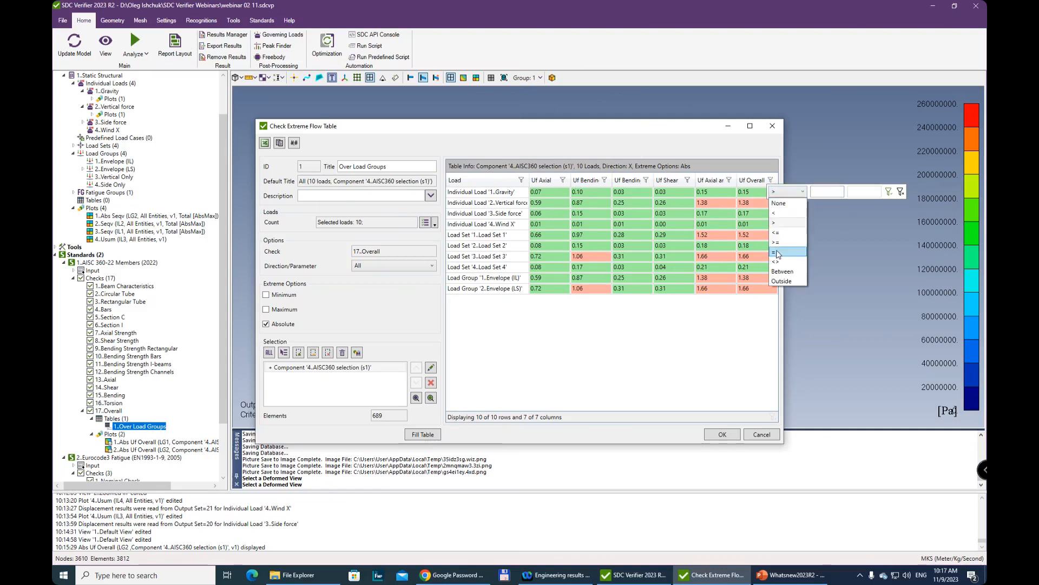
{"action": "left_click", "coordinate": [785, 278]}
{"action": "type", "text": "1"}
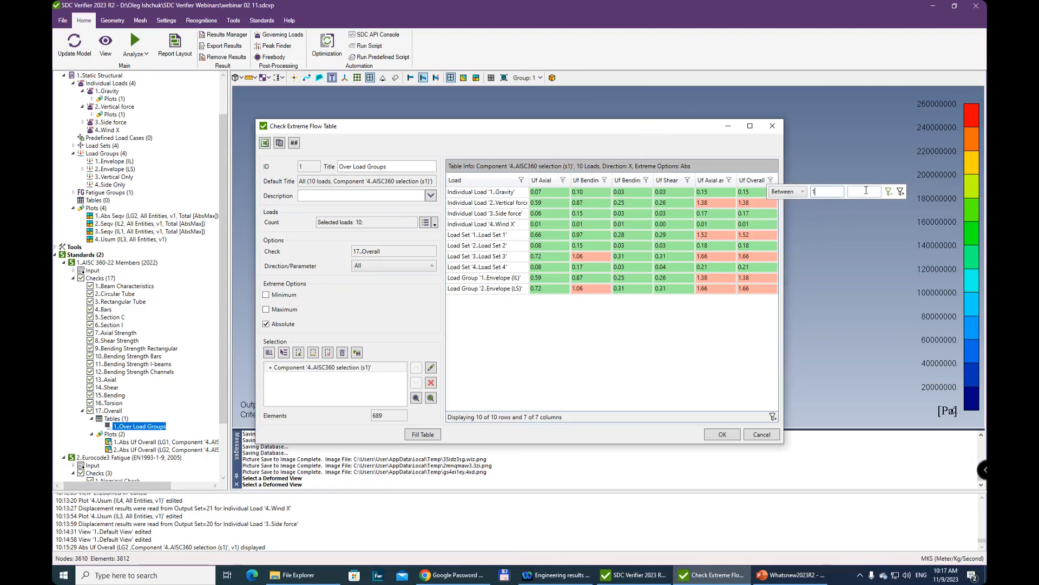
{"action": "left_click", "coordinate": [866, 190]}
{"action": "type", "text": "2"}
{"action": "left_click", "coordinate": [888, 191]}
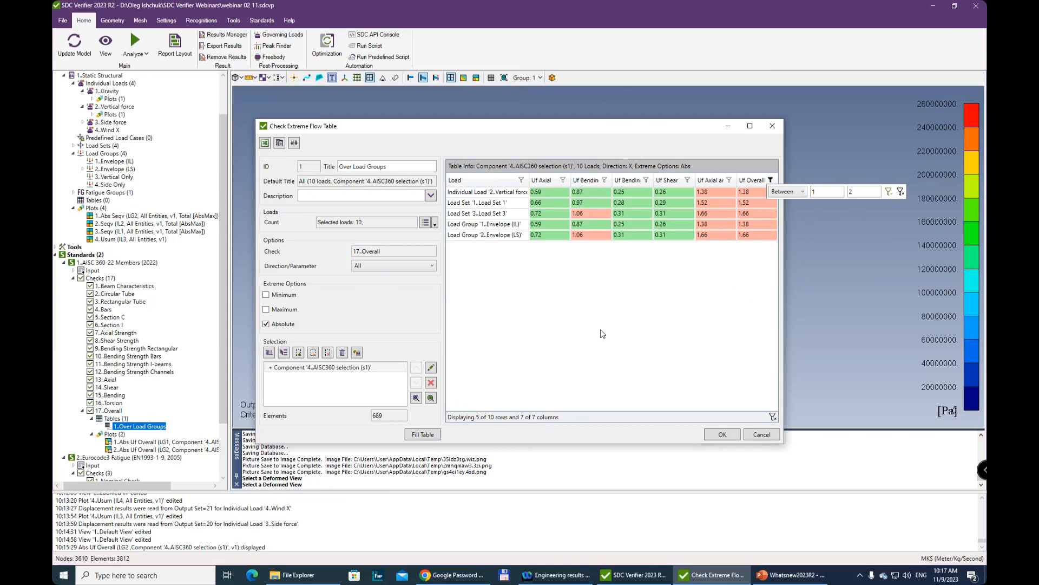
{"action": "left_click", "coordinate": [660, 319]}
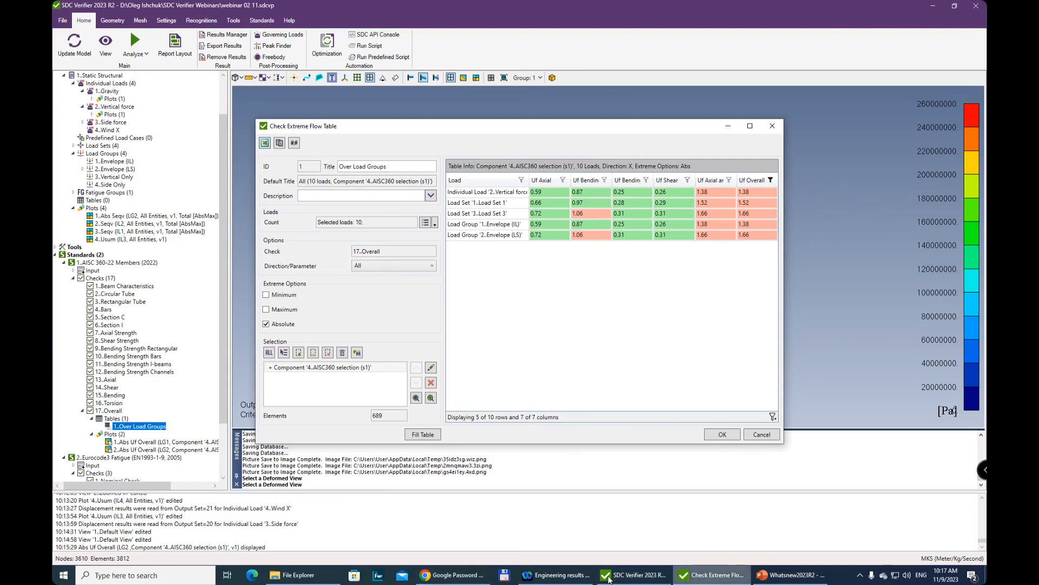
{"action": "mouse_move", "coordinate": [611, 577]}
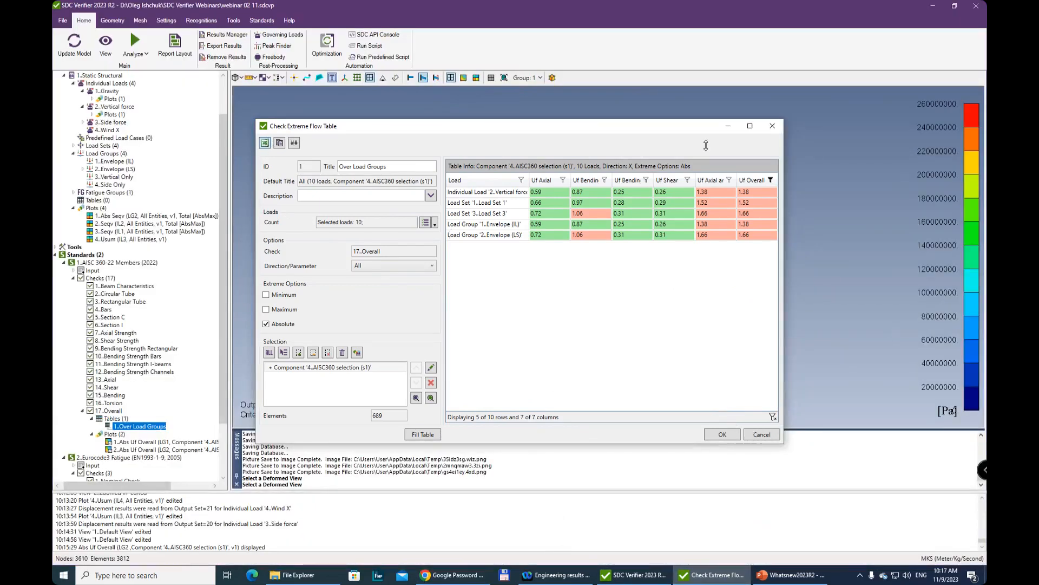
{"action": "left_click", "coordinate": [632, 577]}
{"action": "right_click", "coordinate": [639, 578]}
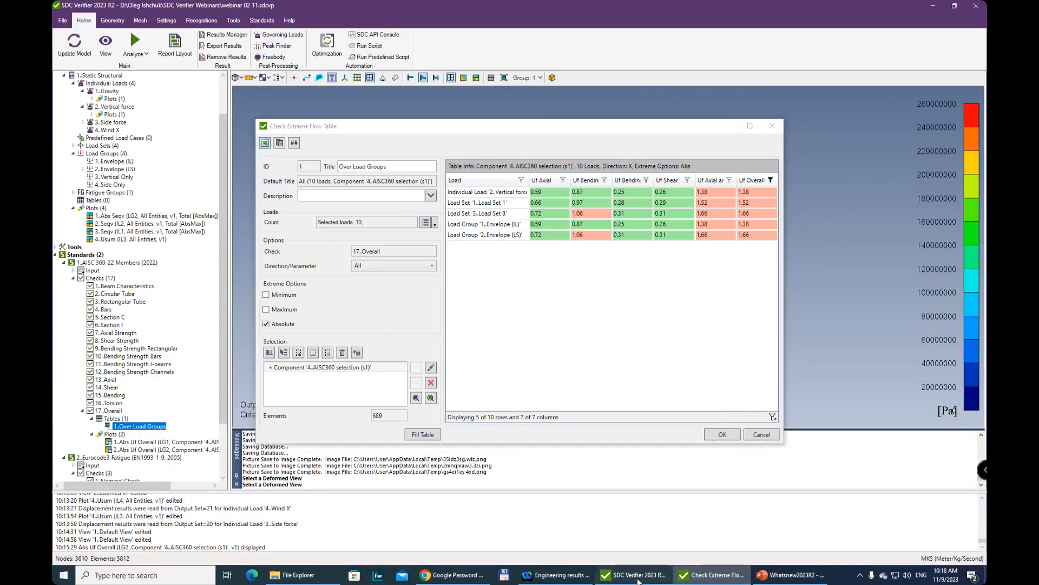
{"action": "left_click", "coordinate": [619, 553]}
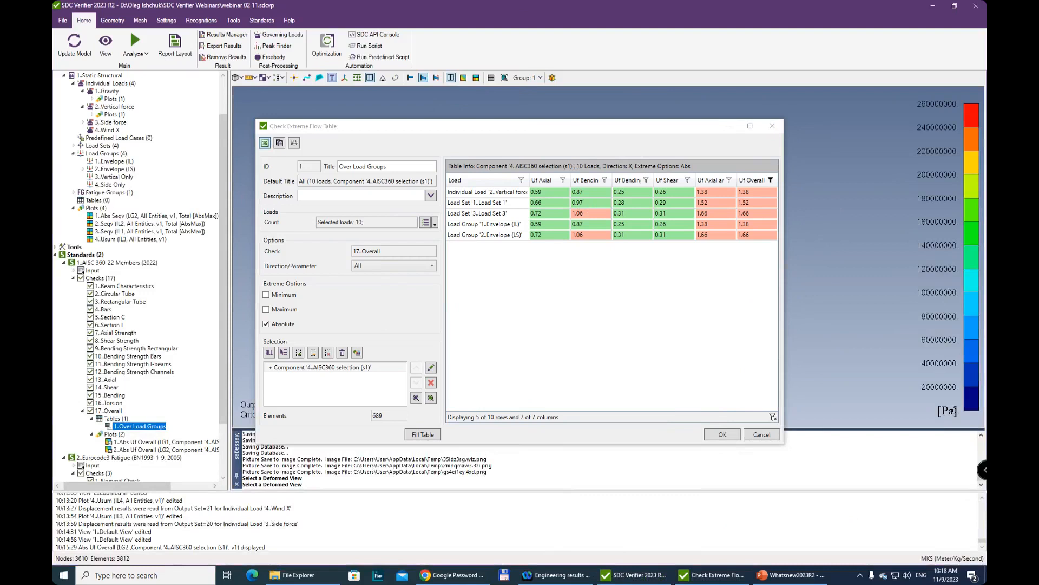
Switch to Task Manager and end the SDCVerifierSa process.
{"action": "key", "text": "ctrl+shift+Escape"}
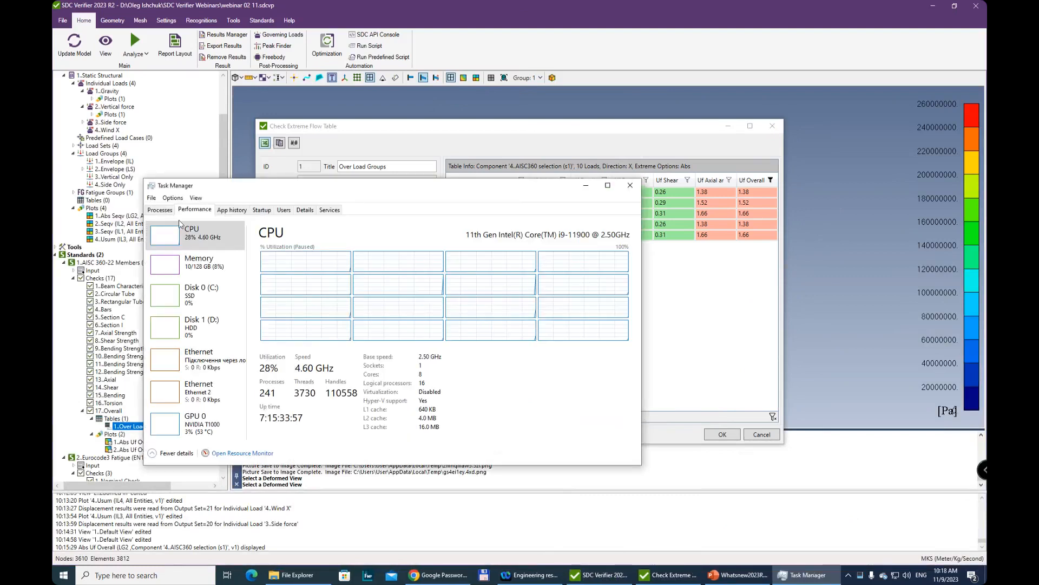
{"action": "left_click", "coordinate": [156, 210]}
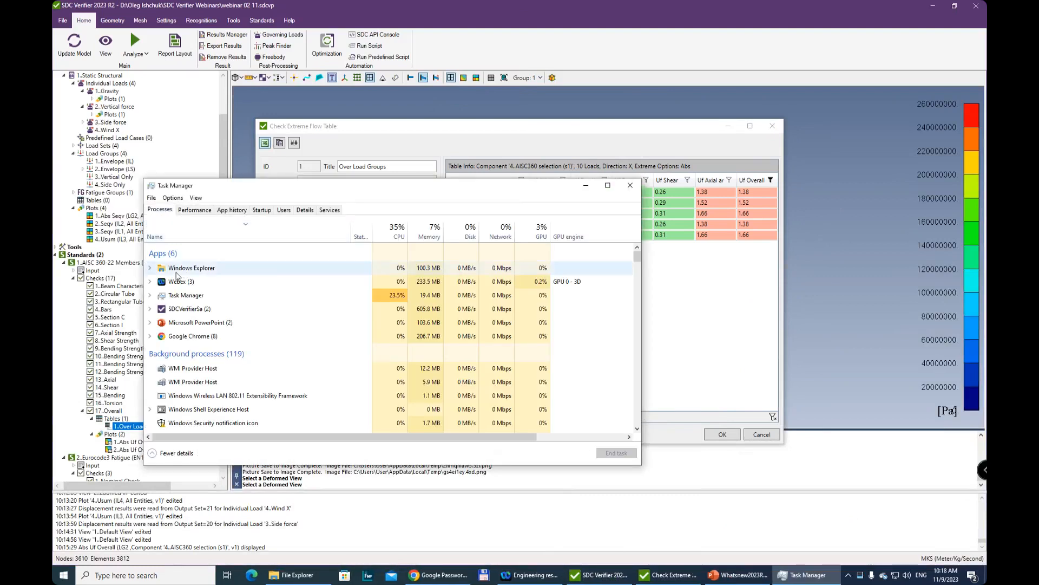
{"action": "left_click", "coordinate": [616, 453]}
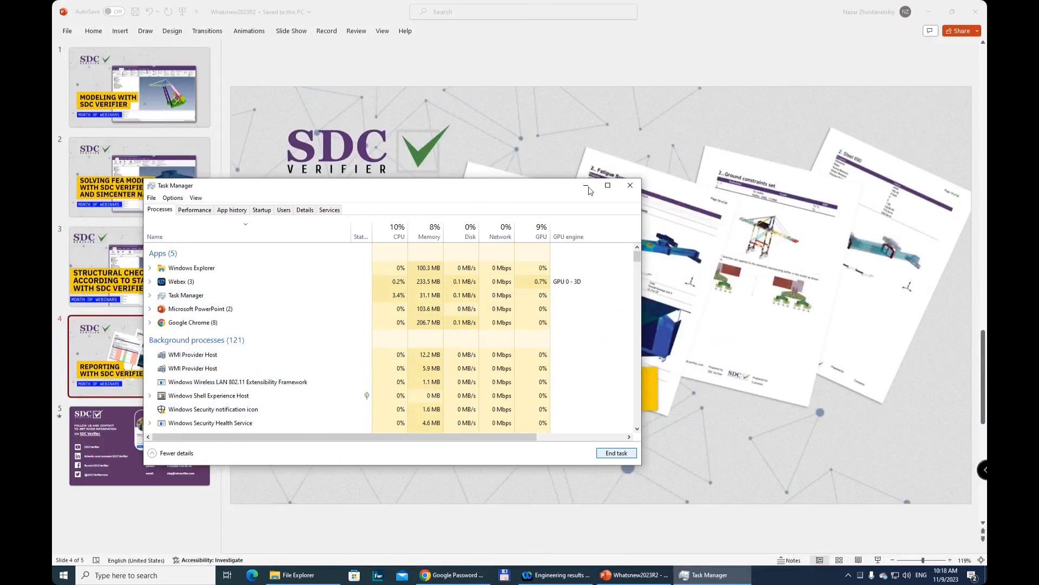
Start SDC Verifier 2023 R2 from the desktop, open the project webinar 02 11 and maximize the program window.
{"action": "key", "text": "super+d"}
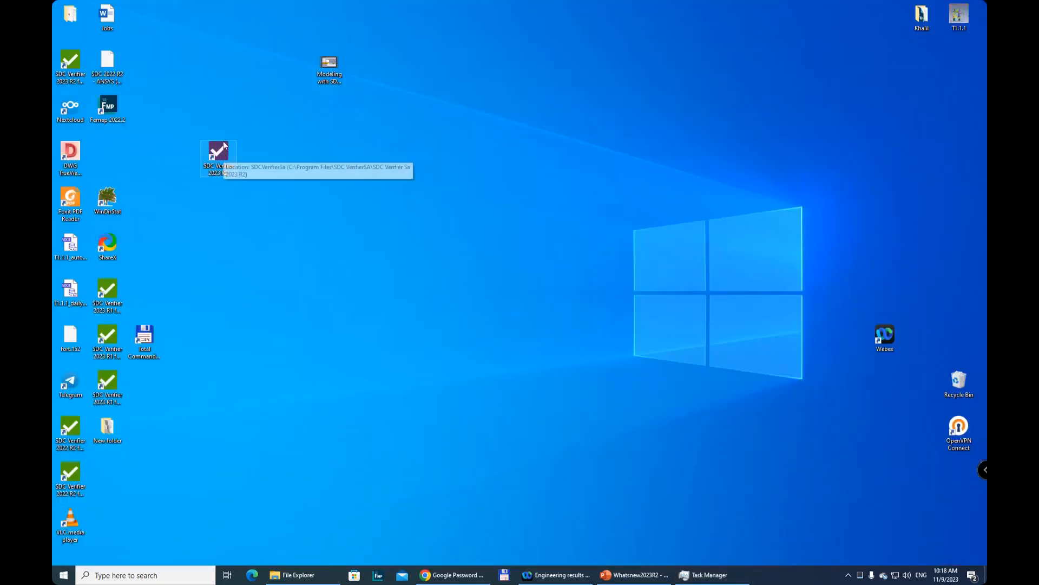
{"action": "double_click", "coordinate": [222, 154]}
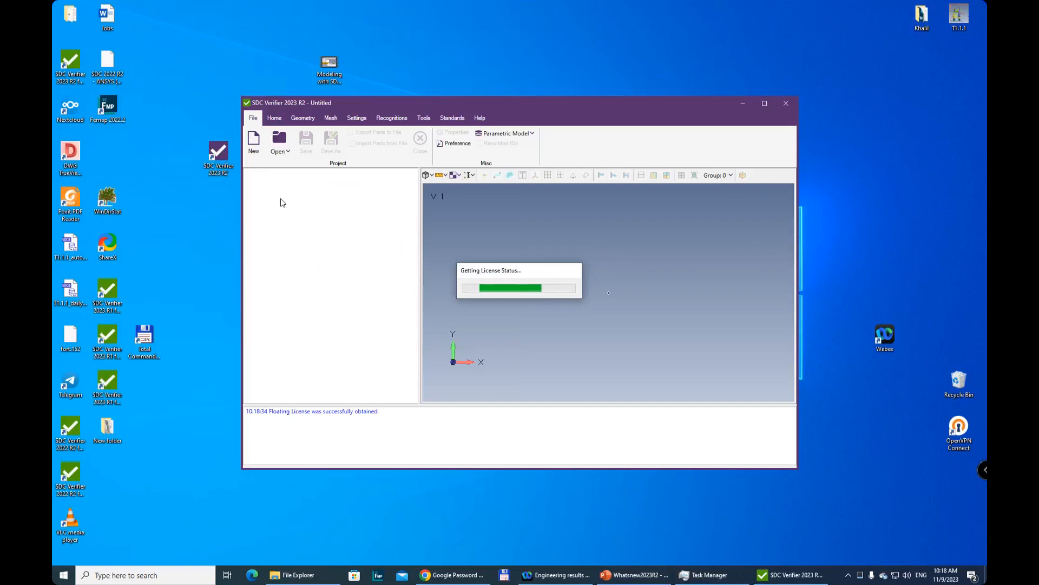
{"action": "left_click", "coordinate": [279, 141]}
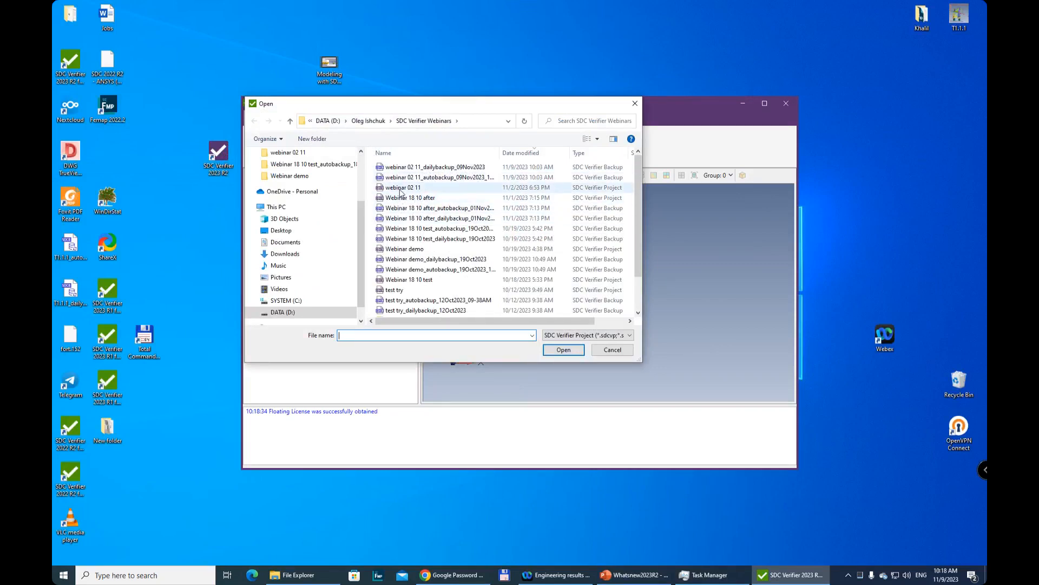
{"action": "left_click", "coordinate": [400, 188]}
{"action": "left_click", "coordinate": [567, 352]}
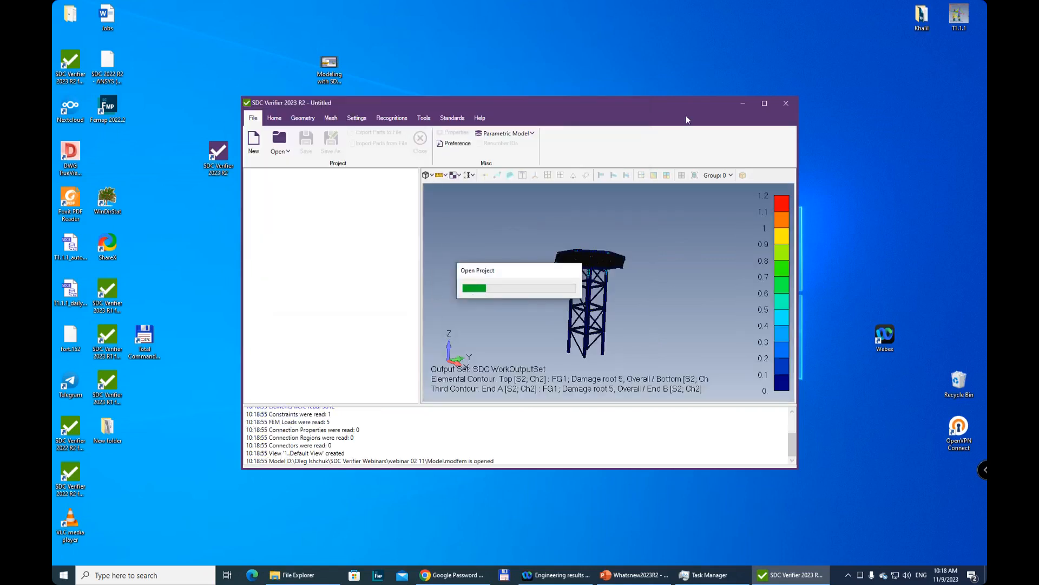
{"action": "left_click", "coordinate": [765, 103]}
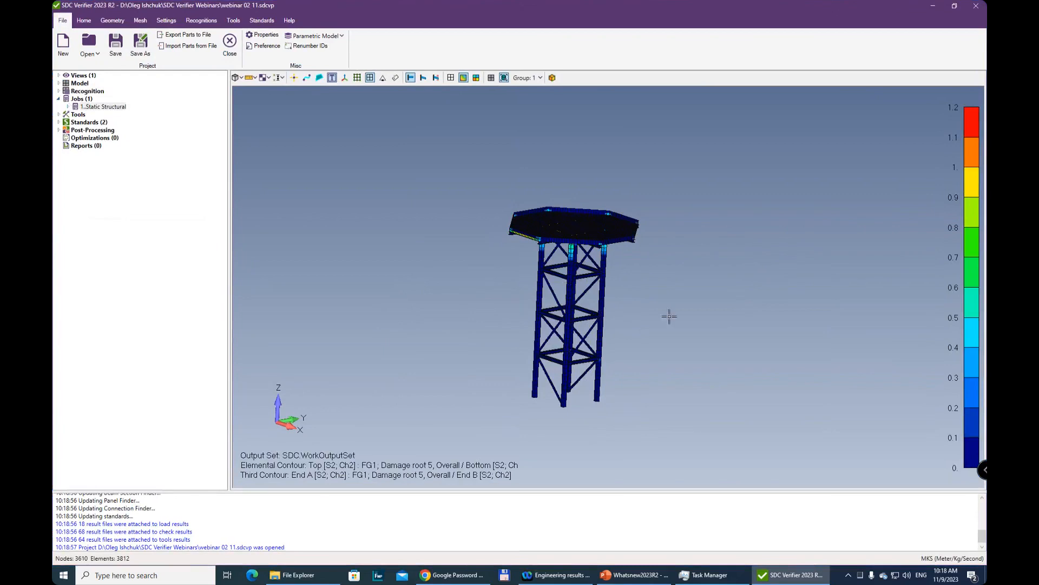
Turn off Filled Edges in the model display and view the tower's upper part up close.
{"action": "left_click", "coordinate": [242, 79]}
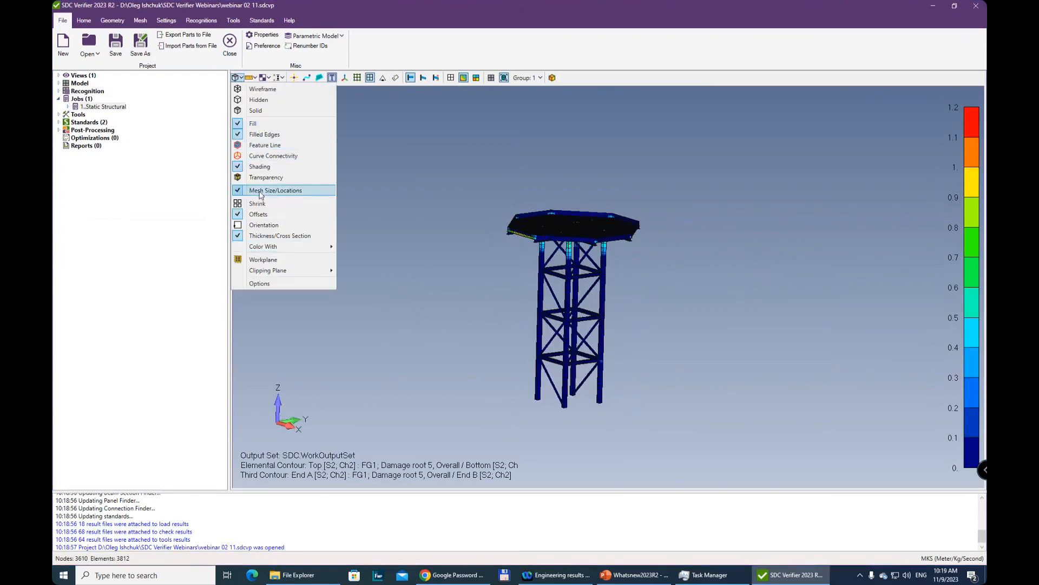
{"action": "left_click", "coordinate": [264, 134]}
{"action": "scroll", "coordinate": [605, 344], "scroll_direction": "up", "scroll_amount": 5}
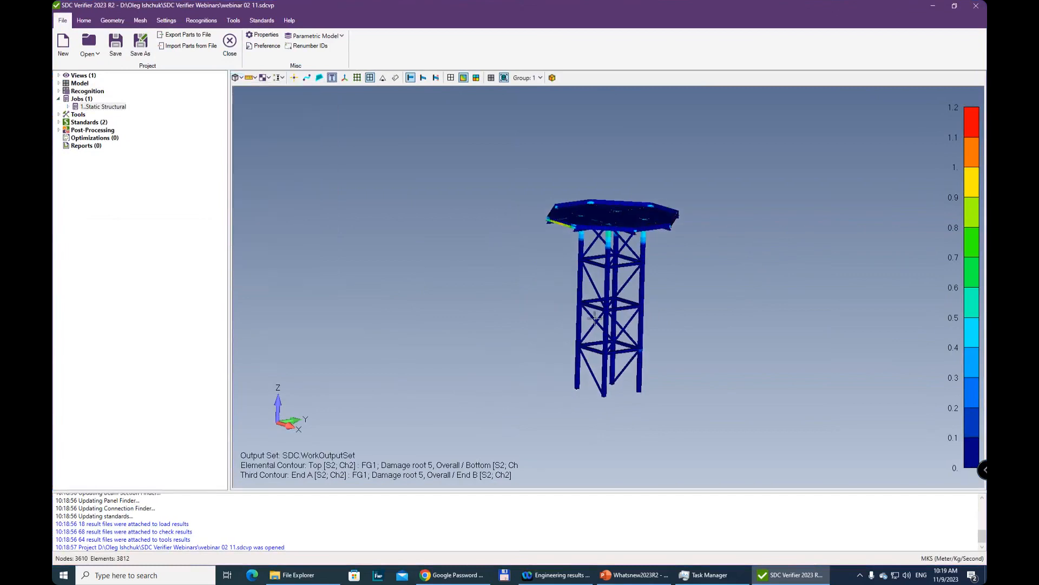
{"action": "middle_click_drag", "start_coordinate": [675, 419], "coordinate": [684, 389]}
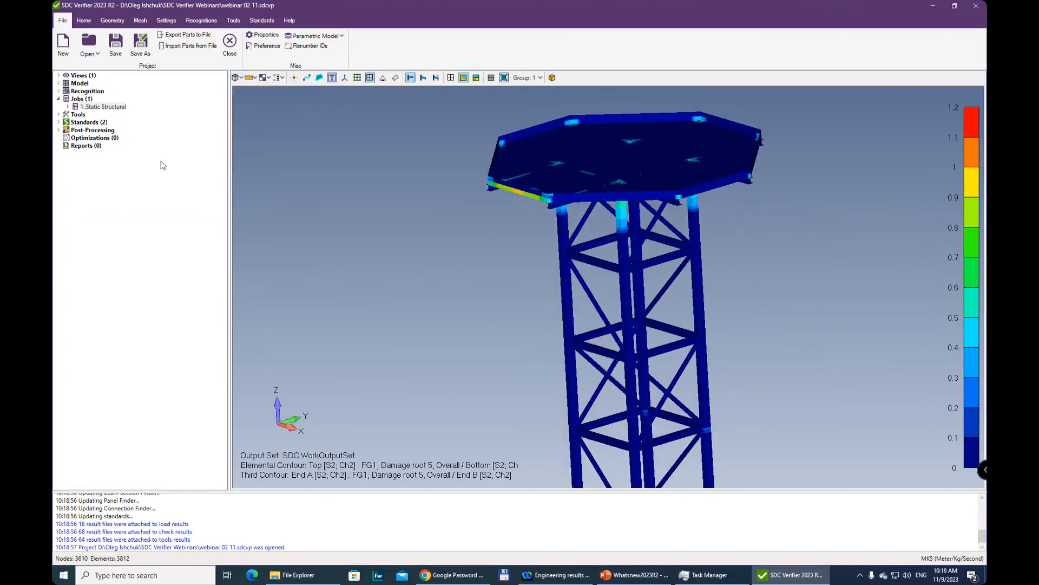
Fill the Over Load Groups table of the AISC 360-22 Overall check to review its results, then close it.
{"action": "left_click", "coordinate": [68, 107]}
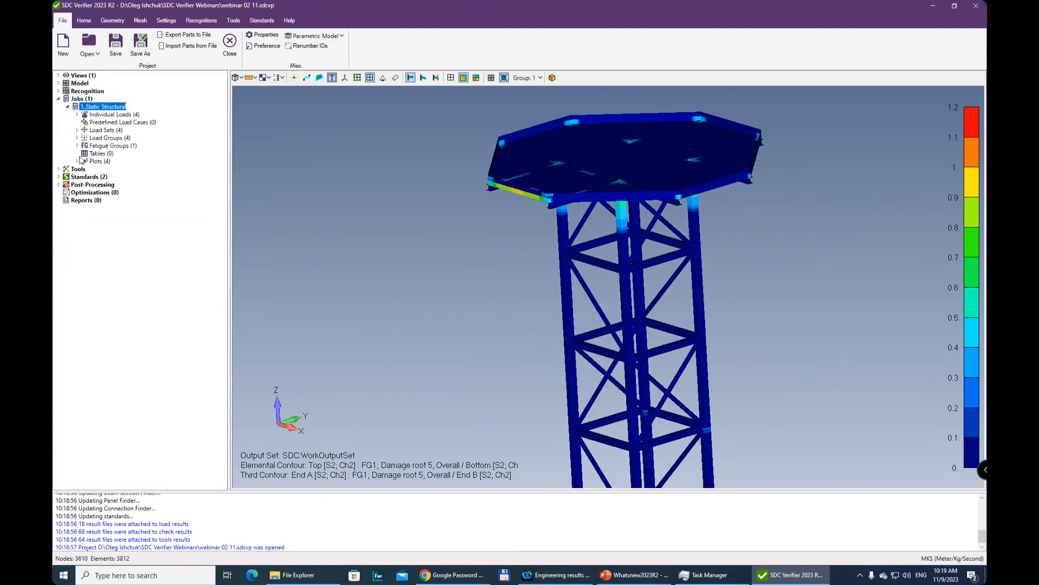
{"action": "left_click", "coordinate": [59, 177]}
{"action": "left_click", "coordinate": [68, 185]}
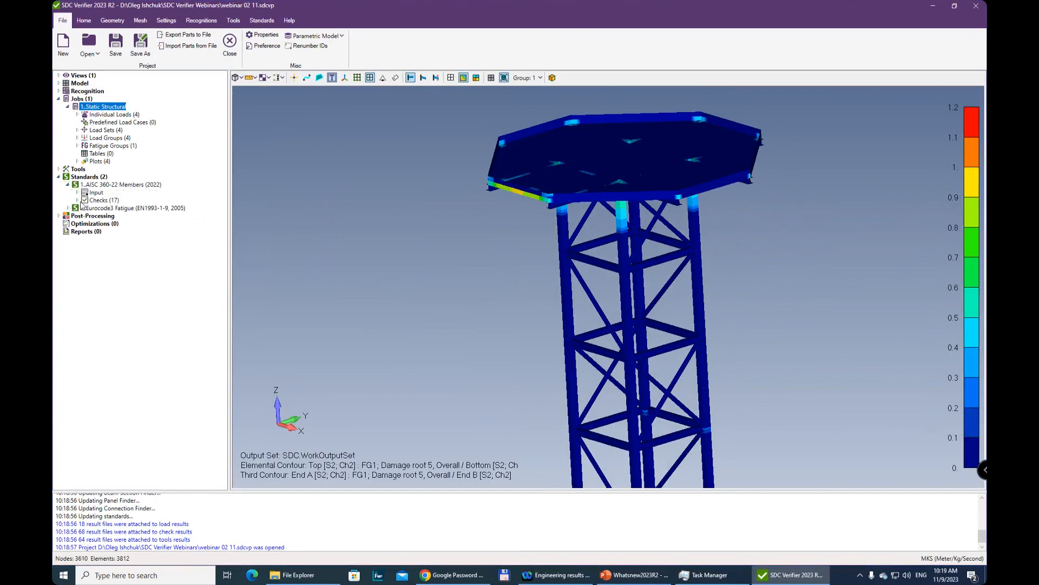
{"action": "left_click", "coordinate": [78, 201]}
{"action": "left_click", "coordinate": [86, 332]}
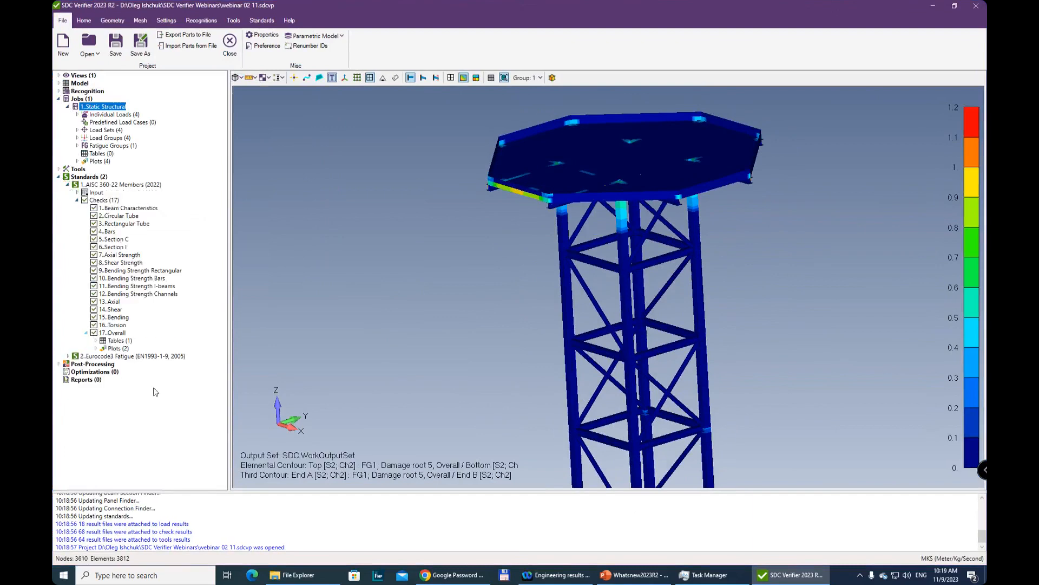
{"action": "left_click", "coordinate": [96, 340]}
{"action": "right_click", "coordinate": [143, 349]}
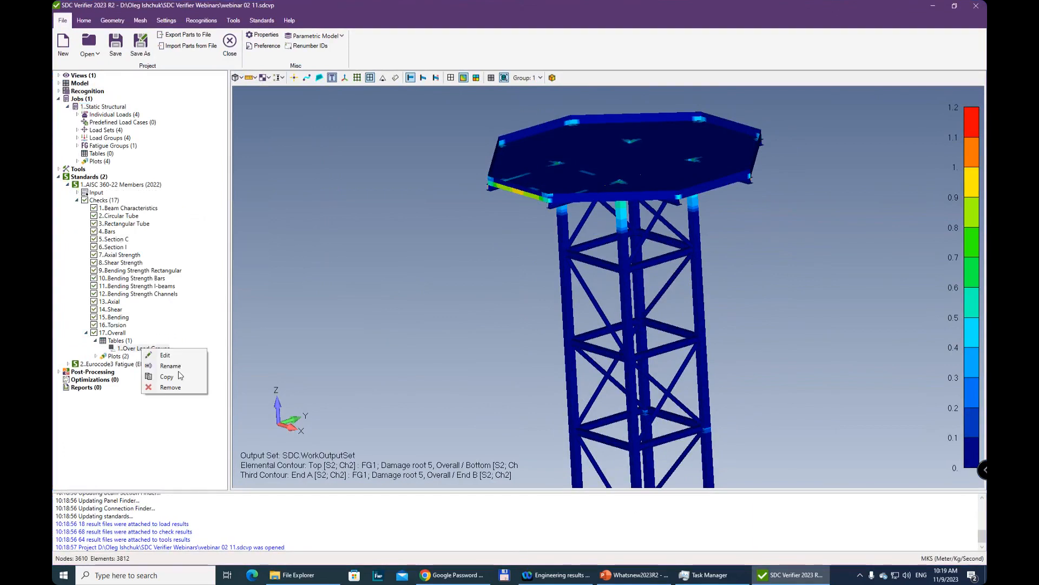
{"action": "left_click", "coordinate": [167, 356]}
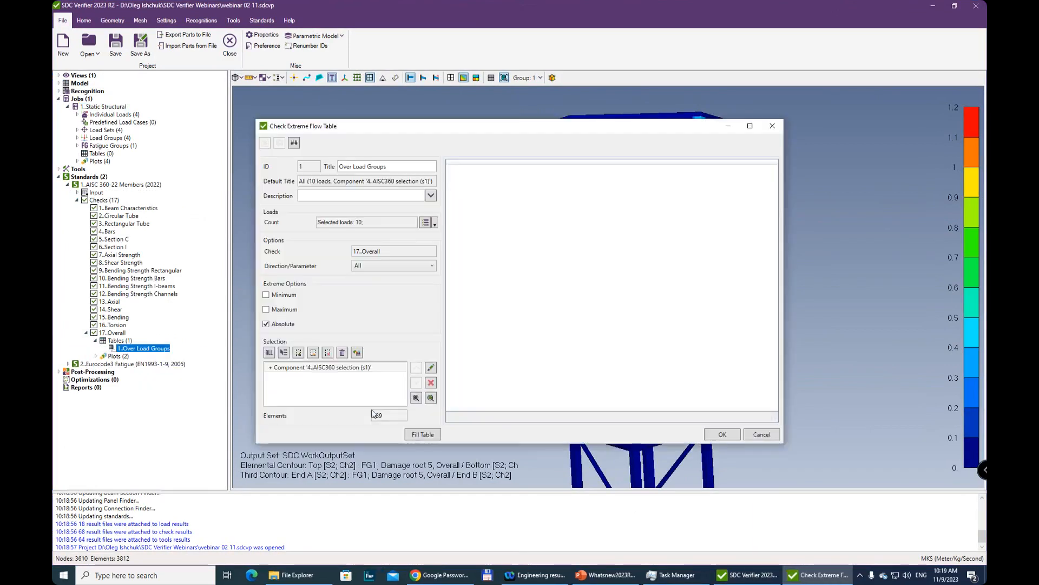
{"action": "left_click", "coordinate": [420, 436]}
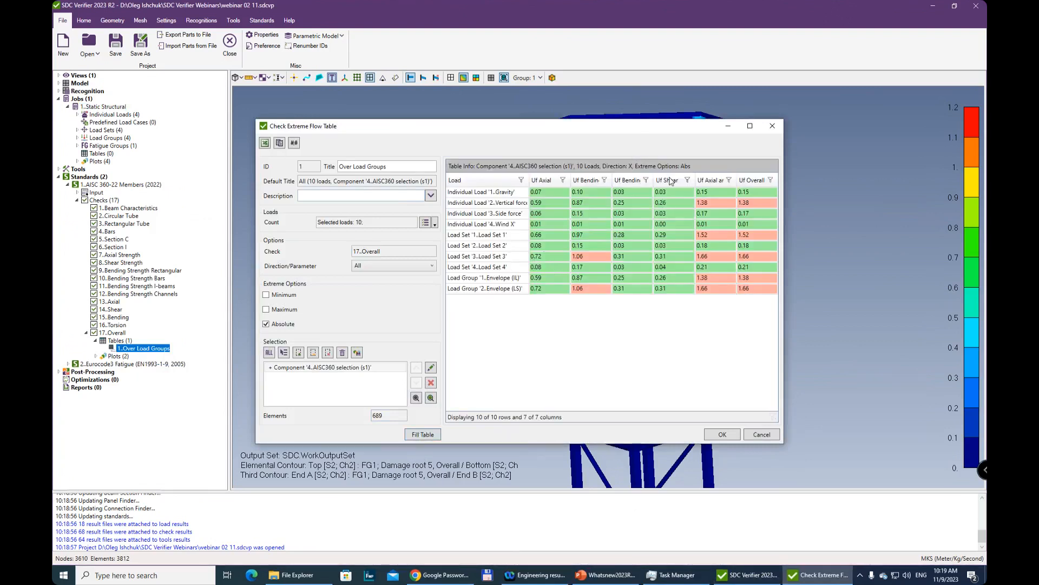
{"action": "left_click", "coordinate": [773, 126]}
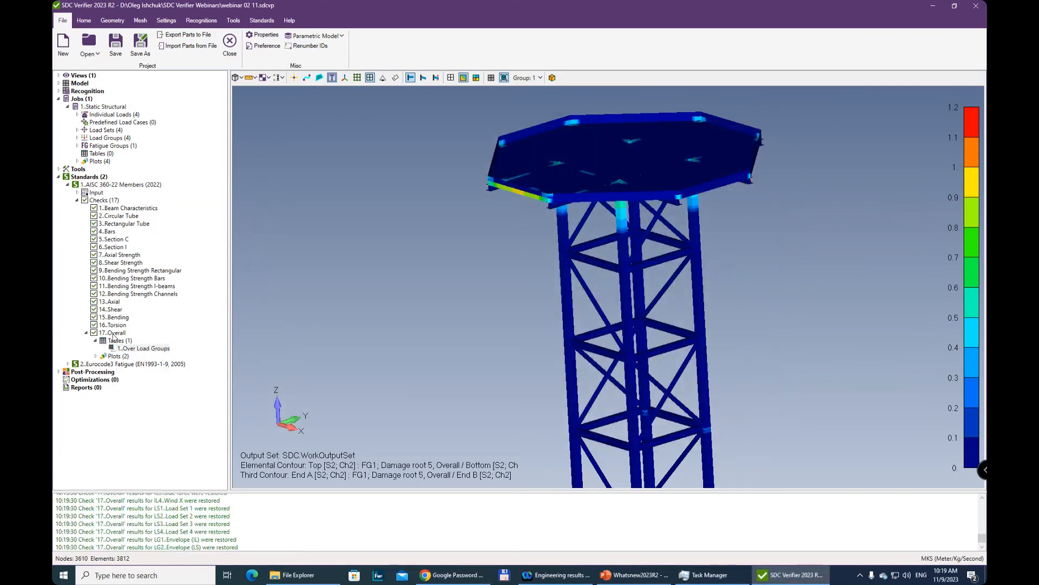
Start a components extreme table for the Overall check and set its load to load group 2..Envelope (LS).
{"action": "right_click", "coordinate": [115, 333]}
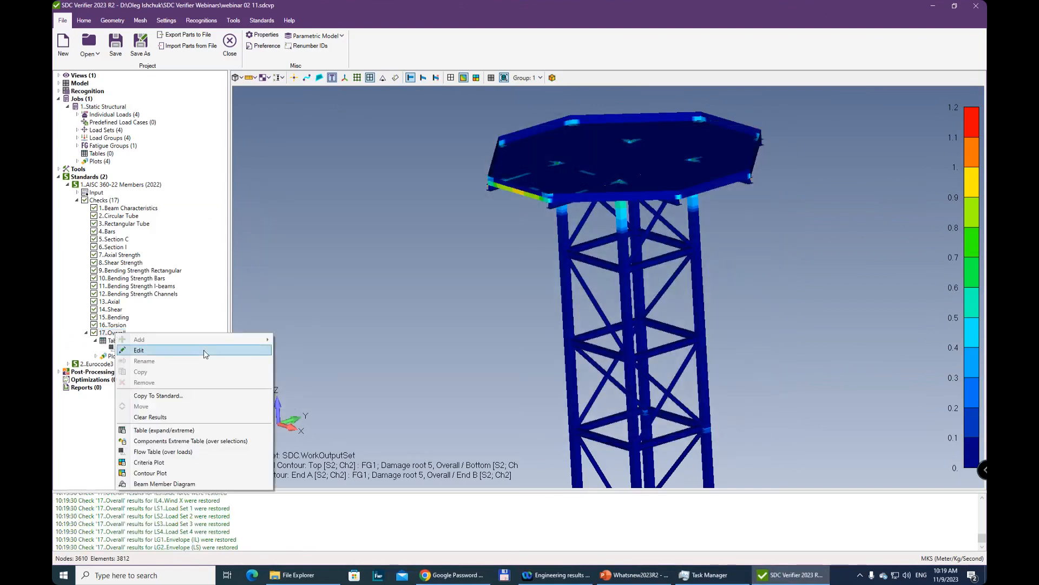
{"action": "left_click", "coordinate": [236, 442]}
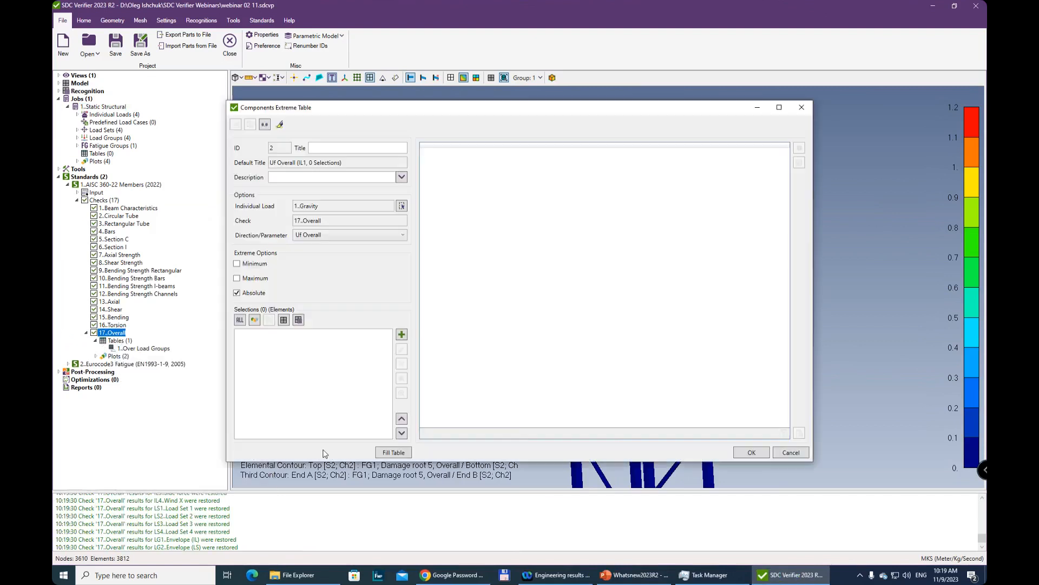
{"action": "left_click", "coordinate": [401, 206]}
{"action": "left_click", "coordinate": [363, 219]}
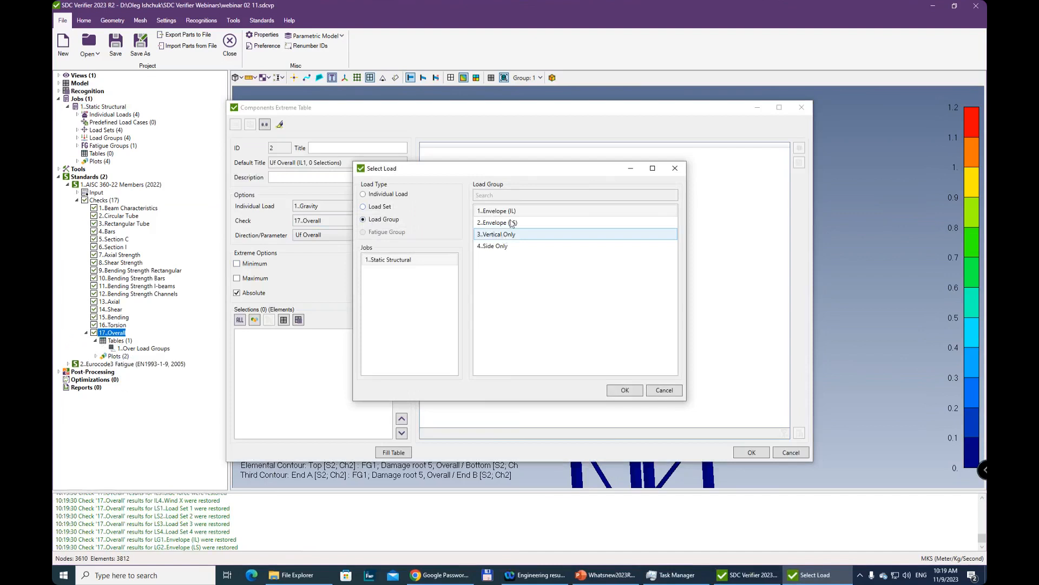
{"action": "left_click", "coordinate": [498, 246]}
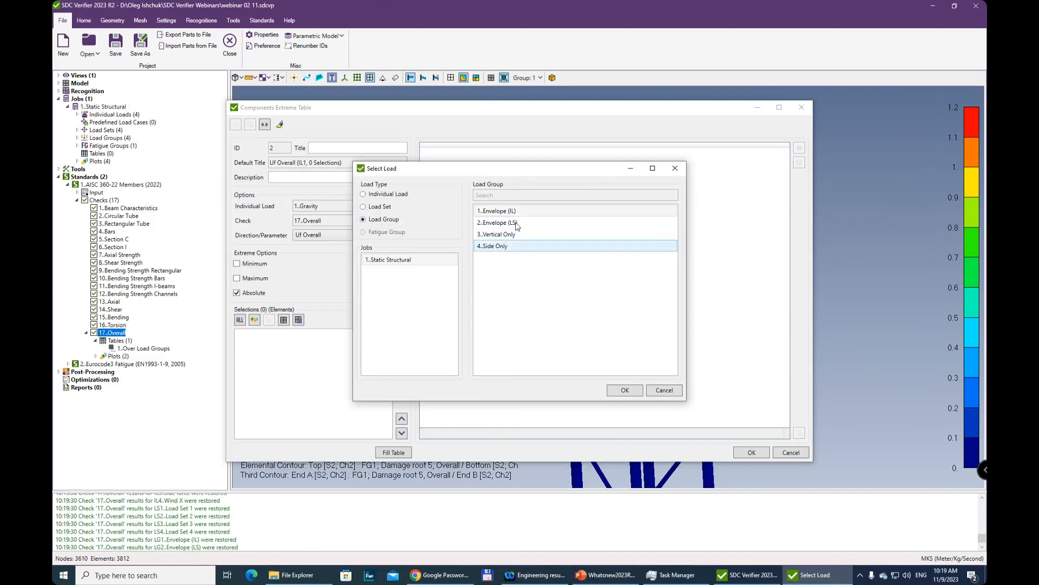
{"action": "left_click", "coordinate": [522, 226]}
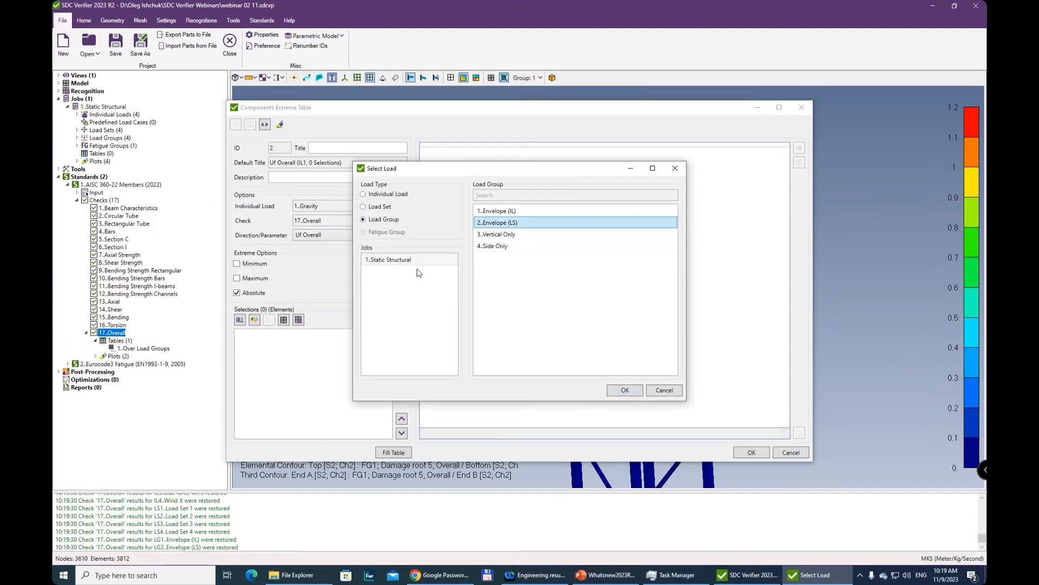
{"action": "left_click", "coordinate": [625, 391]}
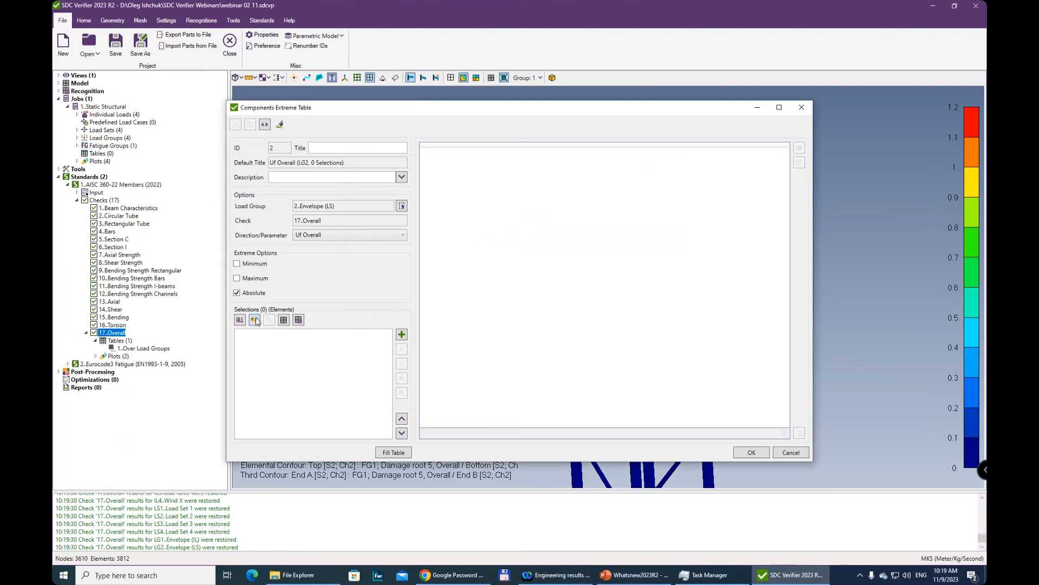
{"action": "left_click", "coordinate": [255, 320]}
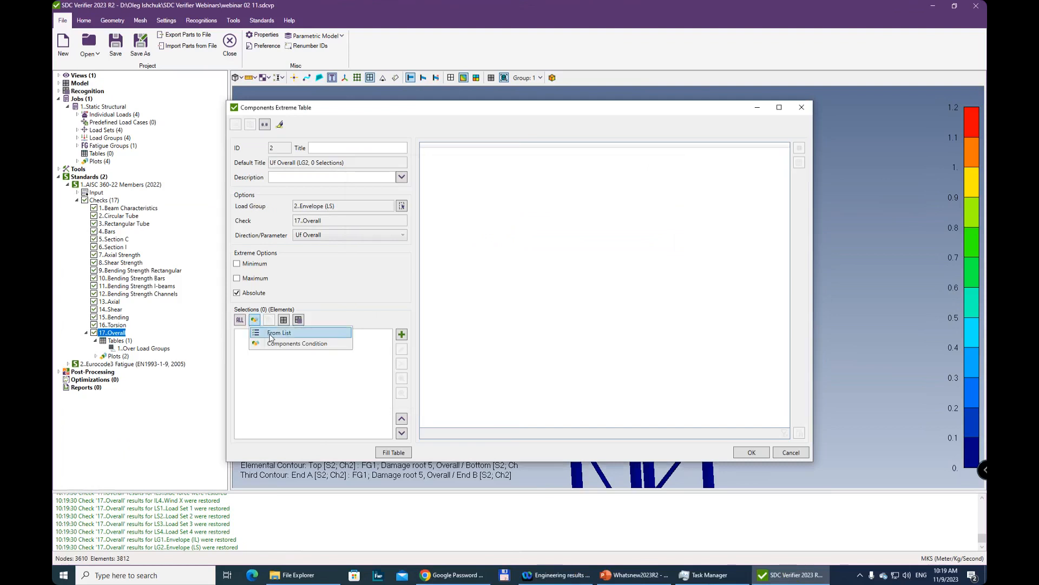
{"action": "left_click", "coordinate": [271, 334]}
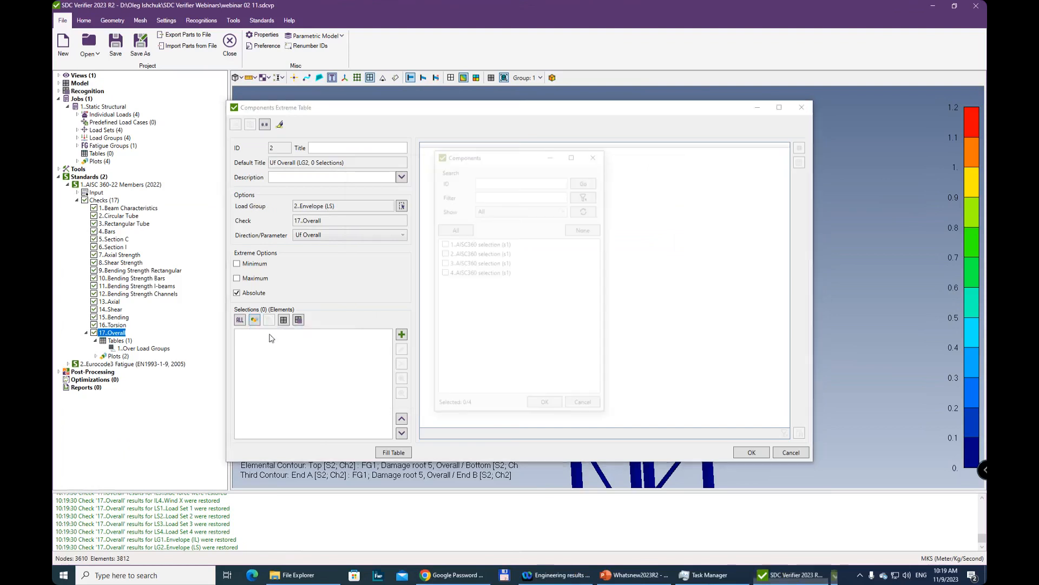
{"action": "left_click", "coordinate": [596, 155]}
Add all listed properties as the table's selections, fill it with absolute Uf Overall results and save the table.
{"action": "left_click", "coordinate": [283, 320]}
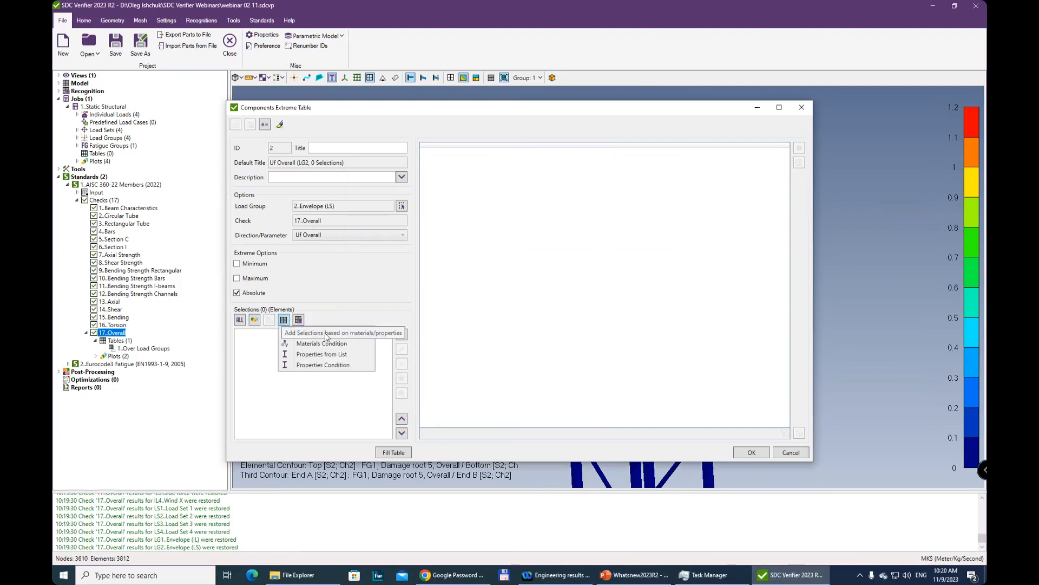
{"action": "left_click", "coordinate": [322, 355]}
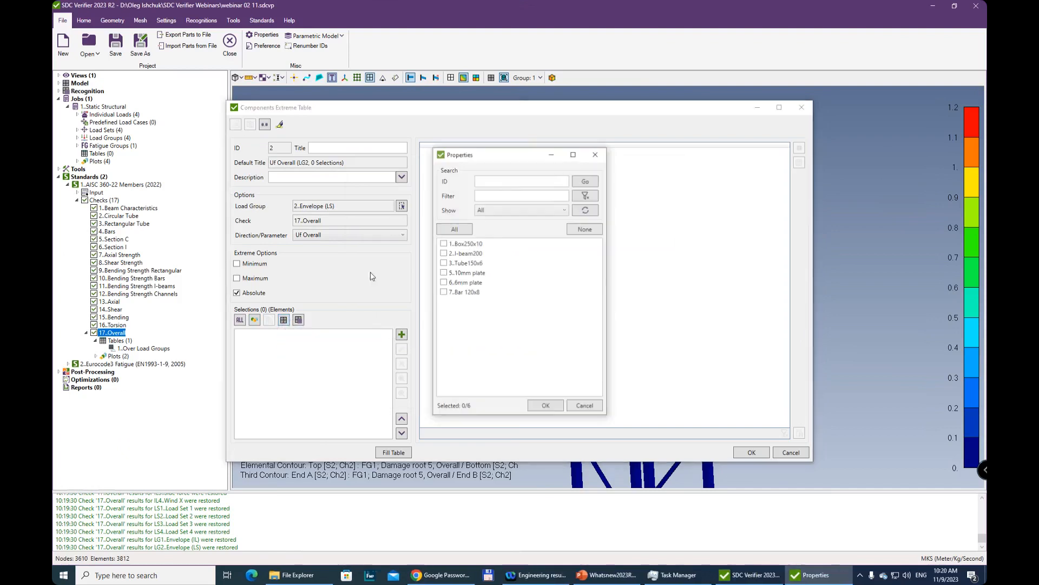
{"action": "left_click", "coordinate": [442, 244]}
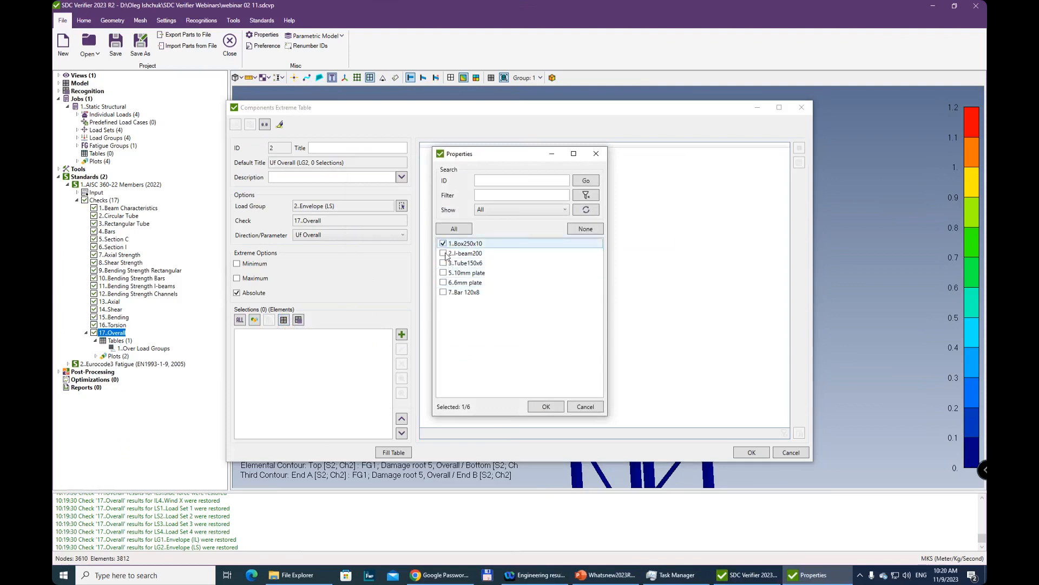
{"action": "left_click", "coordinate": [455, 228]}
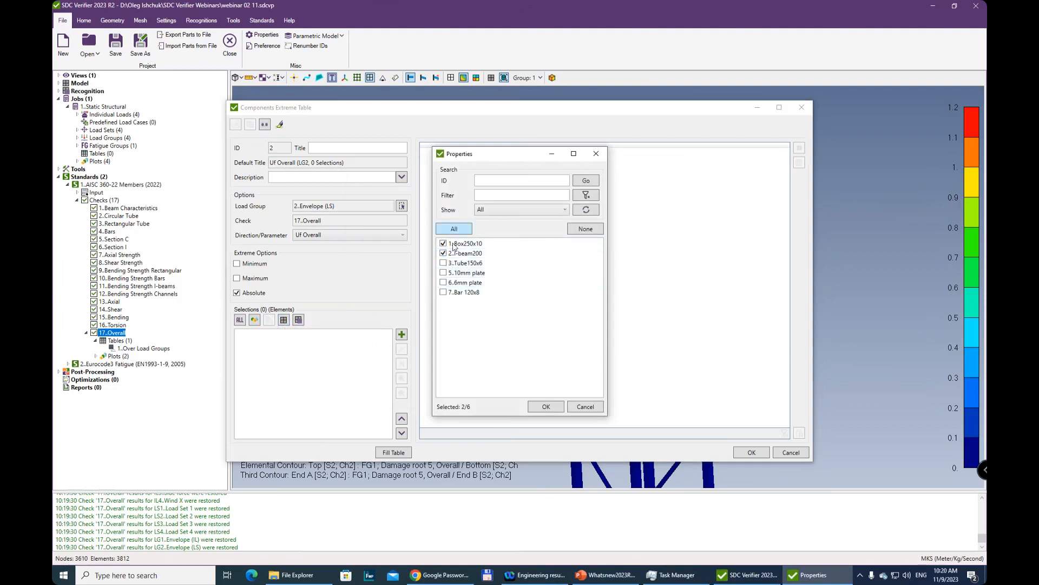
{"action": "left_click", "coordinate": [547, 407]}
{"action": "left_click", "coordinate": [402, 454]}
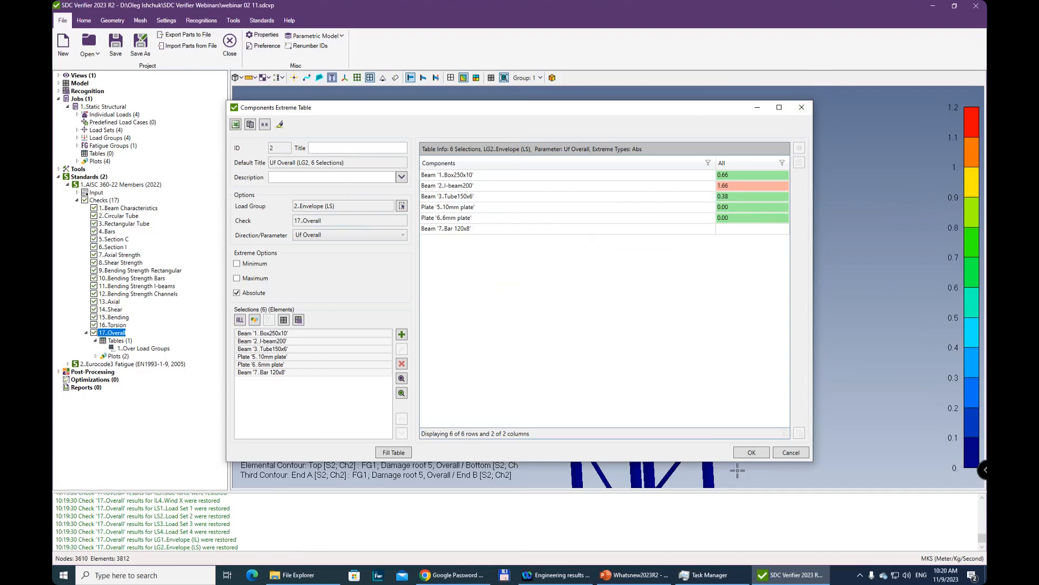
{"action": "left_click", "coordinate": [752, 453]}
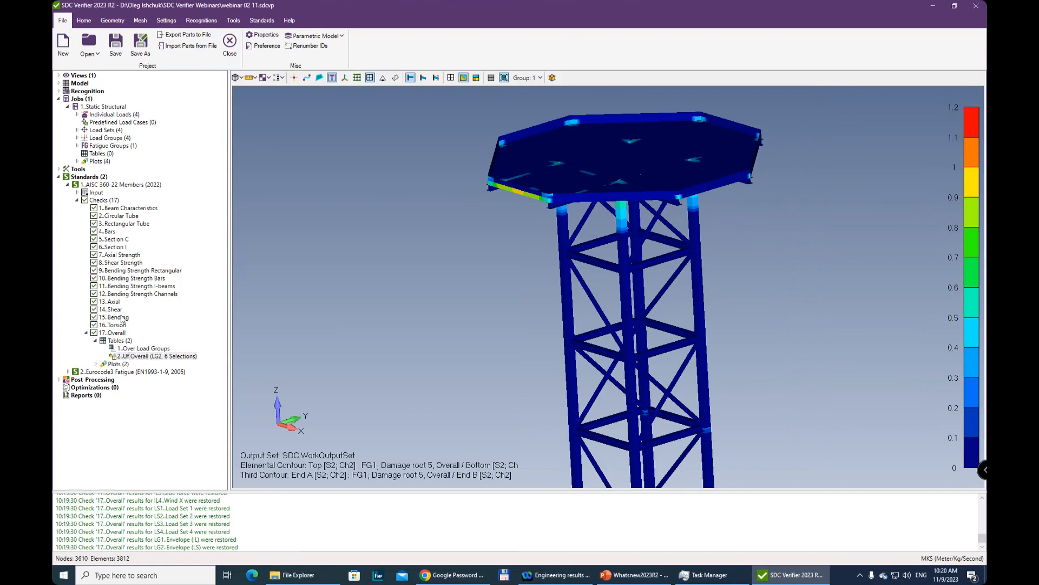
{"action": "right_click", "coordinate": [105, 155]}
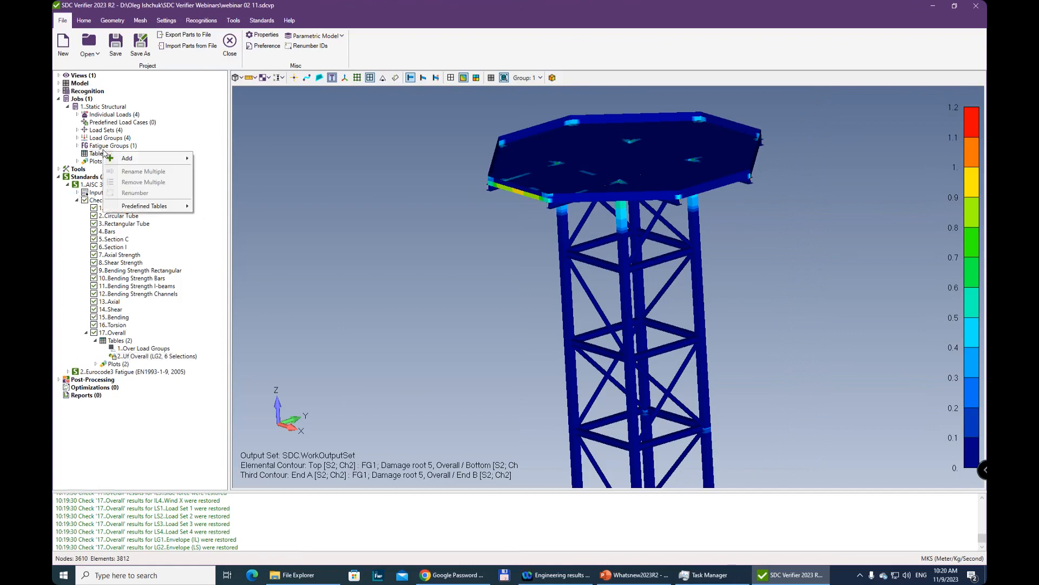
{"action": "mouse_move", "coordinate": [130, 157]}
{"action": "left_click", "coordinate": [201, 124]}
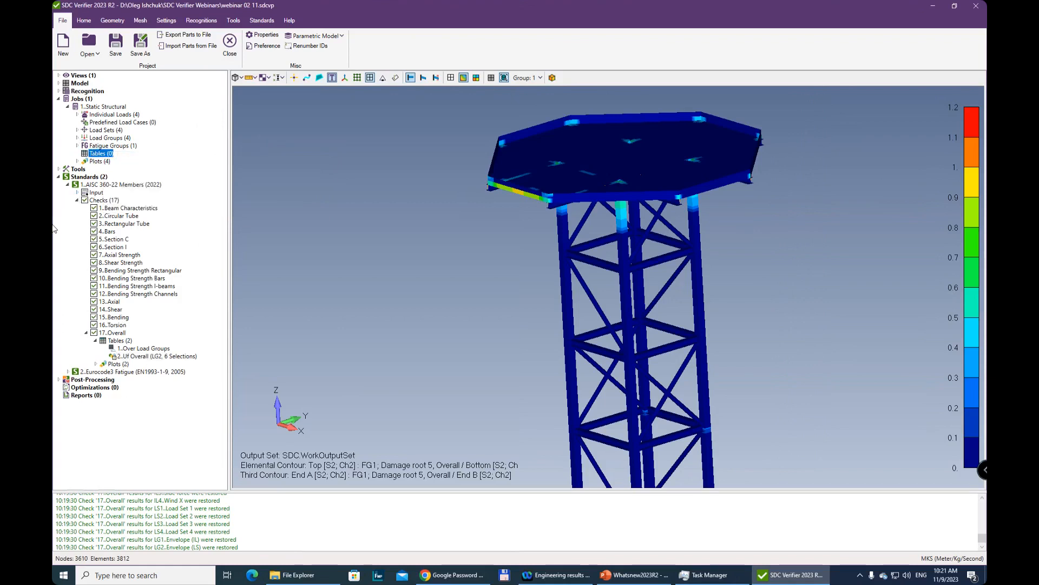
Collapse the Standards branch and examine the fatigue damage contour on the platform from below and above.
{"action": "left_click", "coordinate": [58, 177]}
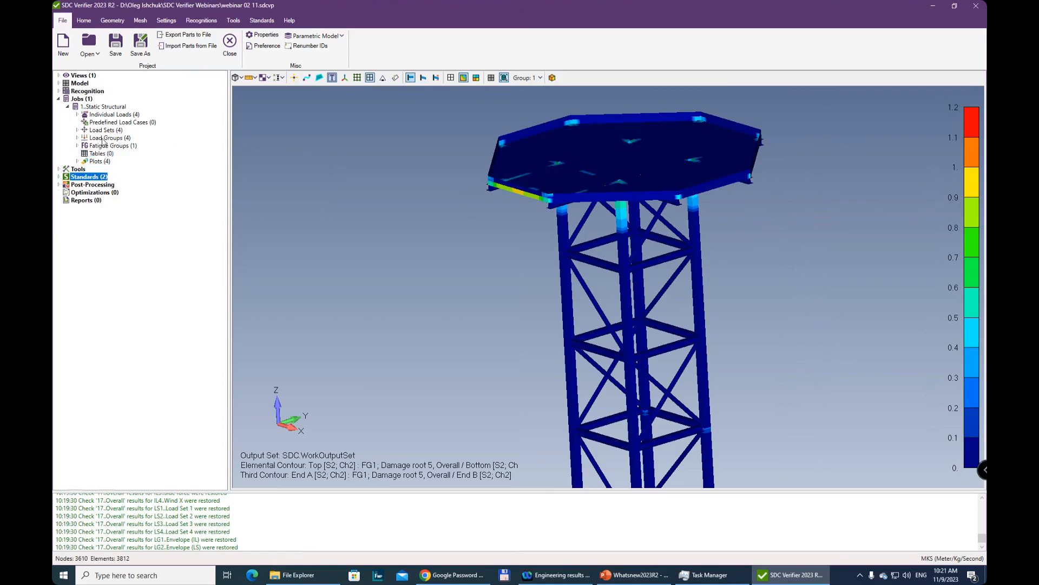
{"action": "scroll", "coordinate": [652, 314], "scroll_direction": "down", "scroll_amount": 1}
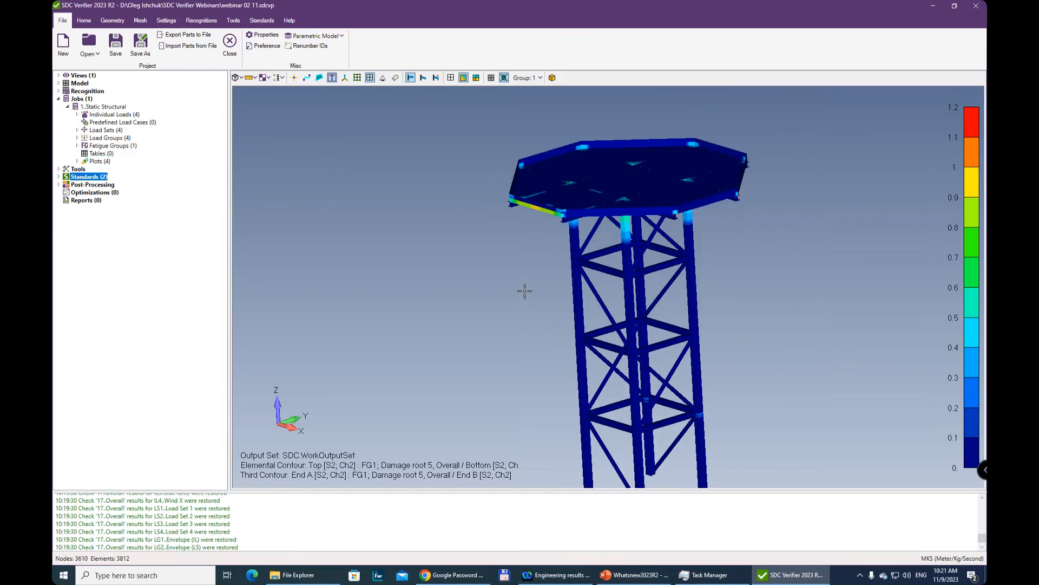
{"action": "middle_click_drag", "start_coordinate": [487, 283], "coordinate": [489, 197]}
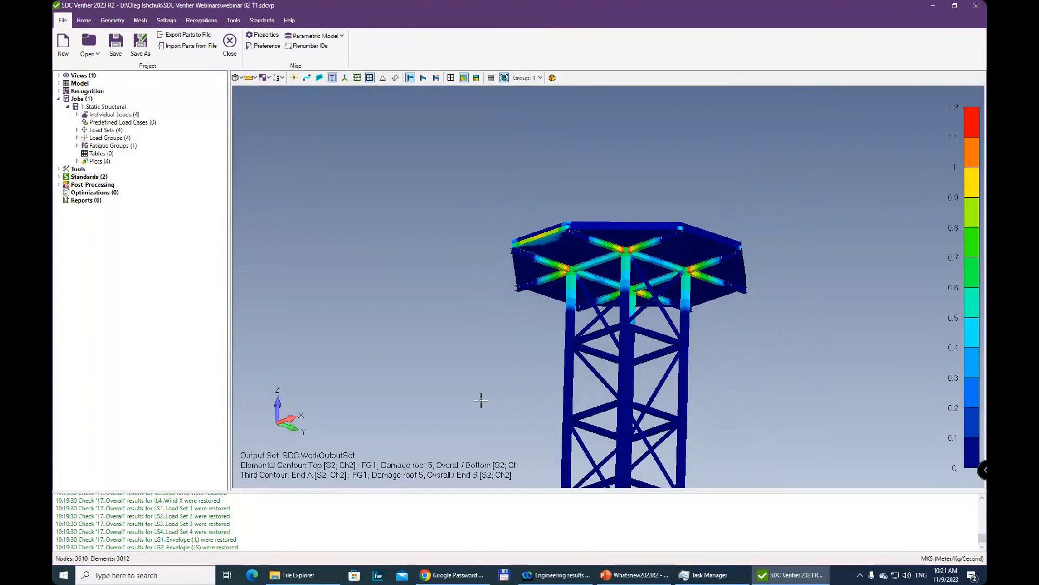
{"action": "middle_click_drag", "start_coordinate": [599, 373], "coordinate": [424, 267], "text": "ctrl"}
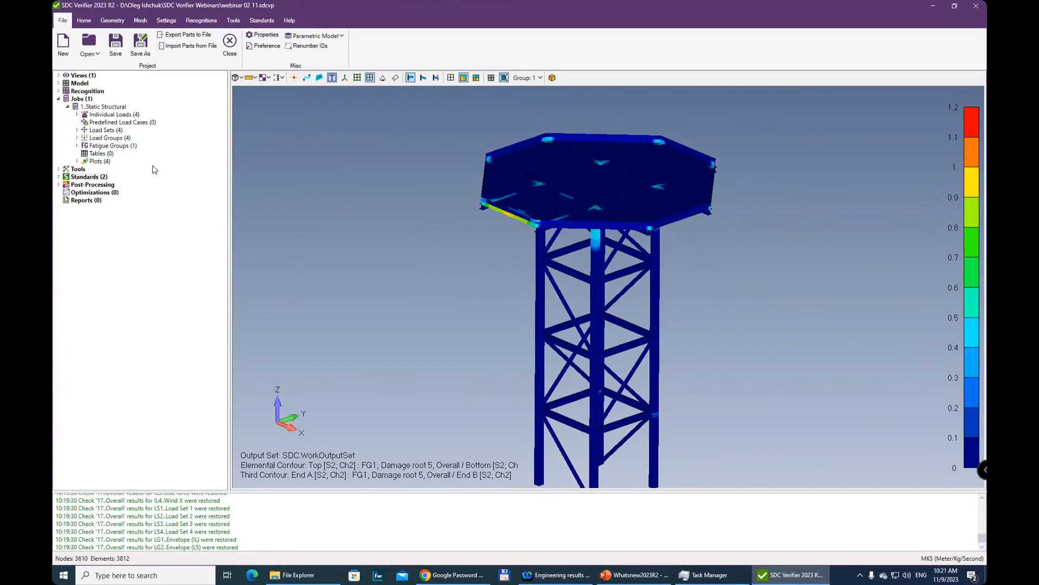
Add a new peak finder in the post-processing branch and title it Stress.
{"action": "left_click", "coordinate": [59, 185]}
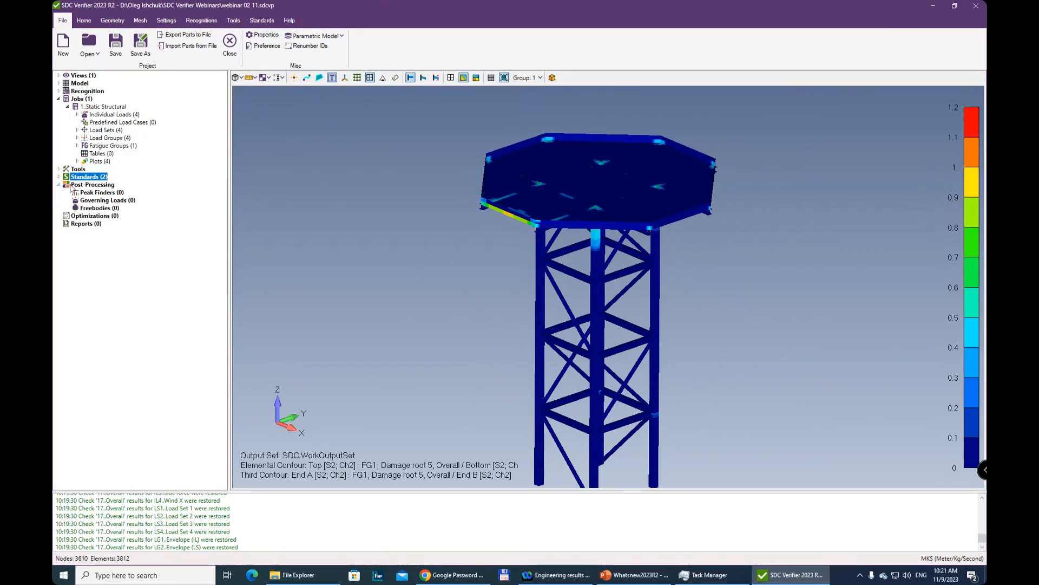
{"action": "left_click", "coordinate": [99, 195]}
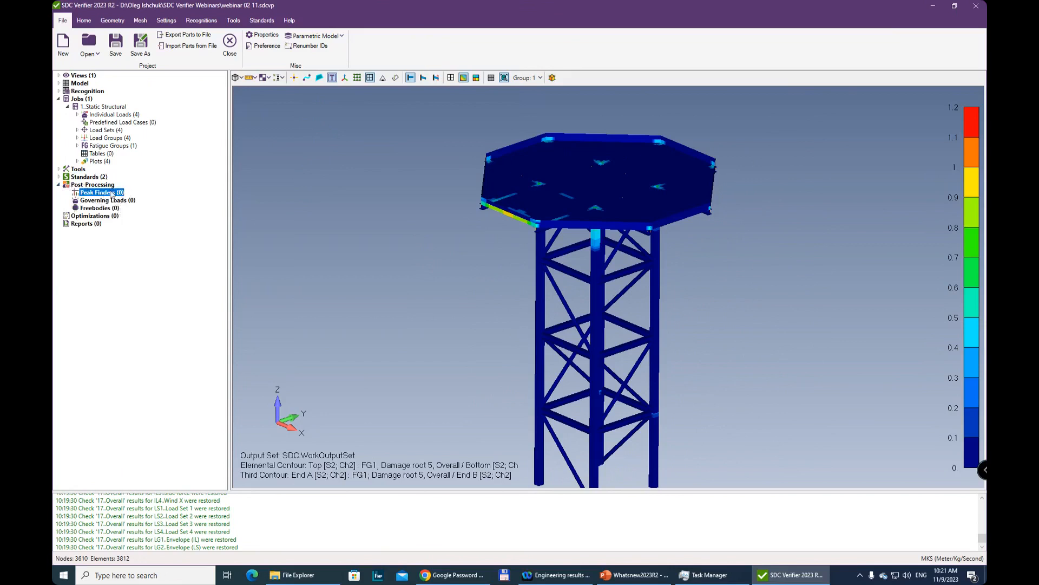
{"action": "right_click", "coordinate": [110, 194]}
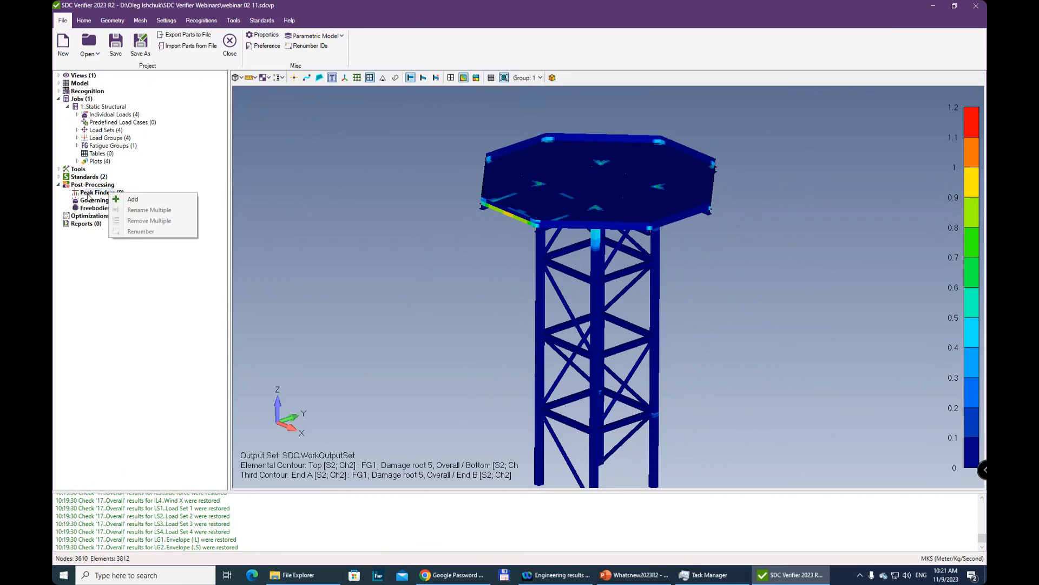
{"action": "left_click", "coordinate": [133, 199]}
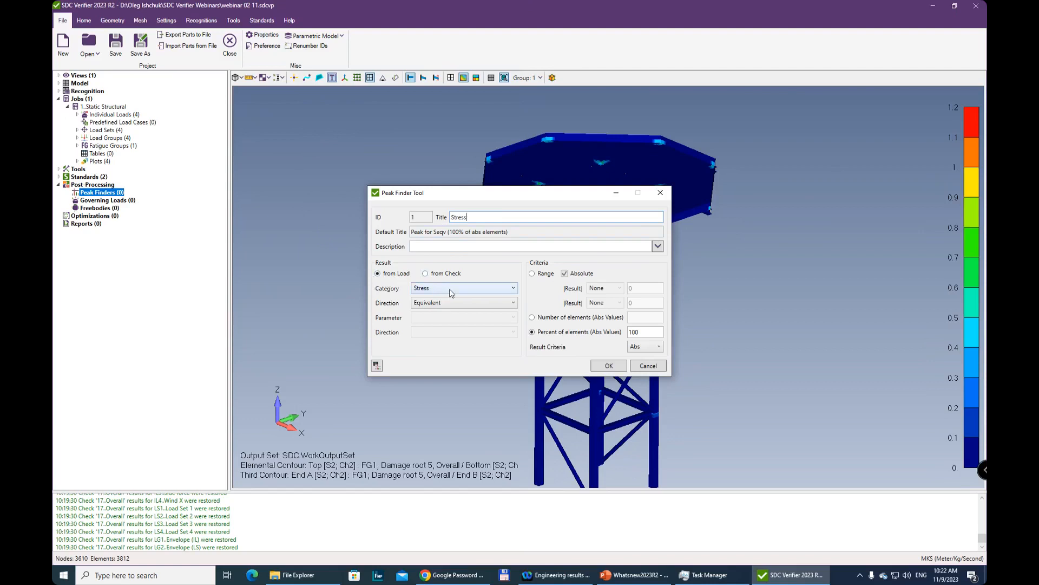
{"action": "left_click", "coordinate": [428, 274]}
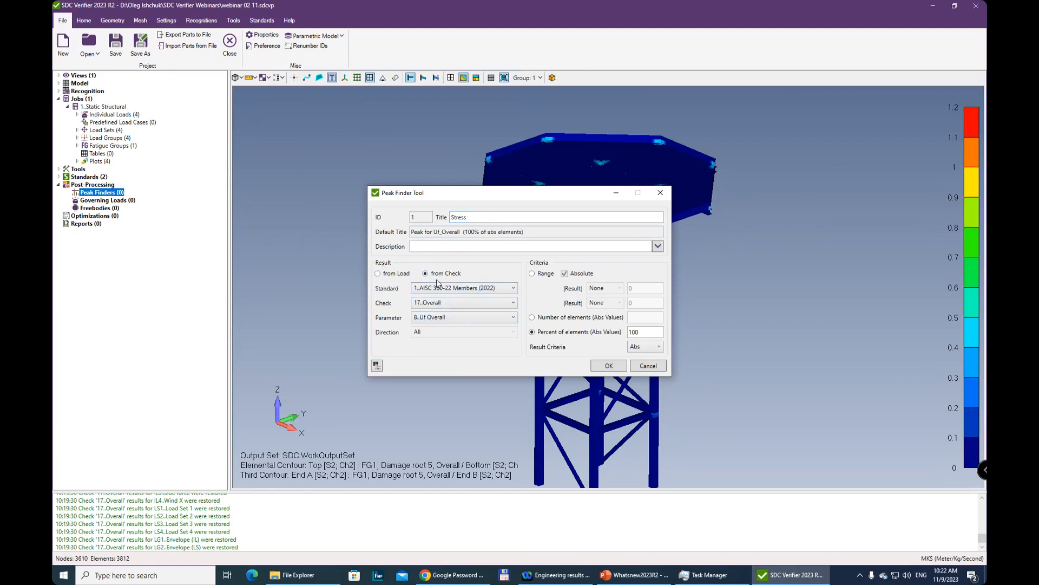
{"action": "left_click", "coordinate": [450, 289]}
{"action": "left_click", "coordinate": [445, 287]}
{"action": "left_click", "coordinate": [383, 275]}
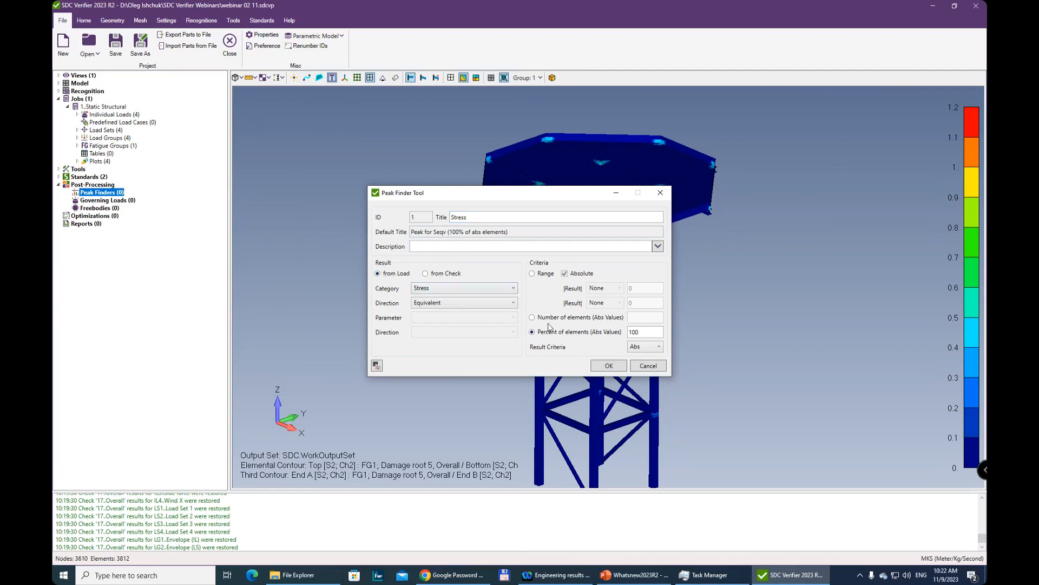
{"action": "left_click", "coordinate": [531, 318]}
{"action": "left_click", "coordinate": [532, 332]}
{"action": "type", "text": "5"}
{"action": "left_click", "coordinate": [533, 318]}
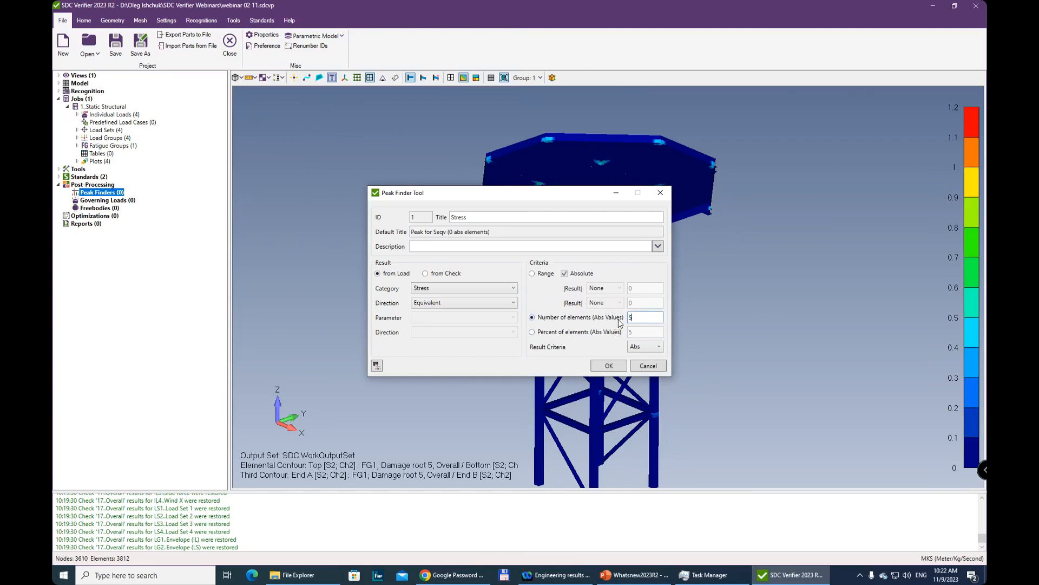
Set the peak finder's criterion to an absolute result range greater than 1 and save it.
{"action": "left_click", "coordinate": [533, 274]}
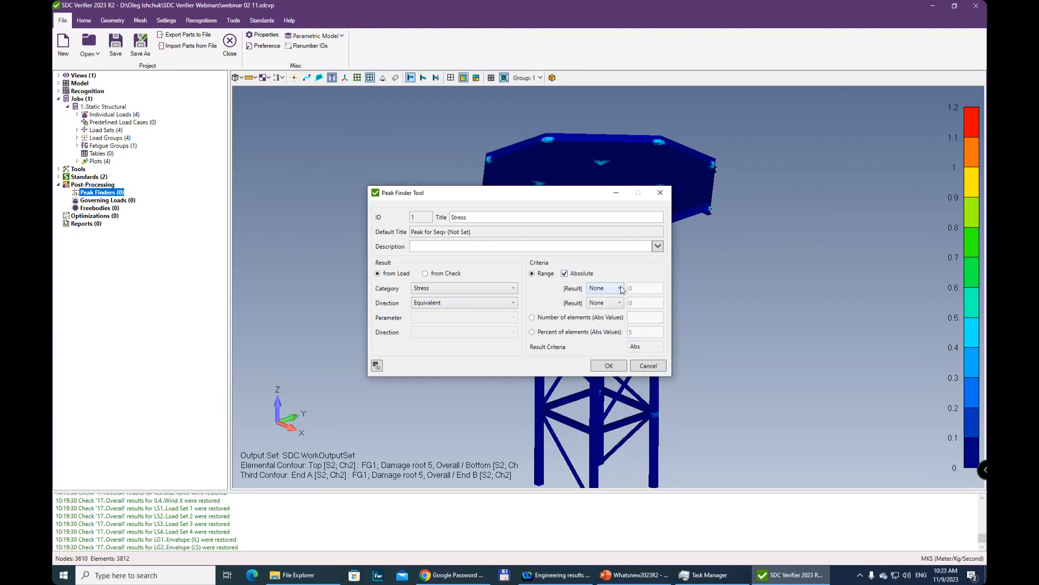
{"action": "left_click", "coordinate": [620, 289]}
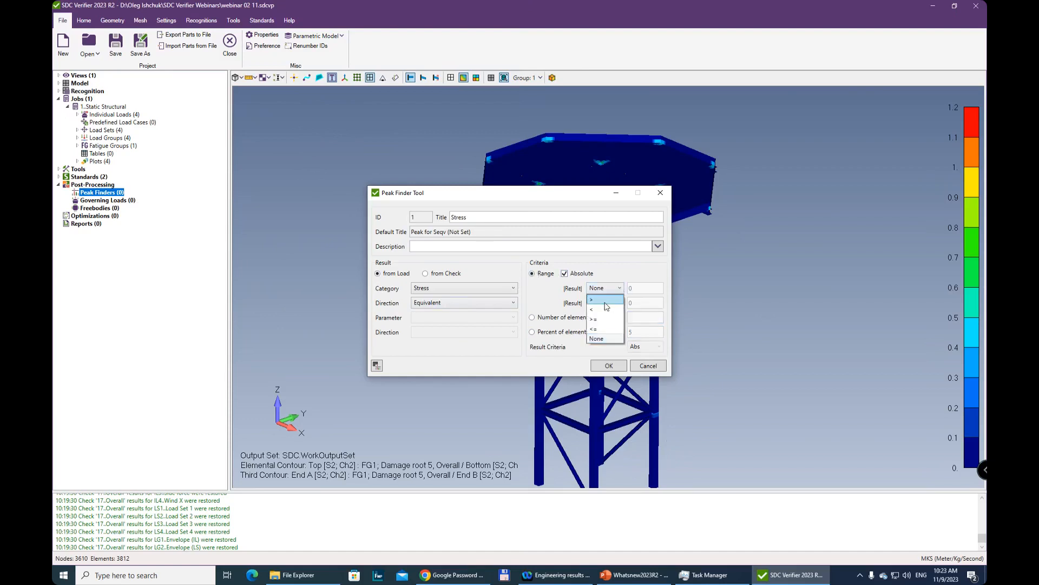
{"action": "left_click", "coordinate": [596, 299]}
{"action": "left_click", "coordinate": [646, 287]}
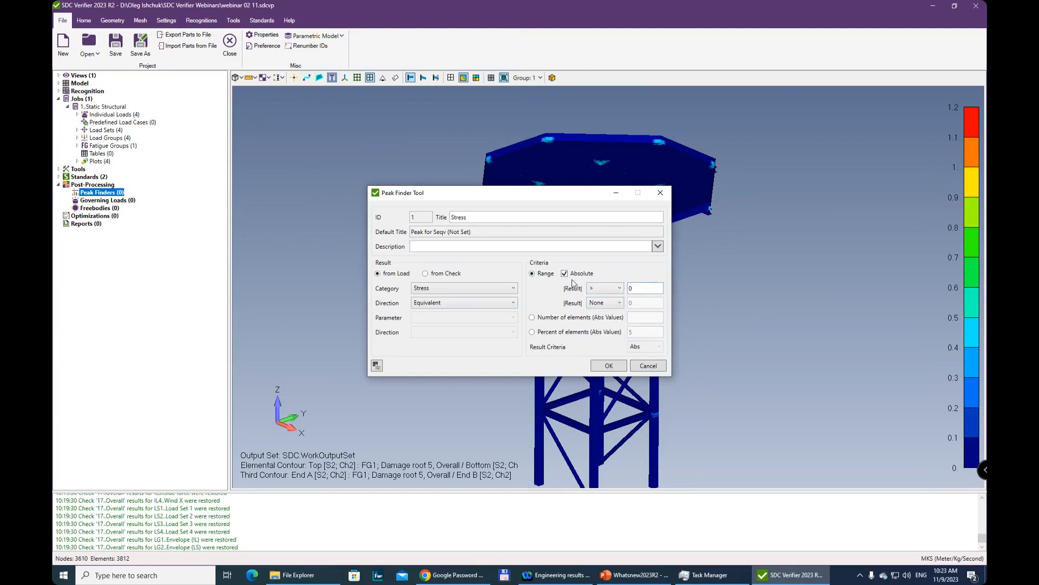
{"action": "type", "text": "1"}
{"action": "left_click", "coordinate": [608, 367]}
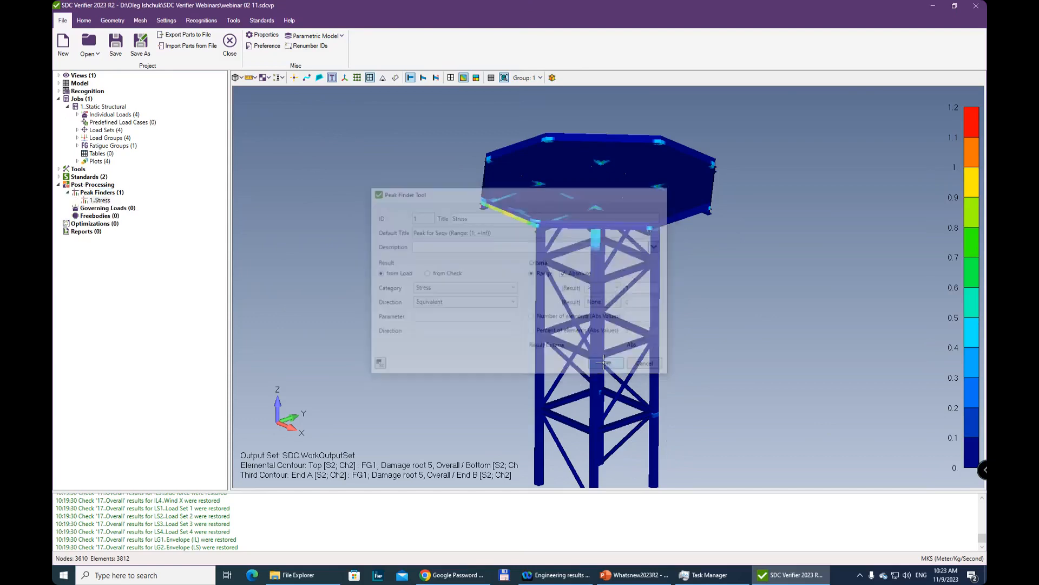
Edit the Stress peak finder, fill a peak zone table for load group 2..Envelope (LS) and plot Zone 1's elemental values.
{"action": "right_click", "coordinate": [95, 200]}
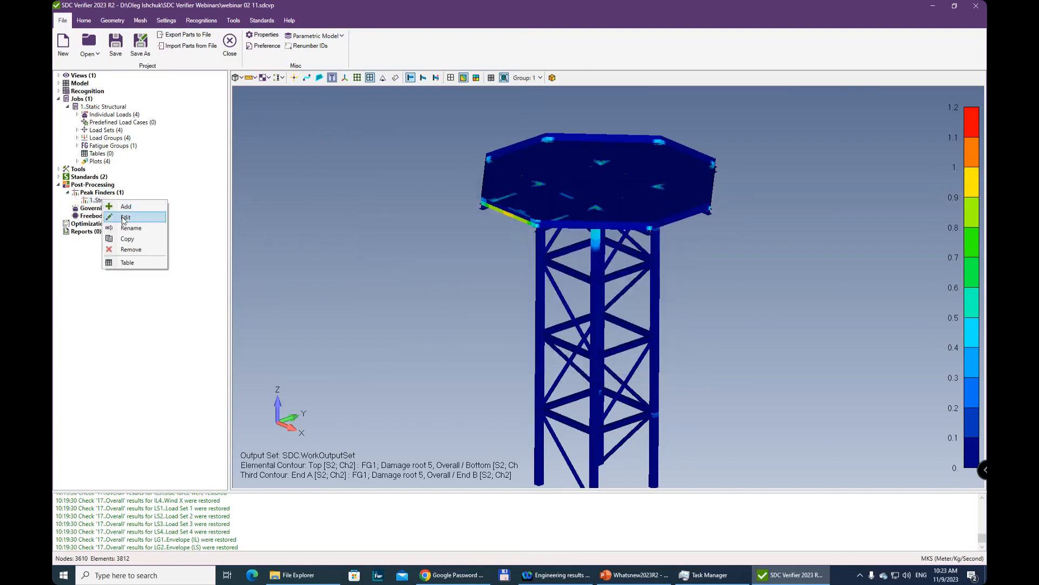
{"action": "left_click", "coordinate": [124, 220]}
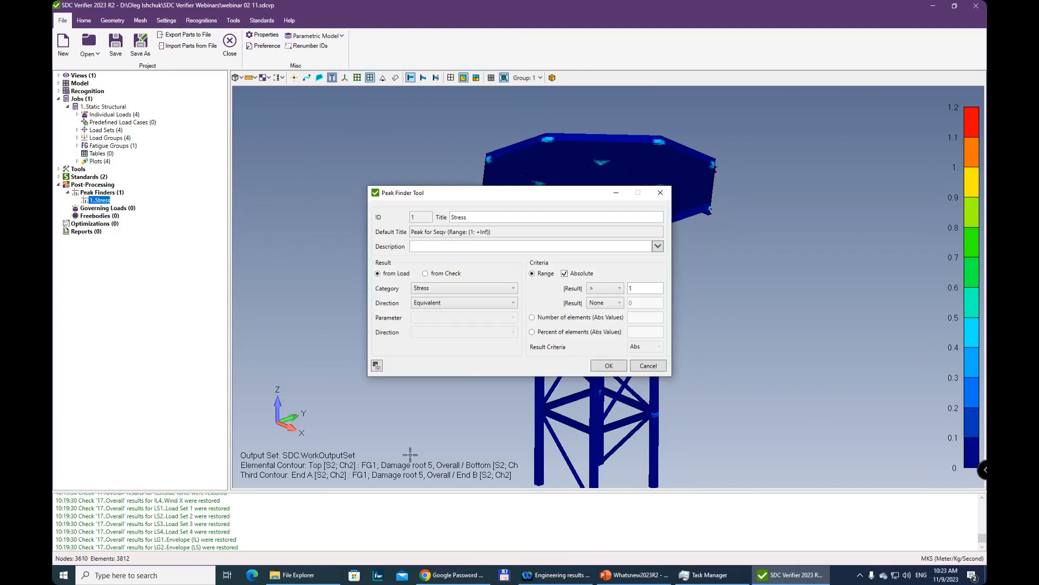
{"action": "left_click", "coordinate": [376, 366]}
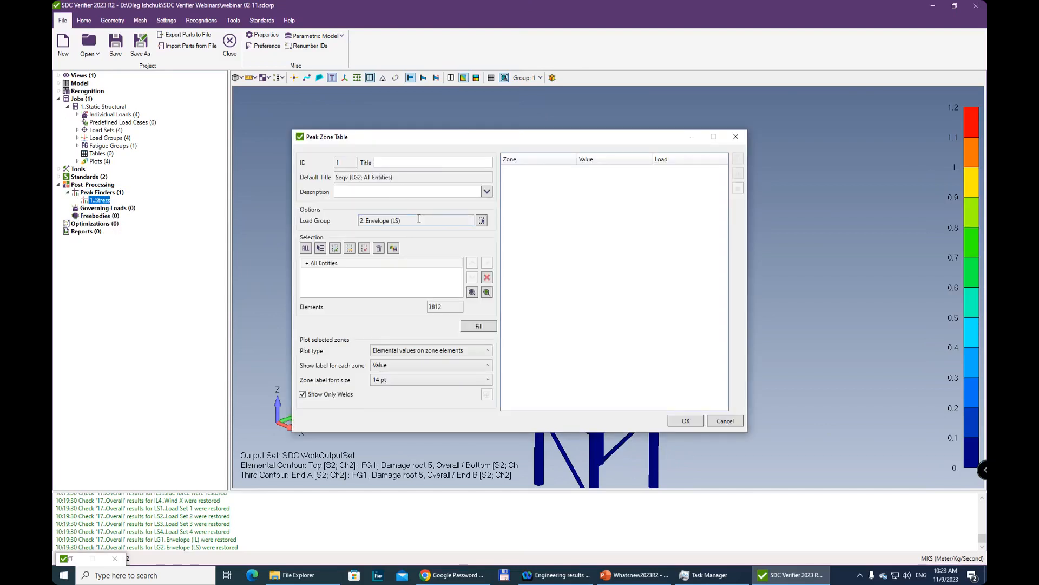
{"action": "left_click_drag", "start_coordinate": [567, 141], "coordinate": [627, 163]}
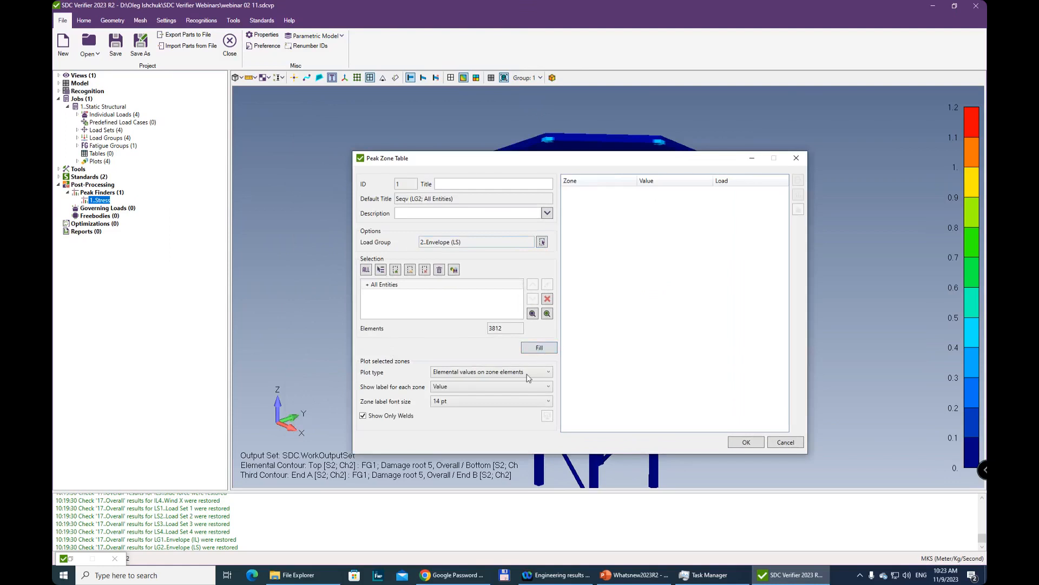
{"action": "left_click", "coordinate": [540, 348]}
{"action": "left_click", "coordinate": [588, 194]}
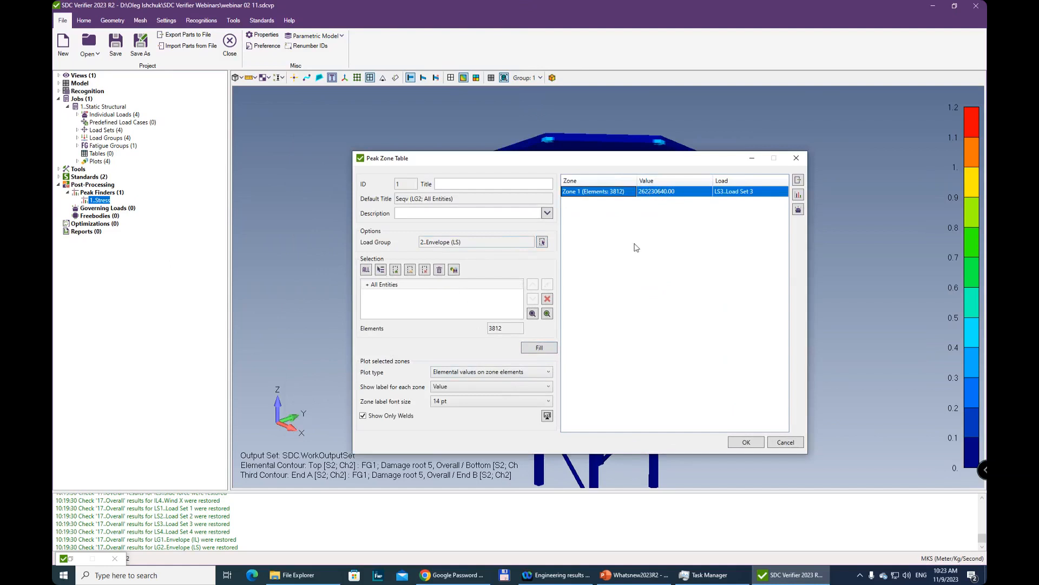
{"action": "left_click", "coordinate": [548, 417]}
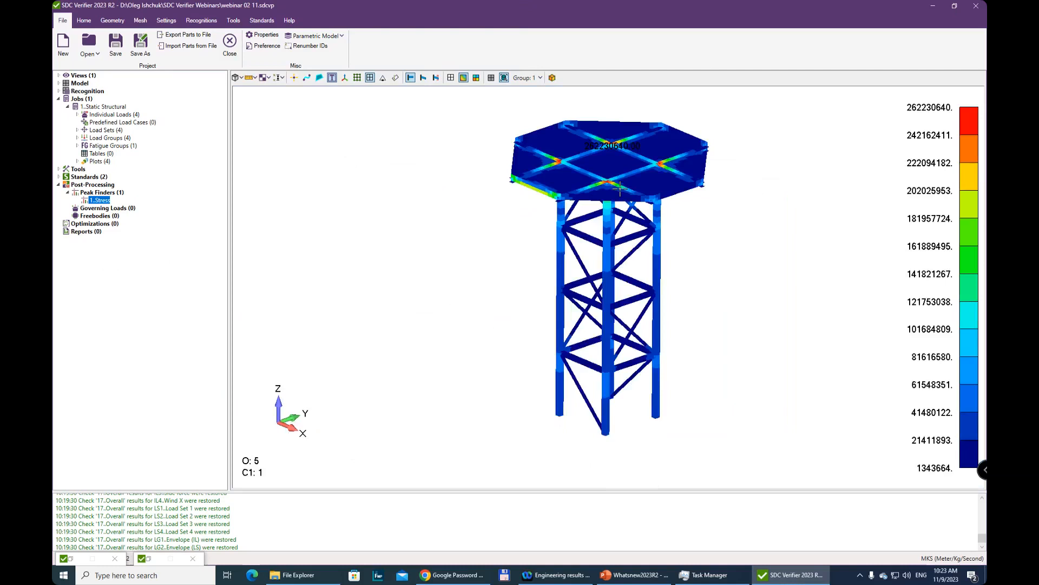
Examine the zone's stress plot under the platform, then close the peak zone table without saving it.
{"action": "middle_click_drag", "start_coordinate": [553, 281], "coordinate": [562, 161]}
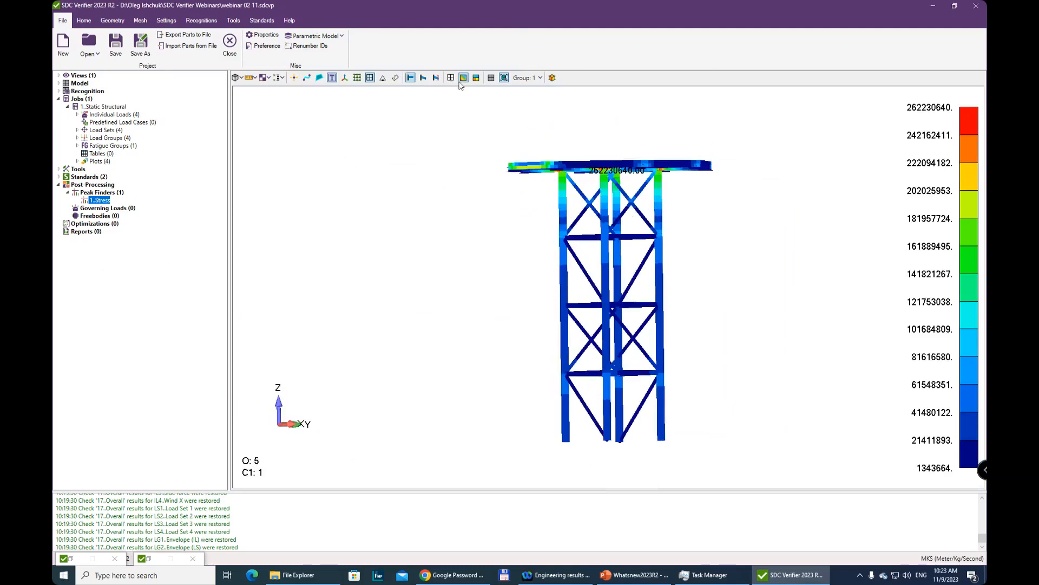
{"action": "middle_click_drag", "start_coordinate": [627, 135], "coordinate": [625, 100]}
{"action": "scroll", "coordinate": [626, 164], "scroll_direction": "up", "scroll_amount": 3}
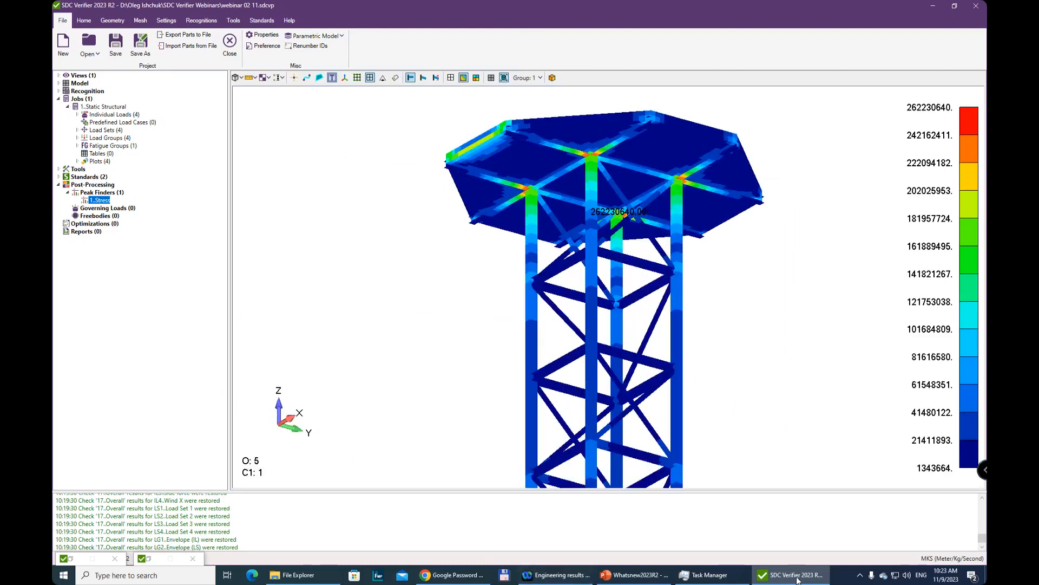
{"action": "left_click", "coordinate": [154, 561]}
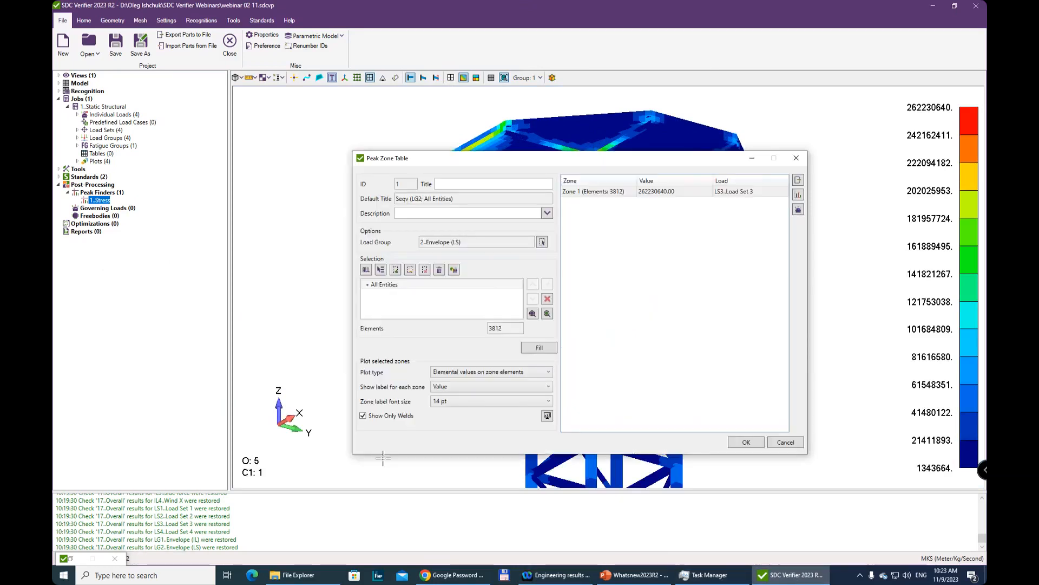
{"action": "left_click", "coordinate": [805, 162]}
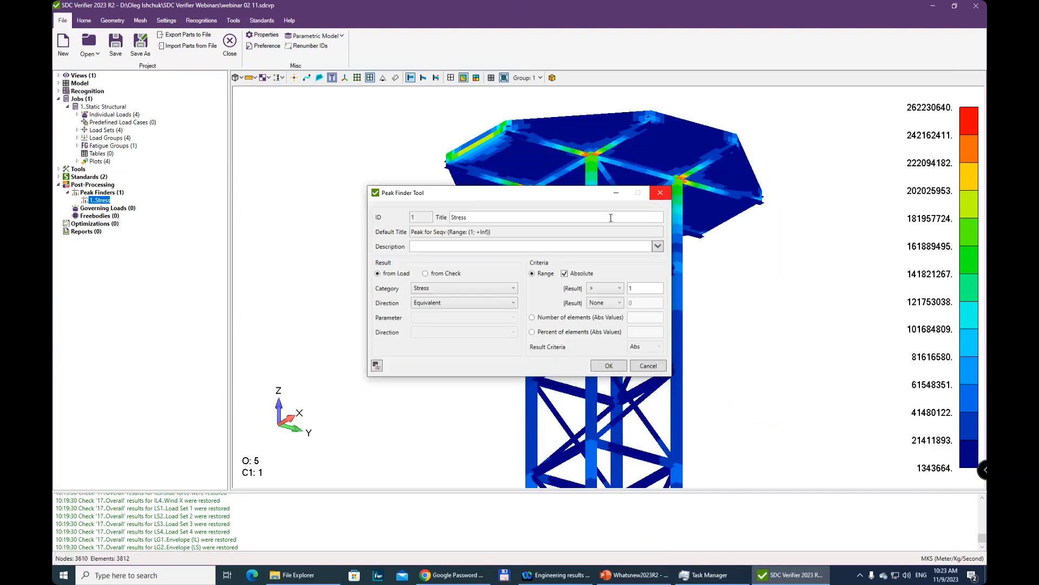
Create the peak zone table again for all entities under 2..Envelope (LS), fill it and save it with the peak finder.
{"action": "left_click", "coordinate": [375, 365]}
{"action": "left_click", "coordinate": [480, 325]}
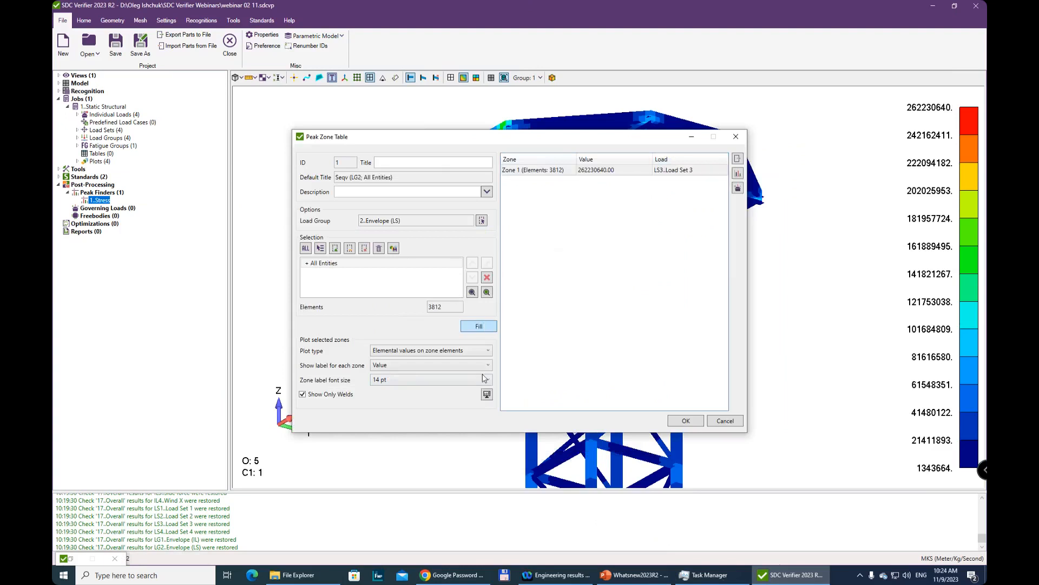
{"action": "left_click", "coordinate": [685, 421]}
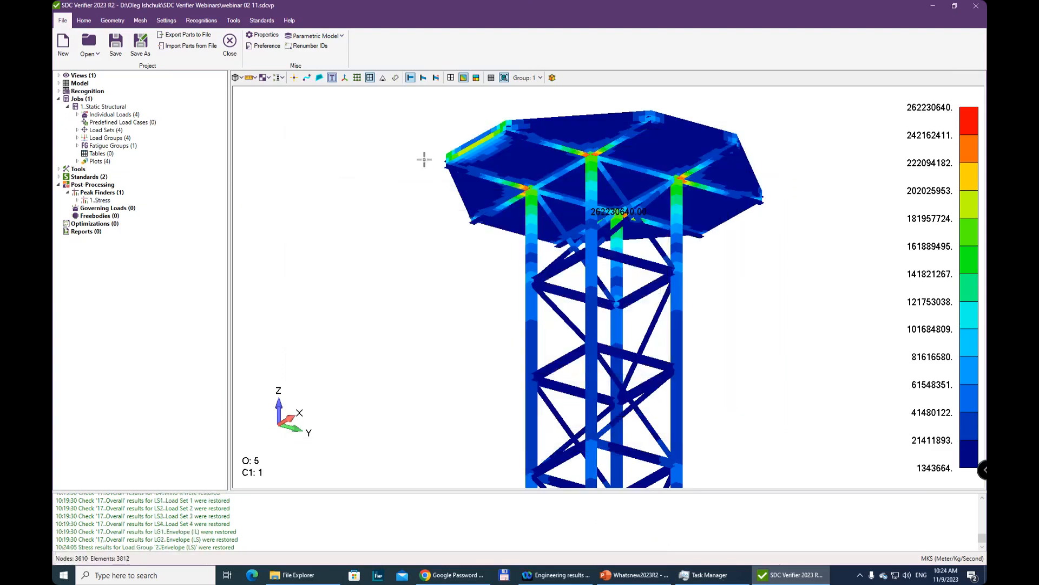
Show the model in wireframe and examine where the peak stress label lies on the platform.
{"action": "middle_click_drag", "start_coordinate": [594, 234], "coordinate": [602, 368]}
{"action": "scroll", "coordinate": [610, 464], "scroll_direction": "up", "scroll_amount": 6}
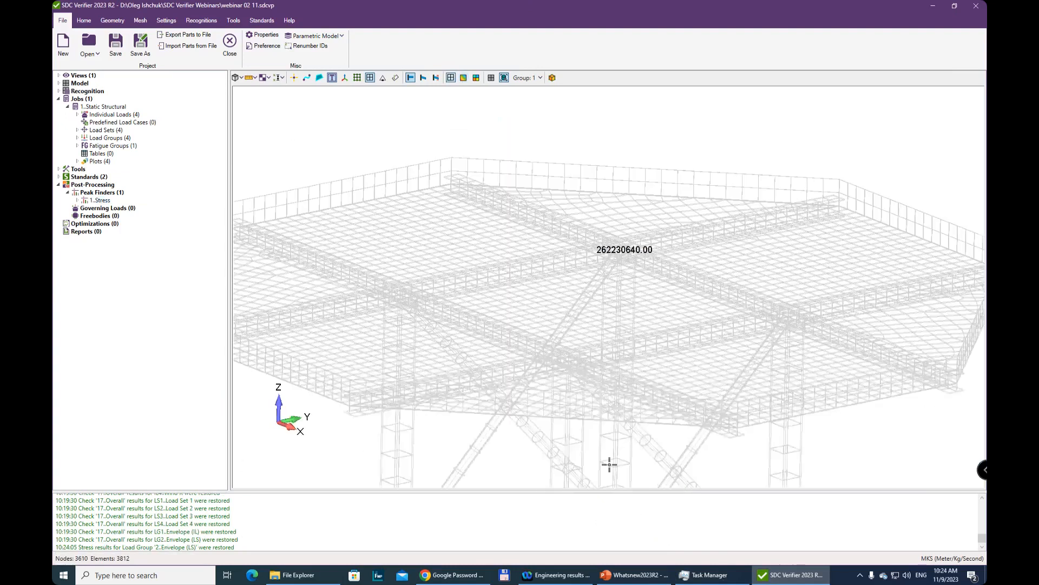
{"action": "middle_click_drag", "start_coordinate": [618, 307], "coordinate": [648, 311]}
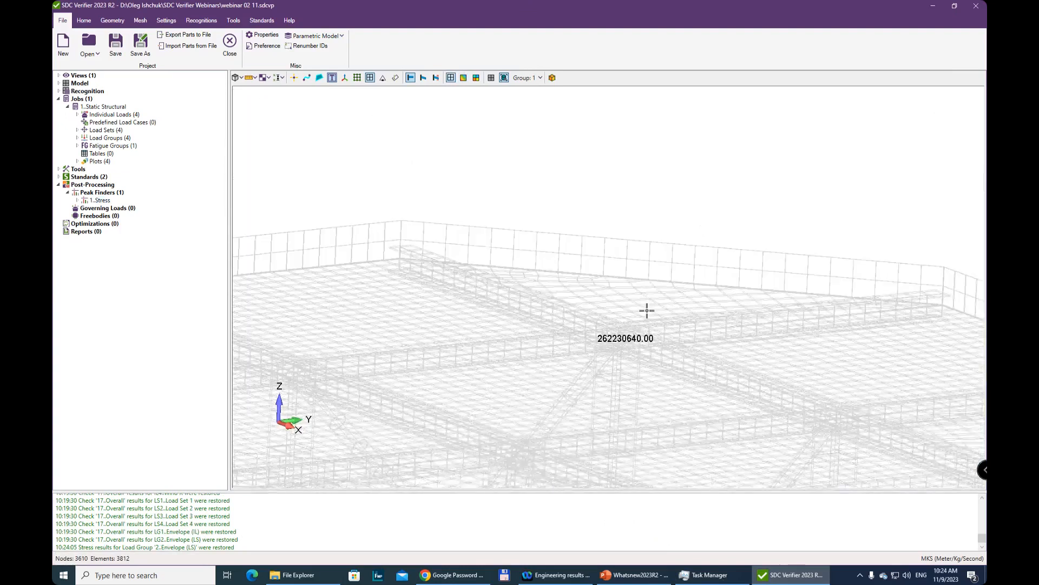
{"action": "scroll", "coordinate": [636, 380], "scroll_direction": "down", "scroll_amount": 3}
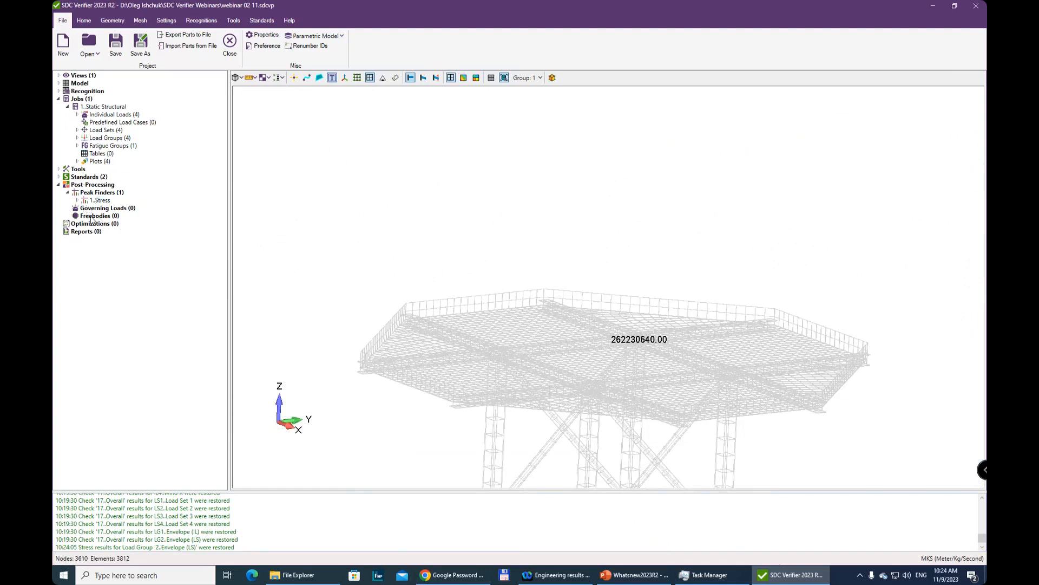
Add a governing loads table of equivalent stress for 2..Envelope (LS) over all entities, fill it and save it.
{"action": "left_click", "coordinate": [125, 211]}
{"action": "right_click", "coordinate": [123, 210]}
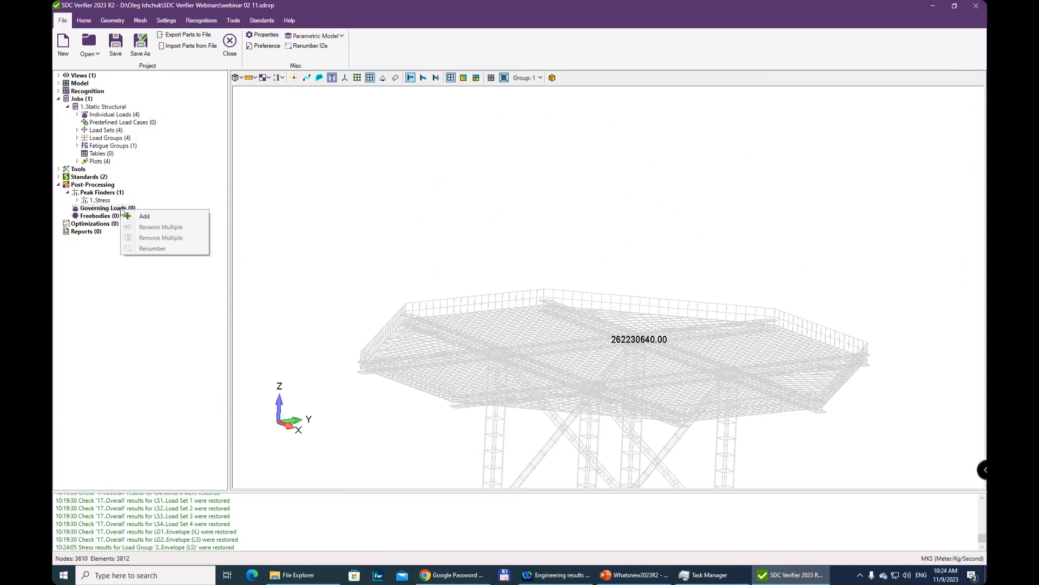
{"action": "left_click", "coordinate": [150, 219]}
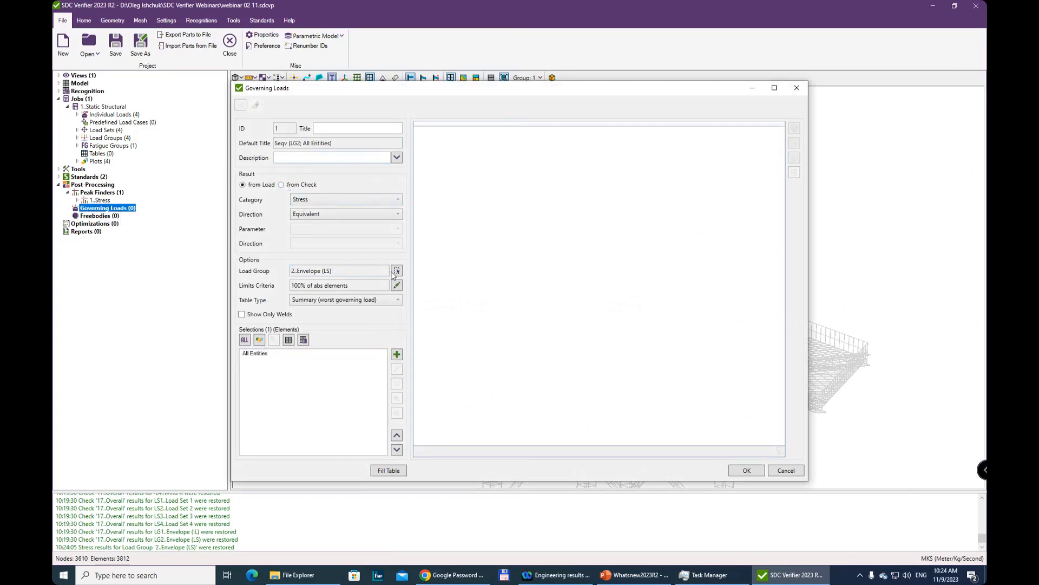
{"action": "left_click", "coordinate": [381, 472]}
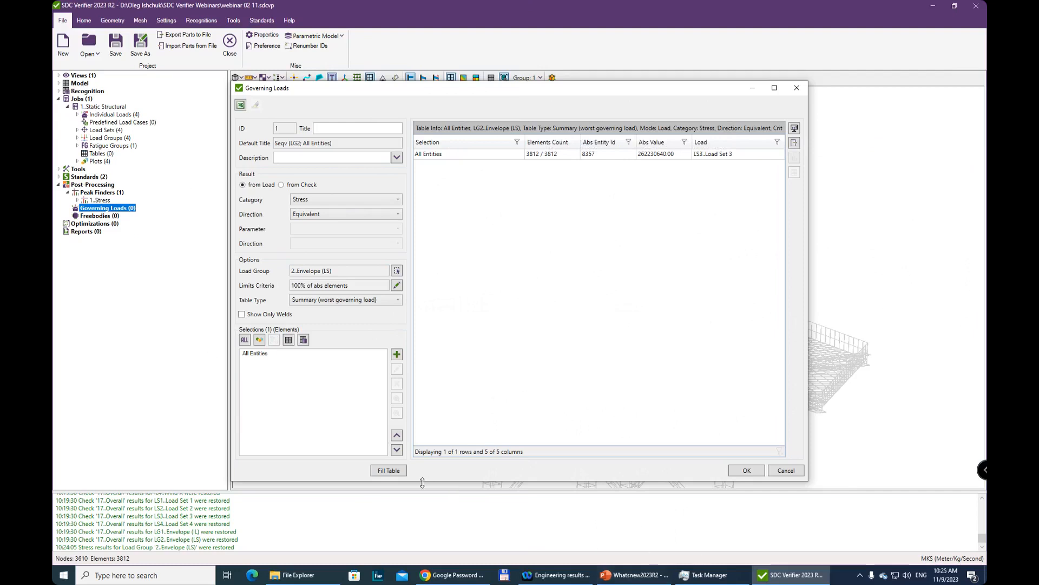
{"action": "left_click", "coordinate": [748, 470]}
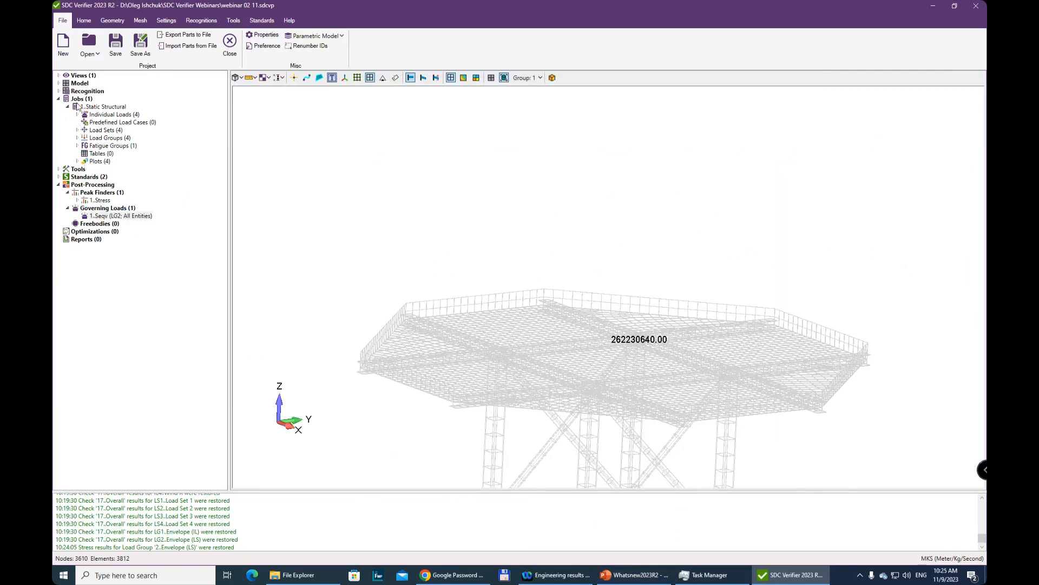
Look through the Standards branch, then collapse it together with the Peak Finders and Governing Loads branches.
{"action": "left_click", "coordinate": [59, 177]}
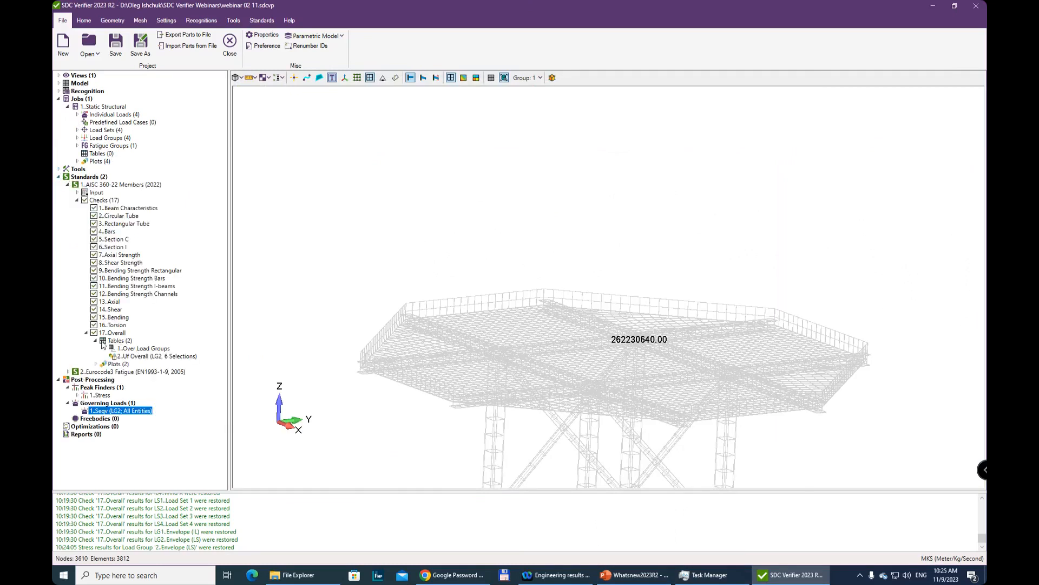
{"action": "left_click", "coordinate": [59, 178]}
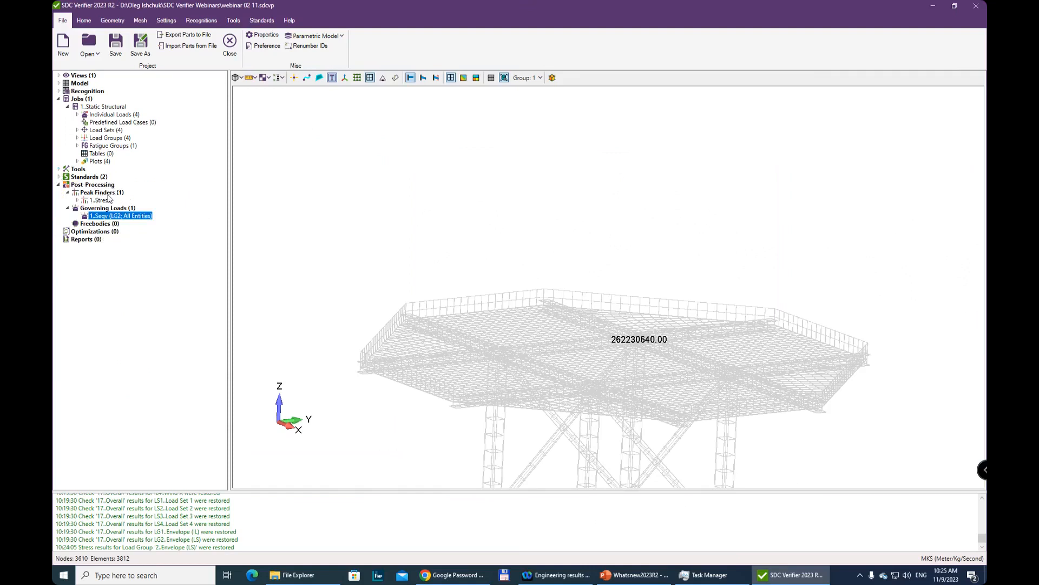
{"action": "left_click", "coordinate": [68, 193]}
{"action": "left_click", "coordinate": [69, 200]}
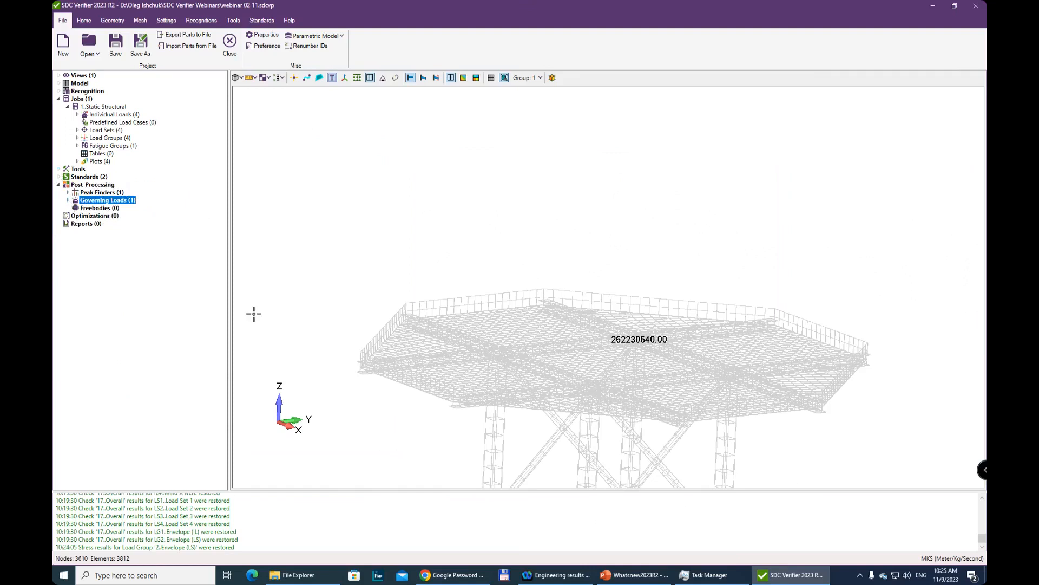
{"action": "middle_click_drag", "start_coordinate": [685, 453], "coordinate": [630, 380]}
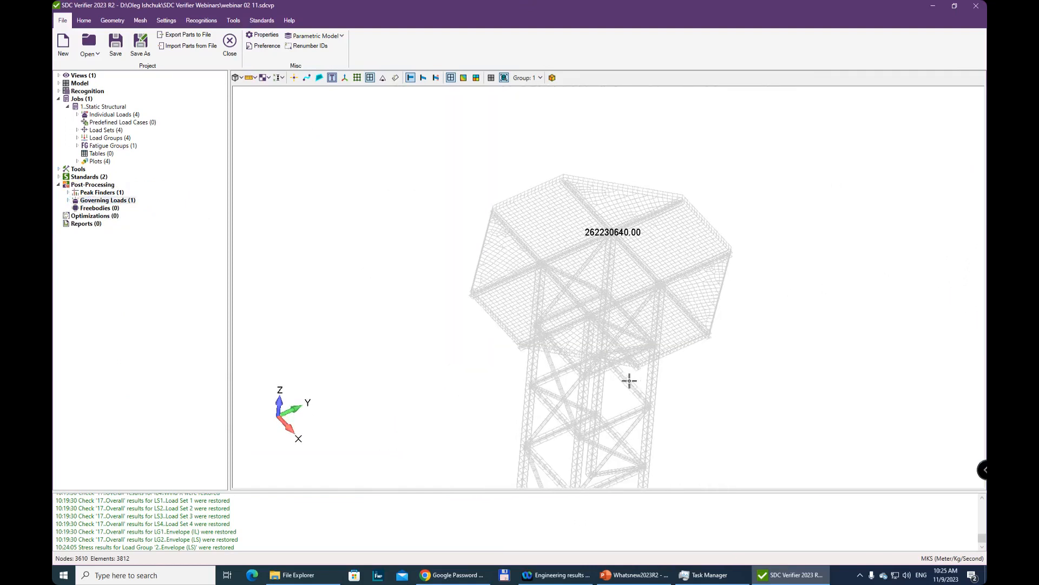
{"action": "middle_click_drag", "start_coordinate": [701, 304], "coordinate": [730, 213]}
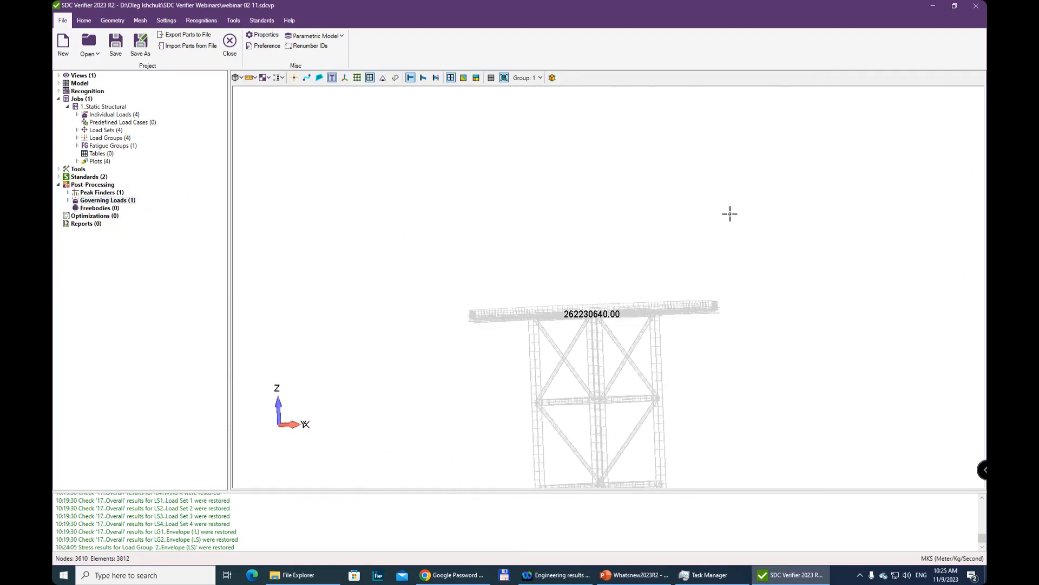
Hide the peak stress label on the wireframe tower and bring the whole structure into view.
{"action": "left_click", "coordinate": [332, 80]}
{"action": "middle_click_drag", "start_coordinate": [667, 304], "coordinate": [751, 294]}
{"action": "scroll", "coordinate": [751, 295], "scroll_direction": "up", "scroll_amount": 3}
{"action": "middle_click_drag", "start_coordinate": [776, 363], "coordinate": [810, 343], "text": "ctrl"}
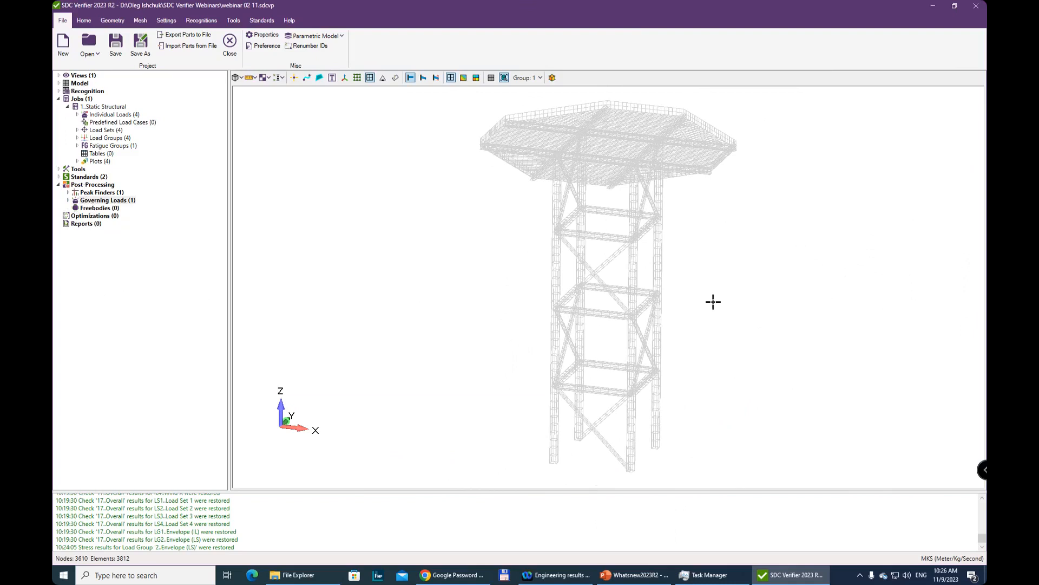
Collapse the Post-Processing and Jobs branches, then add an empty Designer report to the project.
{"action": "left_click", "coordinate": [85, 224]}
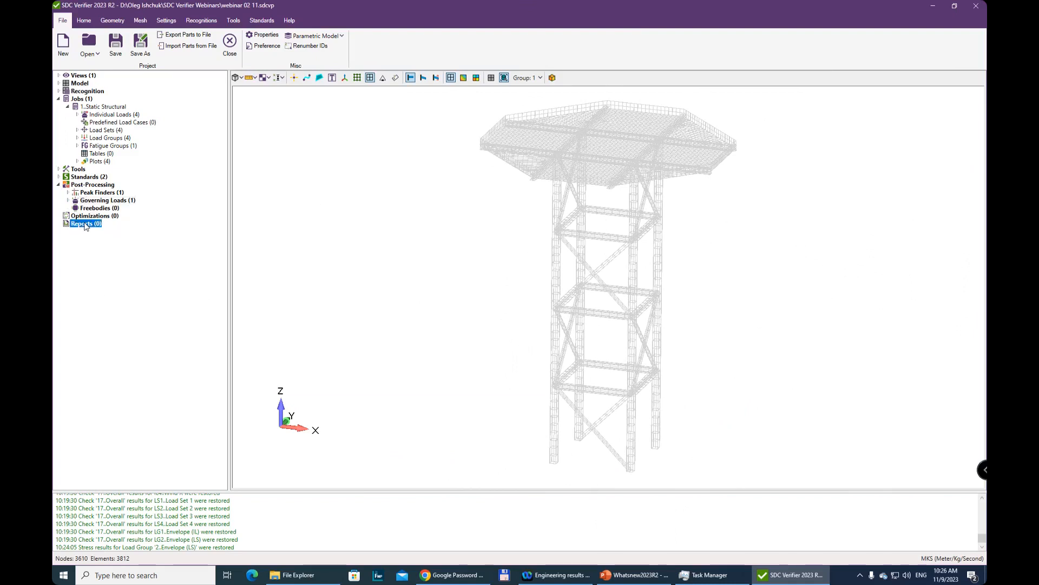
{"action": "left_click", "coordinate": [59, 185]}
{"action": "left_click", "coordinate": [59, 100]}
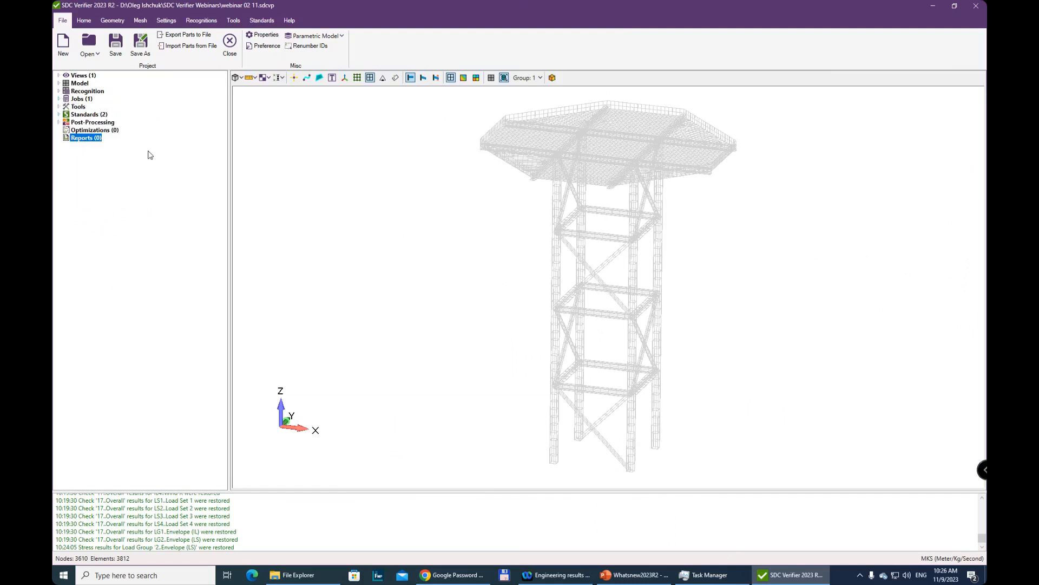
{"action": "right_click", "coordinate": [95, 140]}
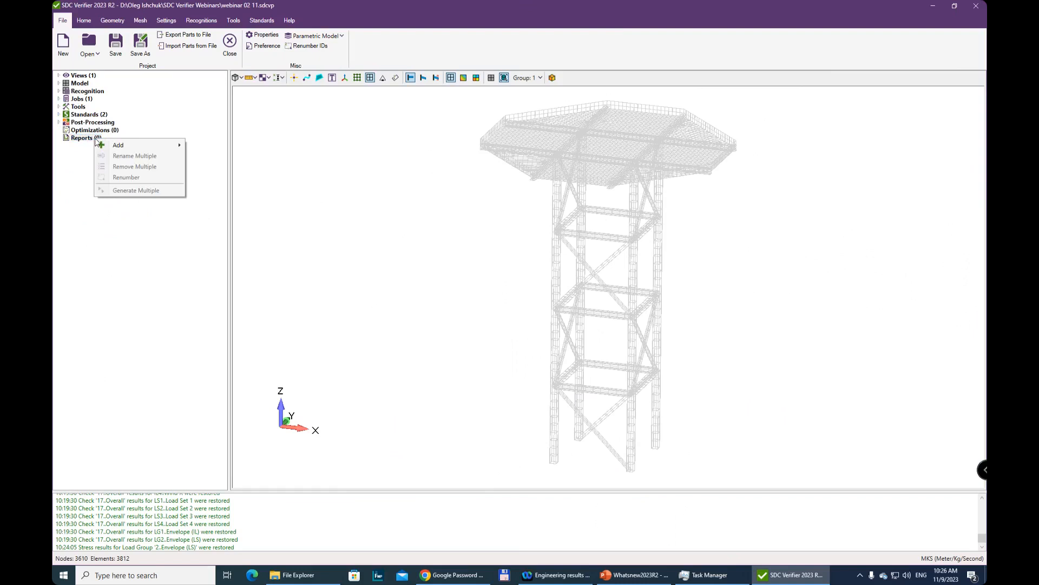
{"action": "mouse_move", "coordinate": [122, 145]}
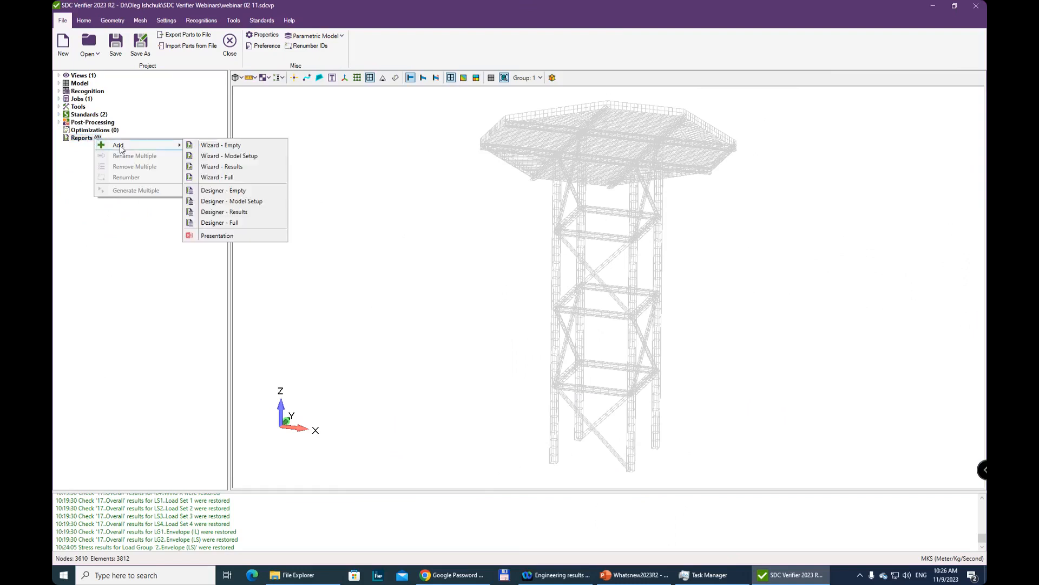
{"action": "left_click", "coordinate": [250, 190]}
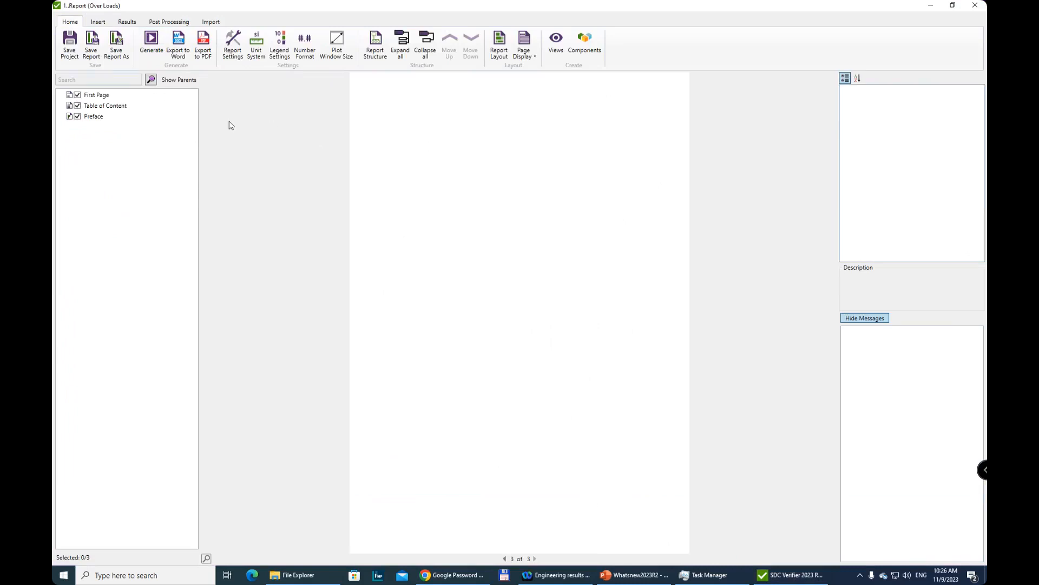
Generate the First Page of the new report.
{"action": "left_click", "coordinate": [99, 96]}
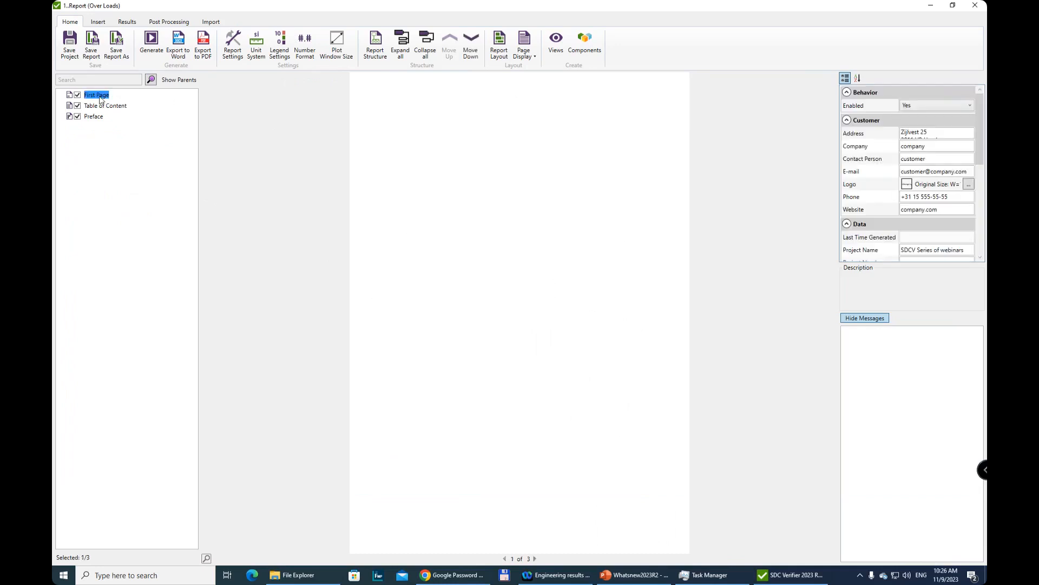
{"action": "right_click", "coordinate": [100, 99]}
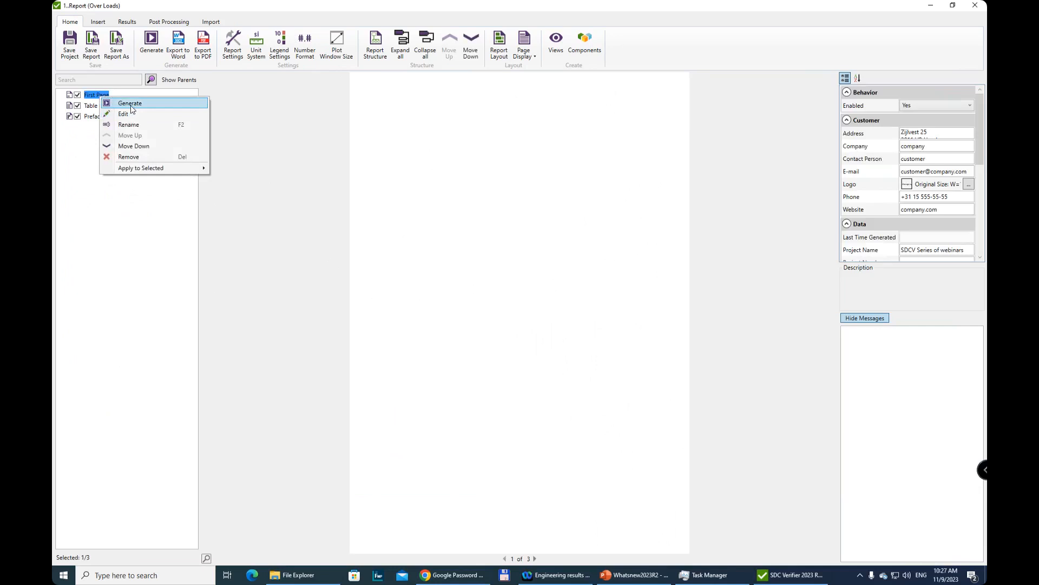
{"action": "left_click", "coordinate": [131, 104]}
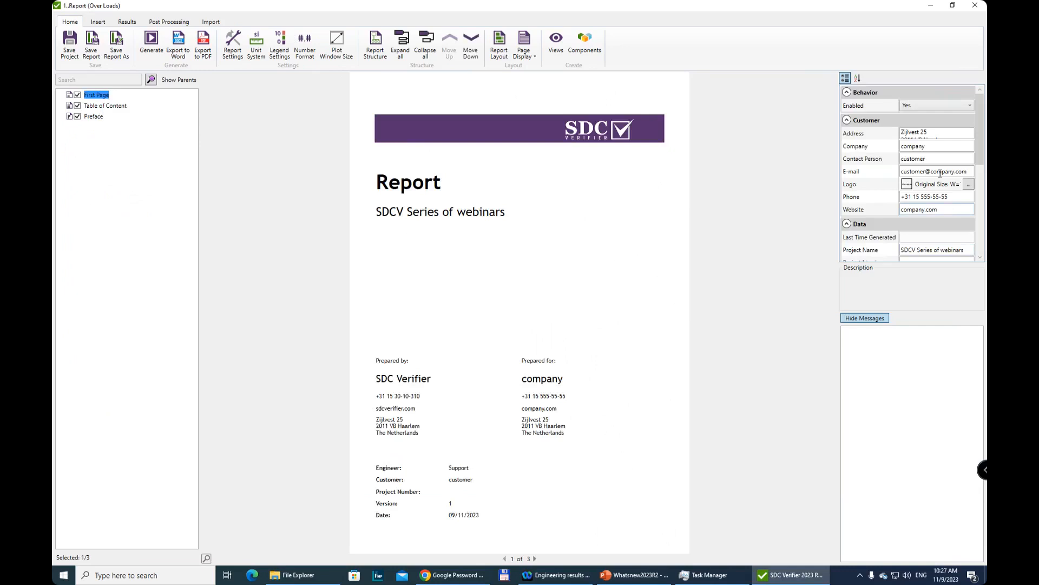
Set the First Page's project number to 001 and generate the page again.
{"action": "scroll", "coordinate": [947, 179], "scroll_direction": "down", "scroll_amount": 3}
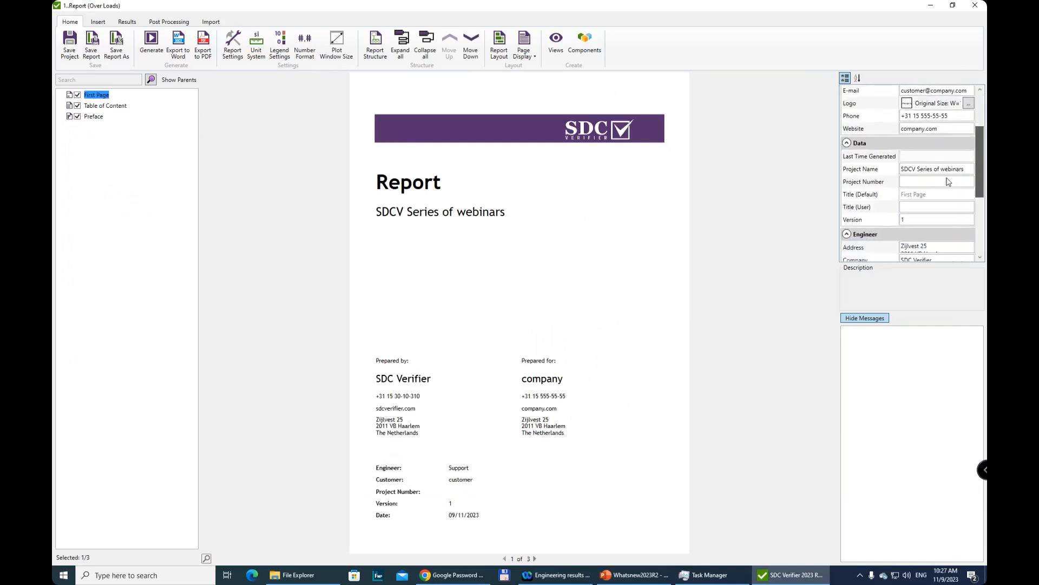
{"action": "left_click", "coordinate": [914, 183]}
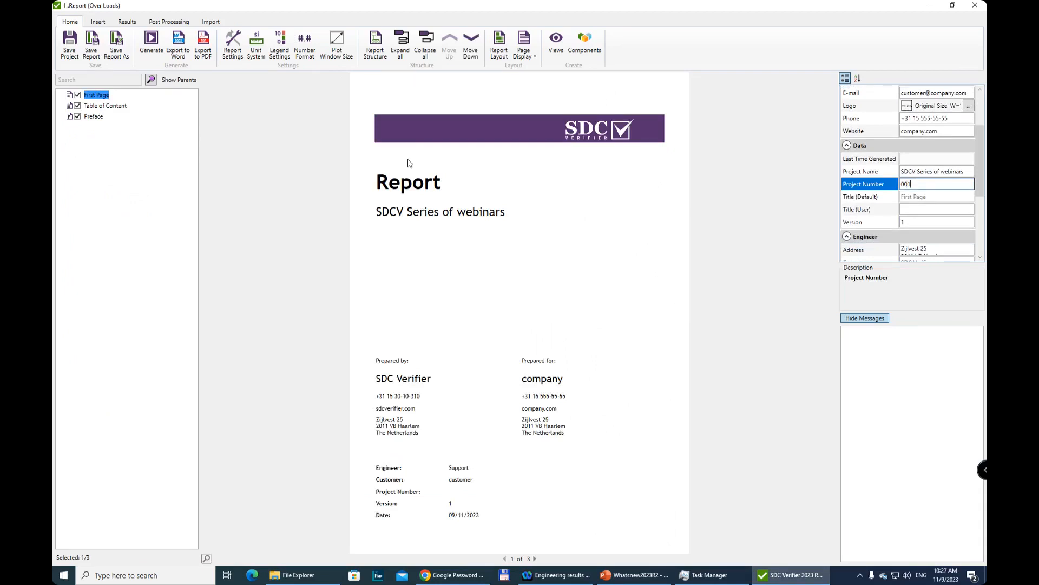
{"action": "key", "text": "Return"}
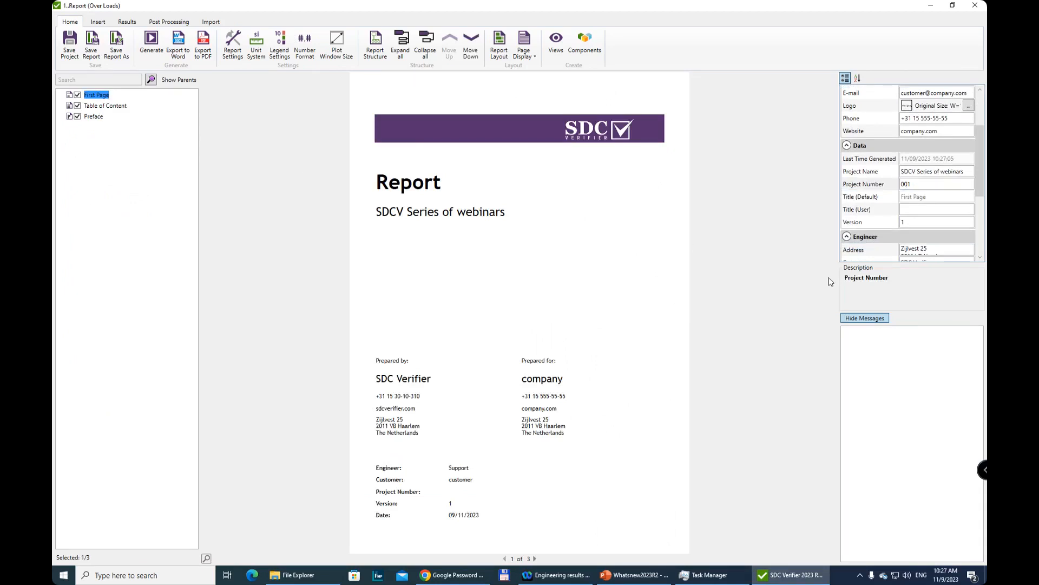
{"action": "right_click", "coordinate": [96, 98]}
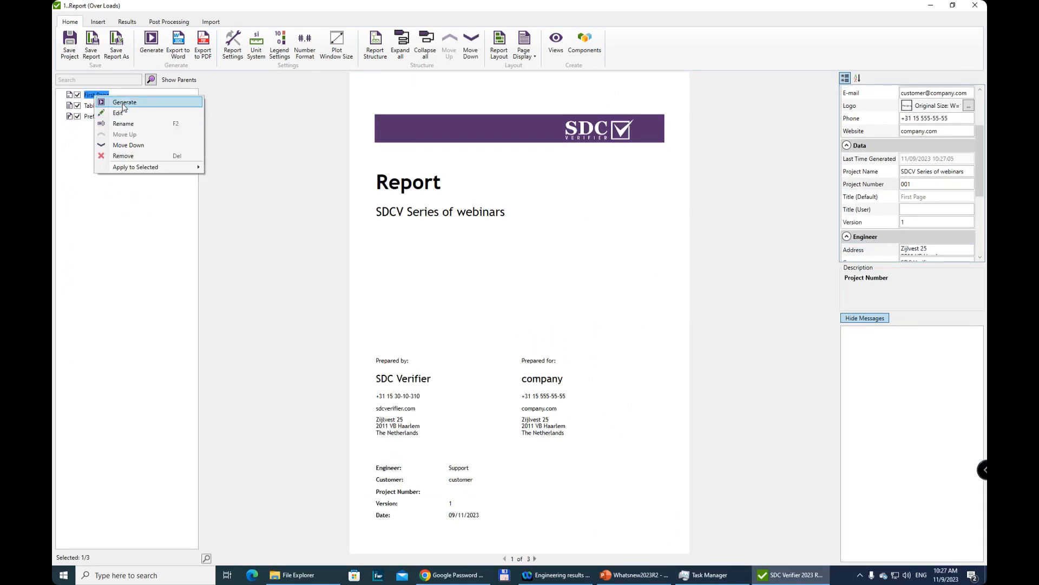
{"action": "left_click", "coordinate": [123, 103]}
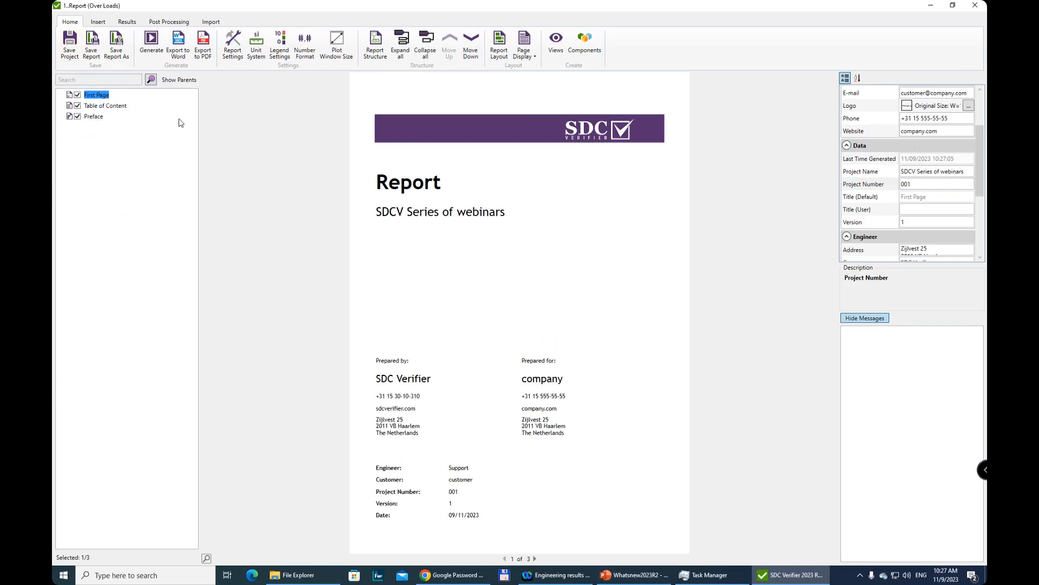
{"action": "scroll", "coordinate": [917, 203], "scroll_direction": "up", "scroll_amount": 3}
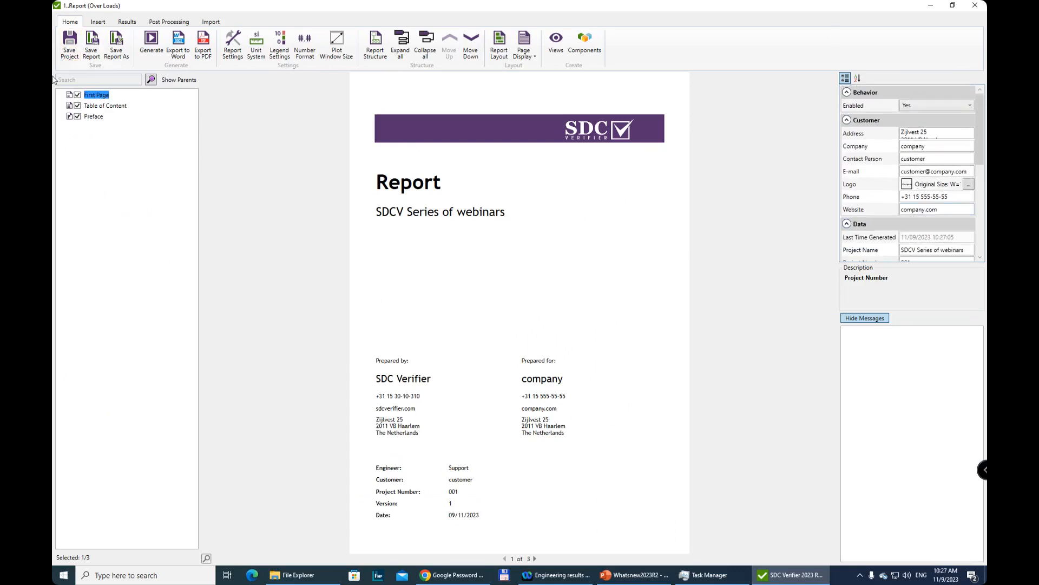
Generate the report's Preface page and examine its line on the software version used.
{"action": "left_click", "coordinate": [99, 106]}
{"action": "right_click", "coordinate": [98, 108]}
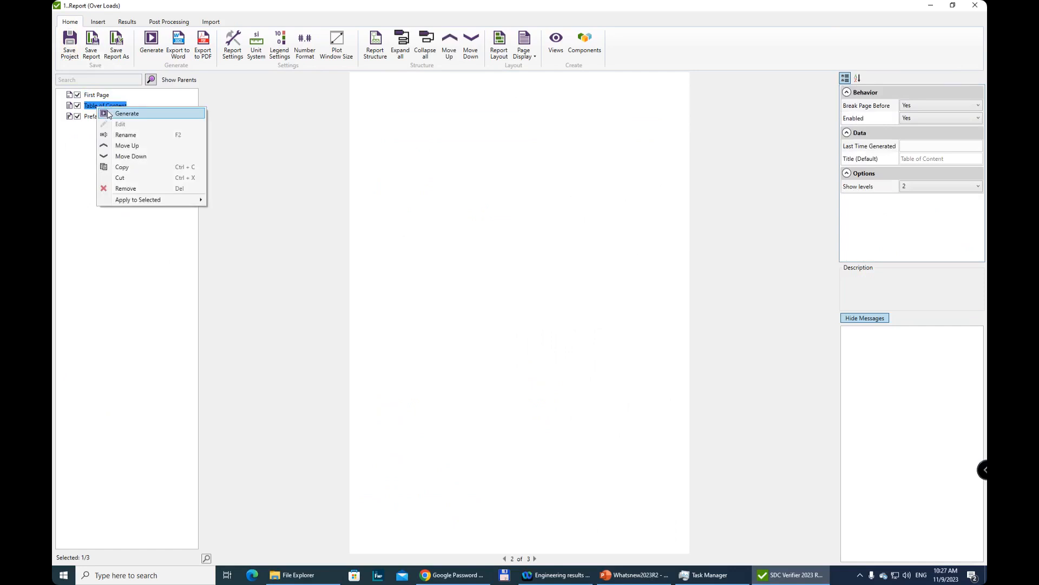
{"action": "left_click", "coordinate": [93, 116]}
{"action": "right_click", "coordinate": [94, 119]}
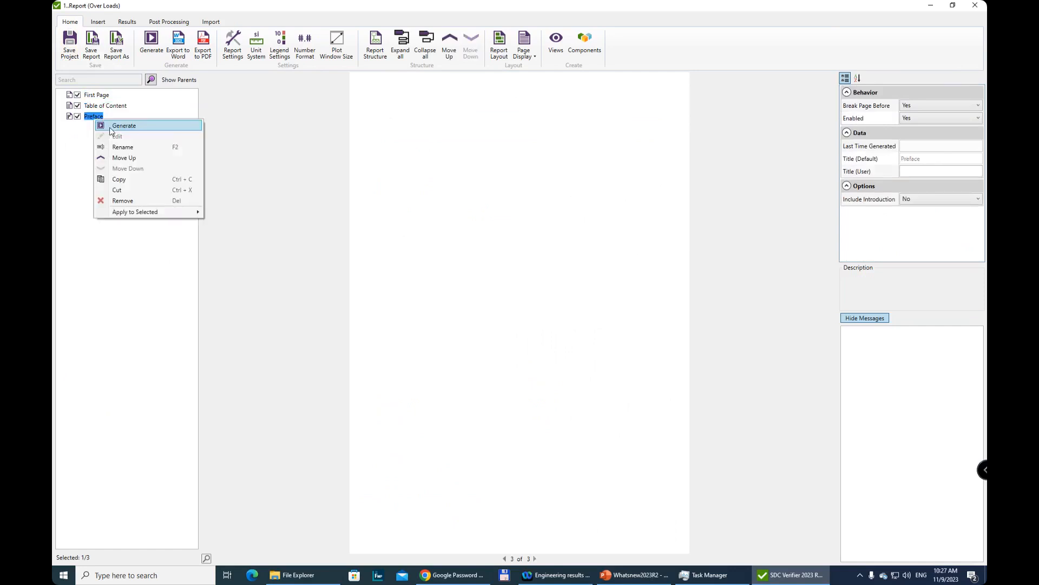
{"action": "left_click", "coordinate": [111, 129]}
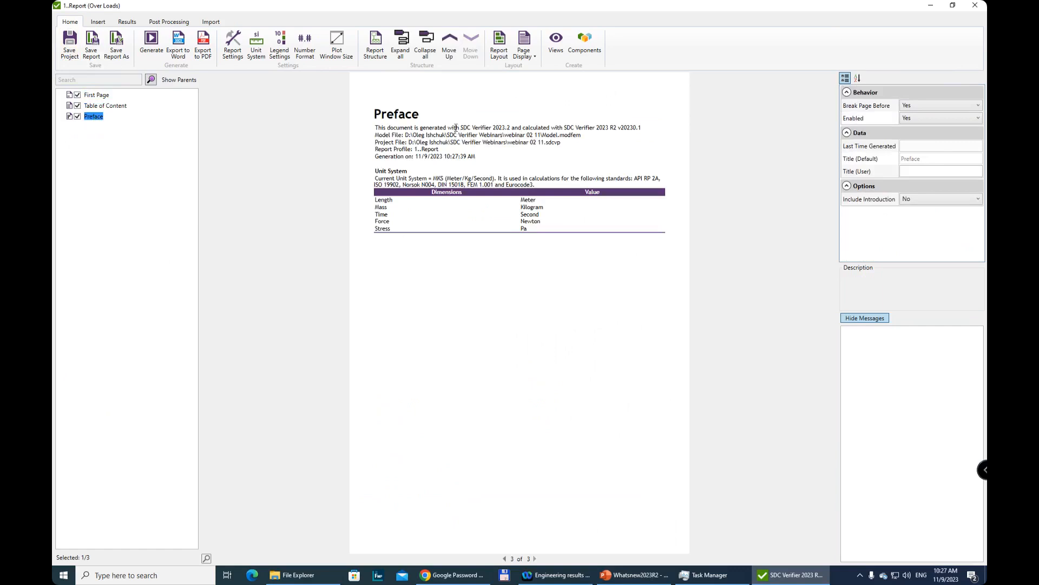
{"action": "left_click_drag", "start_coordinate": [460, 127], "coordinate": [551, 130]}
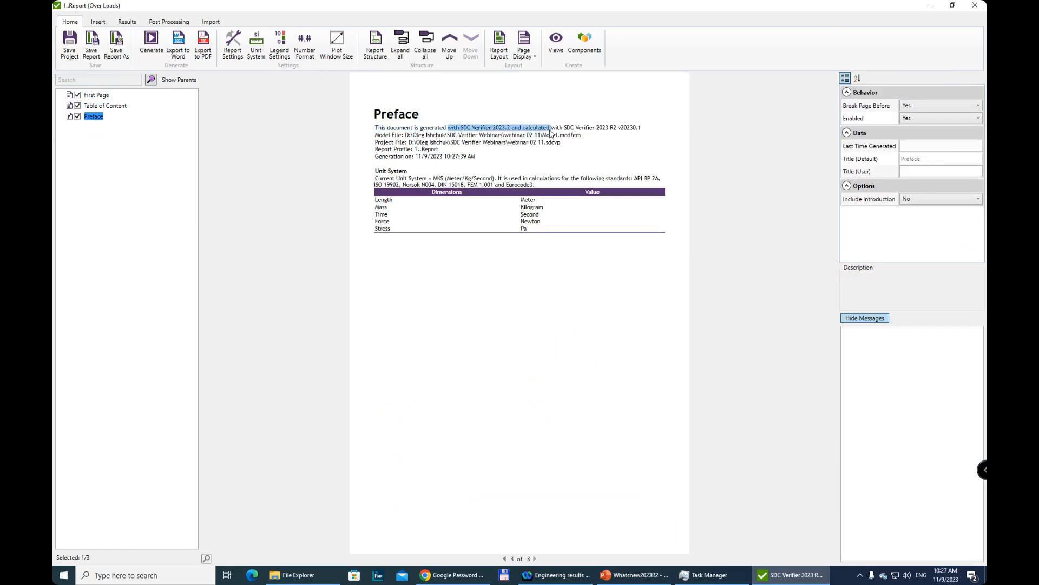
Review the file details in the report preface and try to open the report layout settings.
{"action": "left_click_drag", "start_coordinate": [376, 136], "coordinate": [636, 138]}
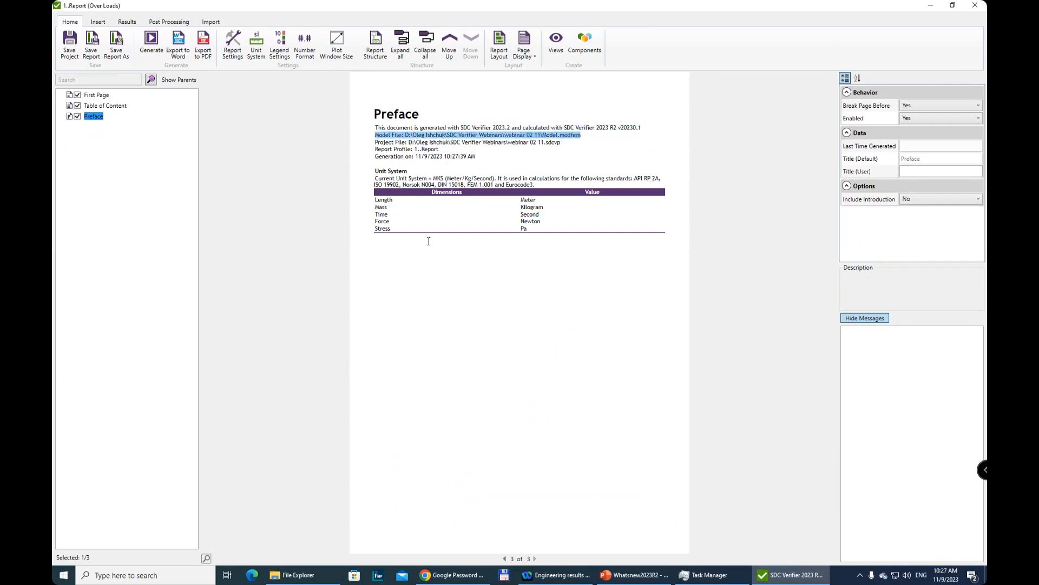
{"action": "left_click", "coordinate": [510, 325]}
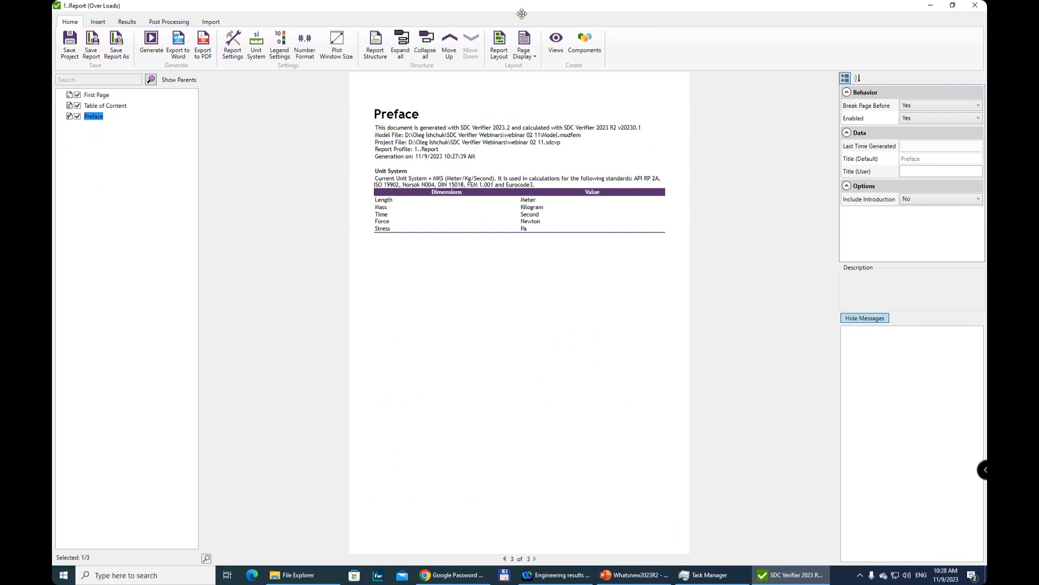
{"action": "left_click", "coordinate": [499, 47]}
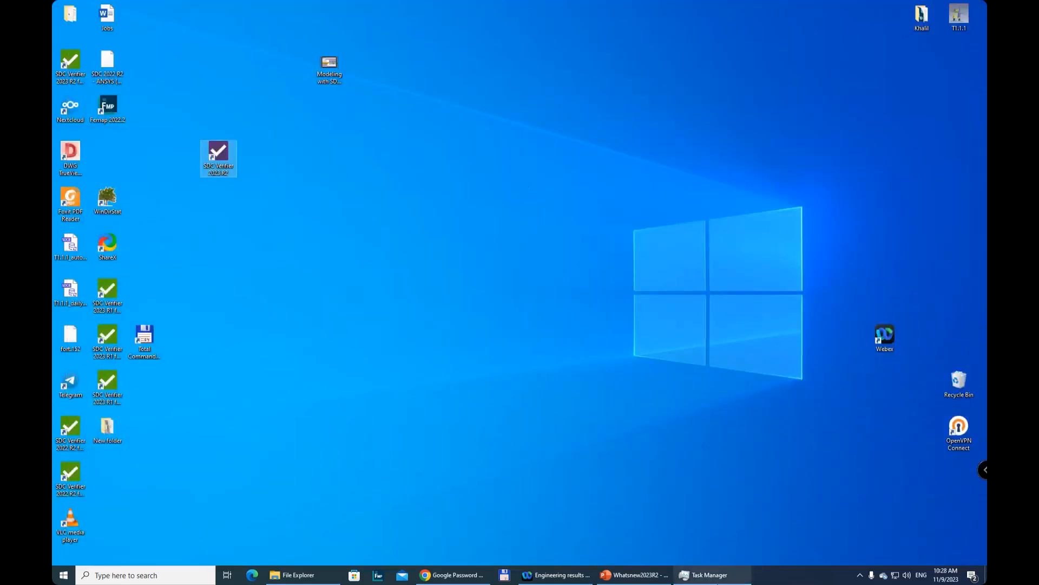
Start SDC Verifier 2023 R2 and try to open the recent project webinar 02 11.sdcvp.
{"action": "double_click", "coordinate": [218, 157]}
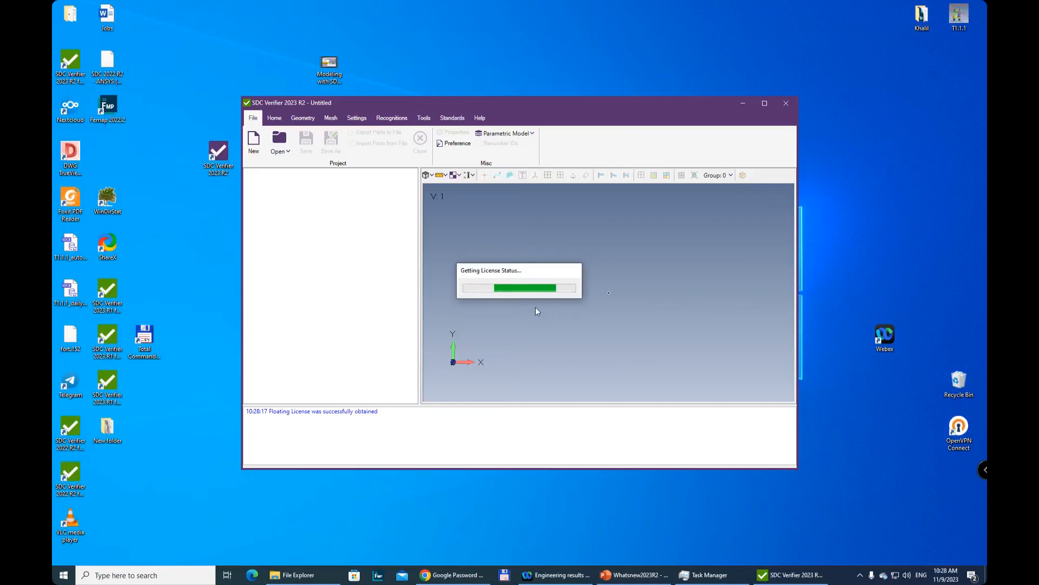
{"action": "left_click", "coordinate": [286, 154]}
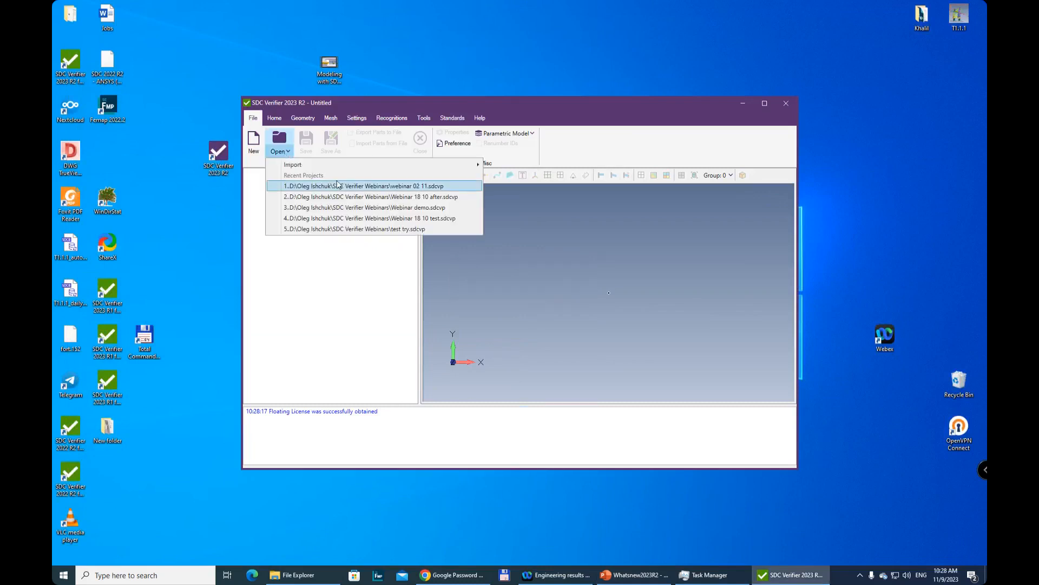
{"action": "left_click", "coordinate": [306, 187]}
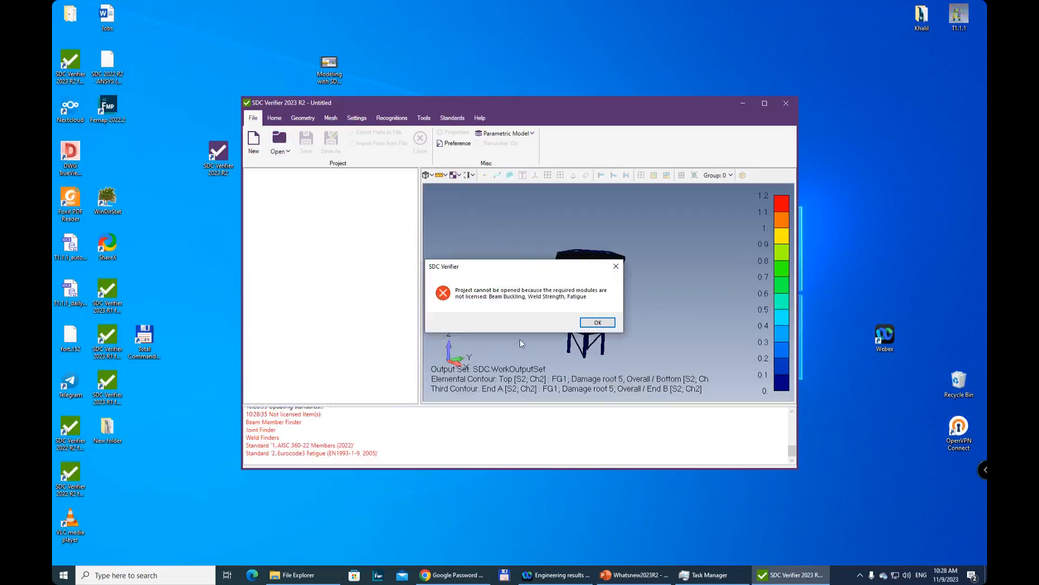
{"action": "left_click", "coordinate": [598, 322]}
Open the webinar 02 11 project file from the SDC Verifier Webinars folder.
{"action": "left_click", "coordinate": [282, 144]}
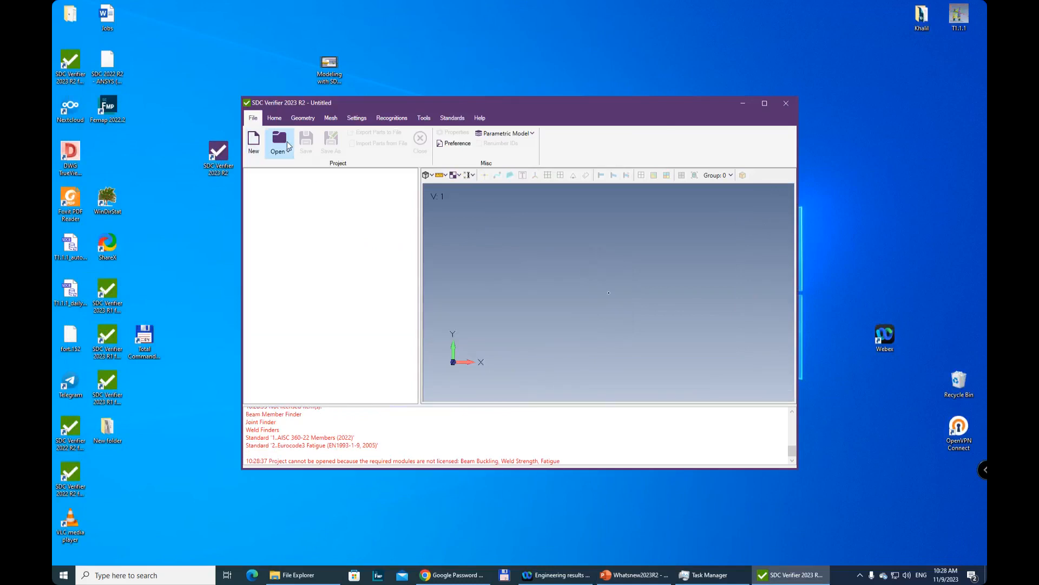
{"action": "left_click", "coordinate": [415, 197]}
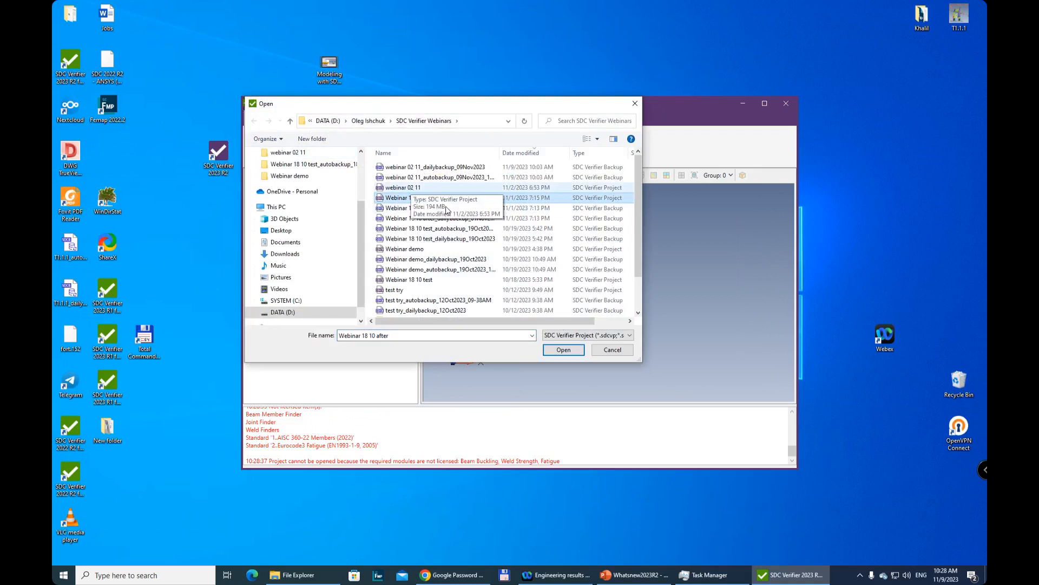
{"action": "left_click", "coordinate": [411, 188]}
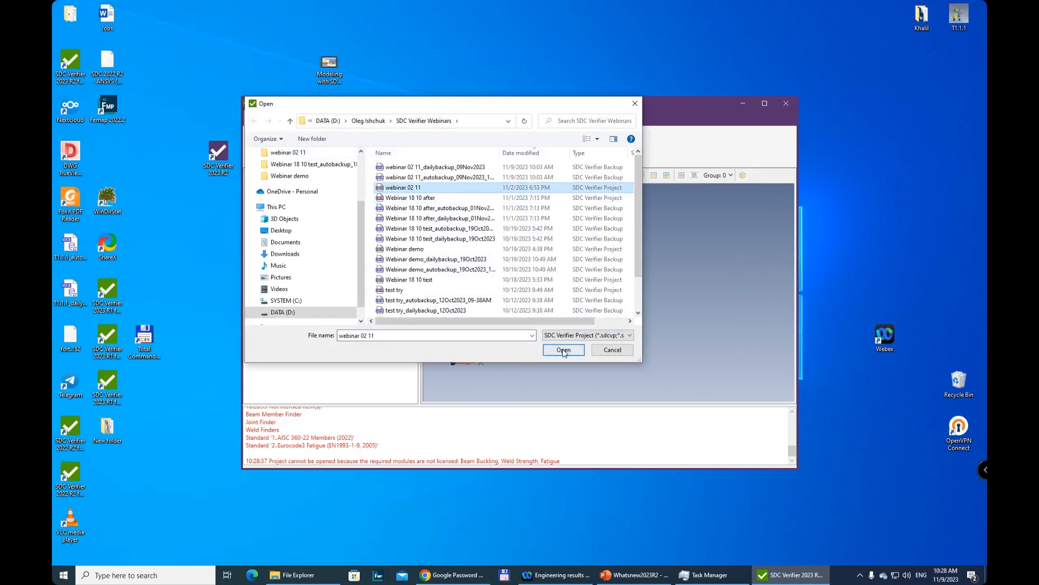
{"action": "left_click", "coordinate": [563, 350]}
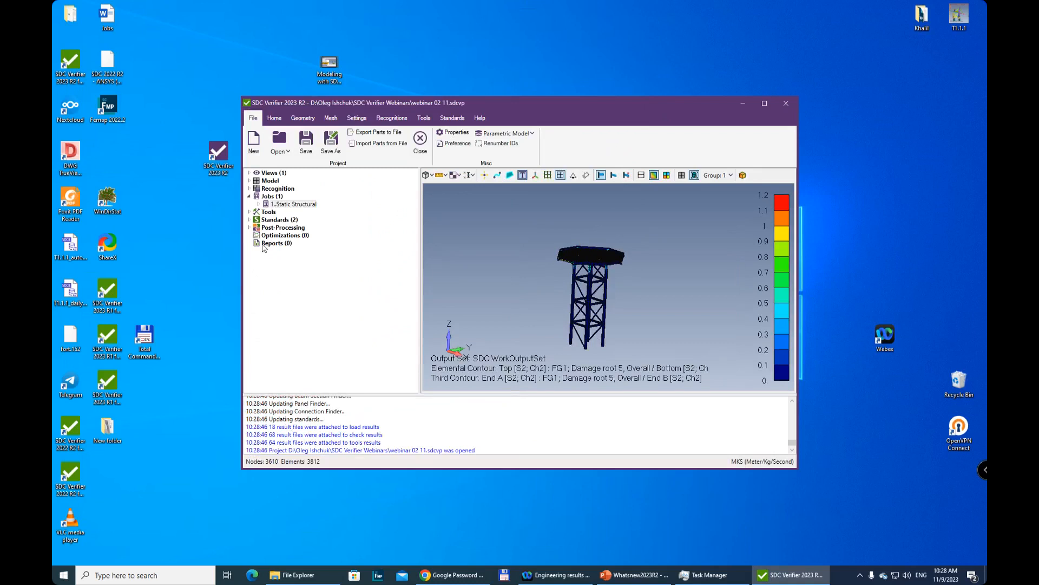
Add a new empty Designer report to the project.
{"action": "right_click", "coordinate": [264, 244]}
{"action": "mouse_move", "coordinate": [292, 251]}
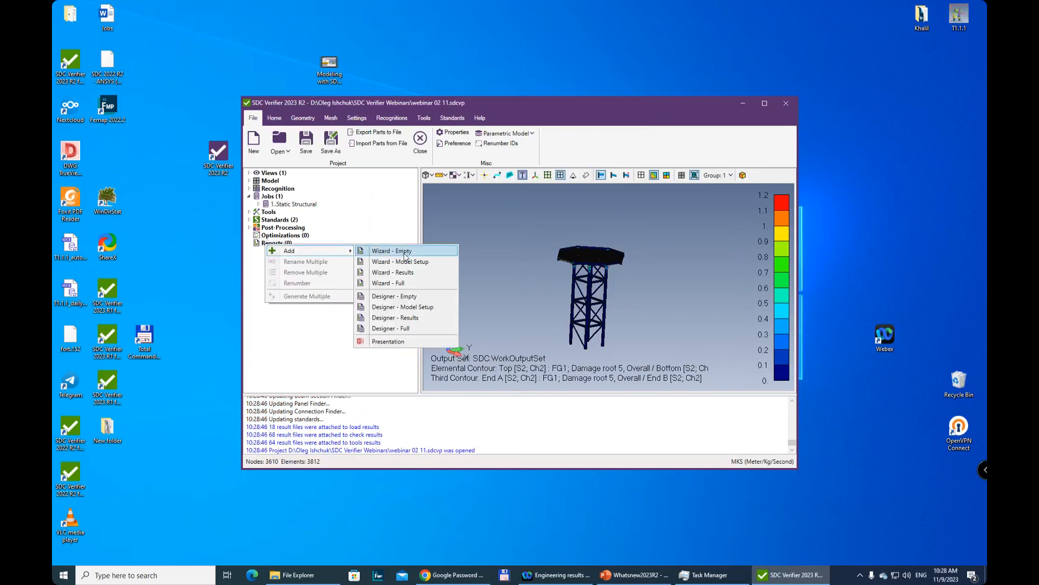
{"action": "left_click", "coordinate": [418, 299]}
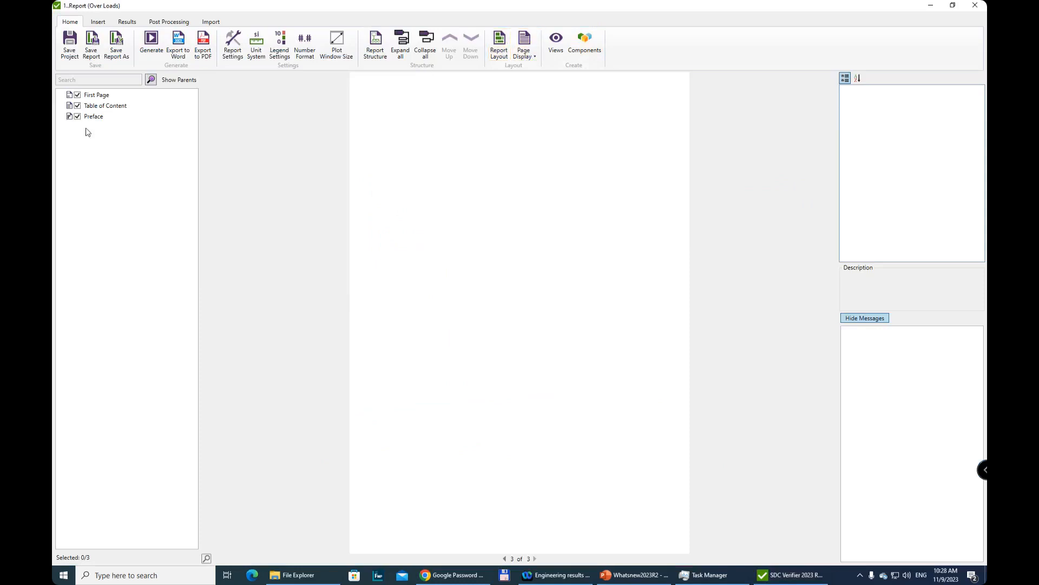
Generate the First Page of the report.
{"action": "left_click", "coordinate": [96, 96]}
{"action": "right_click", "coordinate": [95, 99]}
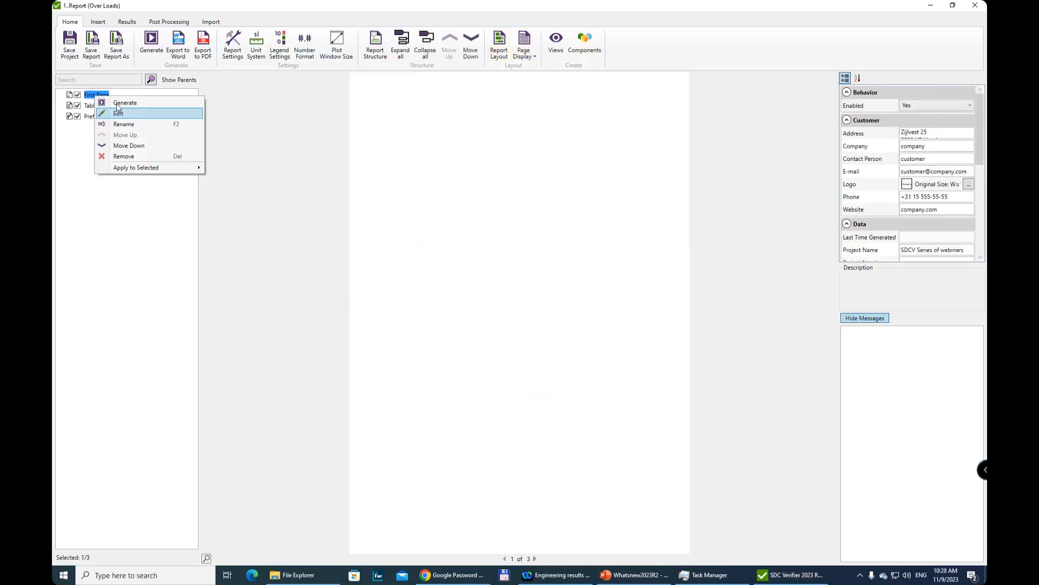
{"action": "left_click", "coordinate": [118, 104]}
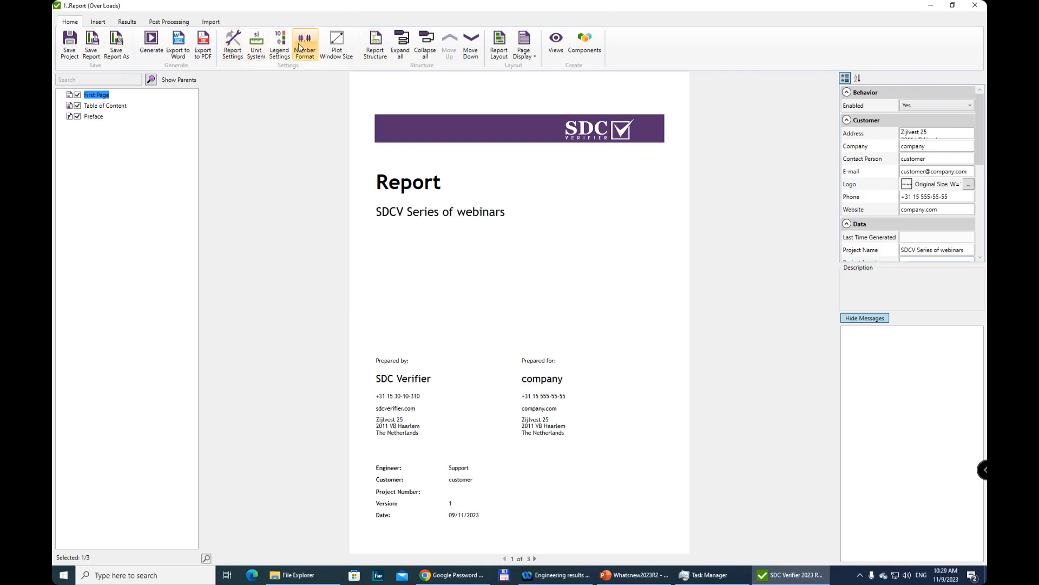
Insert the full Model Setup chapter and move FEM Model Description below the Preface.
{"action": "left_click", "coordinate": [98, 23]}
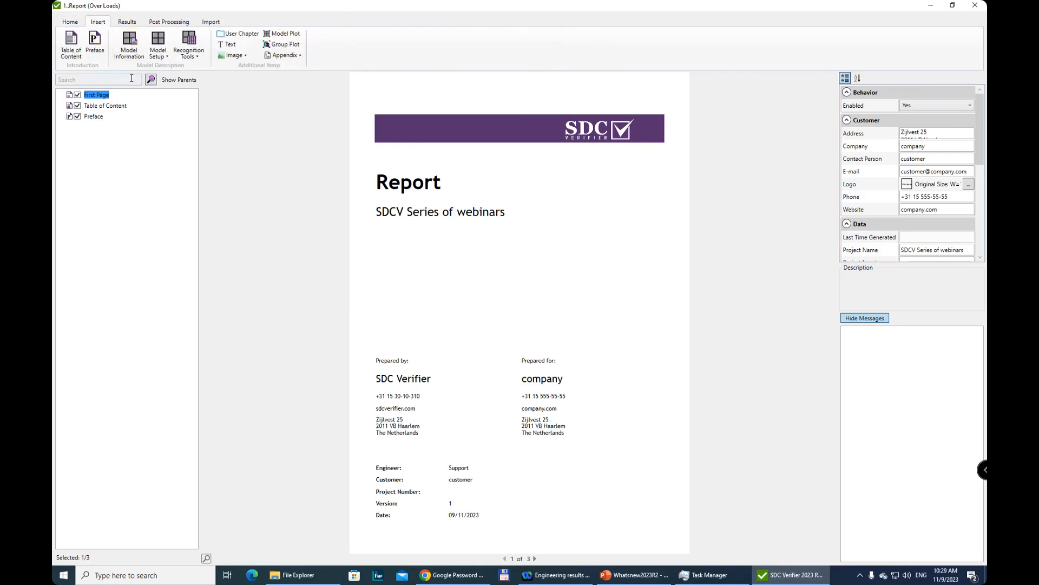
{"action": "left_click", "coordinate": [167, 59]}
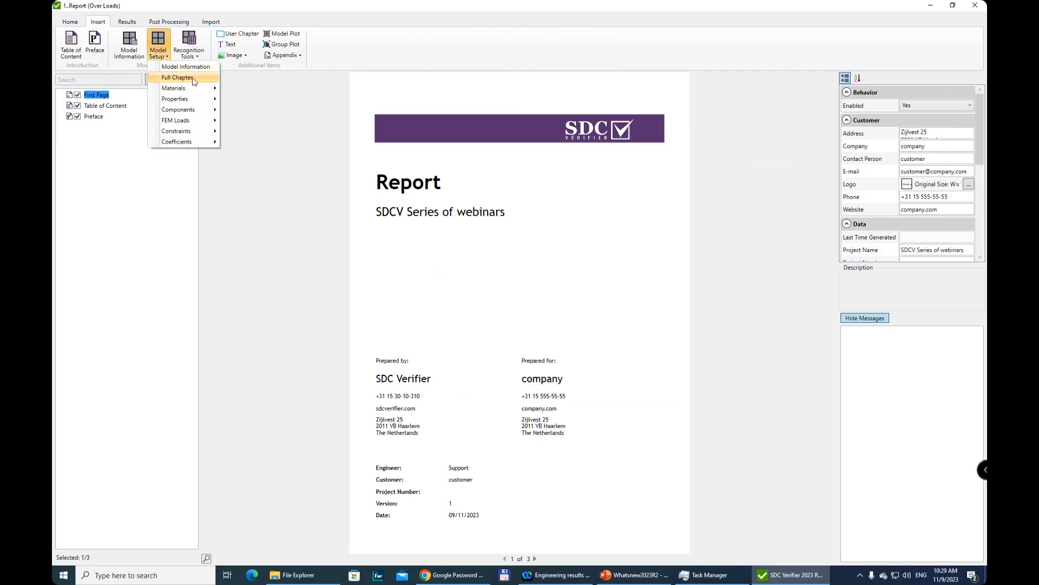
{"action": "left_click", "coordinate": [177, 78]}
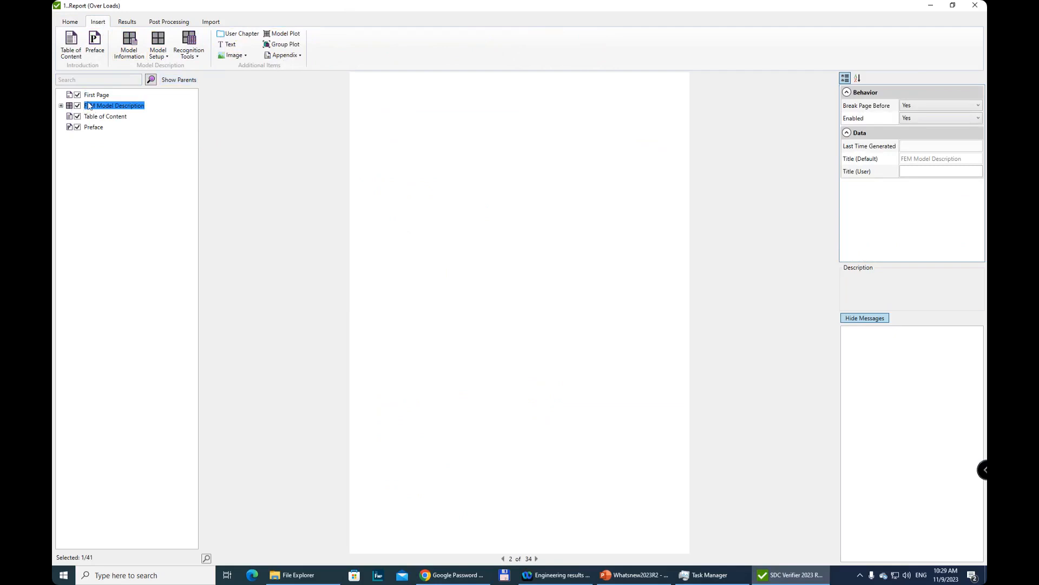
{"action": "left_click_drag", "start_coordinate": [120, 106], "coordinate": [124, 140]}
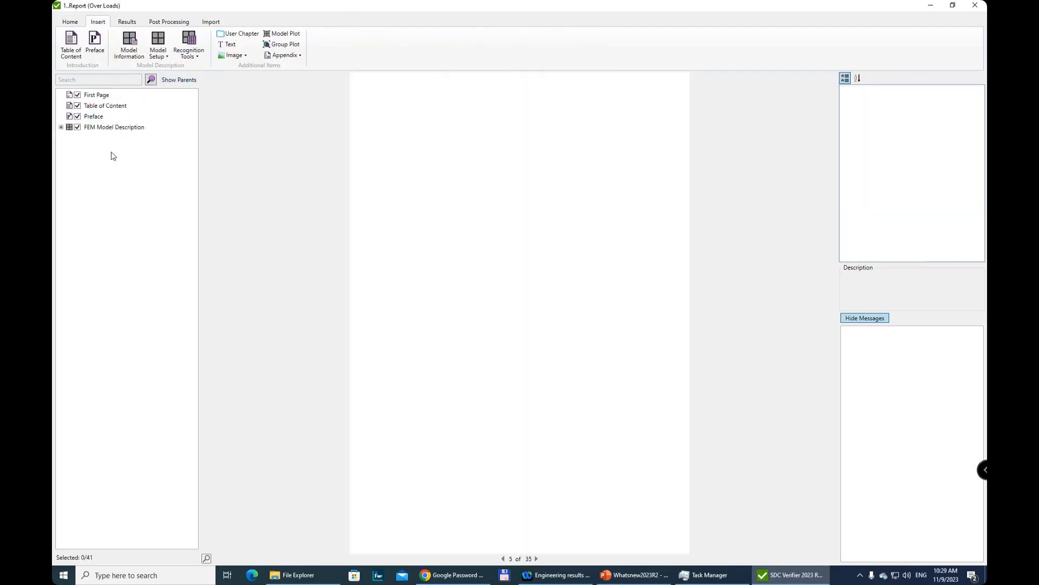
Inspect the contents of the FEM Model Description chapter and remove its Coefficients section.
{"action": "left_click", "coordinate": [61, 128]}
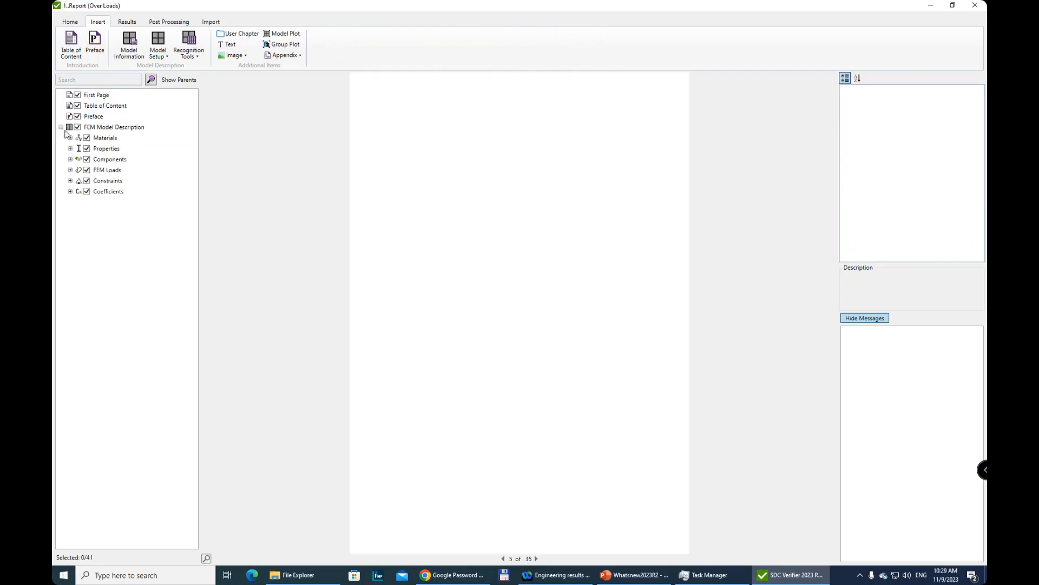
{"action": "left_click", "coordinate": [70, 159]}
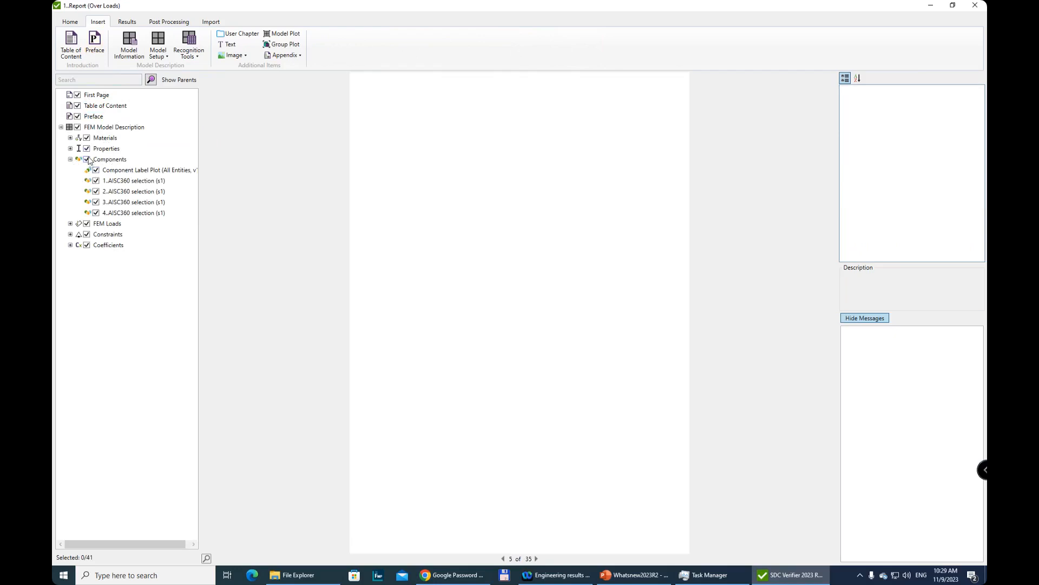
{"action": "left_click", "coordinate": [70, 159]}
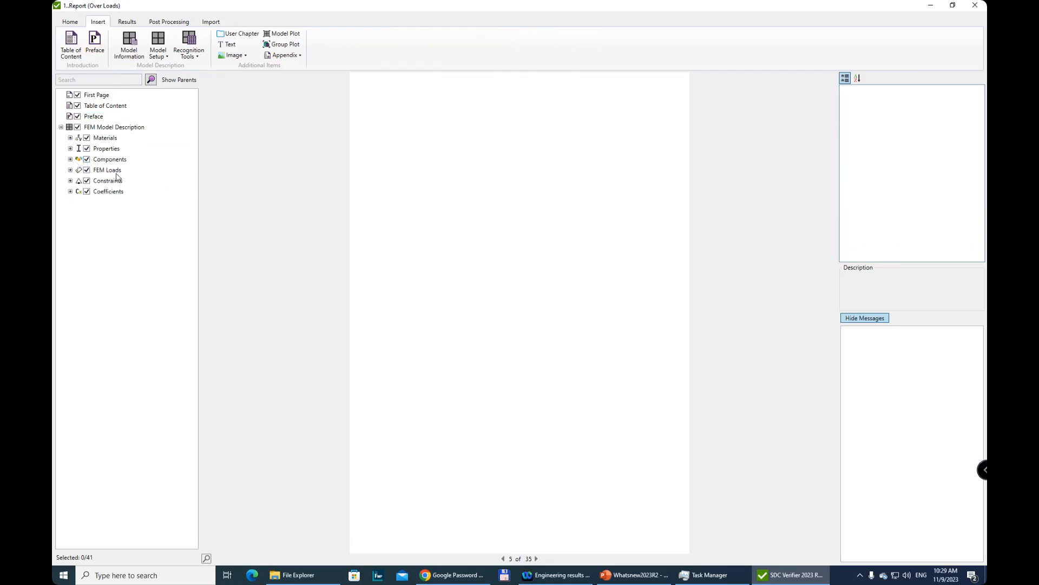
{"action": "left_click", "coordinate": [70, 191]}
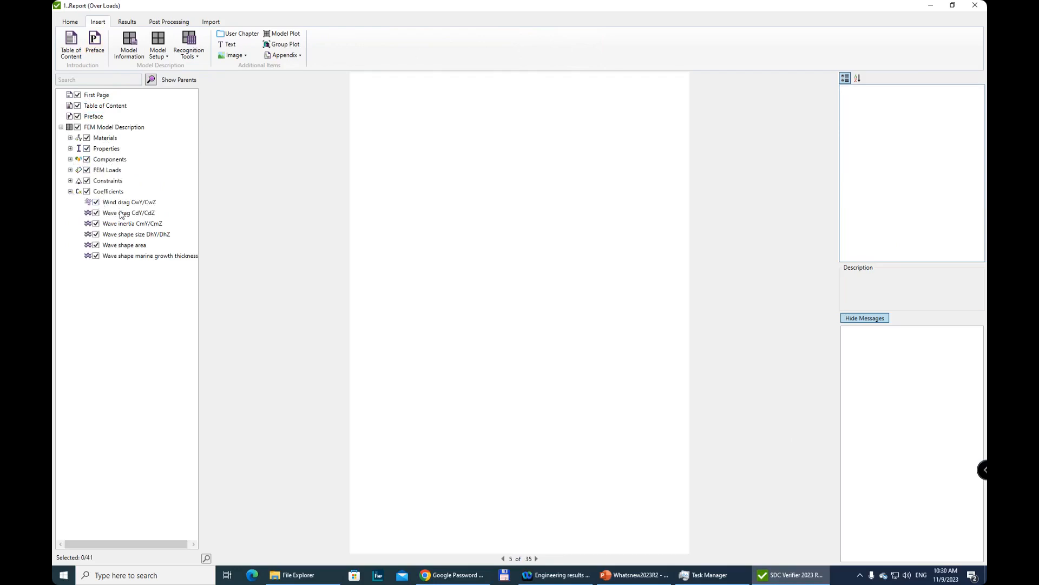
{"action": "left_click", "coordinate": [87, 192]}
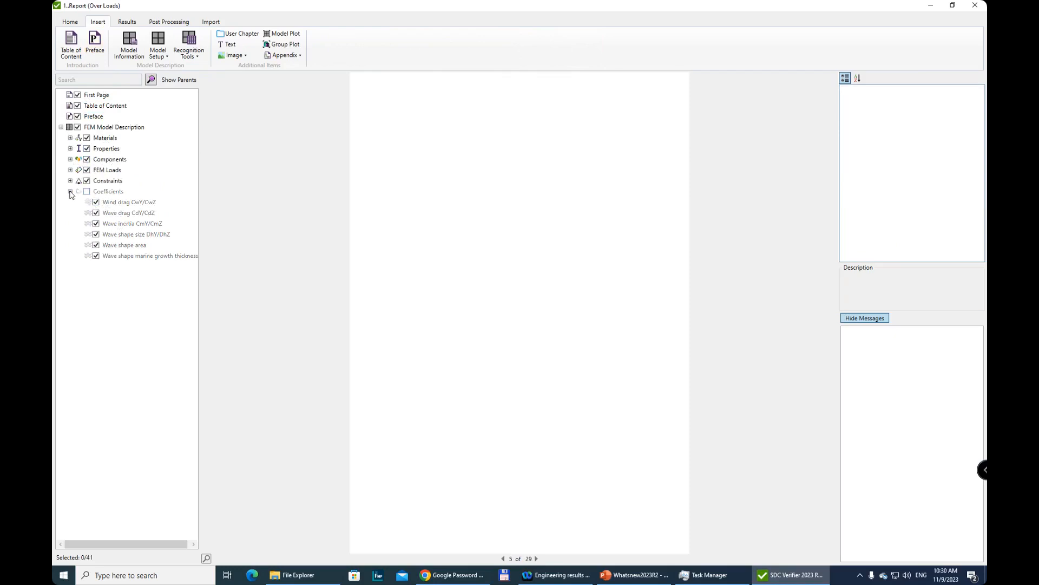
{"action": "left_click", "coordinate": [70, 193]}
{"action": "left_click", "coordinate": [87, 192]}
{"action": "left_click", "coordinate": [106, 191]}
{"action": "right_click", "coordinate": [107, 192]}
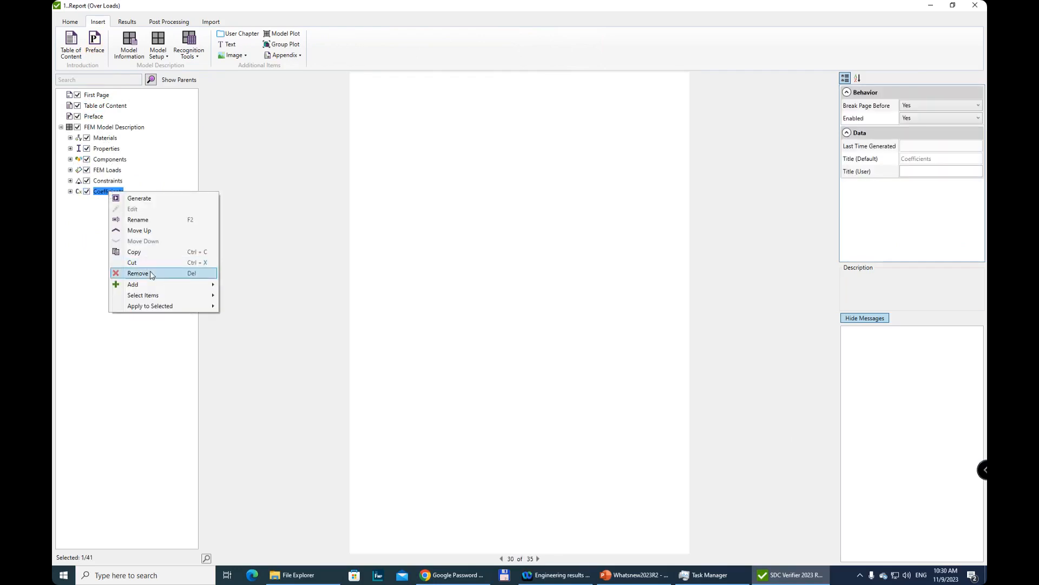
{"action": "left_click", "coordinate": [151, 275]}
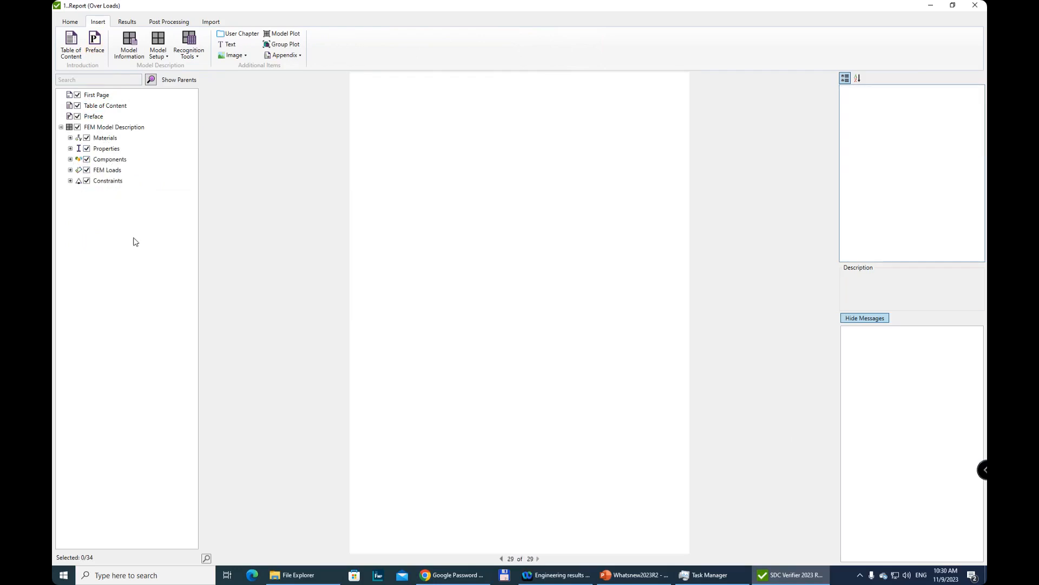
Exclude the Components section from FEM Model Description and generate the Properties section.
{"action": "left_click", "coordinate": [86, 159]}
{"action": "left_click", "coordinate": [71, 138]}
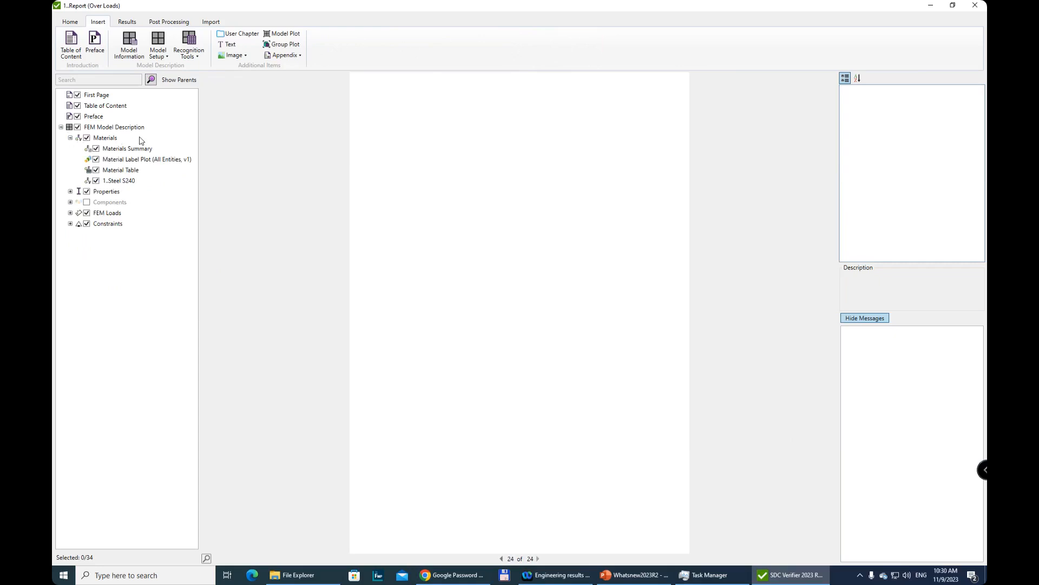
{"action": "left_click", "coordinate": [70, 192]}
{"action": "left_click", "coordinate": [70, 138]}
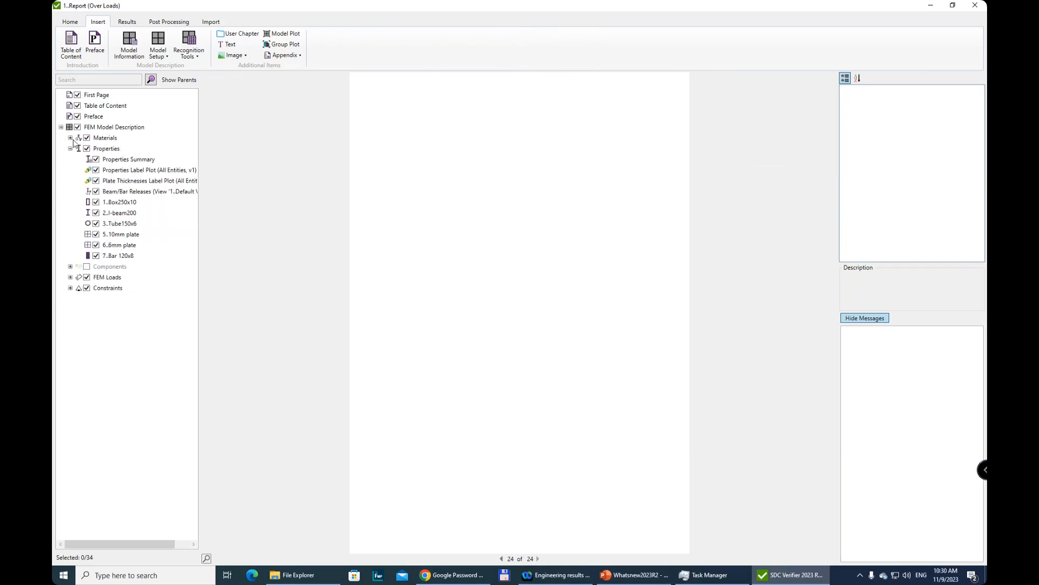
{"action": "right_click", "coordinate": [107, 152]}
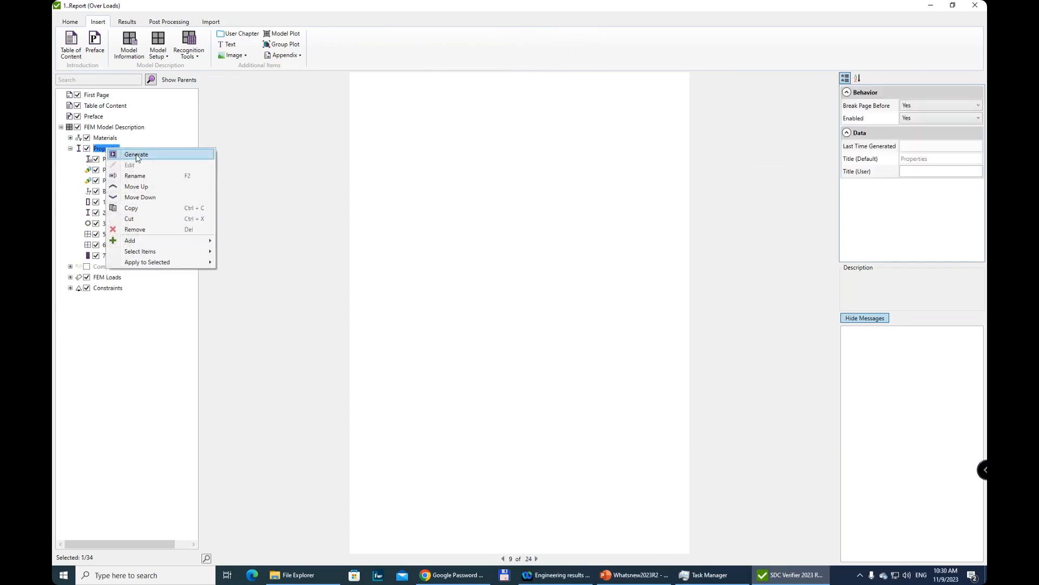
{"action": "left_click", "coordinate": [136, 155]}
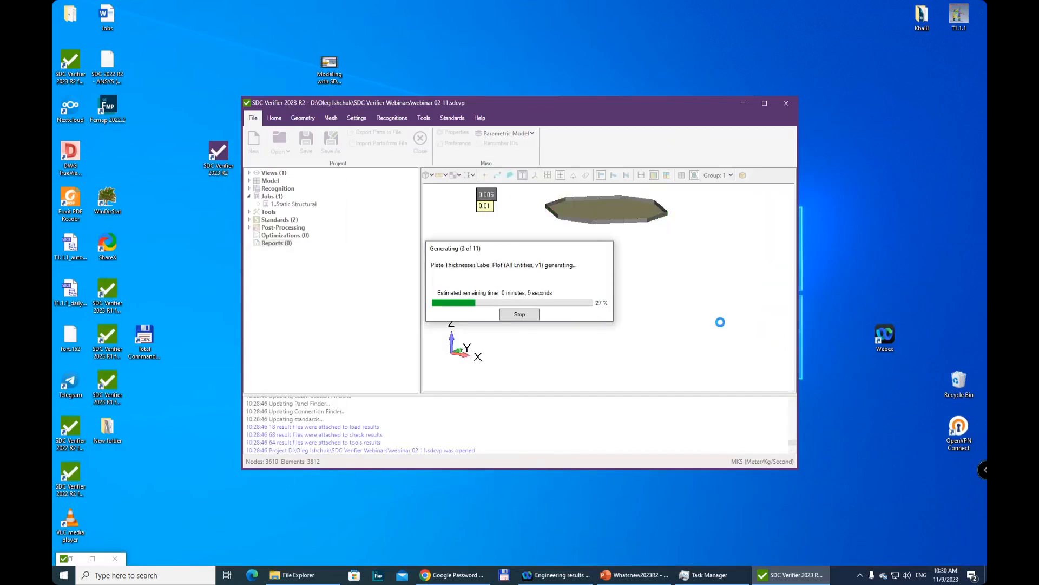
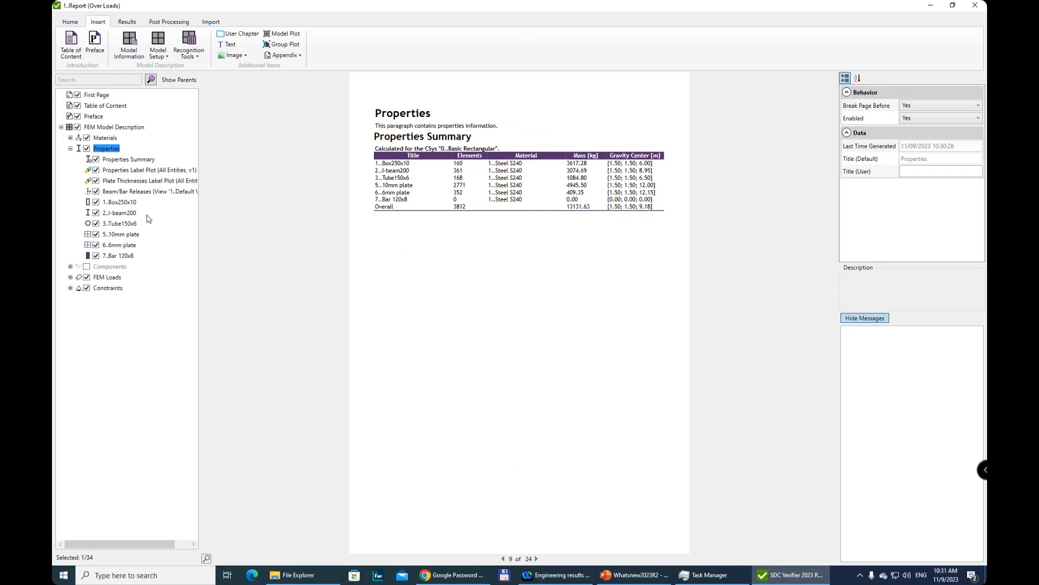
Review the generated Properties plots, exclude the Beam/Bar Releases item and show the 1..Box250x10 property page.
{"action": "left_click", "coordinate": [123, 172]}
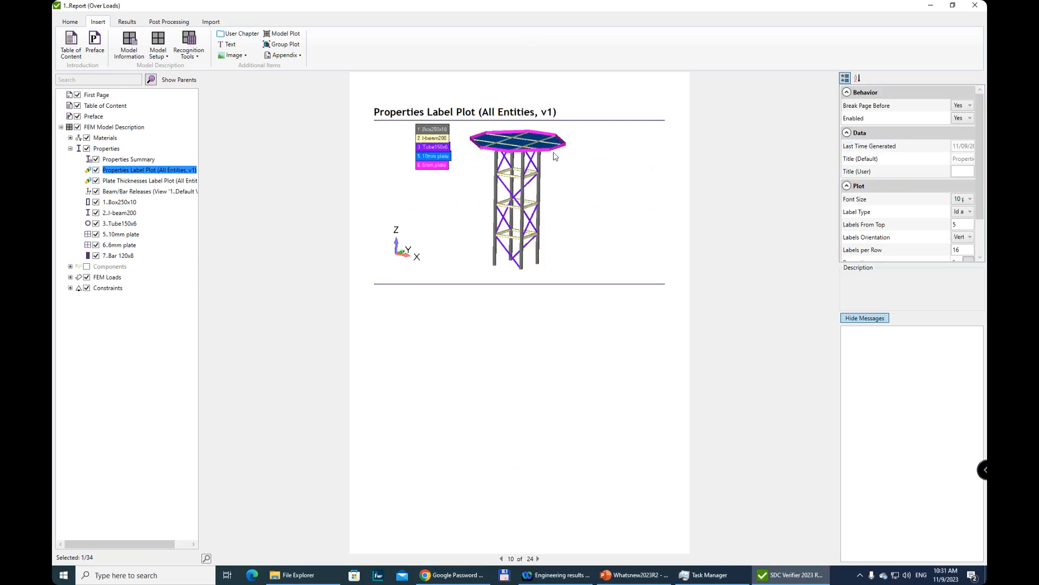
{"action": "left_click", "coordinate": [143, 182]}
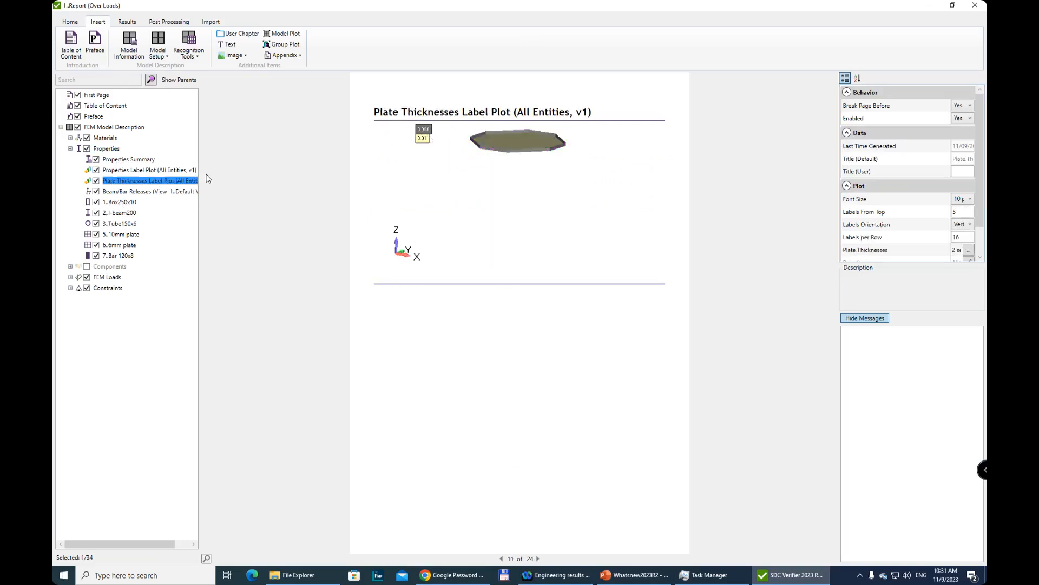
{"action": "left_click", "coordinate": [127, 193]}
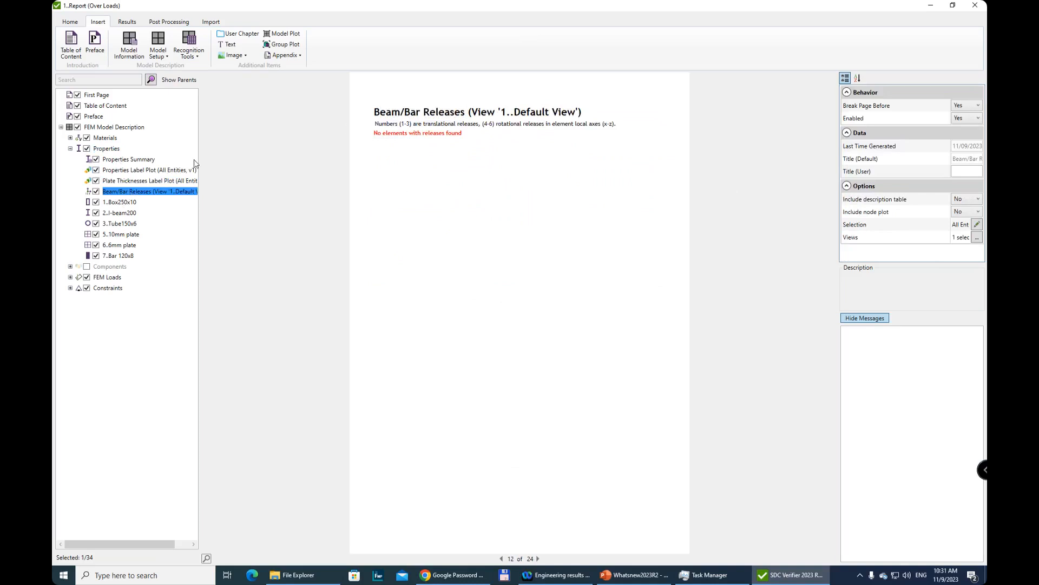
{"action": "left_click", "coordinate": [96, 192]}
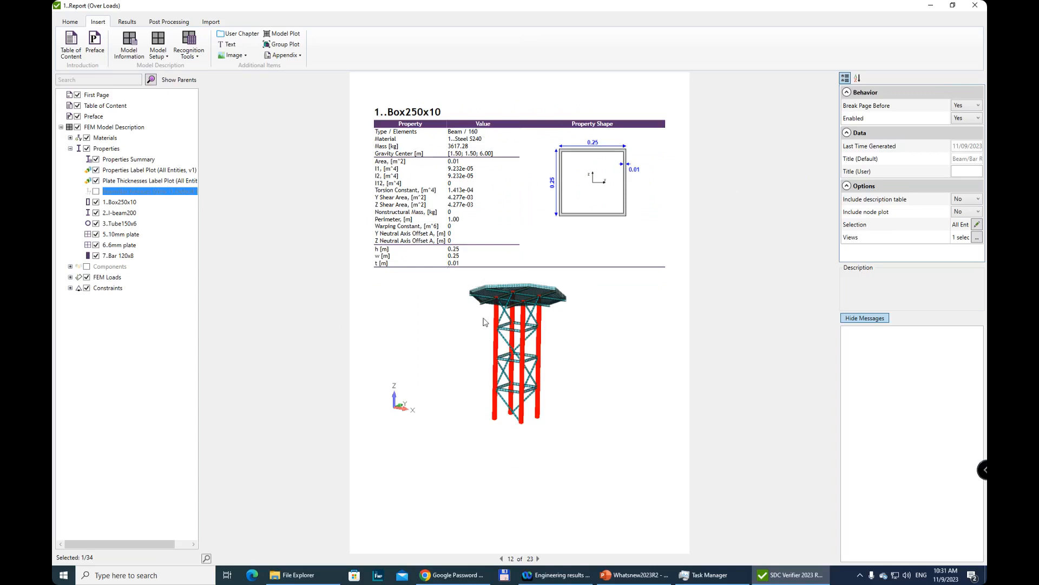
{"action": "left_click", "coordinate": [126, 204]}
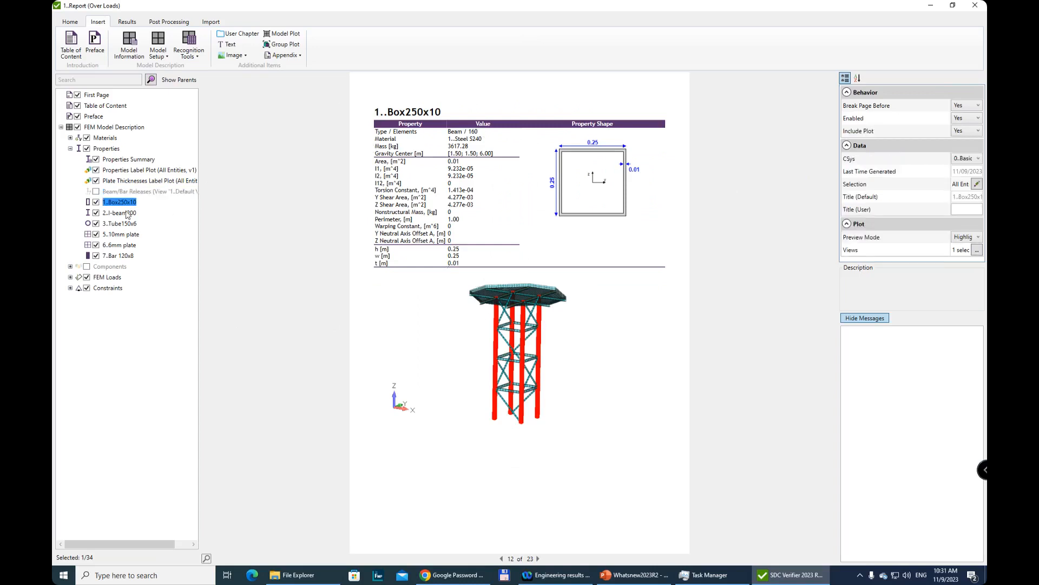
Review the remaining property pages from 2..I-beam200 onward and the Properties Summary, and exclude 7..Bar 120x8 from the report.
{"action": "left_click", "coordinate": [127, 214]}
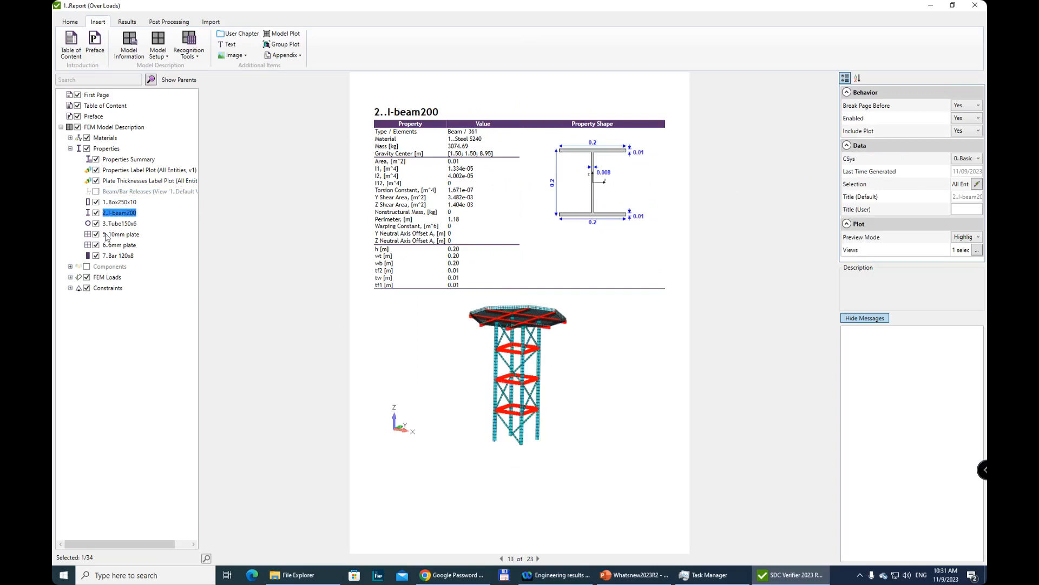
{"action": "left_click", "coordinate": [115, 224]}
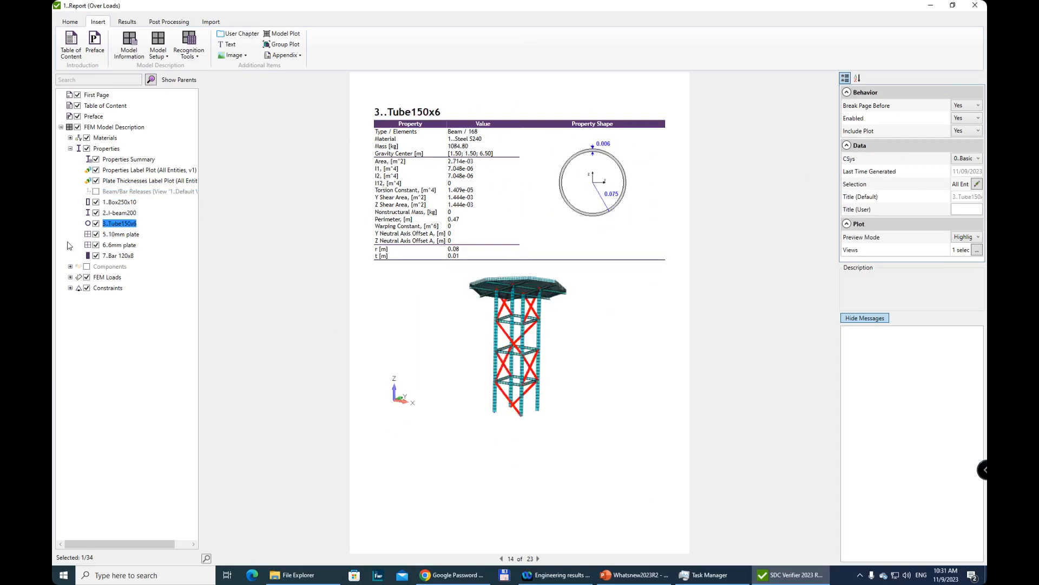
{"action": "left_click", "coordinate": [124, 235]}
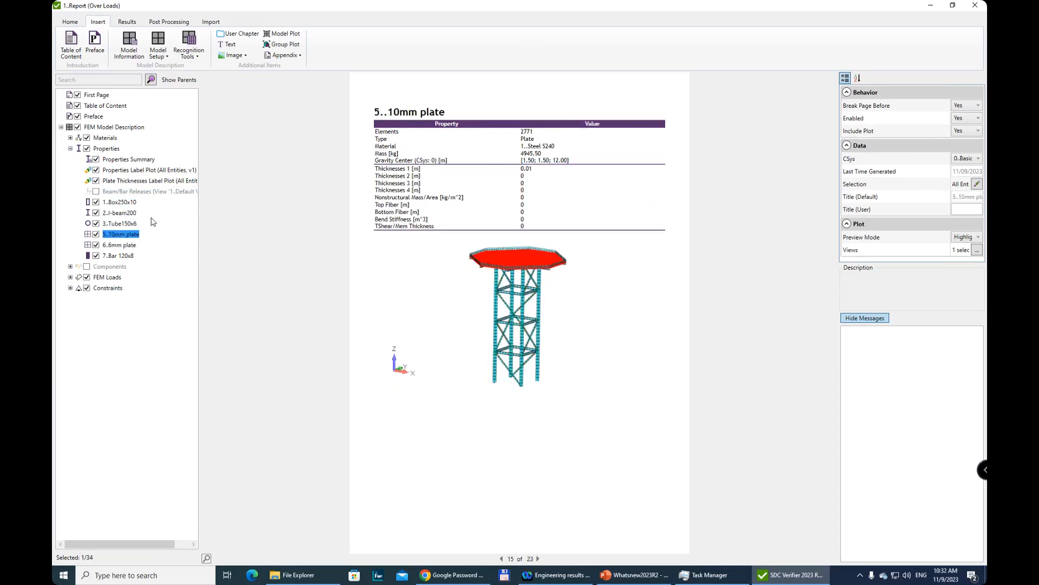
{"action": "left_click", "coordinate": [123, 245]}
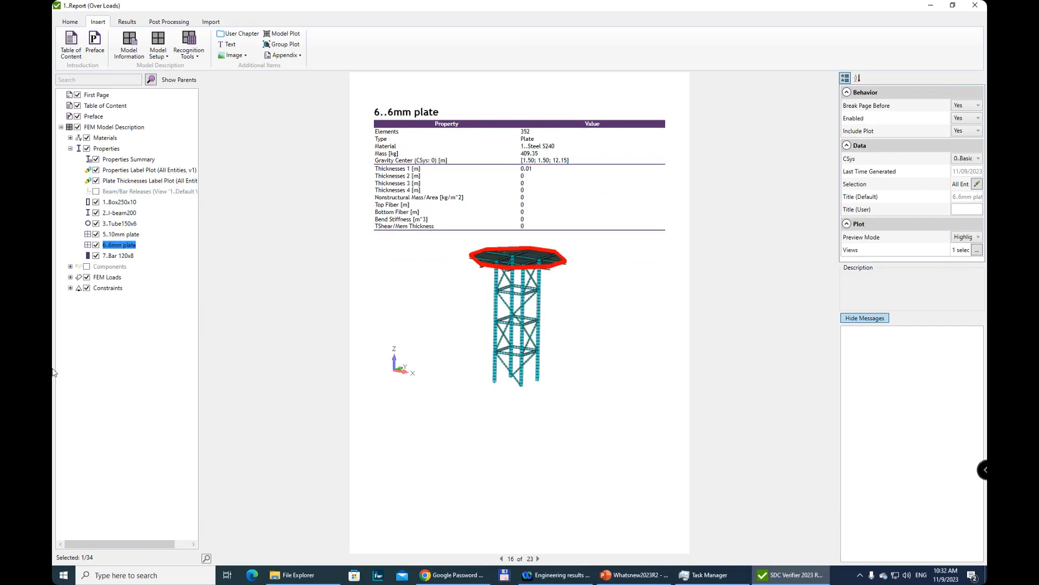
{"action": "left_click", "coordinate": [119, 256]}
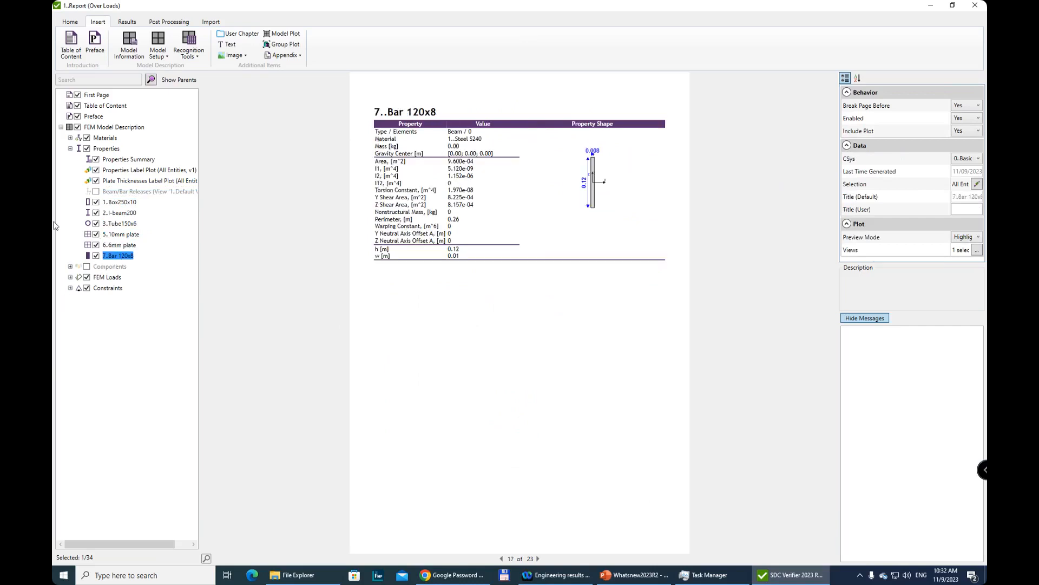
{"action": "left_click", "coordinate": [133, 161]}
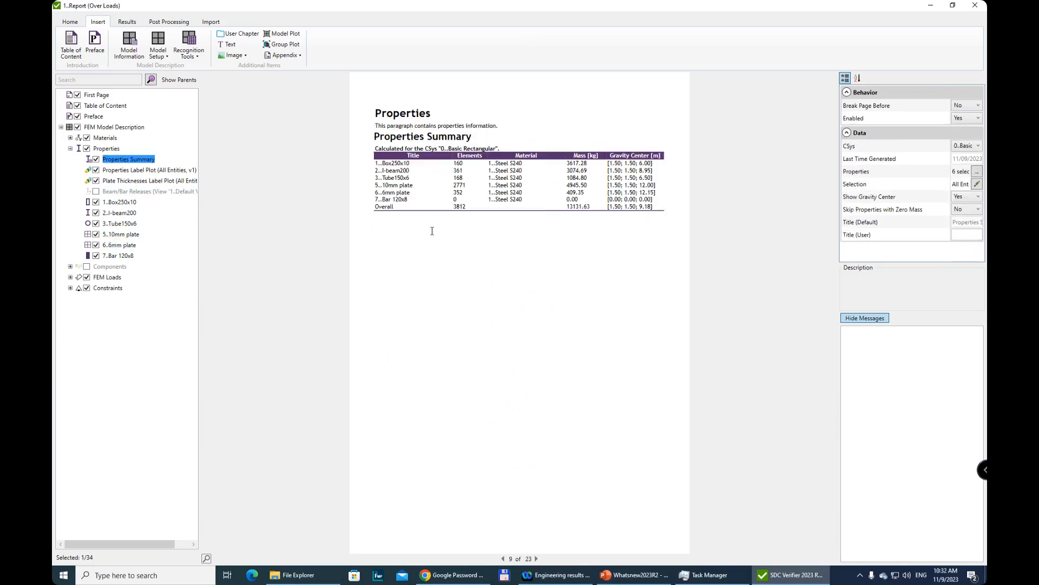
{"action": "left_click", "coordinate": [96, 255]}
Inspect the items under FEM Loads and Constraints, and collapse the FEM Model Description chapter.
{"action": "left_click", "coordinate": [99, 278]}
{"action": "left_click", "coordinate": [71, 277]}
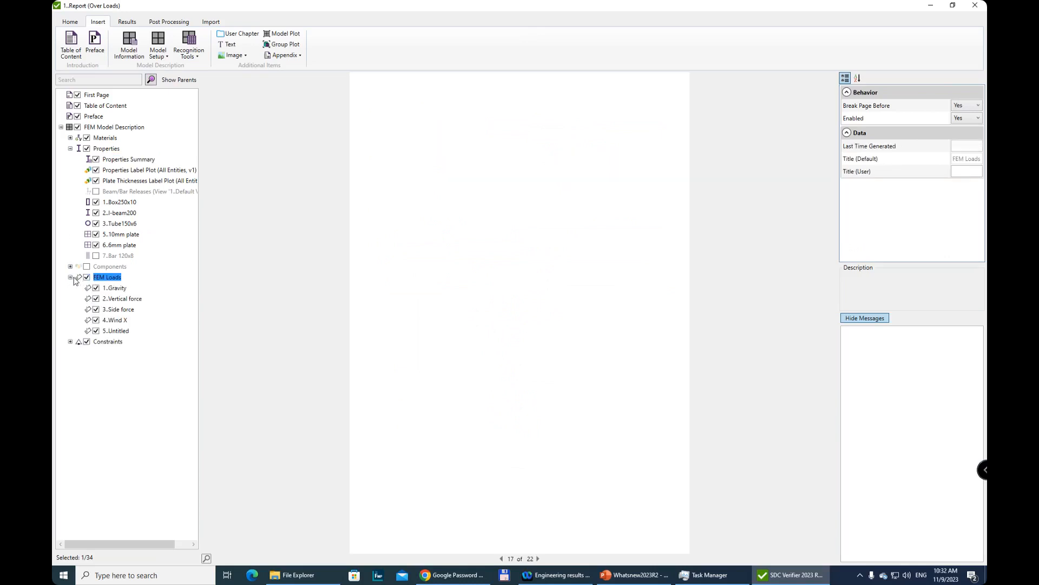
{"action": "left_click", "coordinate": [70, 342]}
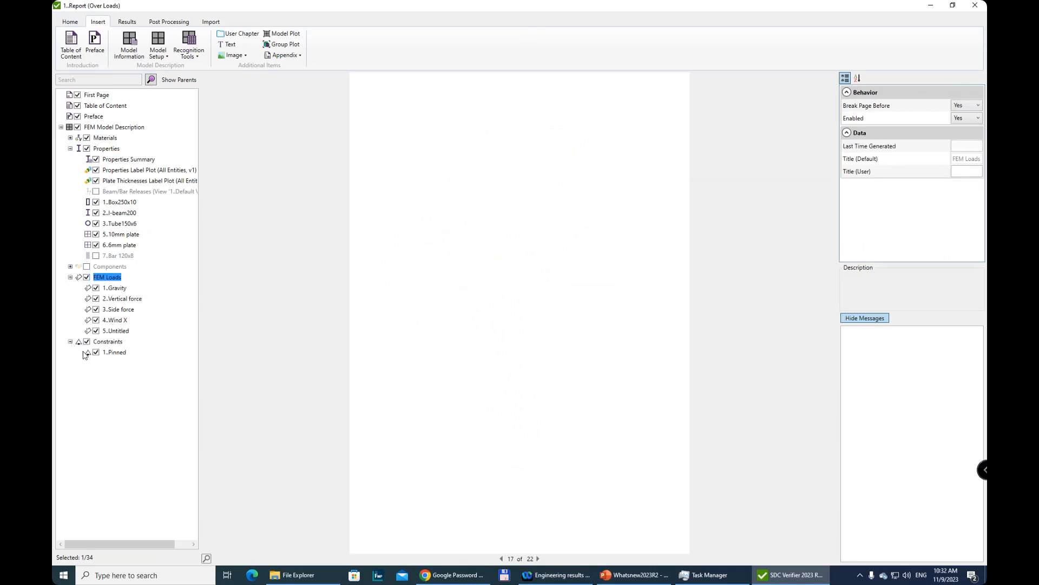
{"action": "left_click", "coordinate": [70, 277]}
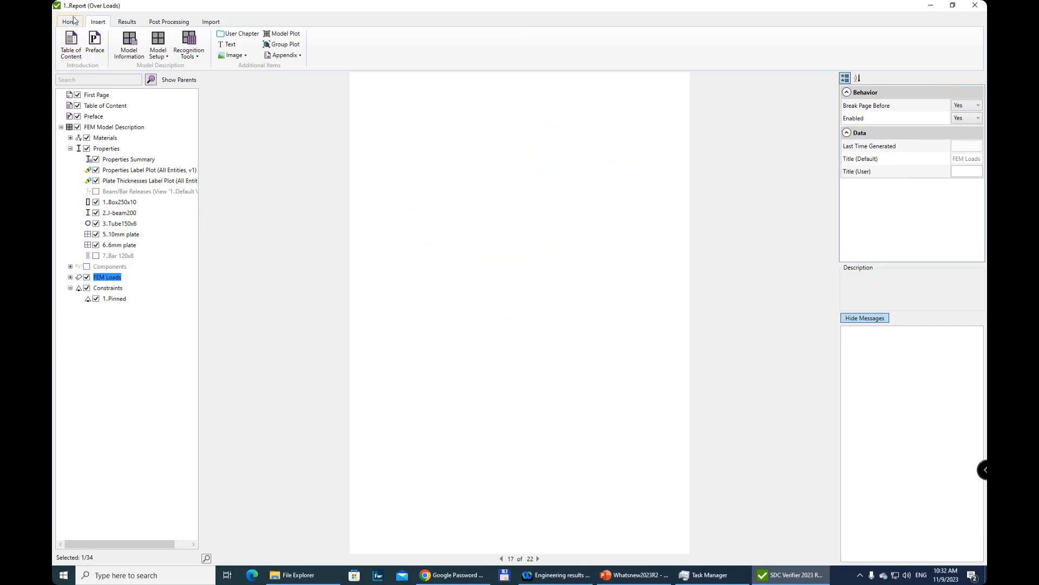
{"action": "left_click", "coordinate": [61, 127]}
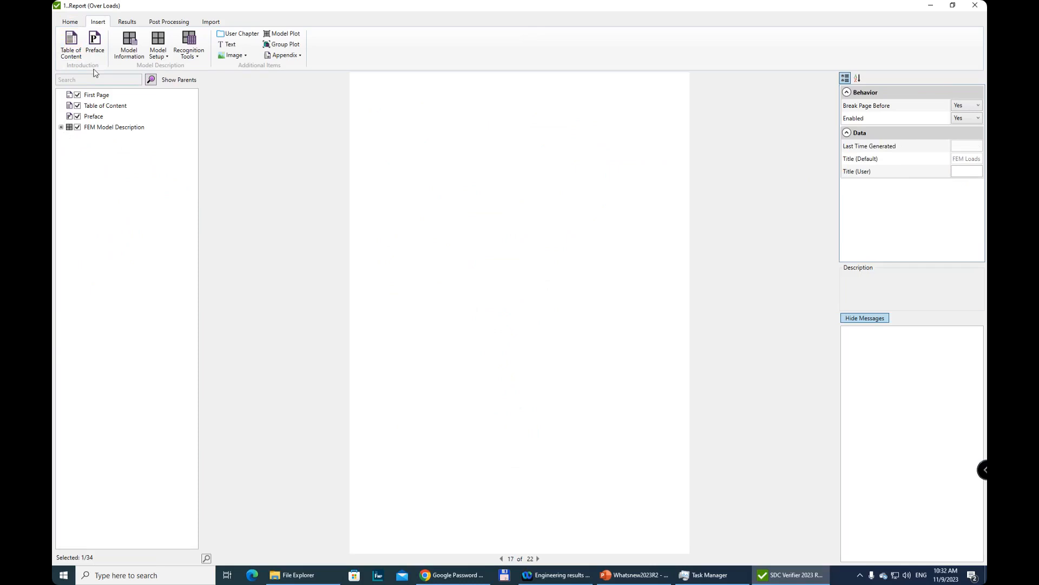
Add Equivalent stress criteria plots on All Entities for all individual loads, load sets and load groups of the Static Structural job.
{"action": "left_click", "coordinate": [128, 24]}
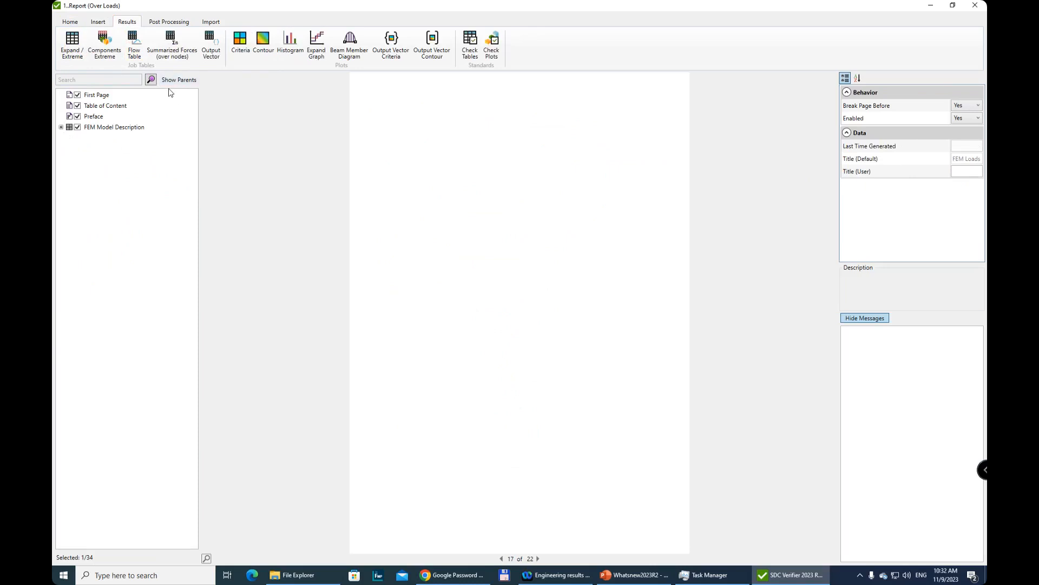
{"action": "left_click", "coordinate": [242, 41]}
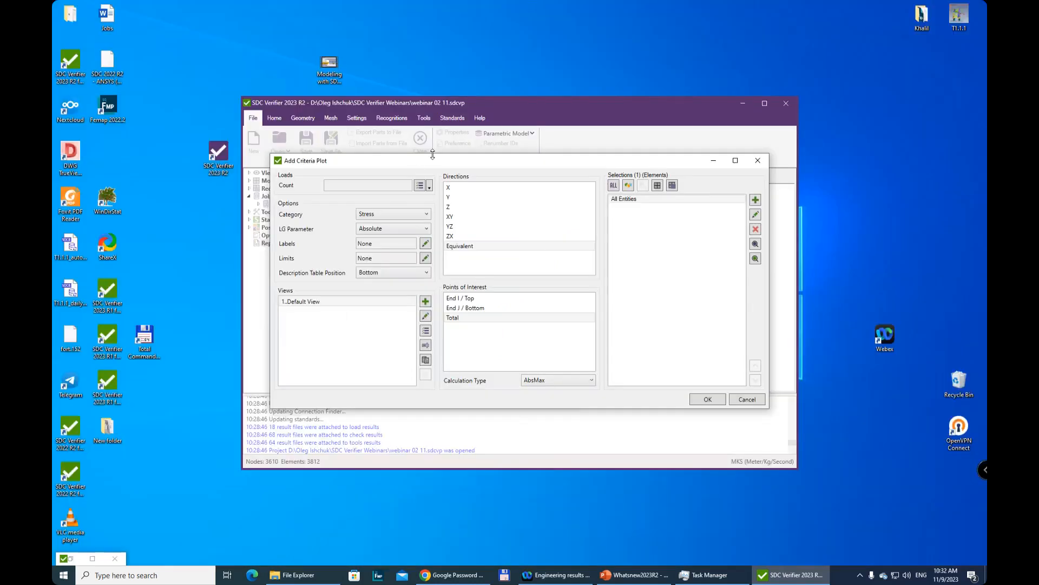
{"action": "left_click", "coordinate": [419, 186]}
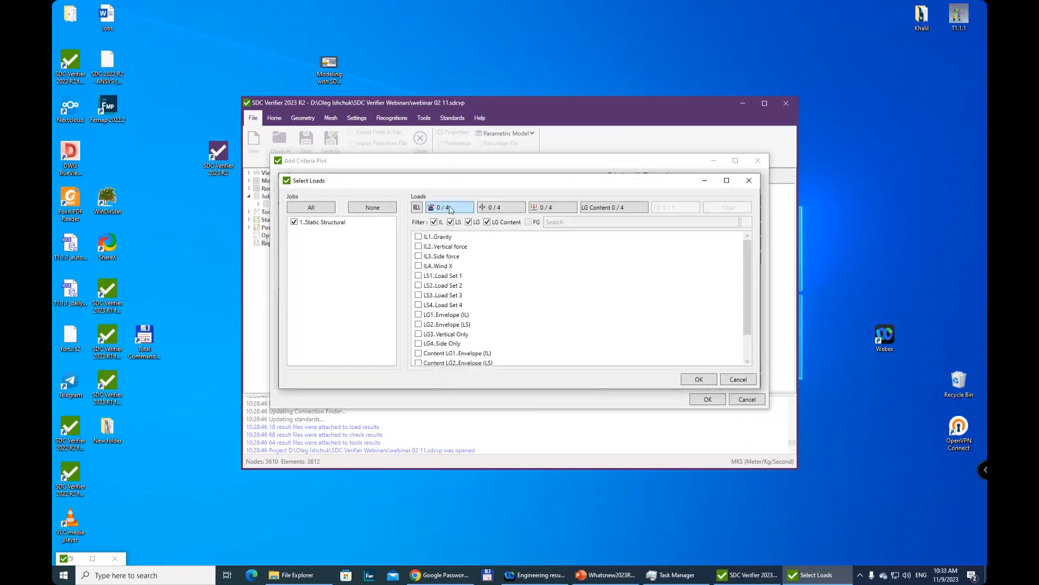
{"action": "left_click", "coordinate": [458, 209]}
{"action": "left_click", "coordinate": [514, 209]}
{"action": "left_click", "coordinate": [567, 209]}
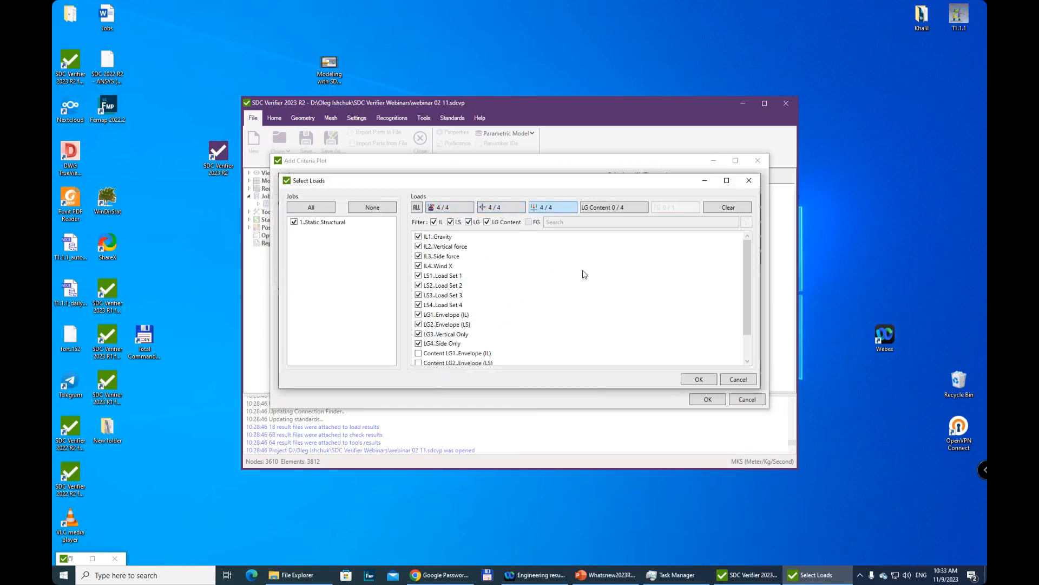
{"action": "left_click", "coordinate": [694, 379]}
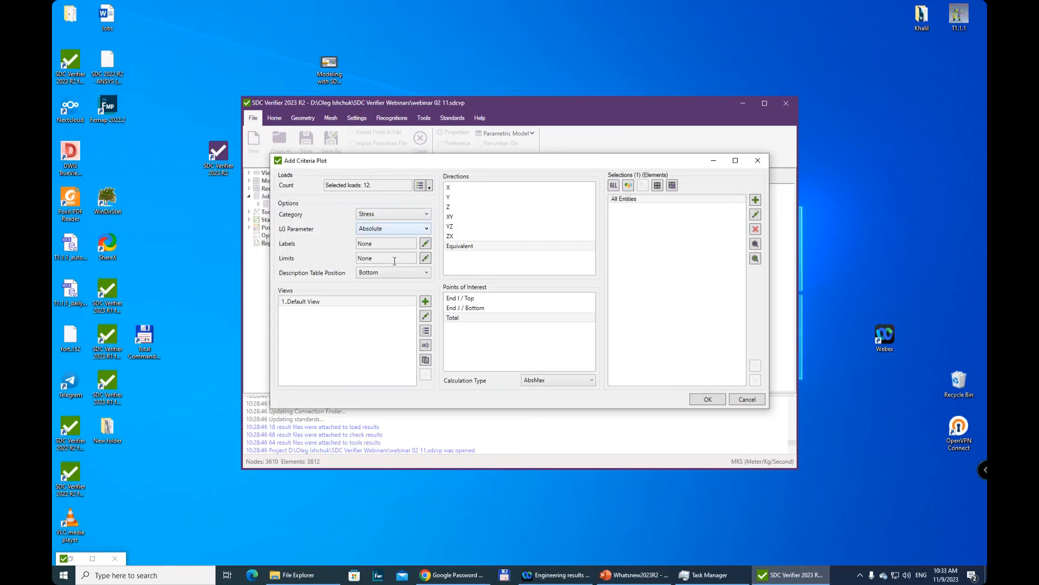
{"action": "left_click", "coordinate": [707, 399]}
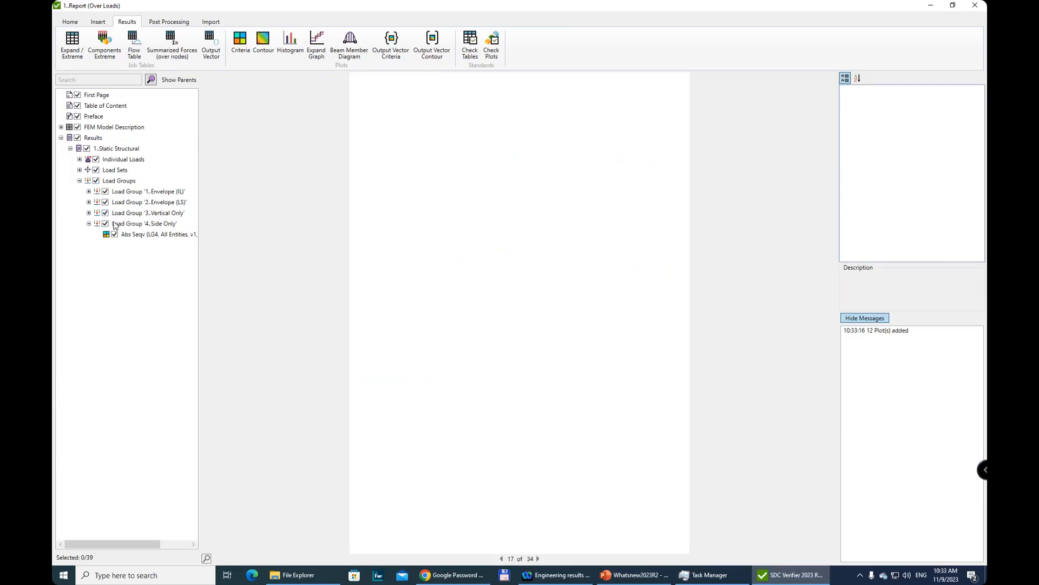
Inspect the added criteria plots under Individual Loads, Load Sets and Load Groups in the Results chapter.
{"action": "left_click", "coordinate": [80, 159]}
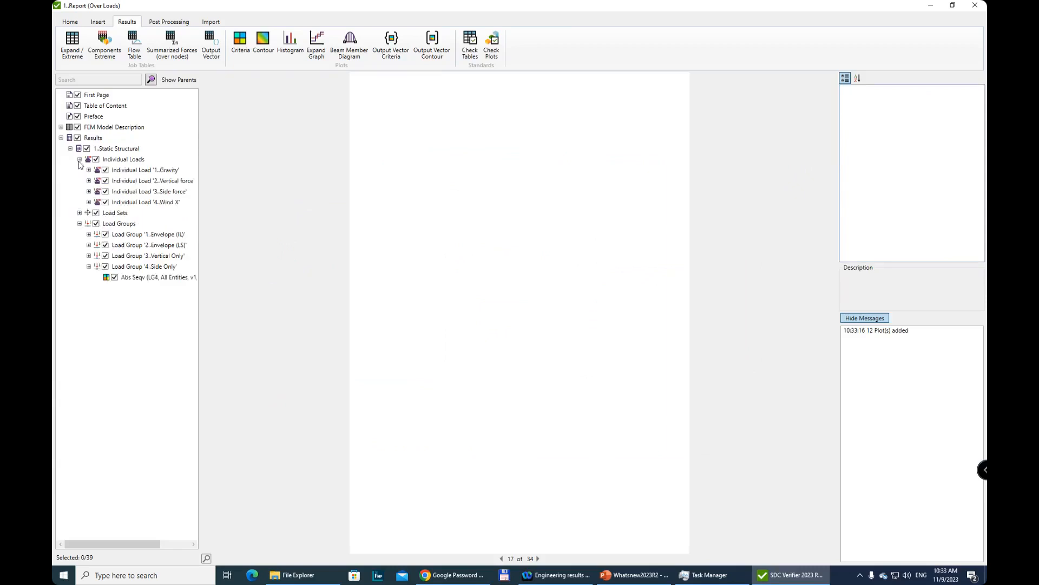
{"action": "left_click", "coordinate": [89, 170]}
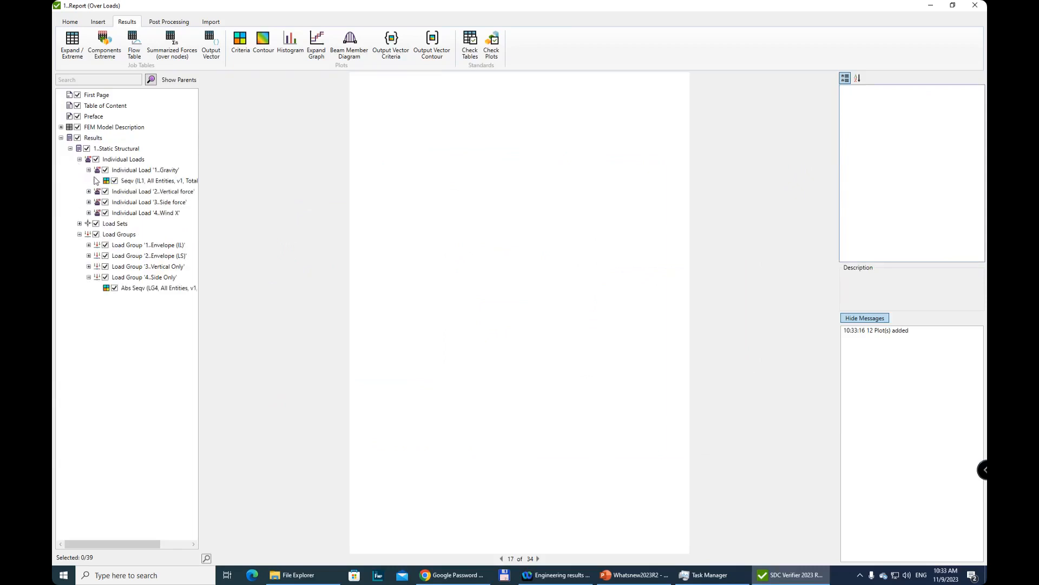
{"action": "left_click", "coordinate": [80, 224]}
{"action": "left_click", "coordinate": [89, 234]}
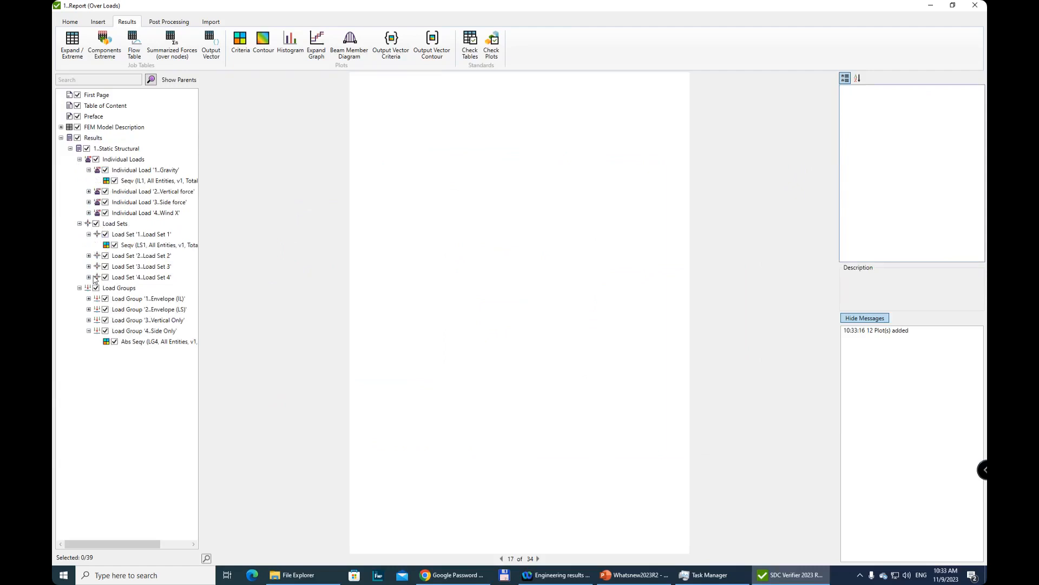
{"action": "left_click", "coordinate": [88, 299]}
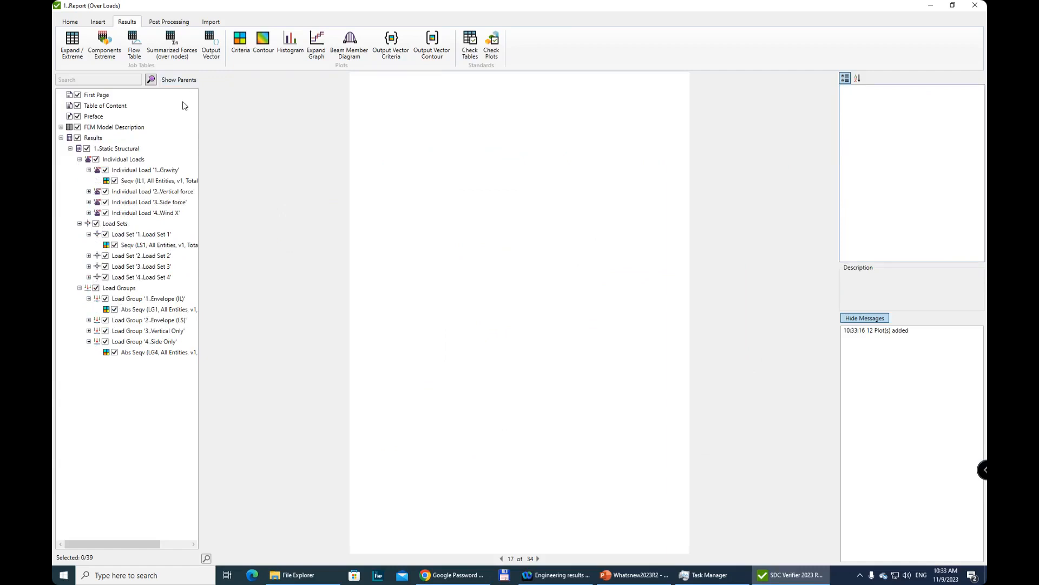
Generate the equivalent stress plot of Individual Load 1..Gravity.
{"action": "left_click", "coordinate": [187, 180]}
{"action": "right_click", "coordinate": [185, 181]}
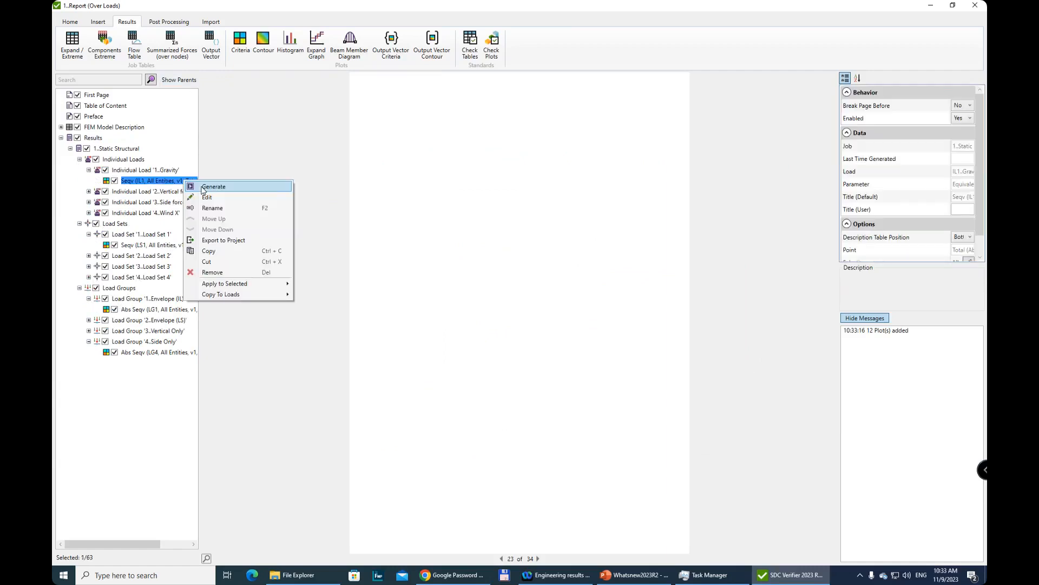
{"action": "left_click", "coordinate": [204, 187]}
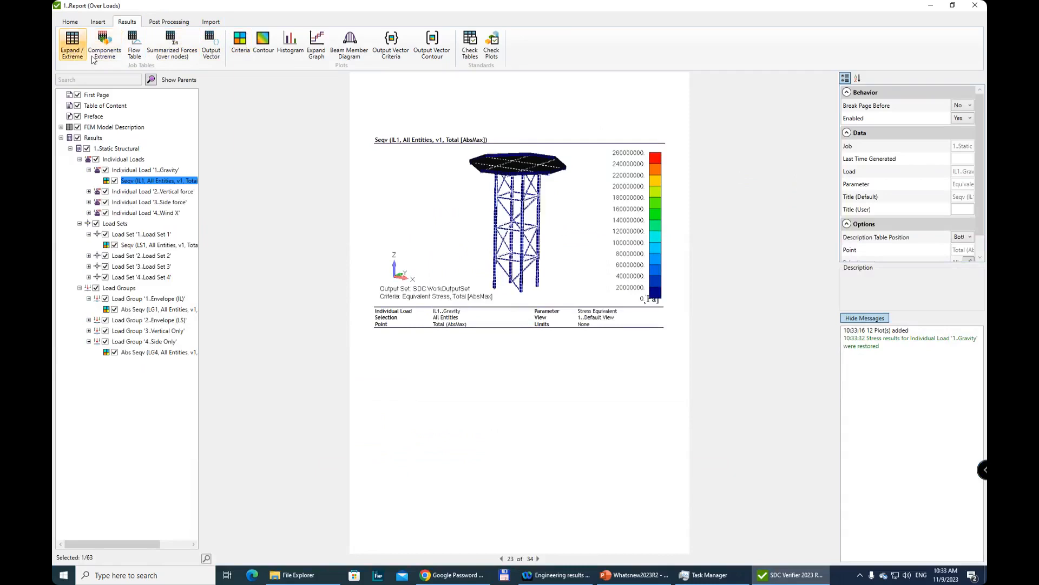
Add short Extreme stress tables on All Entities for the recently used selection of individual loads, load sets and load groups.
{"action": "left_click", "coordinate": [67, 46]}
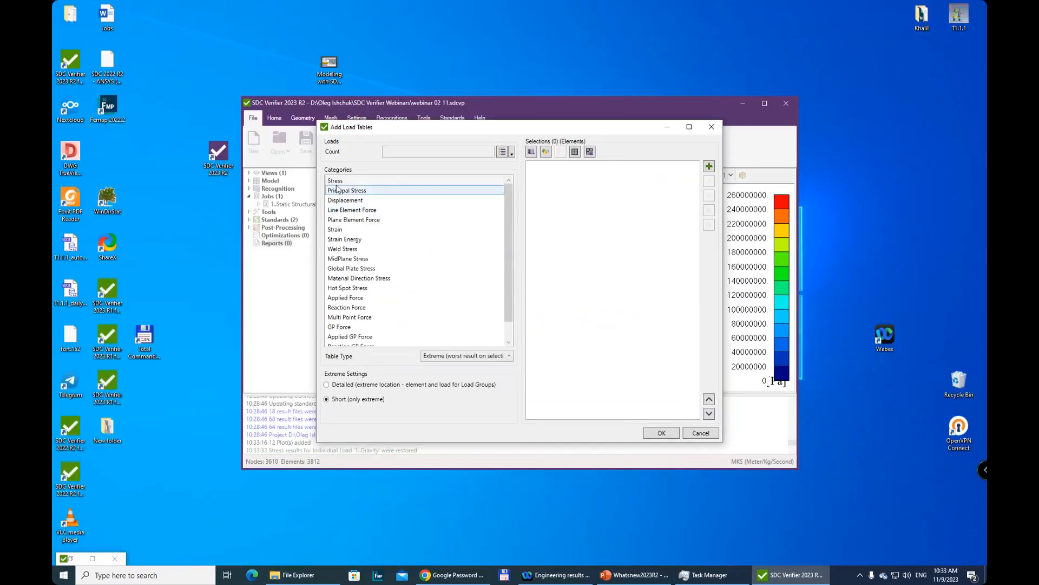
{"action": "left_click", "coordinate": [511, 154]}
{"action": "mouse_move", "coordinate": [547, 167]}
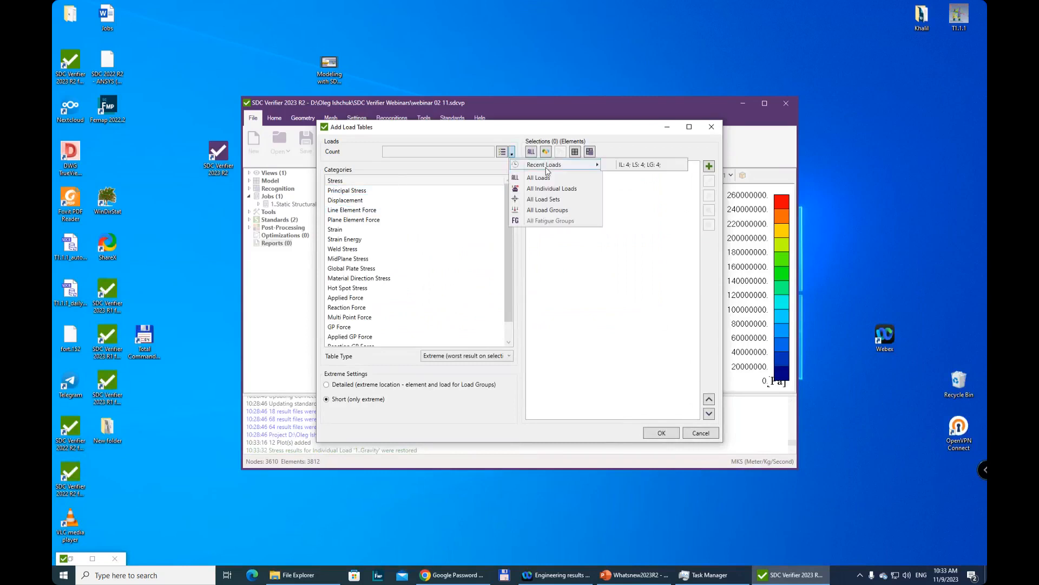
{"action": "left_click", "coordinate": [645, 164]}
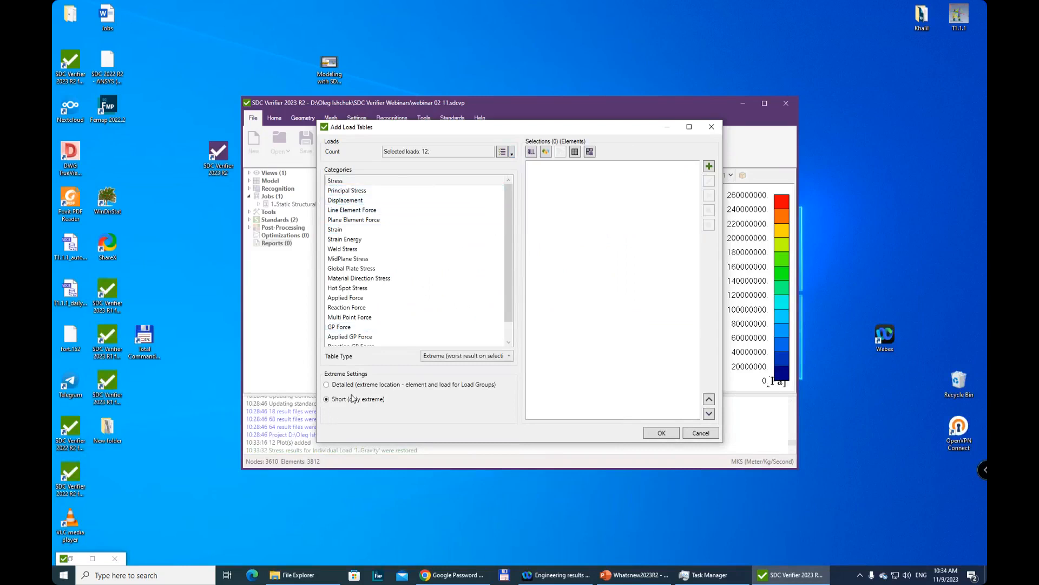
{"action": "left_click", "coordinate": [533, 155]}
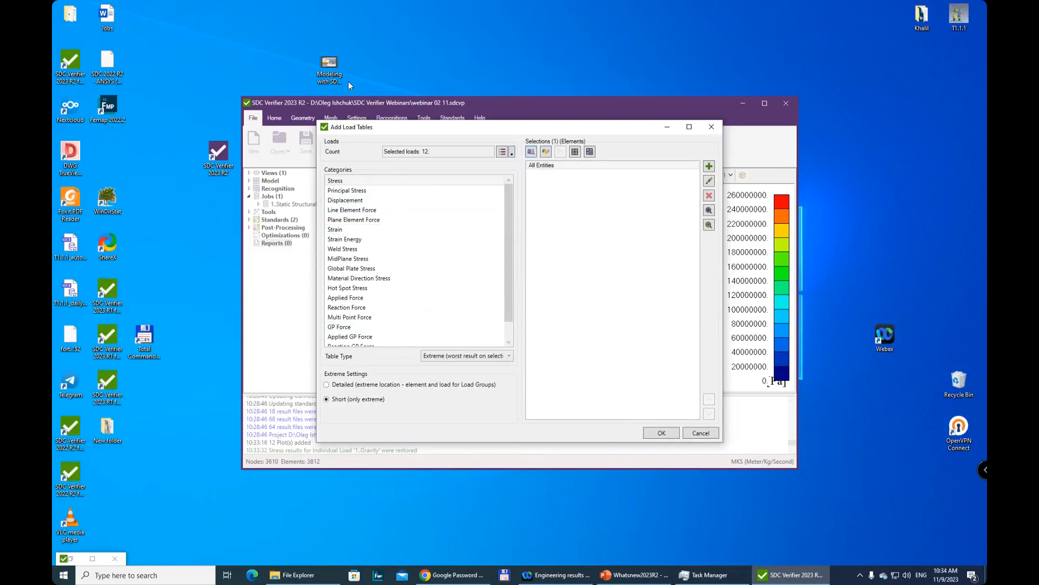
{"action": "left_click", "coordinate": [661, 433]}
Generate the stress table of Individual Load 1..Gravity and set its Break Page Before option to No.
{"action": "left_click", "coordinate": [139, 191]}
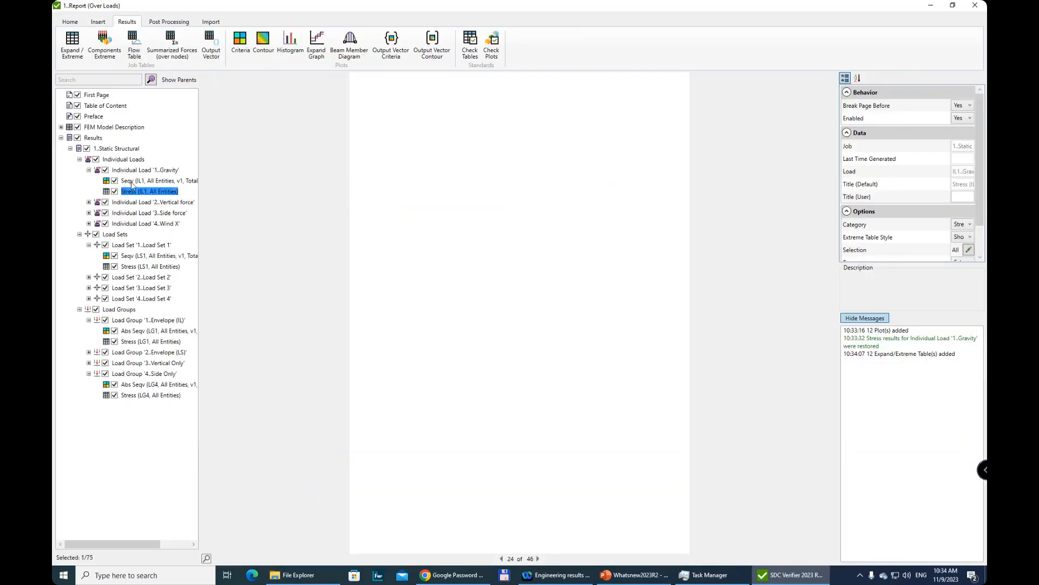
{"action": "right_click", "coordinate": [139, 194]}
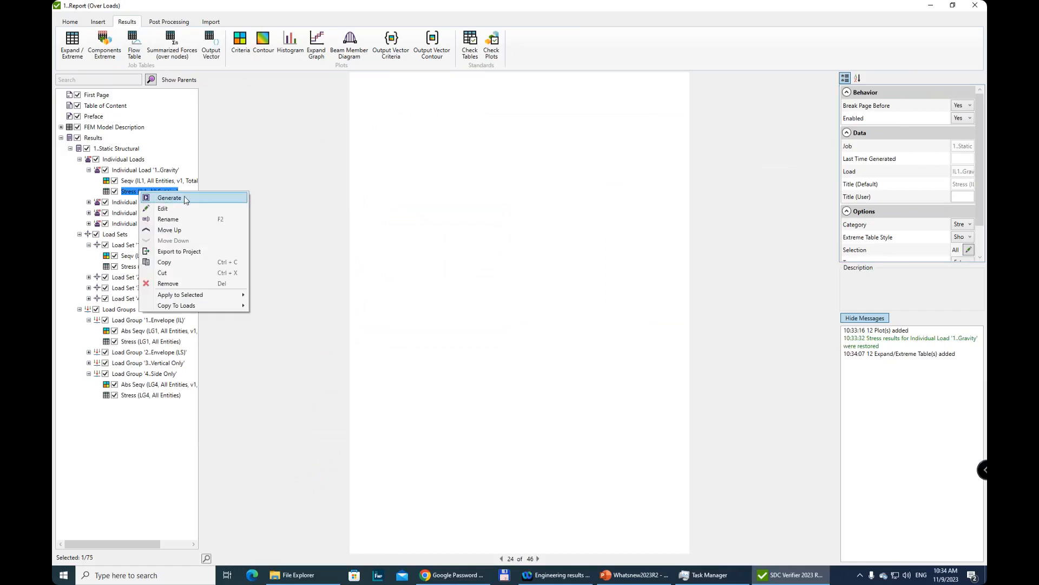
{"action": "left_click", "coordinate": [185, 199]}
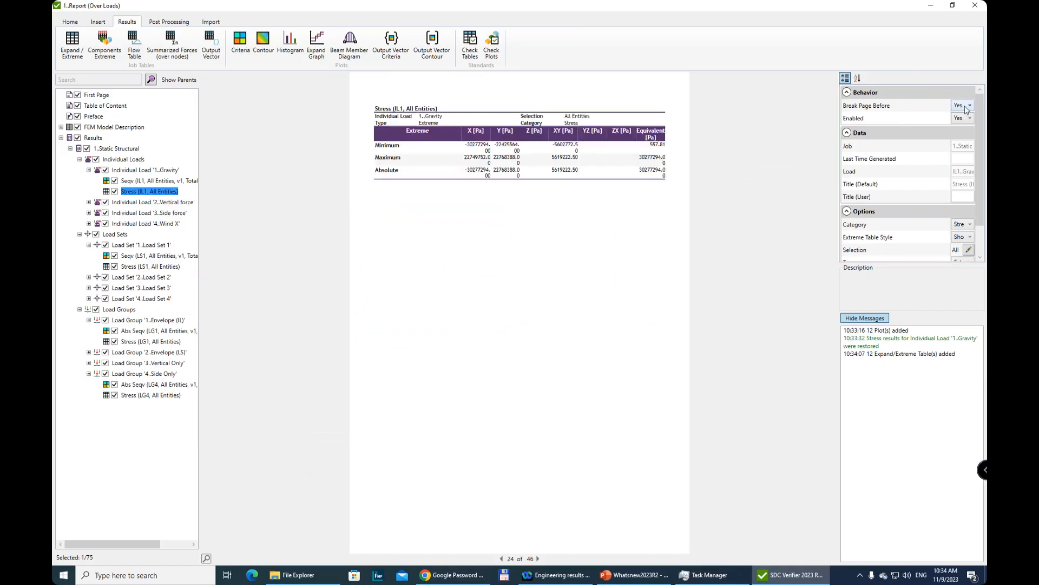
{"action": "left_click", "coordinate": [965, 107]}
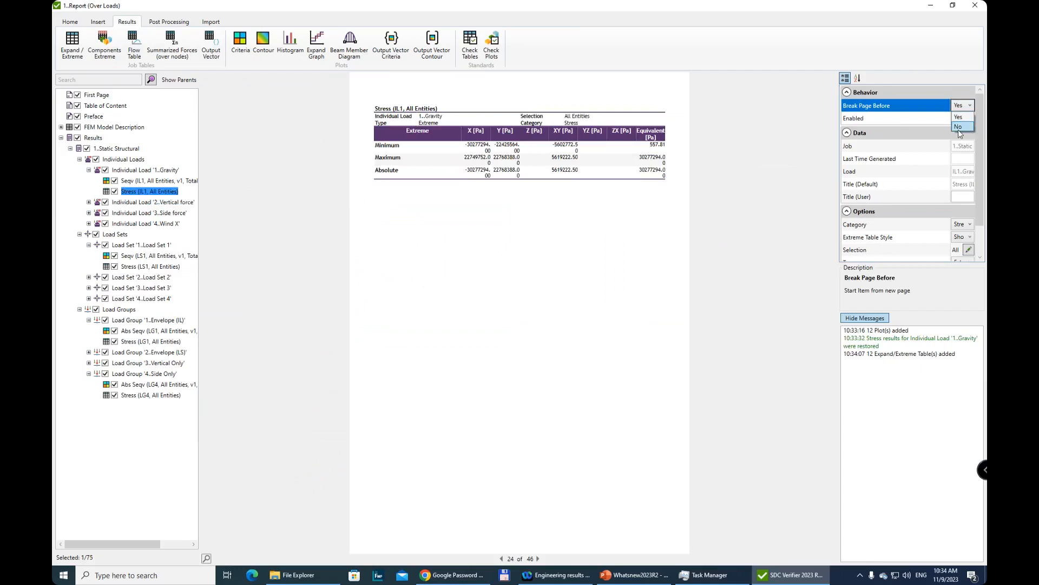
{"action": "left_click", "coordinate": [959, 127]}
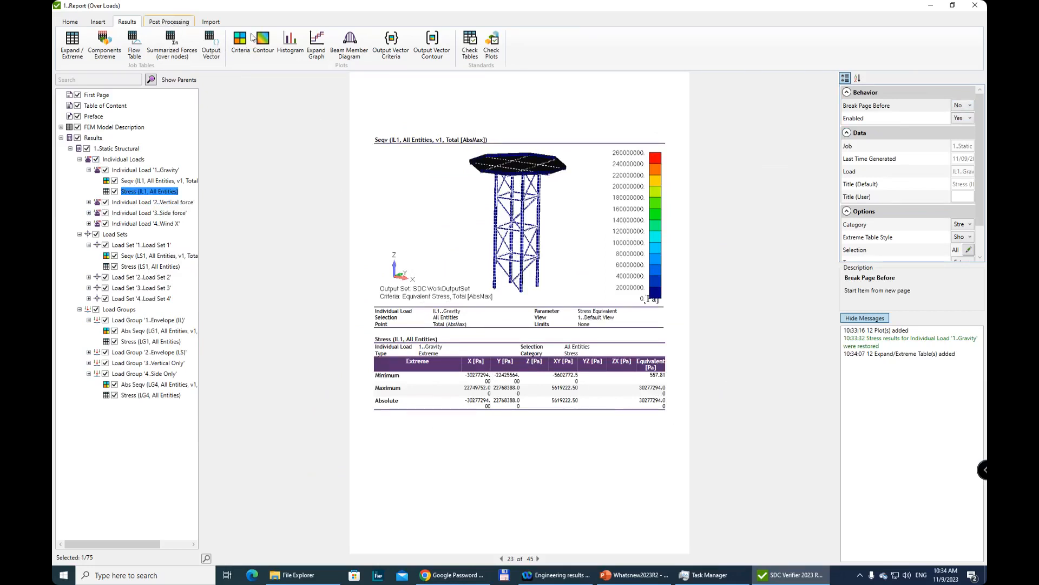
{"action": "left_click", "coordinate": [100, 24]}
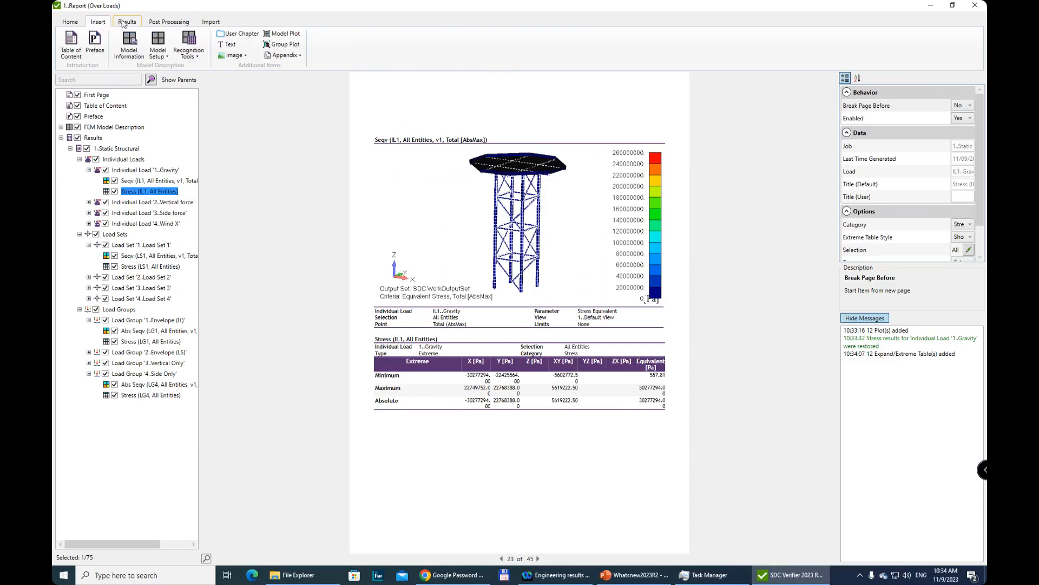
{"action": "left_click", "coordinate": [124, 23]}
{"action": "left_click", "coordinate": [73, 23]}
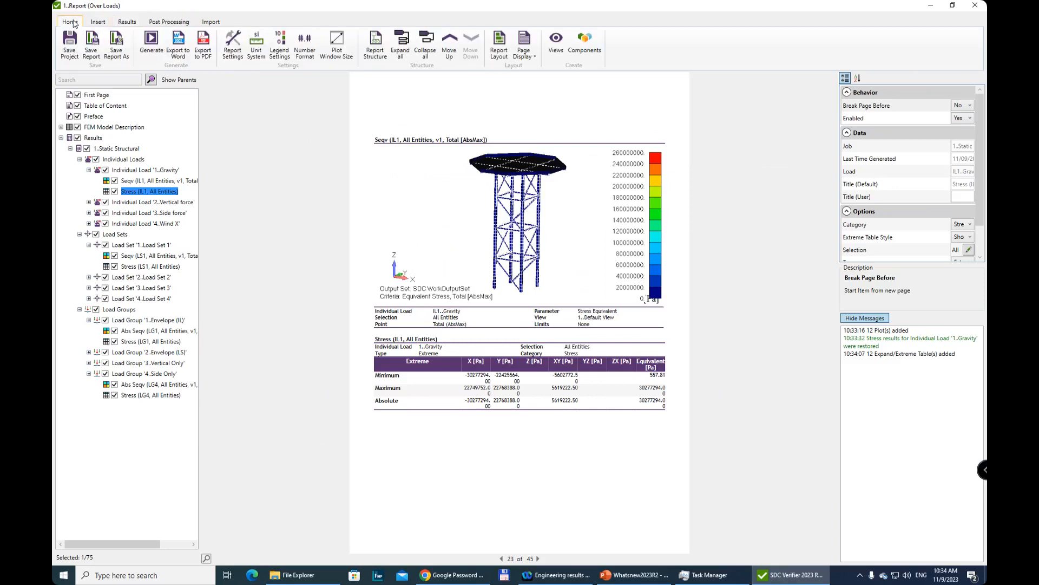
{"action": "left_click", "coordinate": [287, 43]}
{"action": "left_click", "coordinate": [678, 130]}
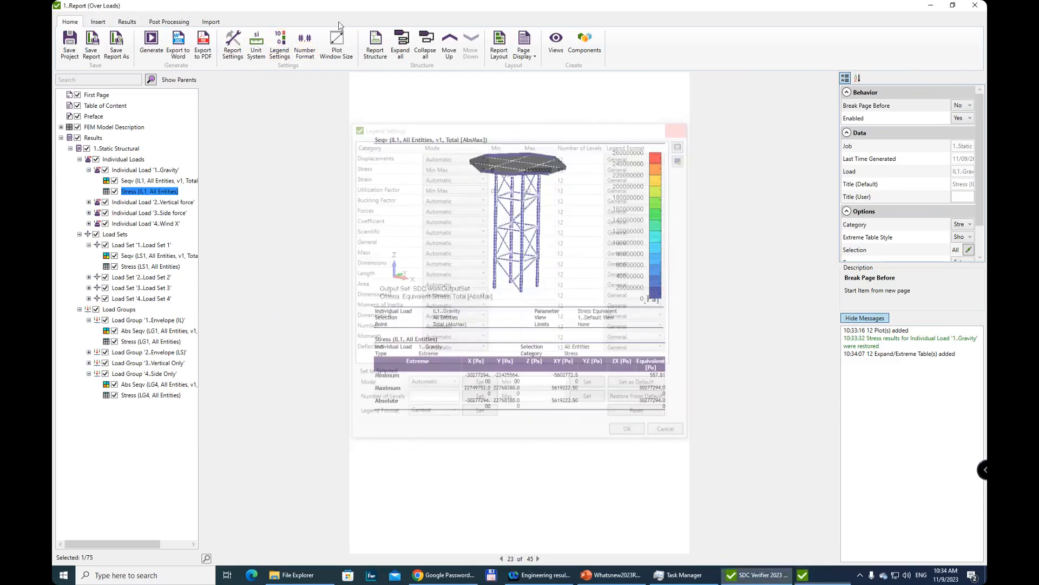
Set the Stress number format to Scientific with 2 digits after the decimal point and a fixed power of 6.
{"action": "left_click", "coordinate": [305, 44]}
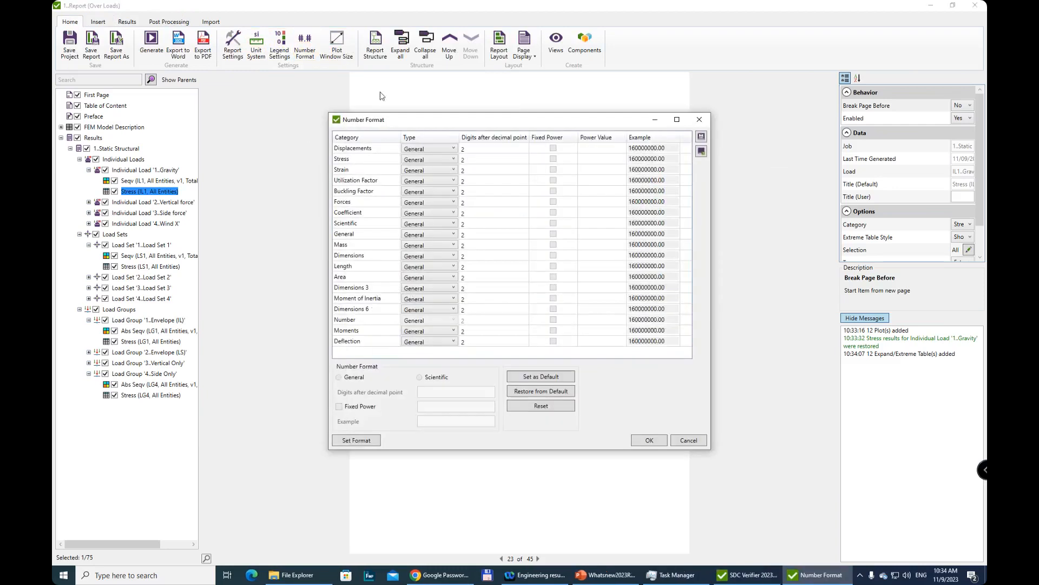
{"action": "left_click", "coordinate": [433, 160]}
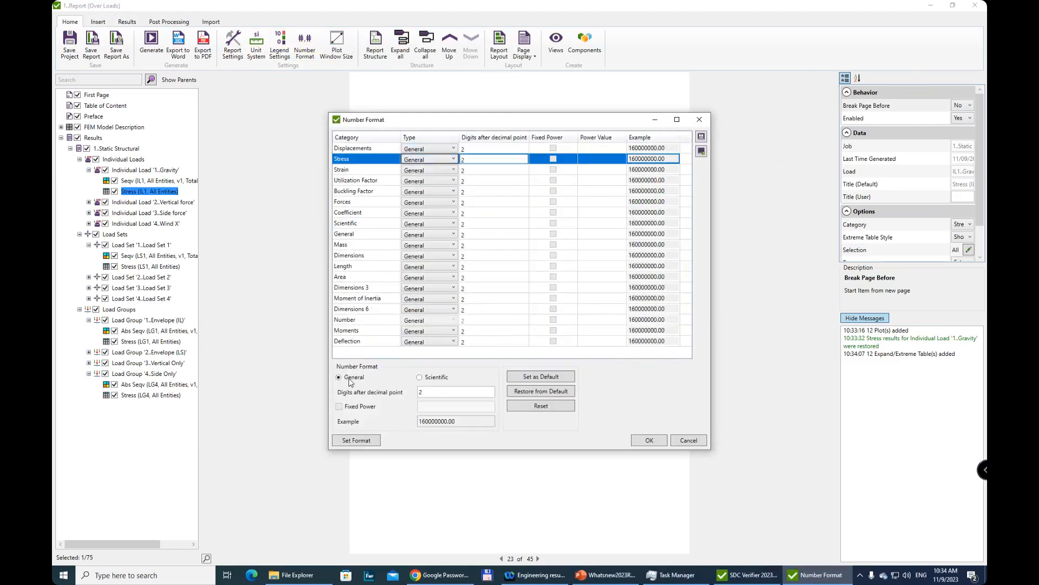
{"action": "left_click", "coordinate": [420, 378]}
{"action": "left_click", "coordinate": [449, 390]}
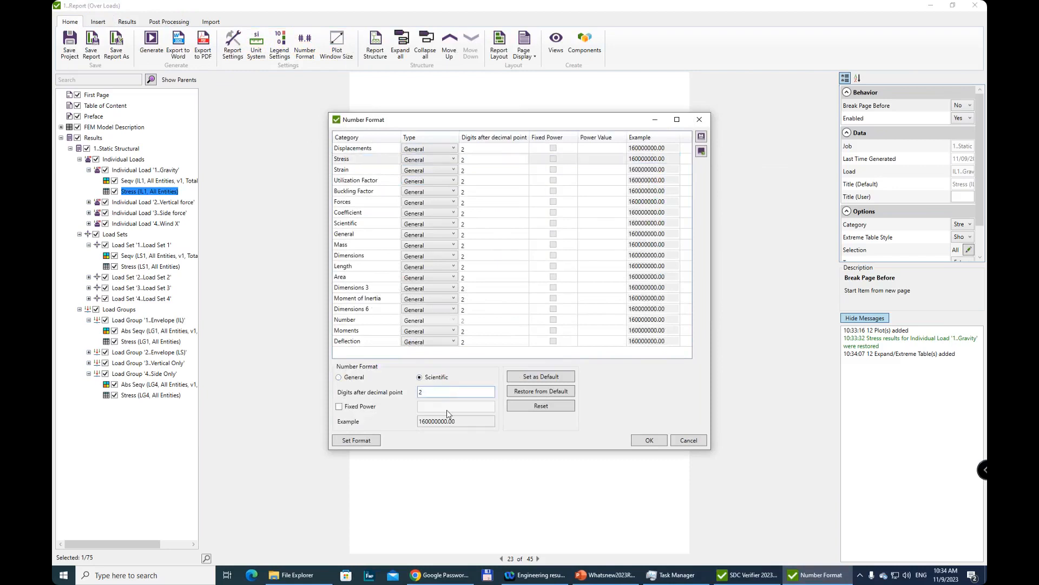
{"action": "left_click", "coordinate": [339, 407]}
{"action": "key", "text": "Tab"}
{"action": "left_click", "coordinate": [345, 442]}
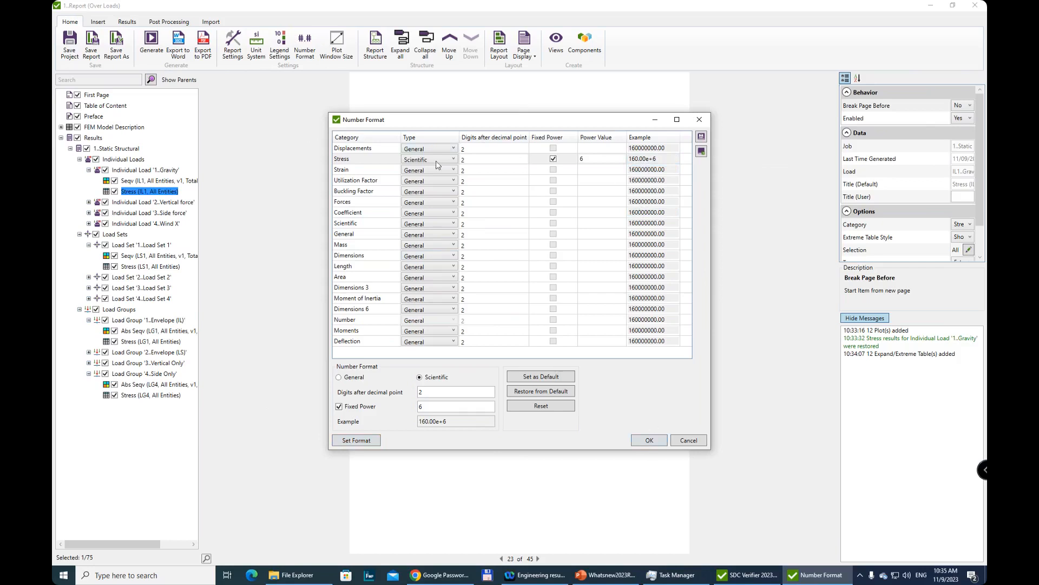
Set the Displacements number format to Scientific with 2 digits after the decimal point and a fixed power of -3.
{"action": "left_click", "coordinate": [481, 146]}
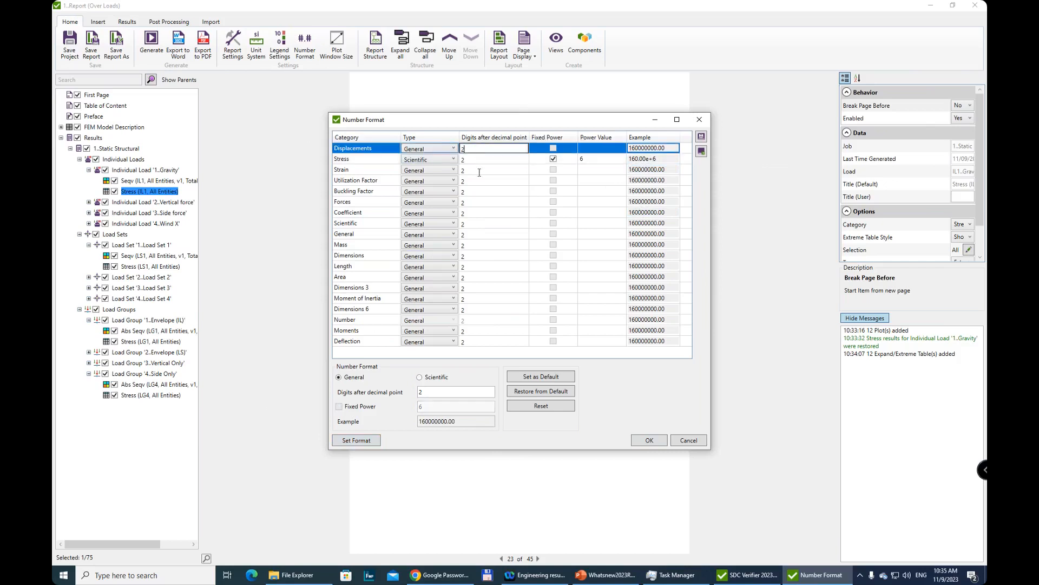
{"action": "left_click", "coordinate": [419, 378]}
{"action": "left_click", "coordinate": [339, 406]}
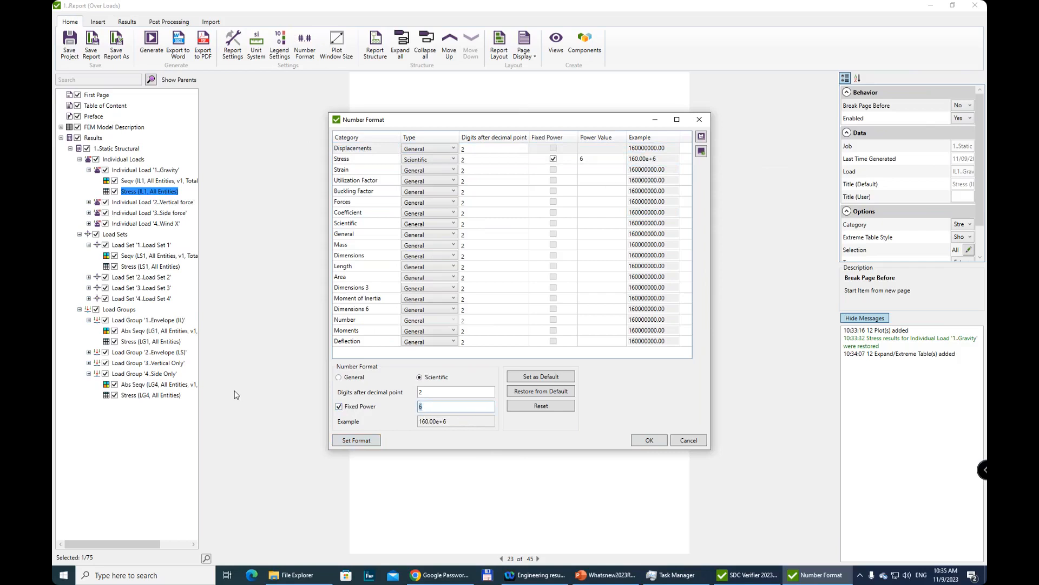
{"action": "type", "text": "-3"}
{"action": "left_click", "coordinate": [365, 441]}
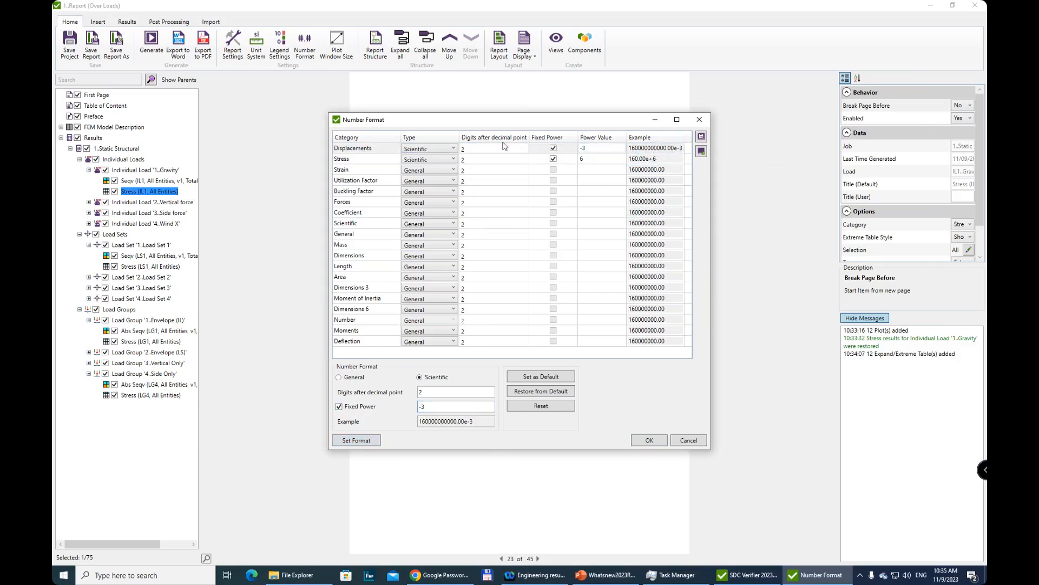
Apply the number formats and regenerate the stress table of Individual Load 1..Gravity.
{"action": "left_click", "coordinate": [649, 441]}
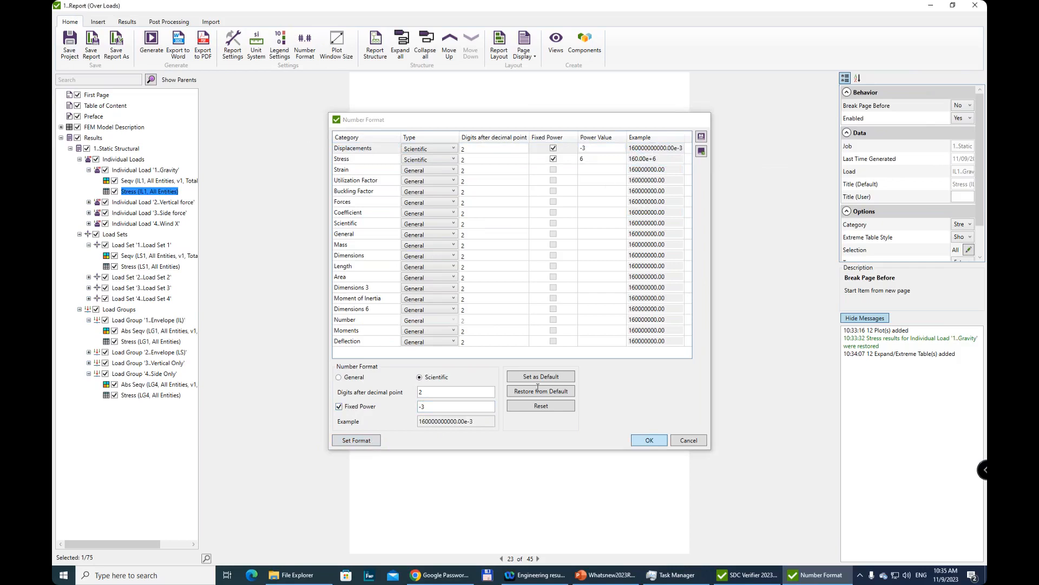
{"action": "right_click", "coordinate": [148, 193]}
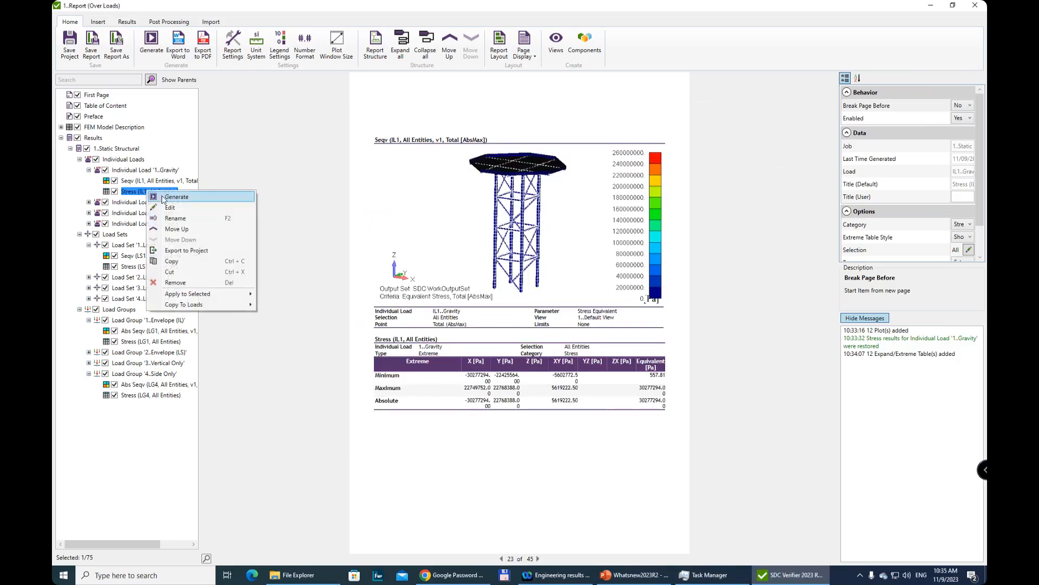
{"action": "left_click", "coordinate": [163, 197]}
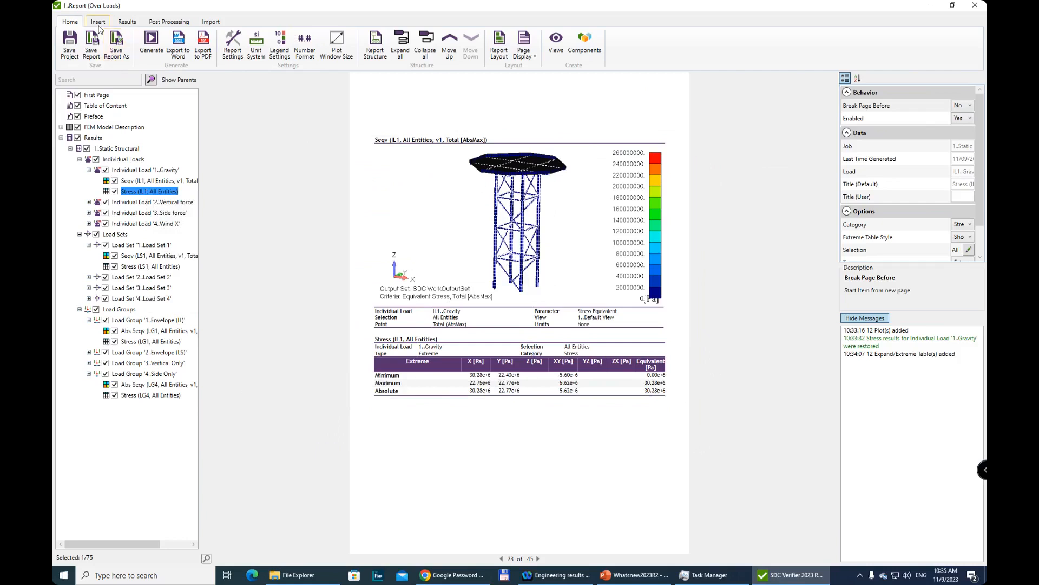
Turn off Filled Edges in the Default View and regenerate the equivalent stress plot of Individual Load 1..Gravity.
{"action": "left_click", "coordinate": [556, 44]}
{"action": "left_click", "coordinate": [588, 223]}
{"action": "left_click", "coordinate": [596, 158]}
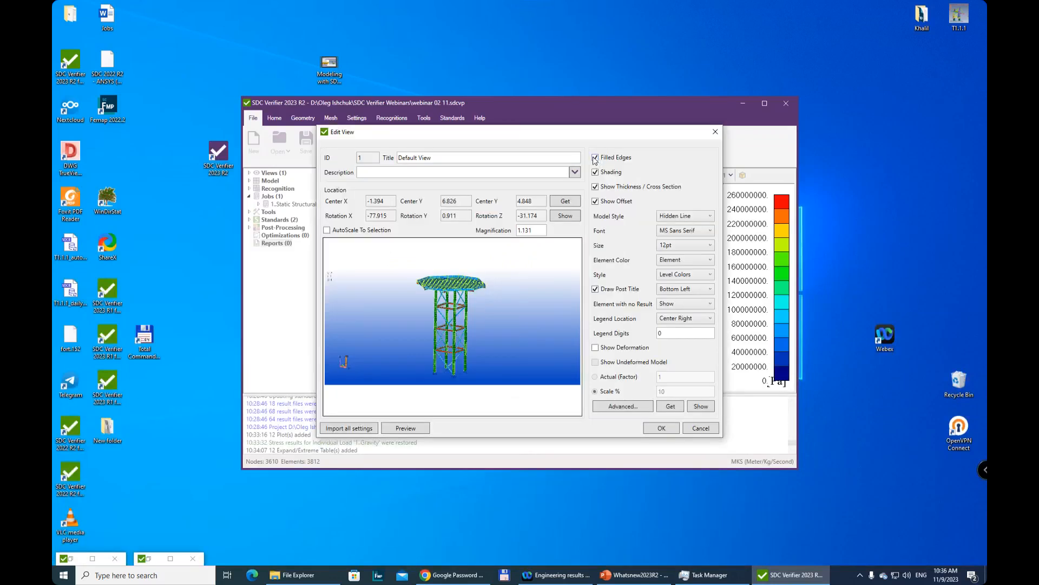
{"action": "left_click", "coordinate": [667, 430]}
{"action": "left_click", "coordinate": [571, 384]}
{"action": "right_click", "coordinate": [147, 182]}
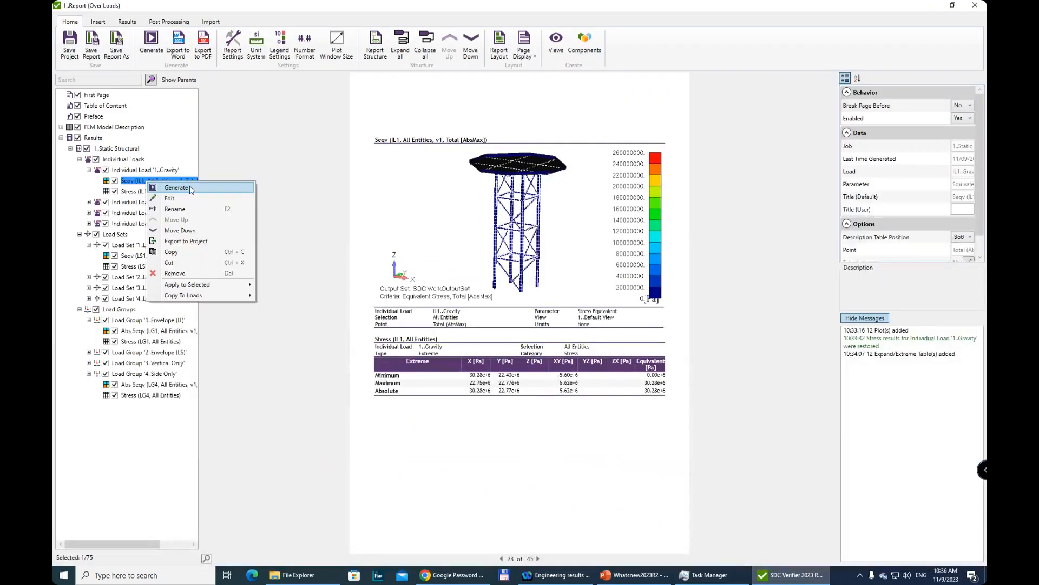
{"action": "left_click", "coordinate": [178, 188]}
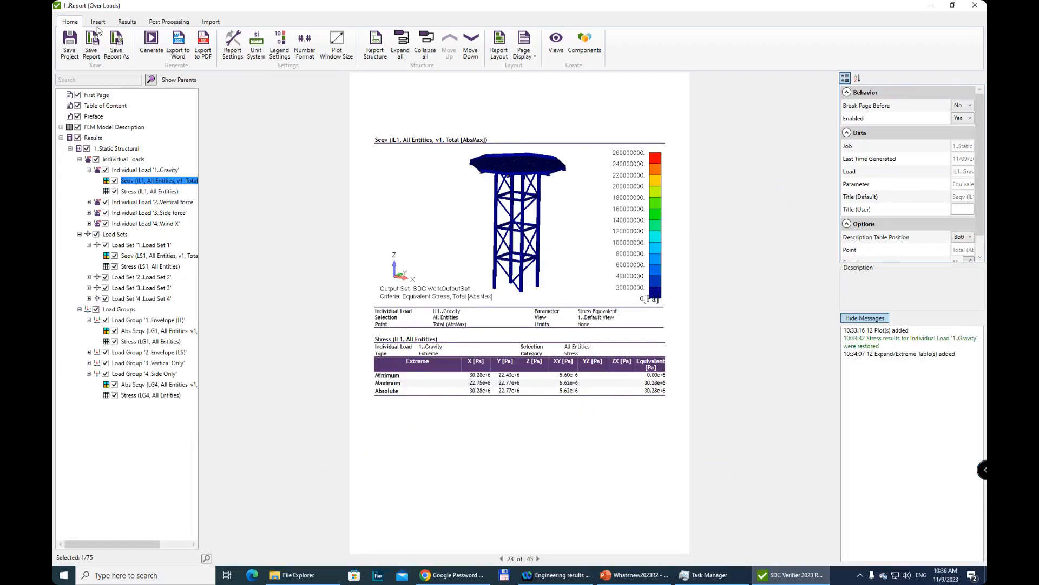
Add Displacement Usum criteria plots on All Entities for the recently used selection of individual loads, load sets and load groups.
{"action": "left_click", "coordinate": [127, 22]}
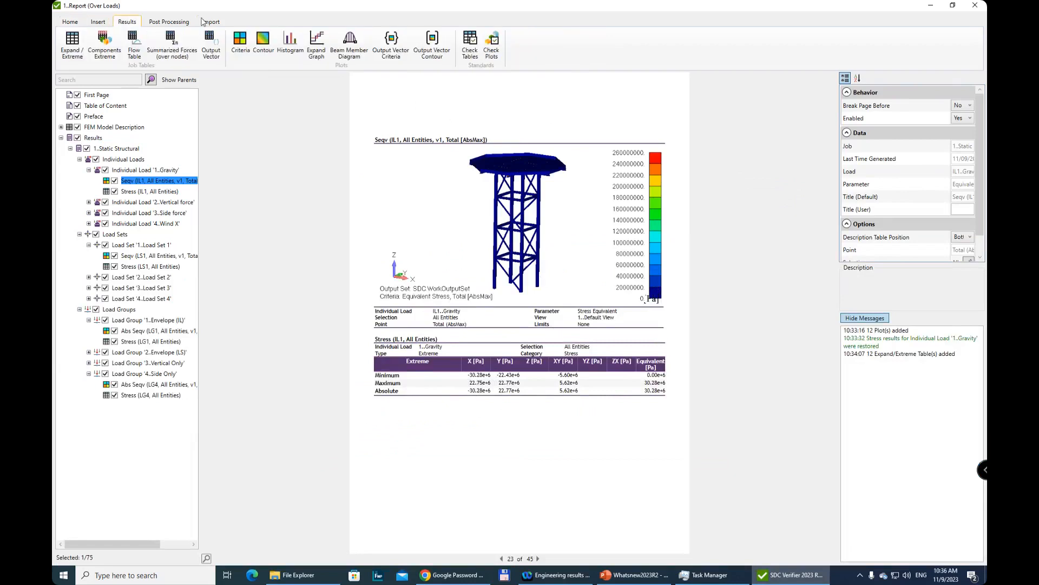
{"action": "left_click", "coordinate": [236, 43]}
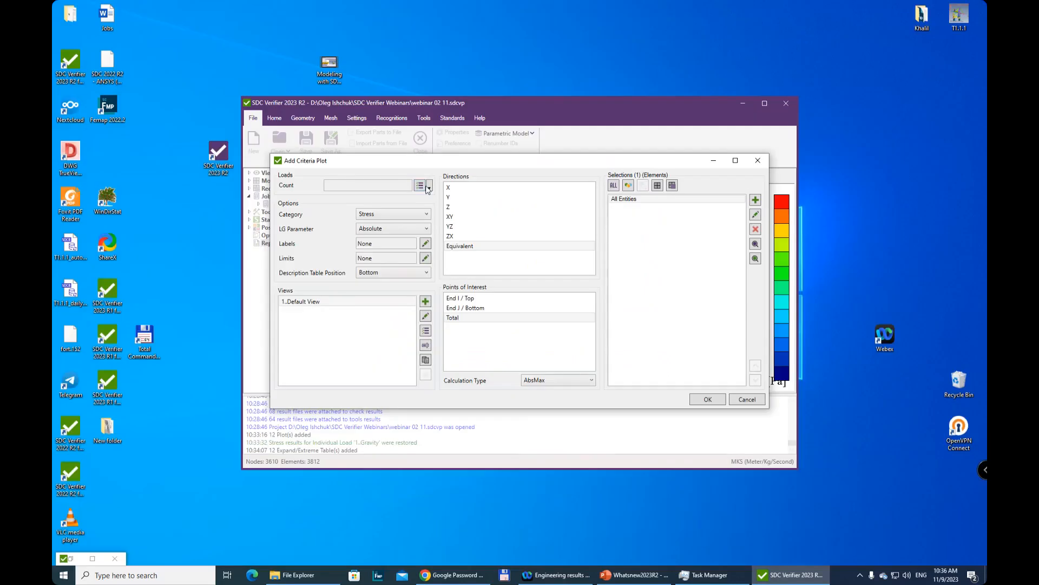
{"action": "left_click", "coordinate": [429, 186]}
{"action": "mouse_move", "coordinate": [462, 198]}
{"action": "left_click", "coordinate": [580, 201]}
{"action": "left_click", "coordinate": [388, 214]}
{"action": "left_click", "coordinate": [379, 243]}
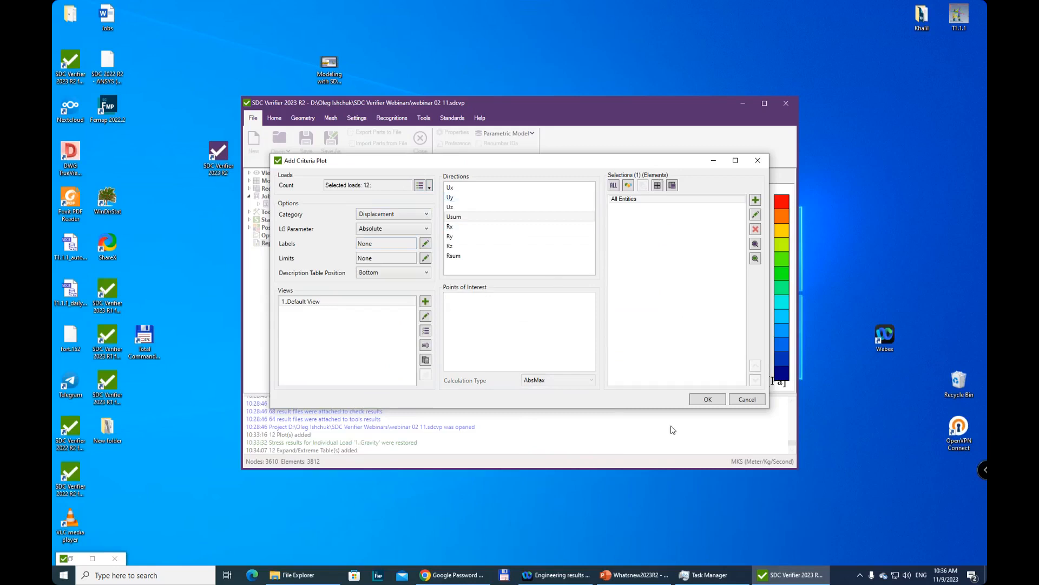
{"action": "left_click", "coordinate": [707, 399]}
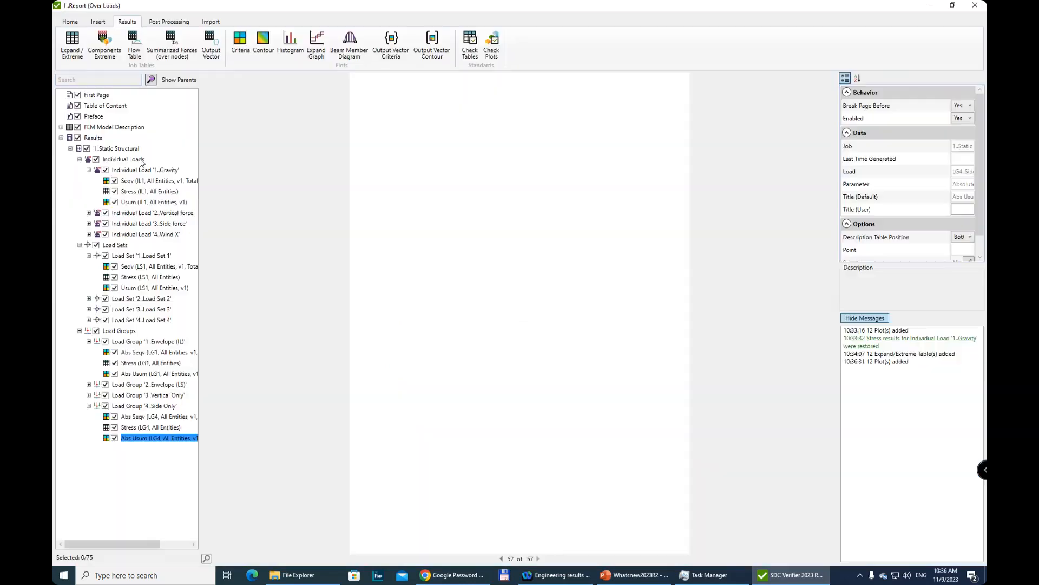
Add short Extreme displacement tables on All Entities for the recently used selection of individual loads, load sets and load groups.
{"action": "left_click", "coordinate": [72, 41]}
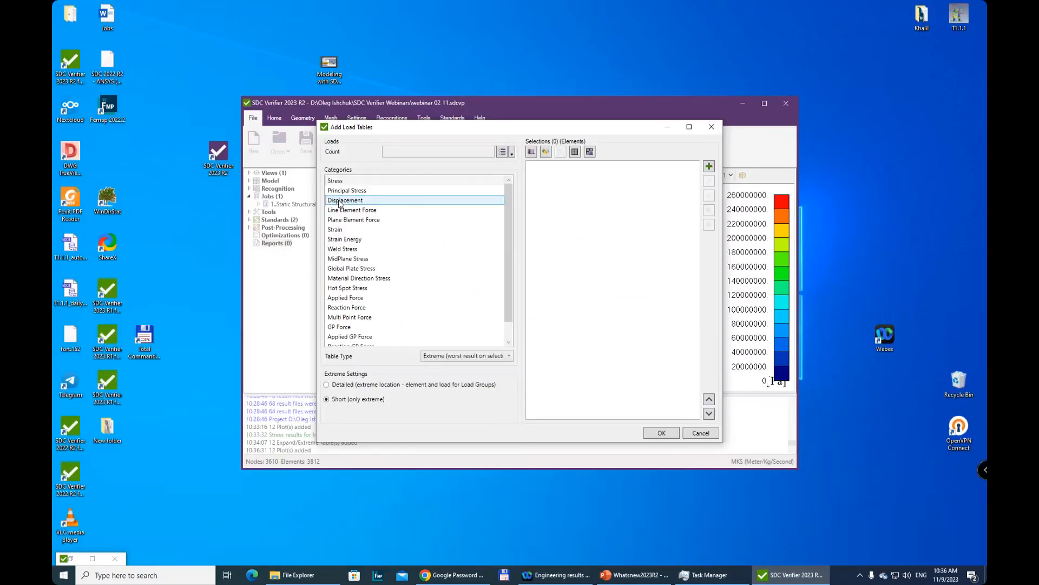
{"action": "left_click", "coordinate": [511, 154]}
{"action": "mouse_move", "coordinate": [557, 165]}
{"action": "left_click", "coordinate": [650, 164]}
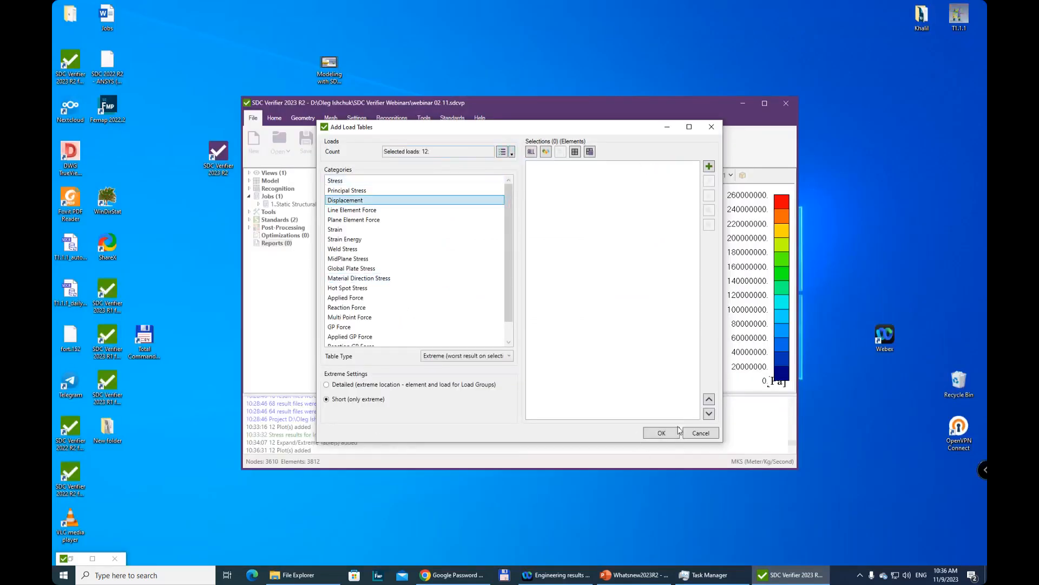
{"action": "left_click", "coordinate": [531, 152]}
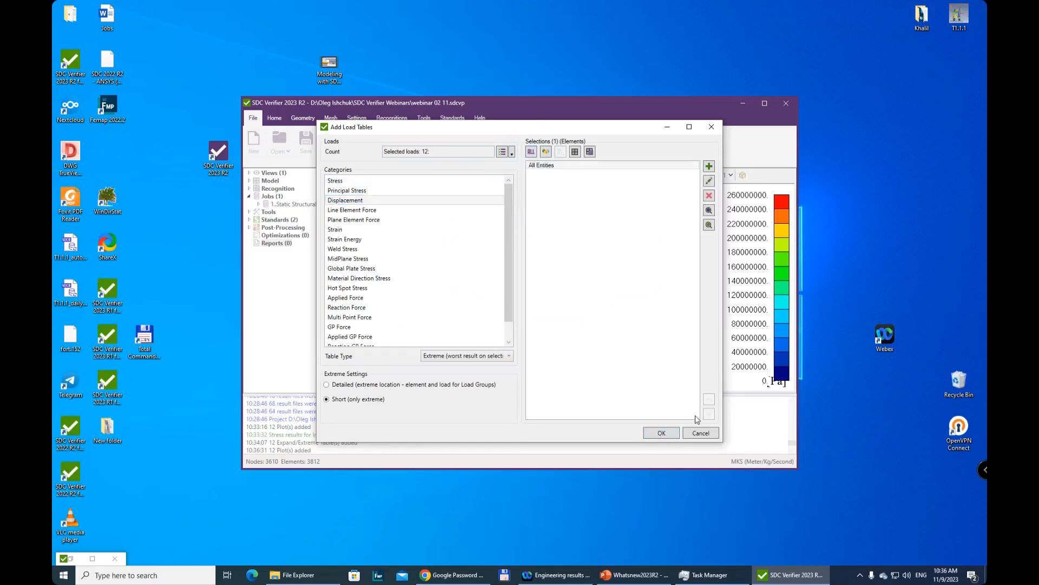
{"action": "left_click", "coordinate": [661, 433]}
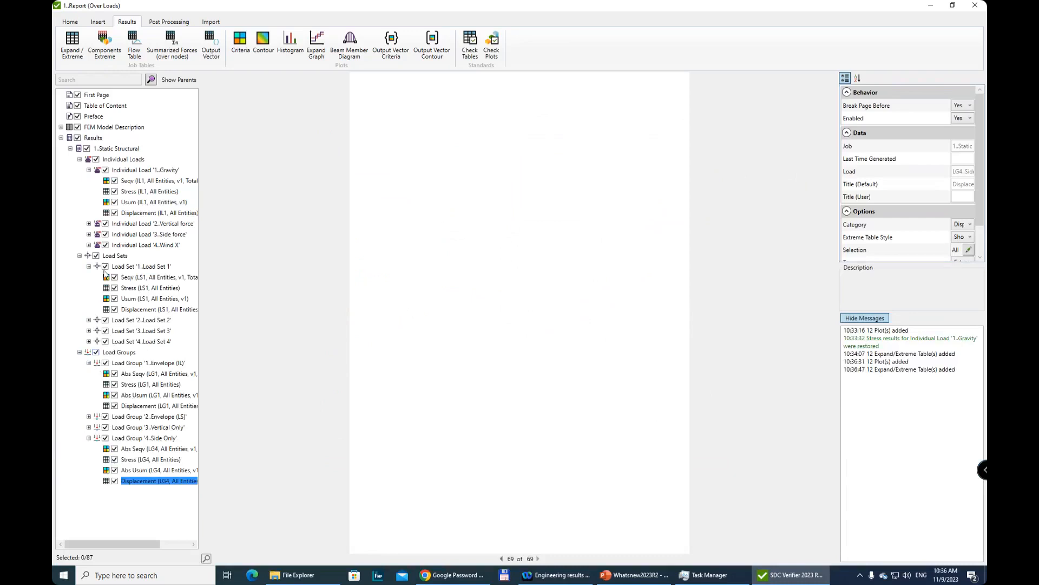
Collapse the individual load, load set and load group items in the report's Results chapter.
{"action": "left_click", "coordinate": [89, 363]}
{"action": "left_click", "coordinate": [89, 395]}
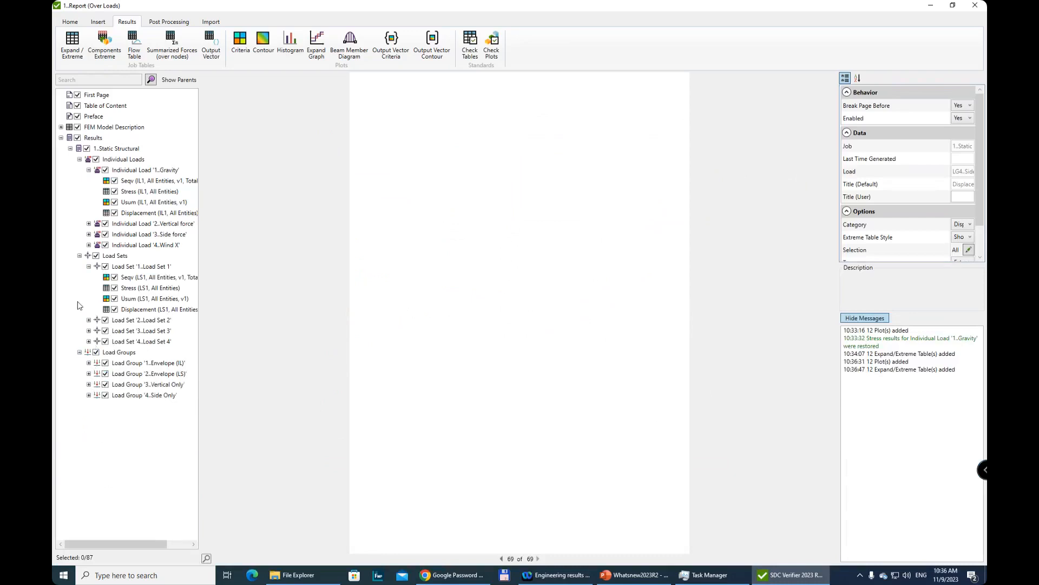
{"action": "left_click", "coordinate": [89, 266]}
{"action": "left_click", "coordinate": [79, 255]}
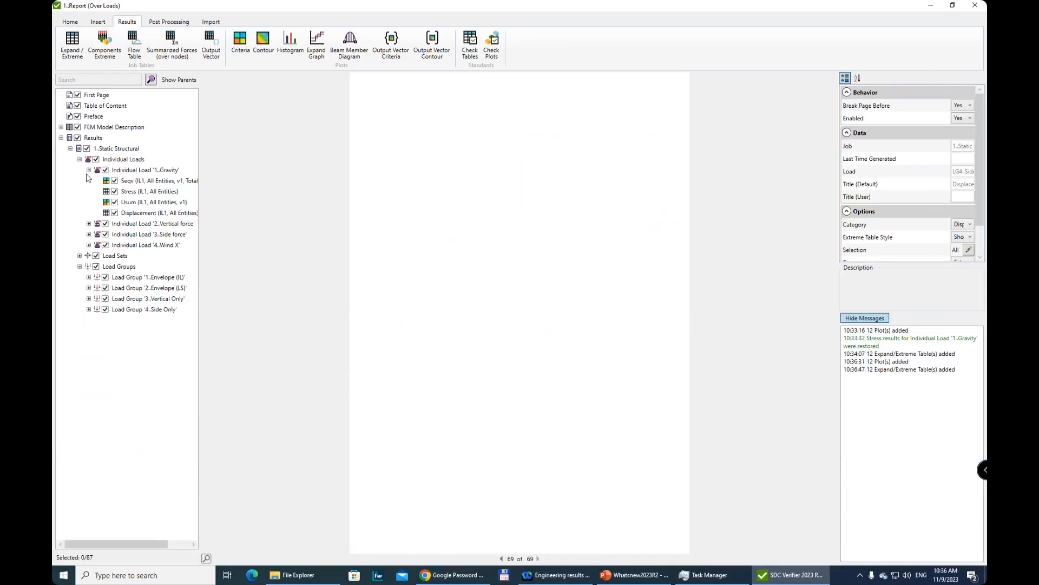
{"action": "left_click", "coordinate": [88, 170]}
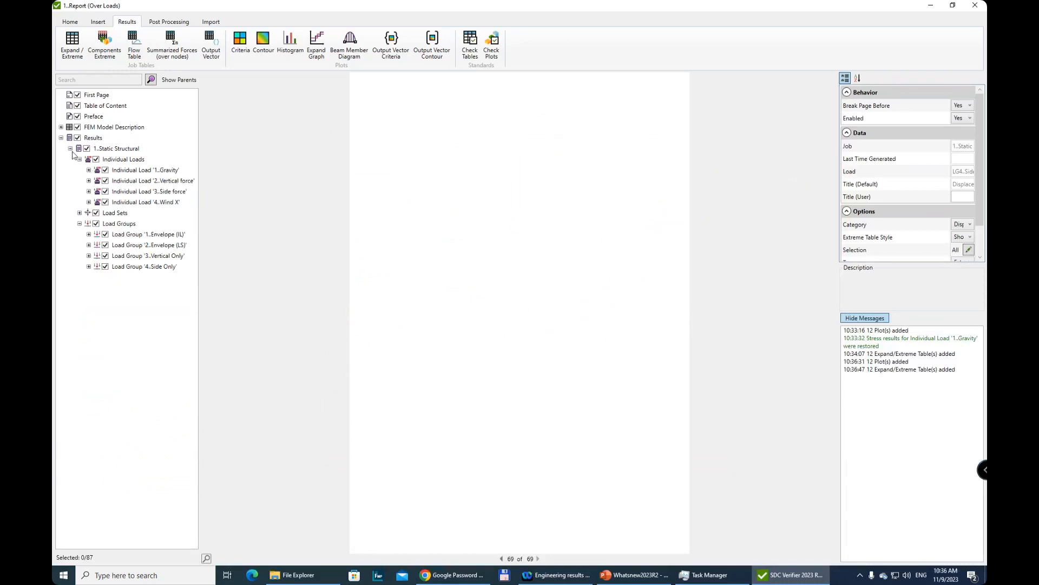
{"action": "left_click", "coordinate": [79, 159]}
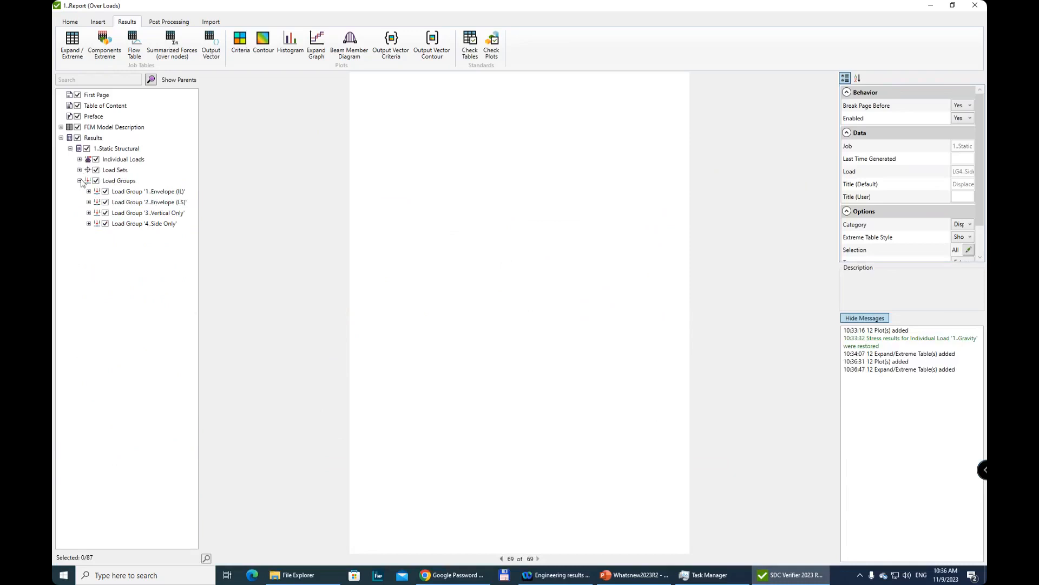
Start adding a check plot for the 17..Overall check of the AISC 360-22 Members (2022) standard.
{"action": "left_click", "coordinate": [493, 43]}
{"action": "left_click", "coordinate": [354, 103]}
{"action": "left_click", "coordinate": [312, 100]}
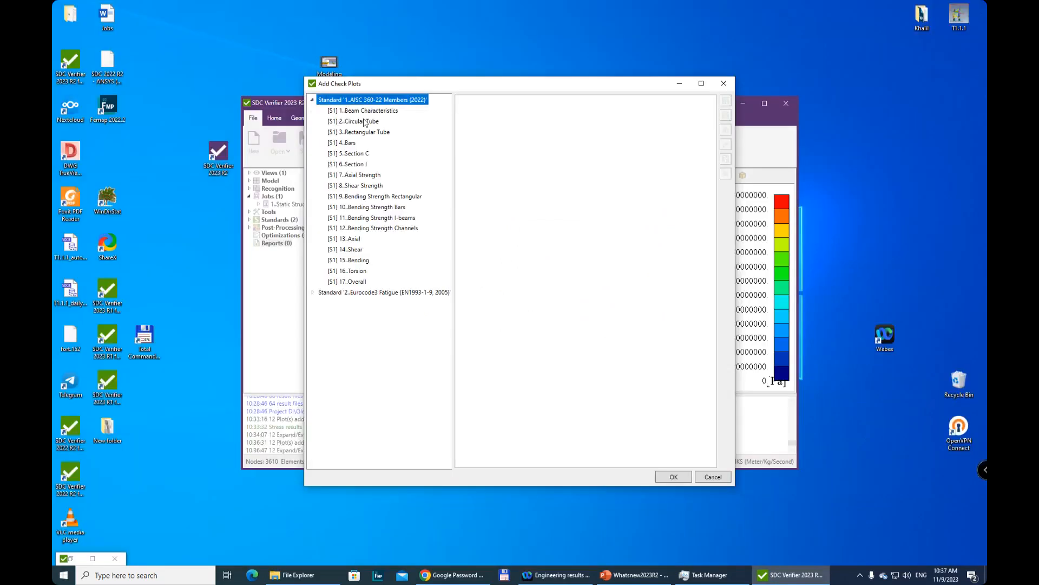
{"action": "left_click", "coordinate": [362, 281]}
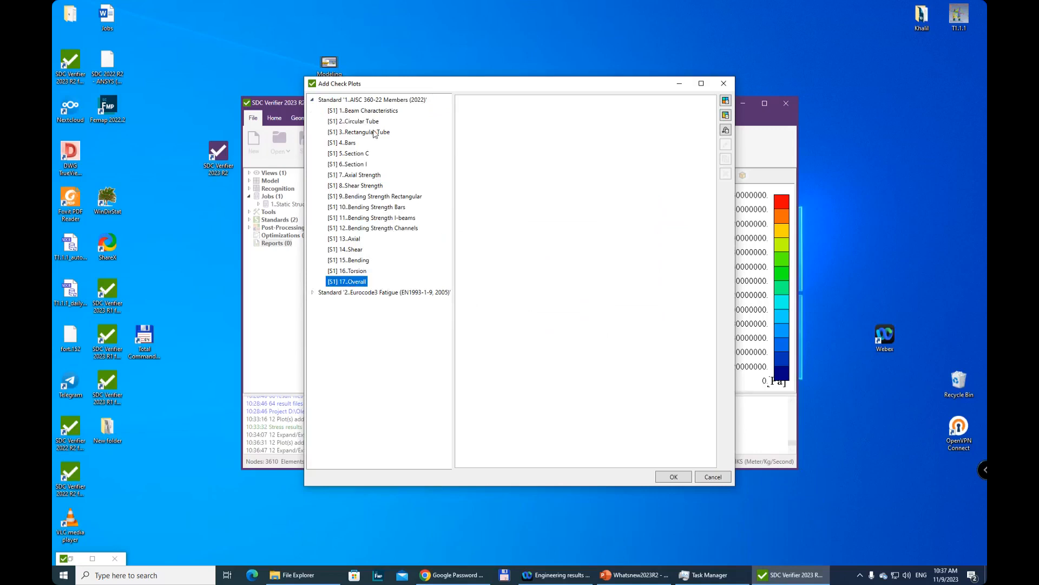
{"action": "left_click", "coordinate": [312, 292]}
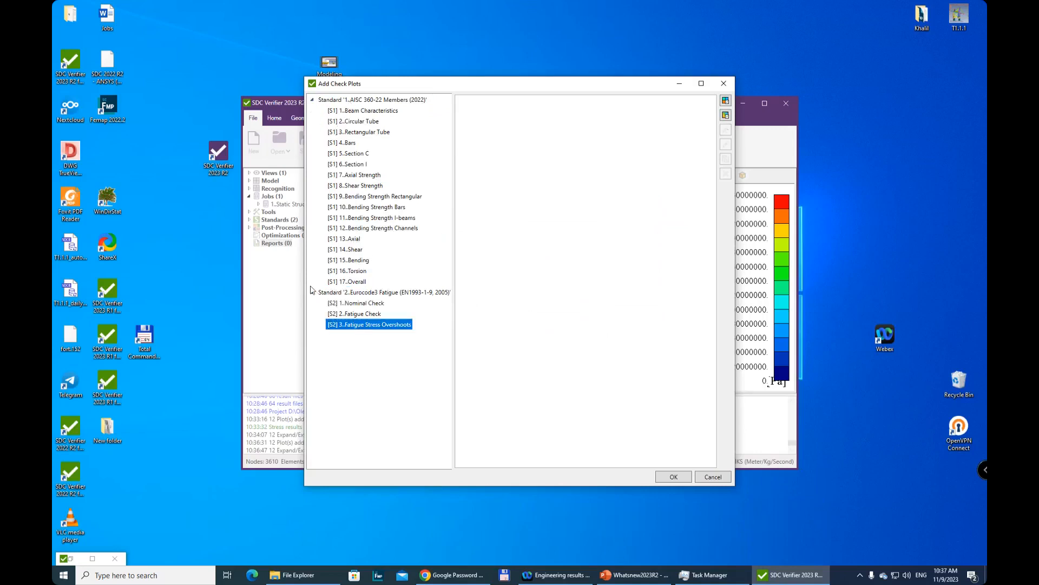
{"action": "left_click", "coordinate": [725, 101]}
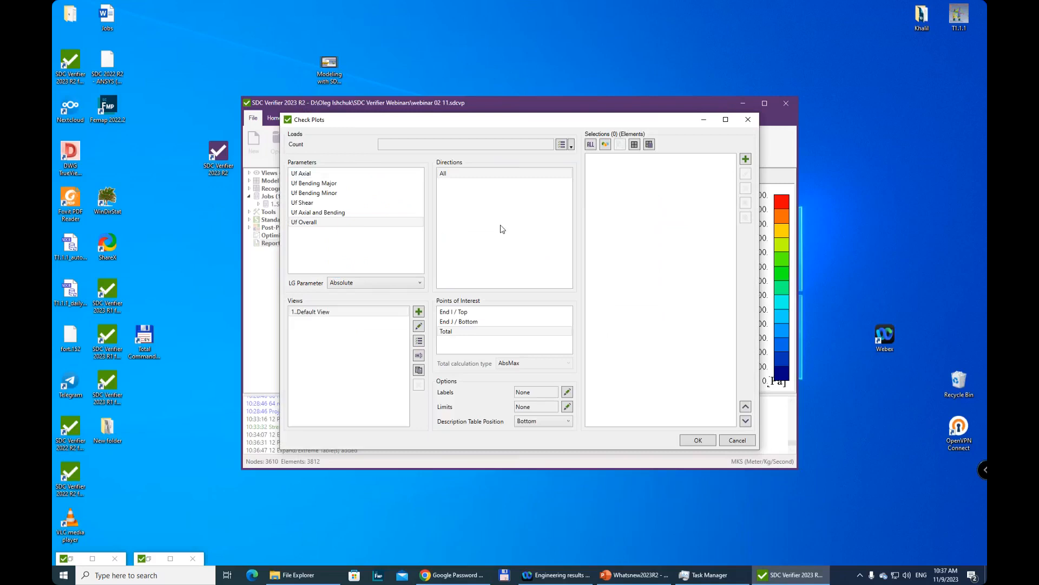
Set the check plots to the Uf Overall parameter for the recently used selection of individual loads, load sets and load groups.
{"action": "left_click", "coordinate": [351, 174]}
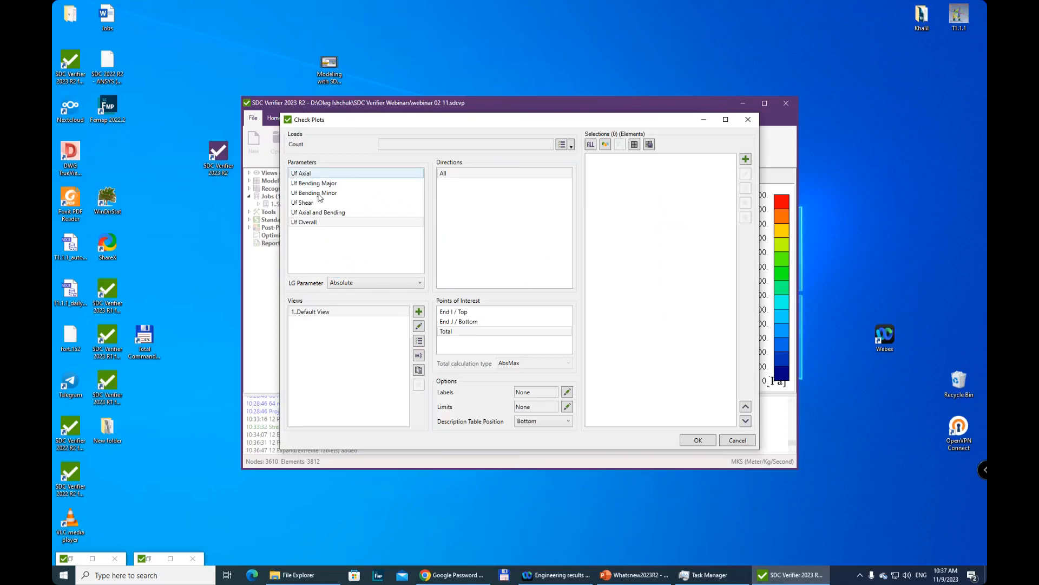
{"action": "left_click", "coordinate": [571, 146]}
{"action": "mouse_move", "coordinate": [639, 157]}
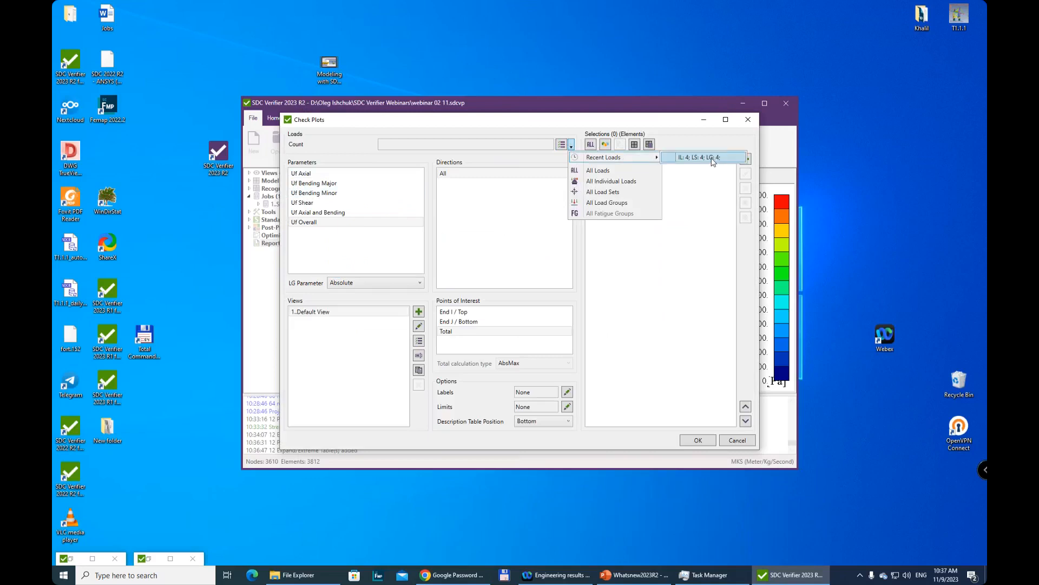
{"action": "left_click", "coordinate": [711, 158]}
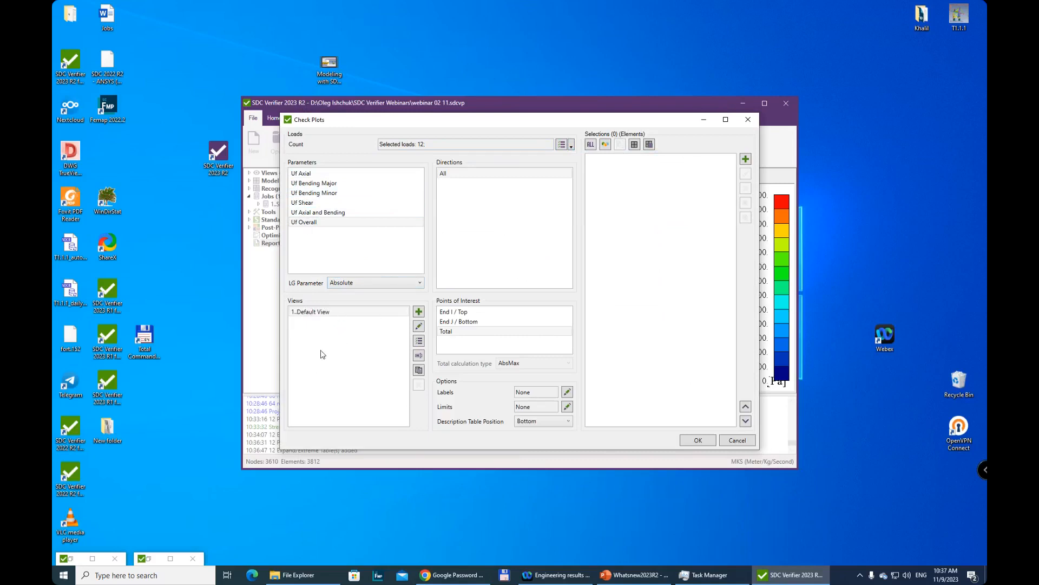
{"action": "left_click", "coordinate": [348, 223]}
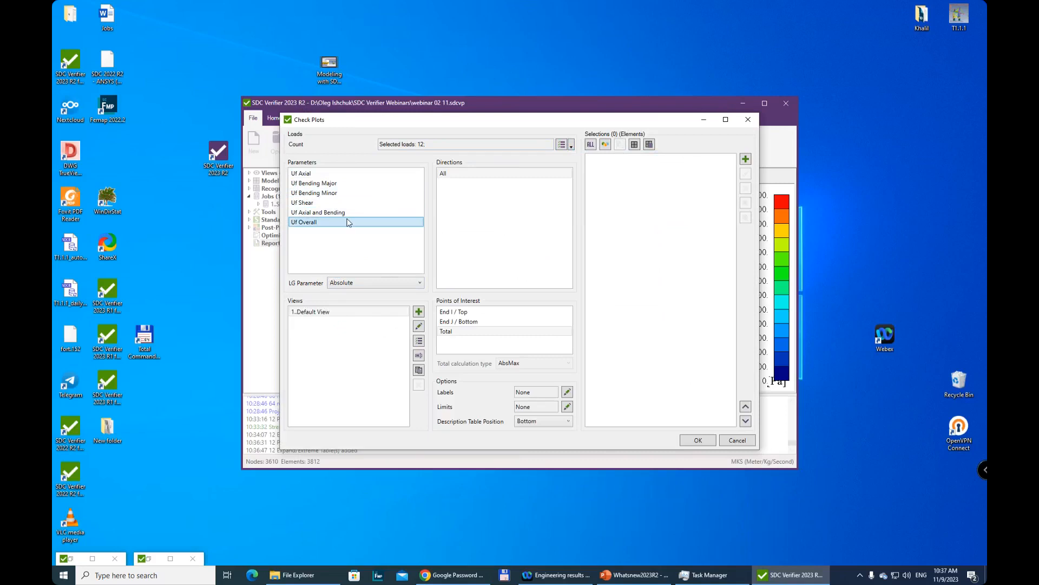
Restrict the check plots to component 4..AISC360 selection (s1) and add them to the report.
{"action": "left_click", "coordinate": [589, 145]}
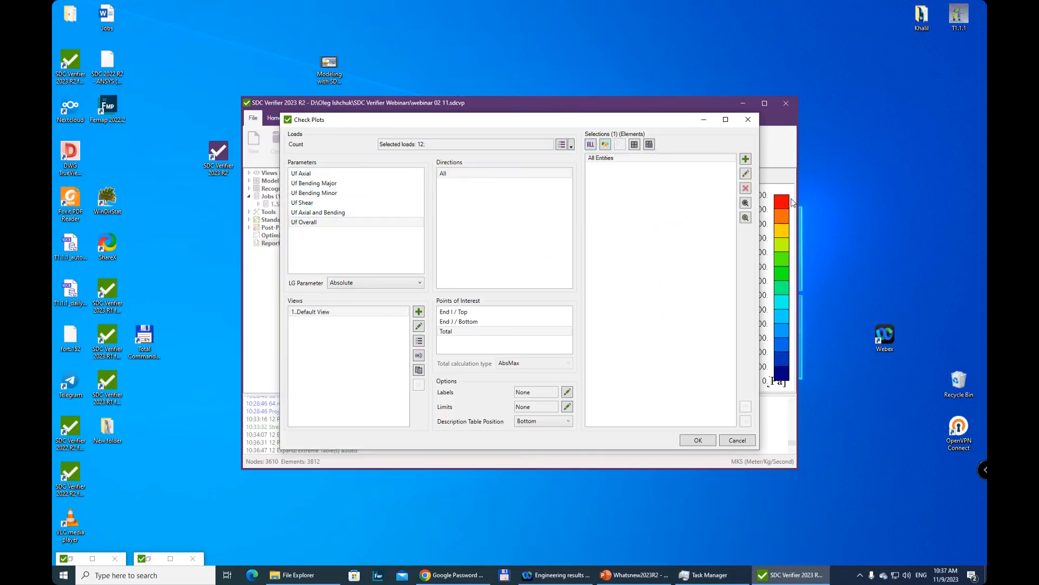
{"action": "left_click", "coordinate": [605, 145]}
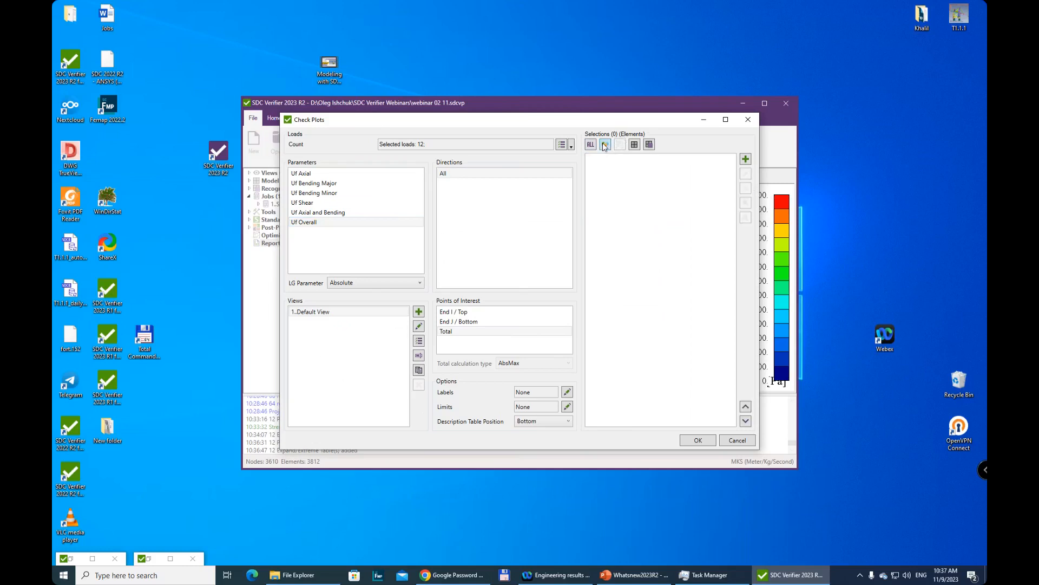
{"action": "left_click", "coordinate": [605, 145]}
{"action": "left_click", "coordinate": [629, 158]}
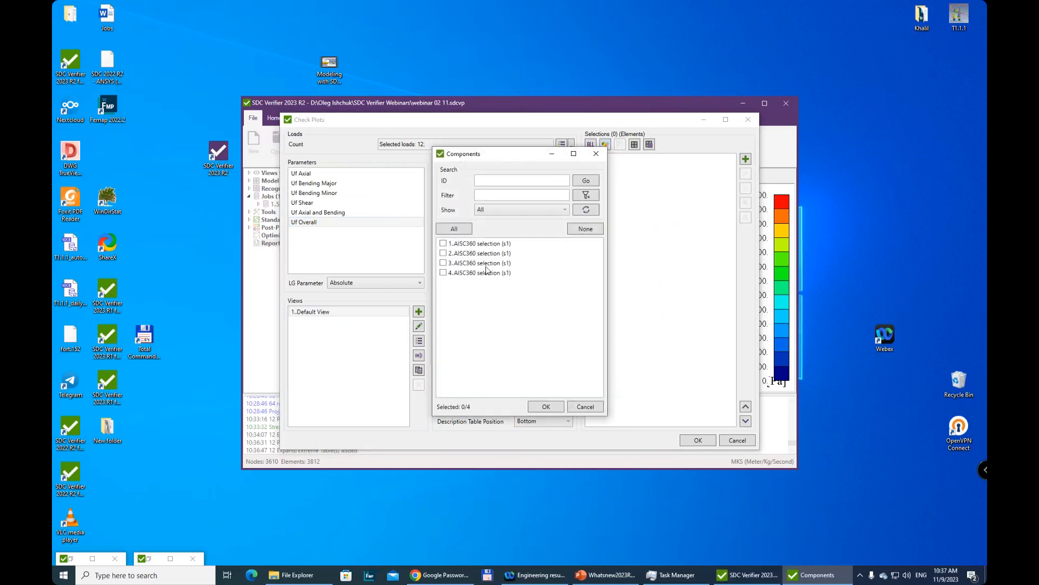
{"action": "left_click", "coordinate": [446, 273]}
{"action": "left_click", "coordinate": [545, 406]}
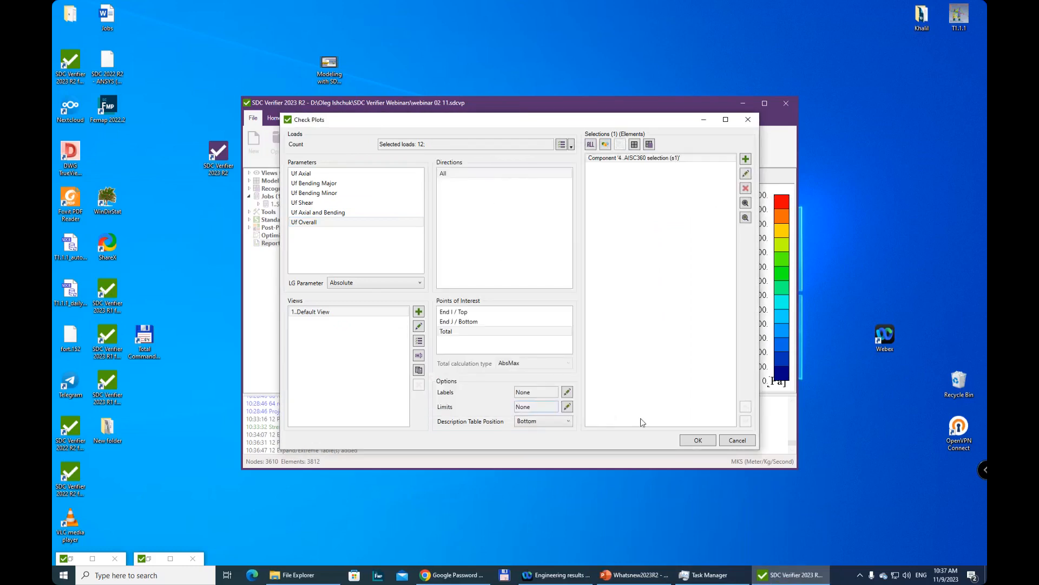
{"action": "left_click", "coordinate": [698, 440]}
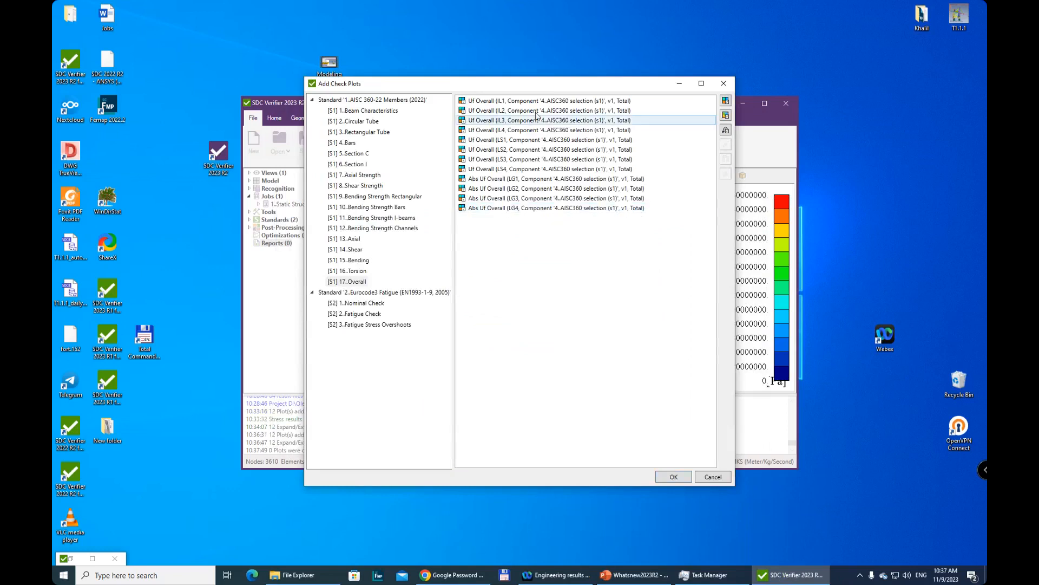
{"action": "left_click", "coordinate": [673, 477]}
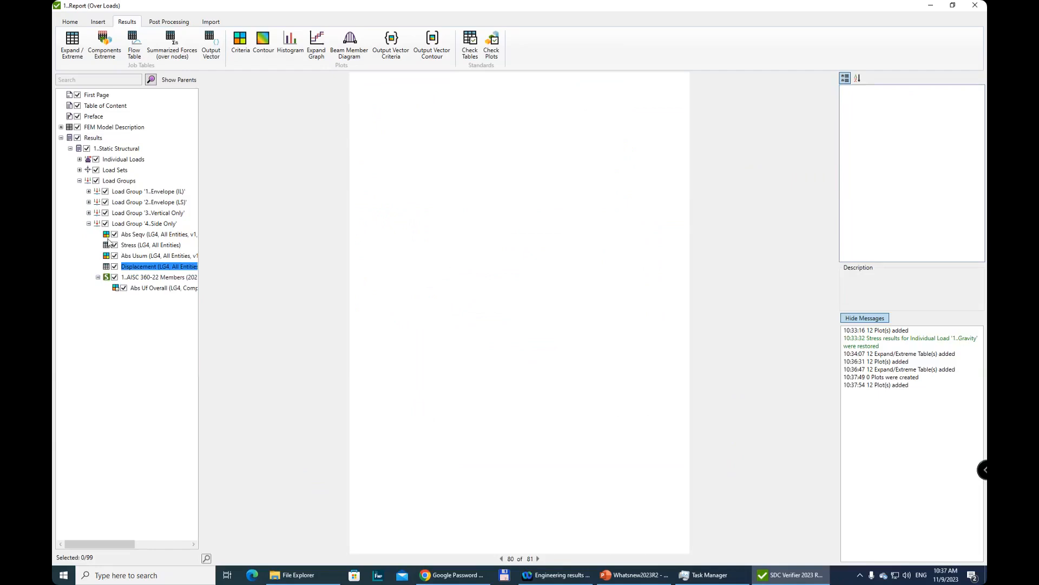
Examine the AISC 360-22 Members check plots under the load groups in the report's Results chapter.
{"action": "left_click", "coordinate": [97, 277]}
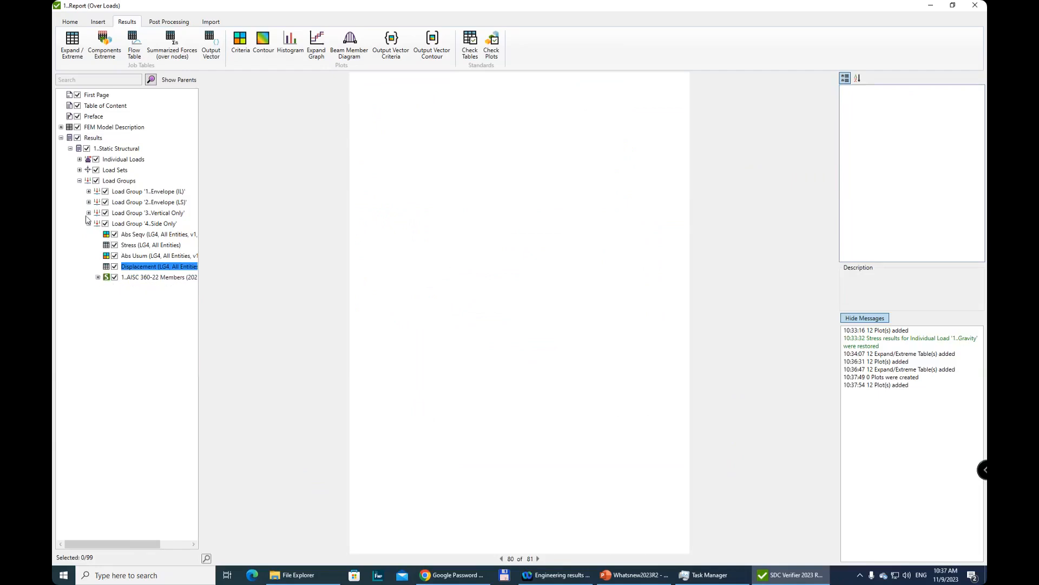
{"action": "left_click", "coordinate": [89, 213]}
{"action": "left_click", "coordinate": [89, 202]}
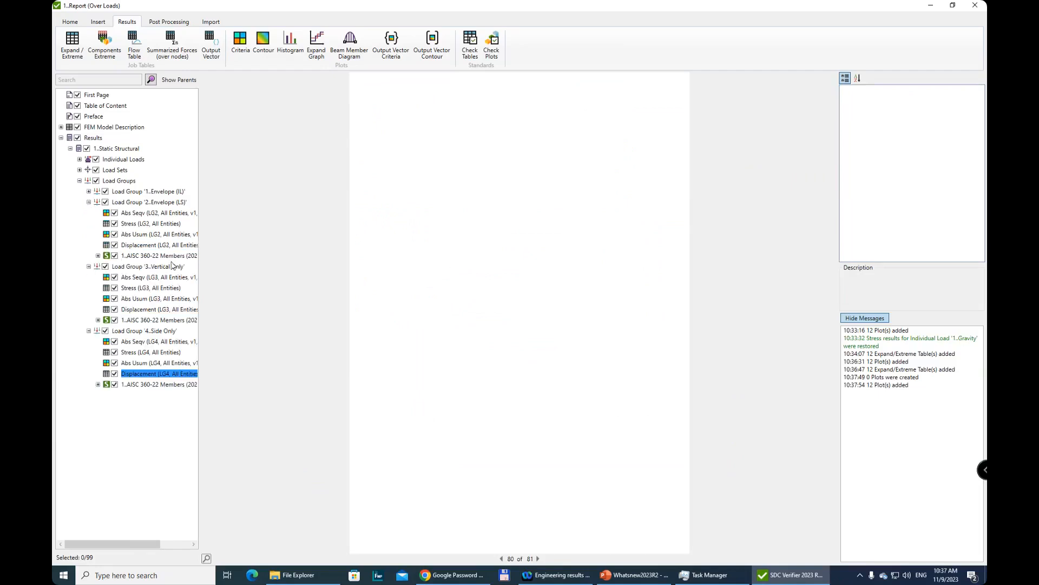
{"action": "left_click", "coordinate": [98, 256]}
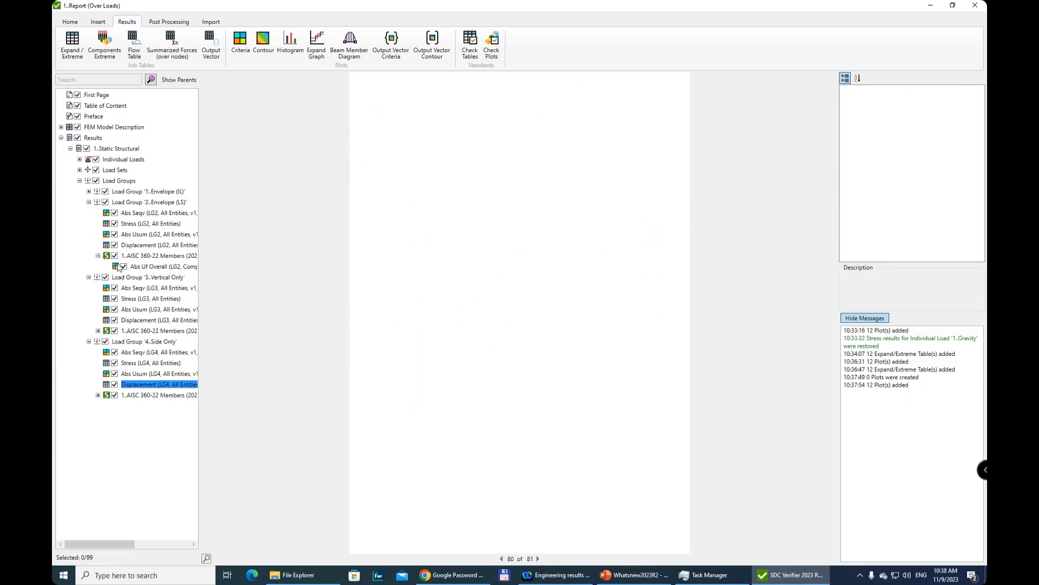
{"action": "left_click", "coordinate": [98, 256]}
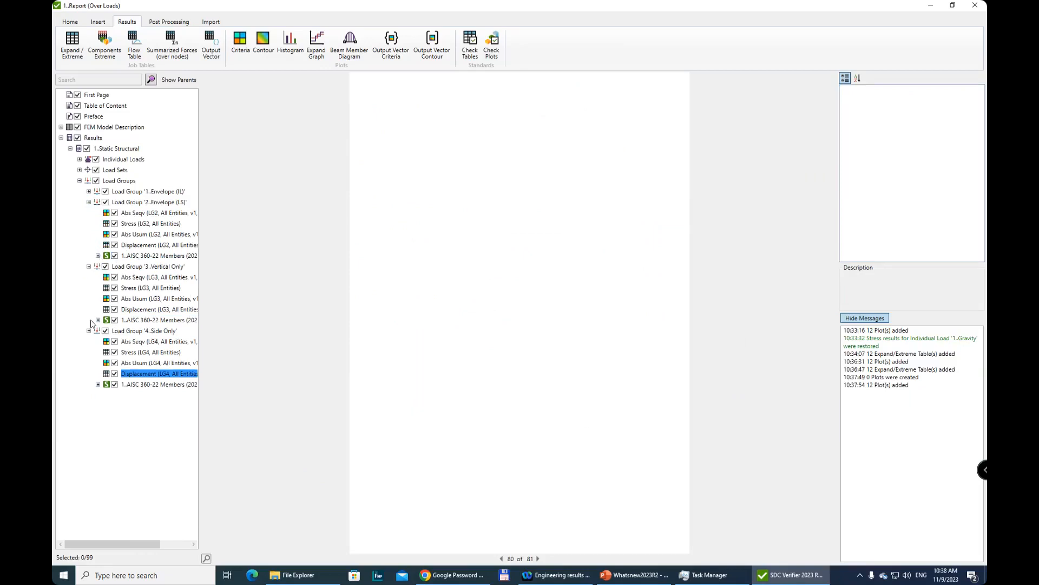
Start adding a check table for the 2..Fatigue Check of the Eurocode3 Fatigue (EN1993-1-9, 2005) standard.
{"action": "left_click", "coordinate": [476, 43]}
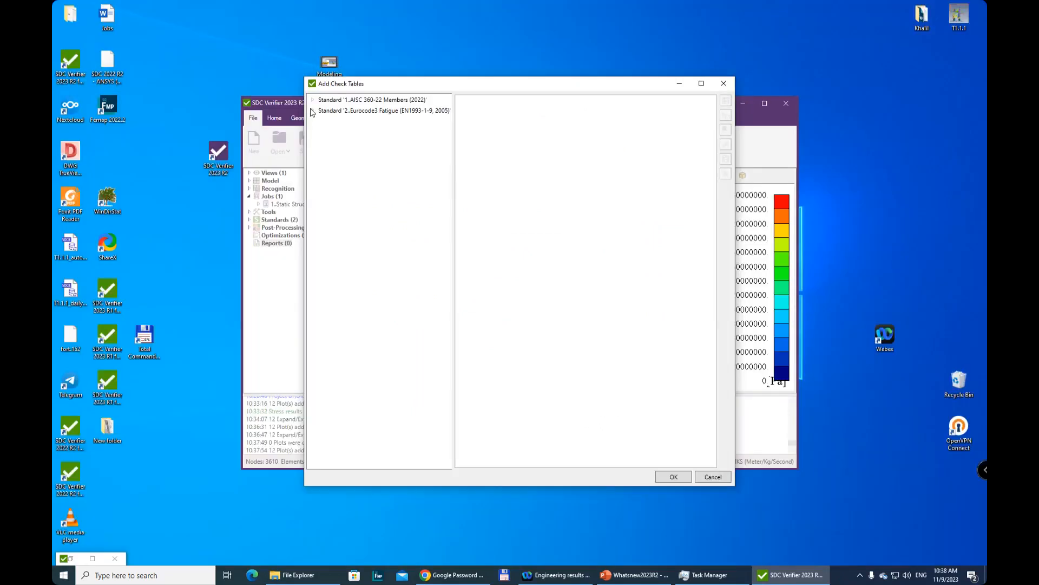
{"action": "left_click", "coordinate": [312, 110]}
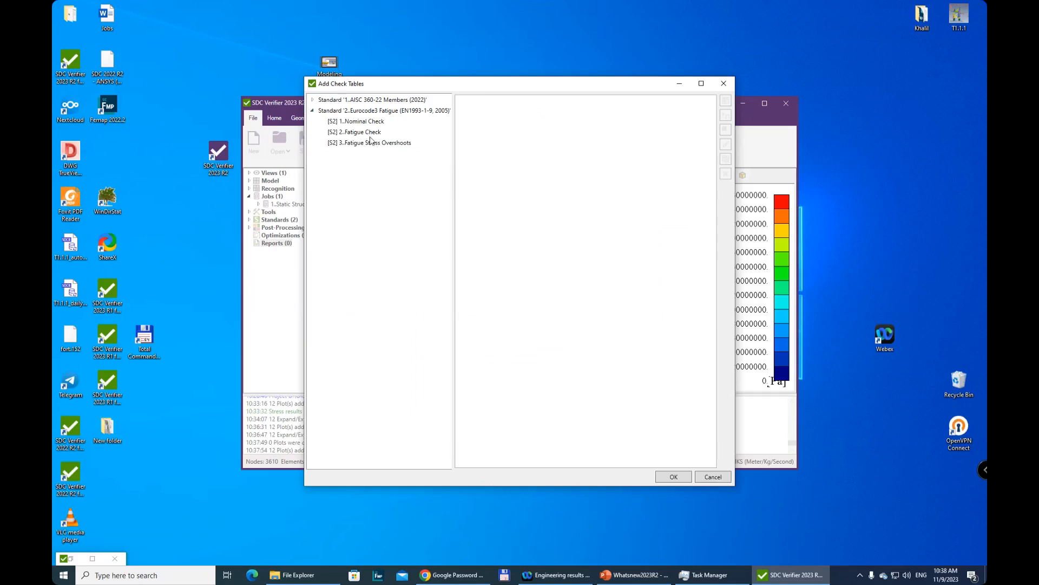
{"action": "left_click", "coordinate": [379, 135]}
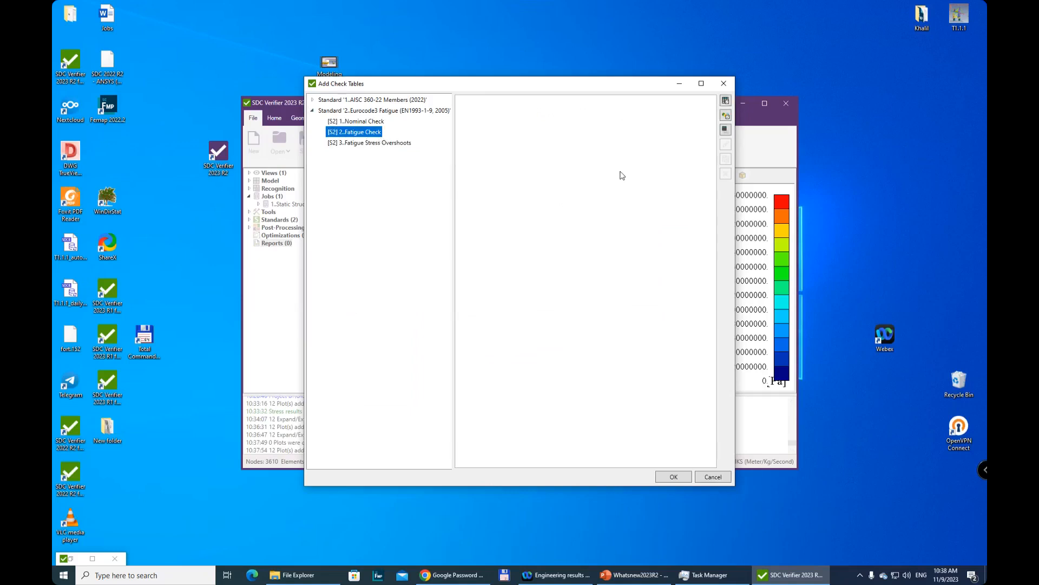
{"action": "left_click", "coordinate": [725, 102]}
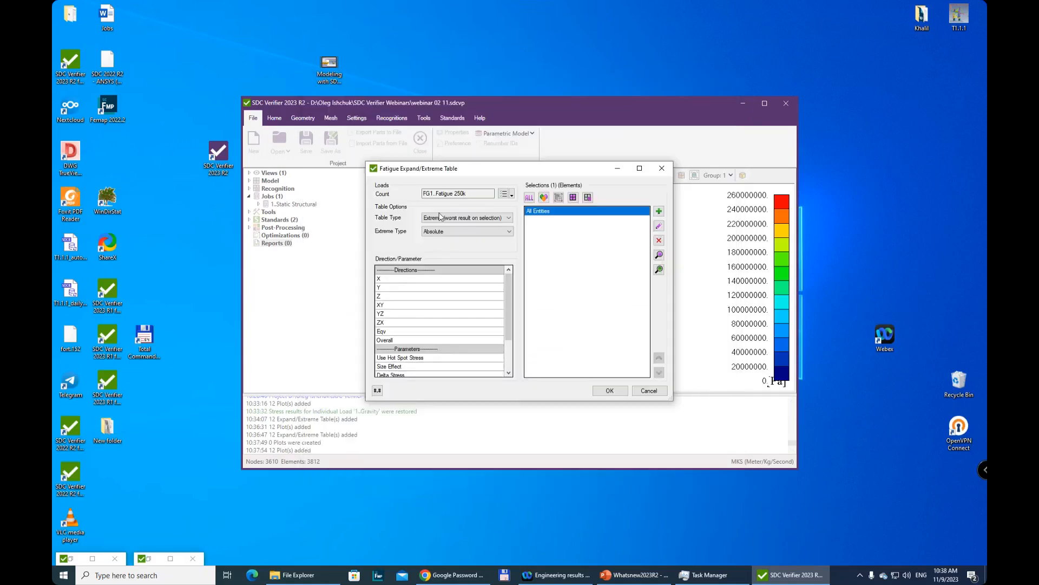
Add an absolute Extreme fatigue table in the Eqv direction for FG1..Fatigue 250k on All Entities to the report.
{"action": "left_click", "coordinate": [512, 196]}
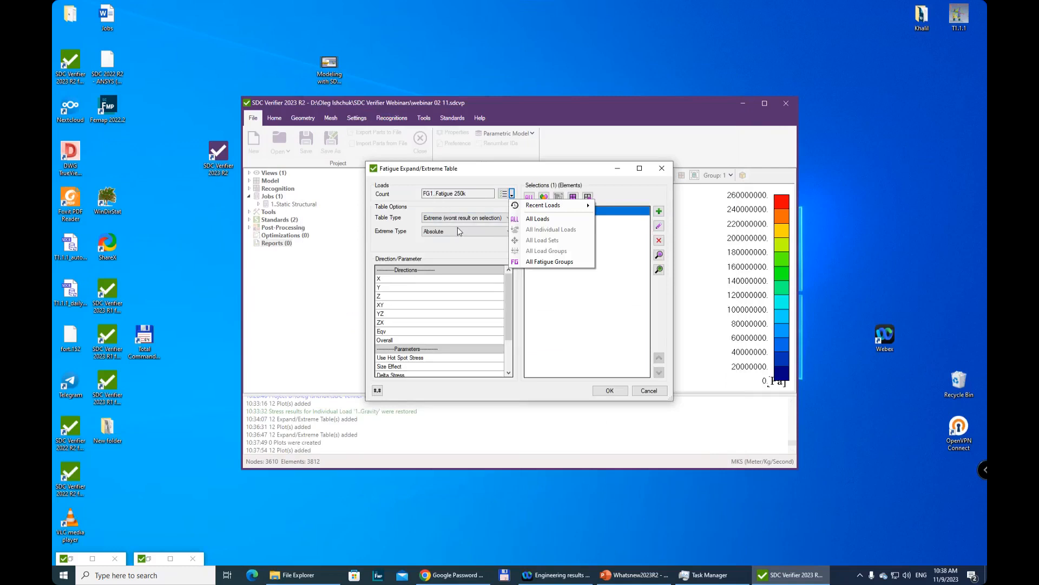
{"action": "left_click", "coordinate": [464, 200]}
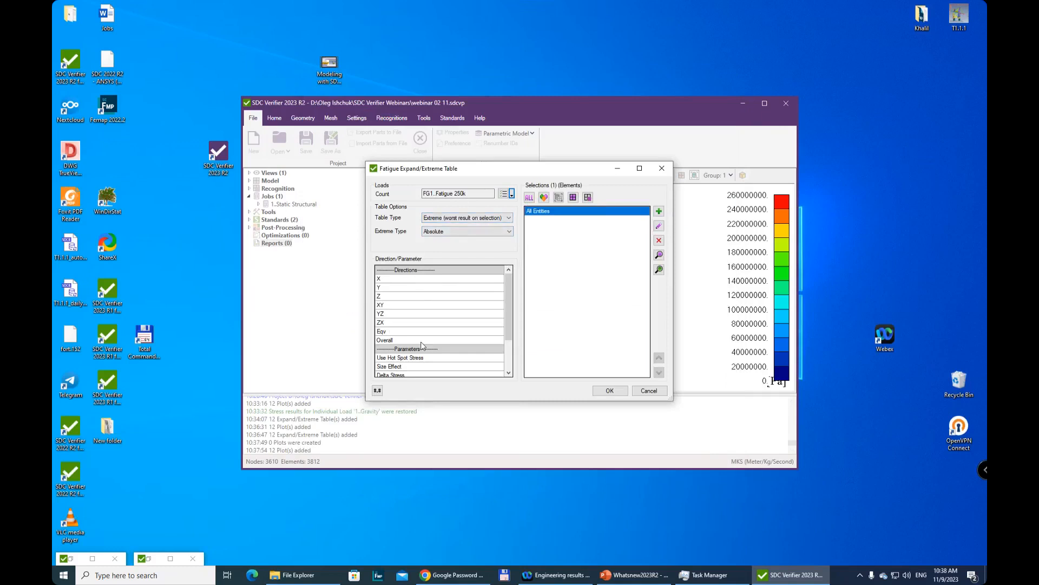
{"action": "scroll", "coordinate": [423, 346], "scroll_direction": "down", "scroll_amount": 3}
{"action": "scroll", "coordinate": [441, 290], "scroll_direction": "up", "scroll_amount": 3}
{"action": "left_click", "coordinate": [440, 232]}
{"action": "left_click", "coordinate": [439, 232]}
{"action": "left_click", "coordinate": [396, 331]}
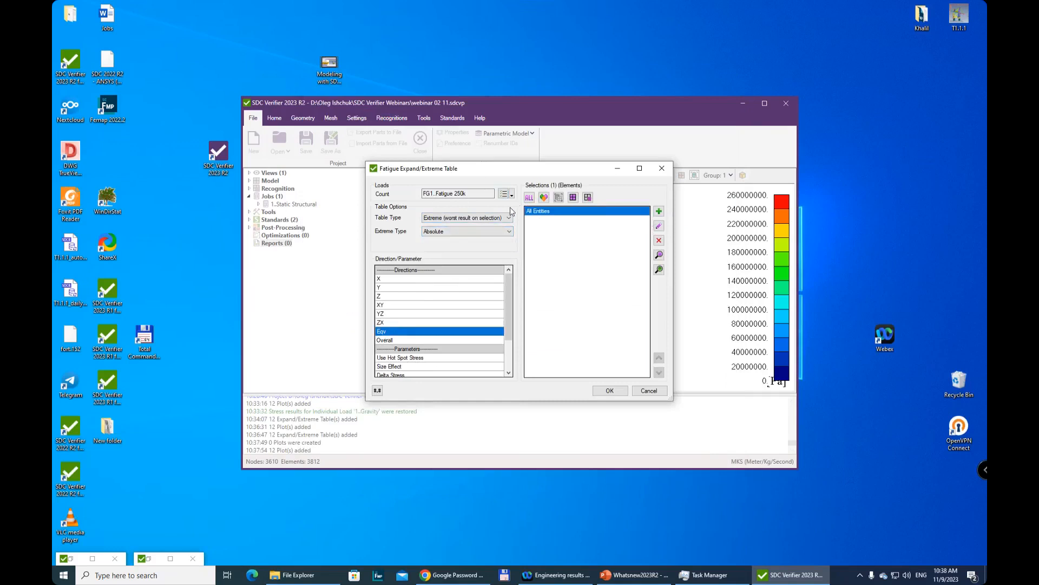
{"action": "left_click", "coordinate": [610, 391]}
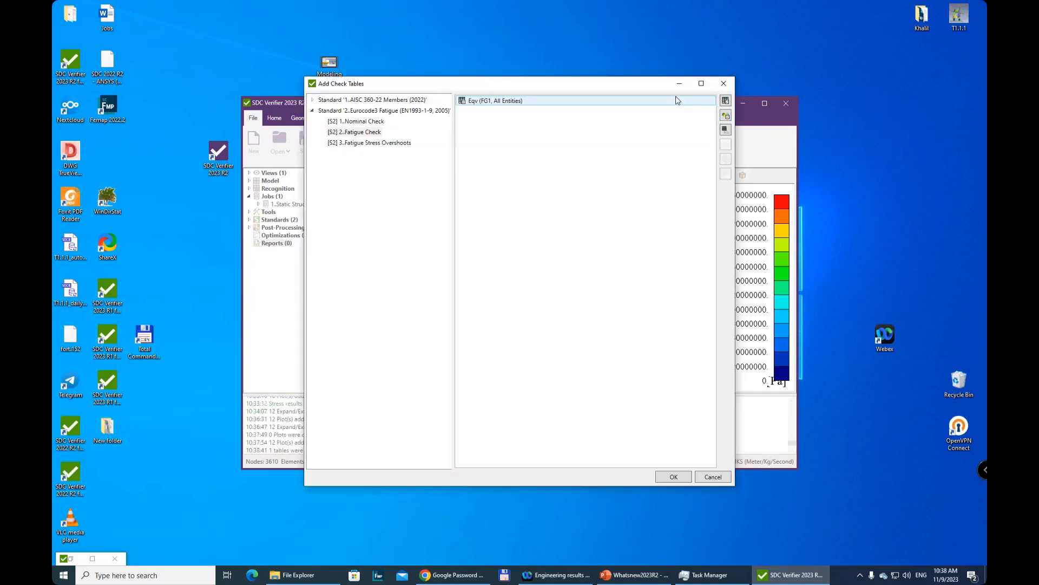
{"action": "left_click", "coordinate": [673, 478]}
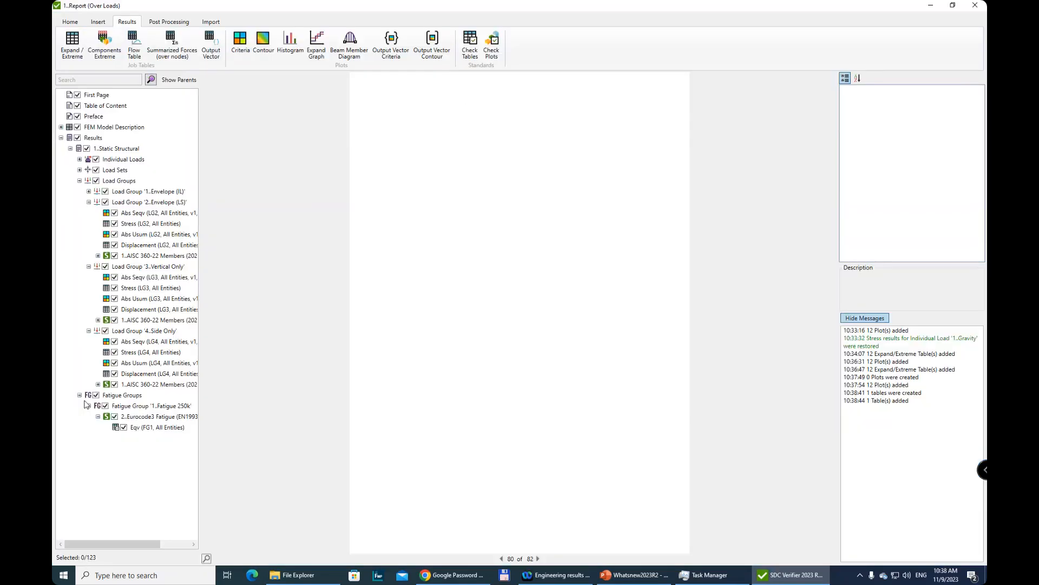
{"action": "left_click", "coordinate": [80, 396]}
{"action": "left_click", "coordinate": [80, 395]}
Insert a user chapter titled Summary into the report.
{"action": "left_click", "coordinate": [98, 24]}
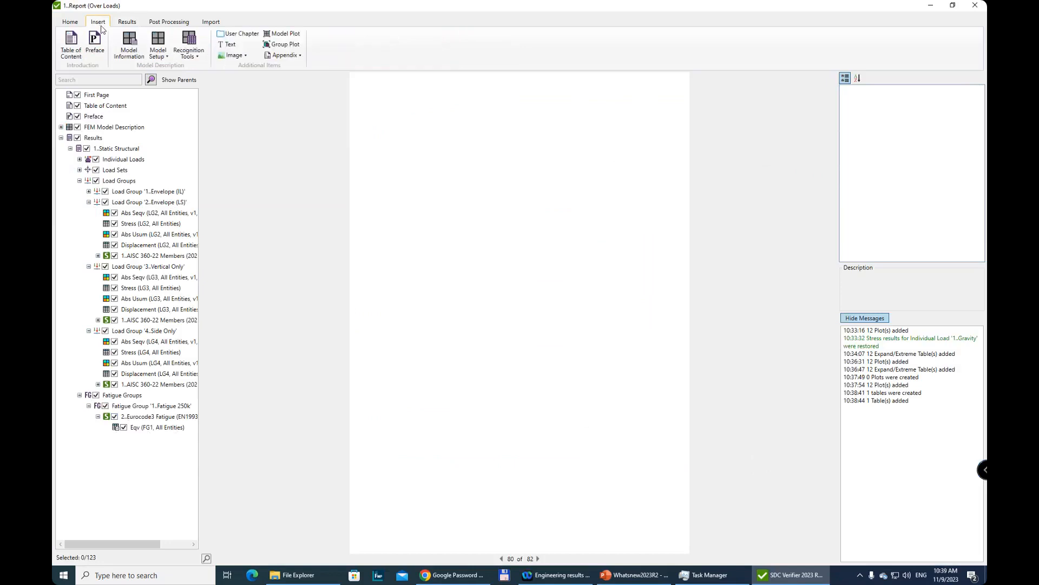
{"action": "left_click", "coordinate": [236, 35]}
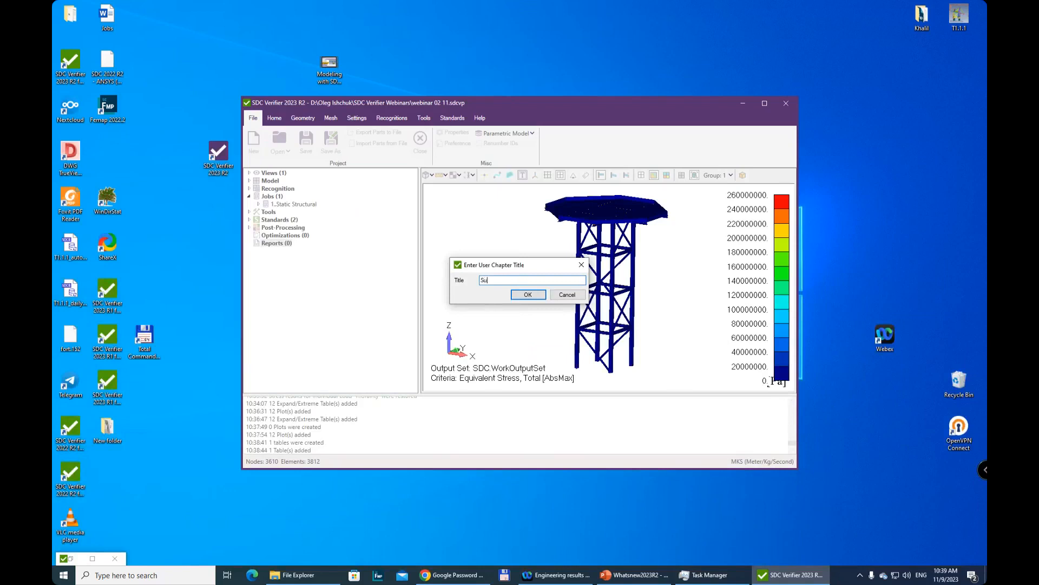
{"action": "type", "text": "mmary"}
{"action": "left_click", "coordinate": [526, 295]}
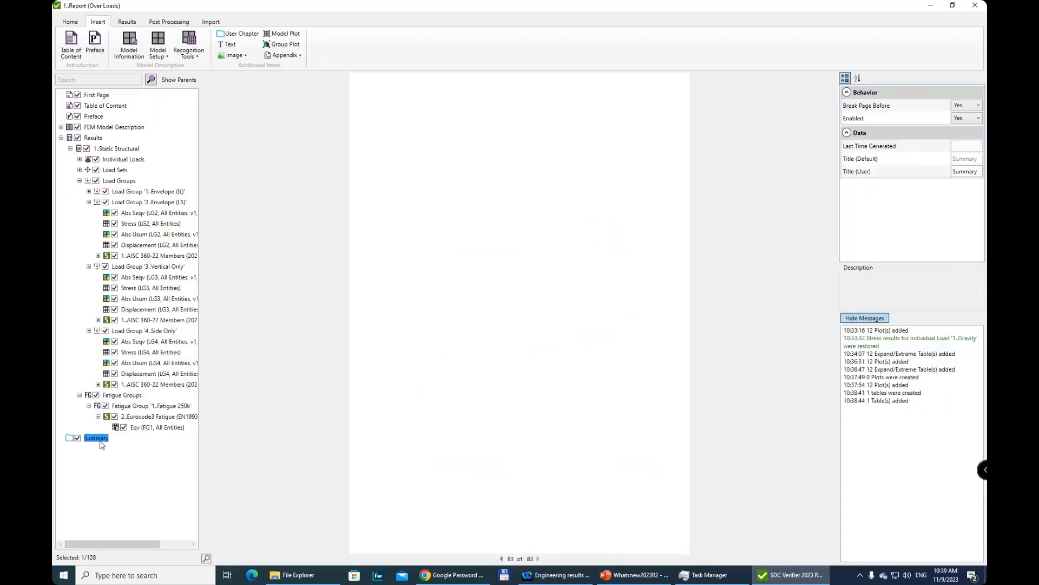
Add a text item to the Summary chapter reading "Based on the completed demonstration project we've done an analysis of a tower and all results are OK".
{"action": "left_click", "coordinate": [228, 45]}
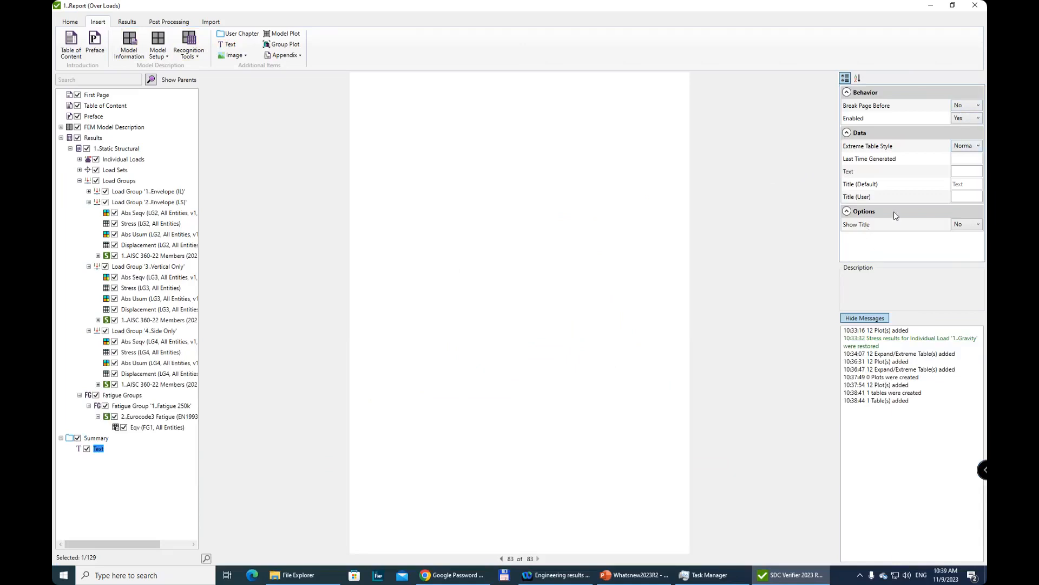
{"action": "left_click", "coordinate": [969, 172]}
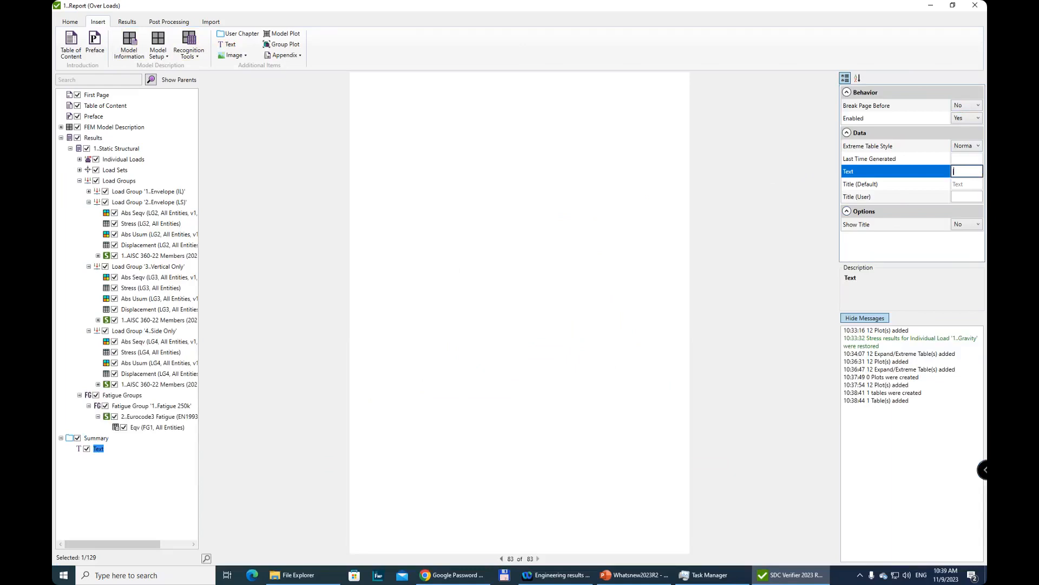
{"action": "key", "text": "BackSpace"}
{"action": "key", "text": "BackSpace"}
{"action": "type", "text": "Based on the completed demonstration pr"}
{"action": "type", "text": "tower and all results."}
{"action": "key", "text": "BackSpace"}
{"action": "type", "text": "are ok"}
{"action": "key", "text": "BackSpace"}
{"action": "key", "text": "BackSpace"}
{"action": "type", "text": "OK"}
{"action": "key", "text": "Return"}
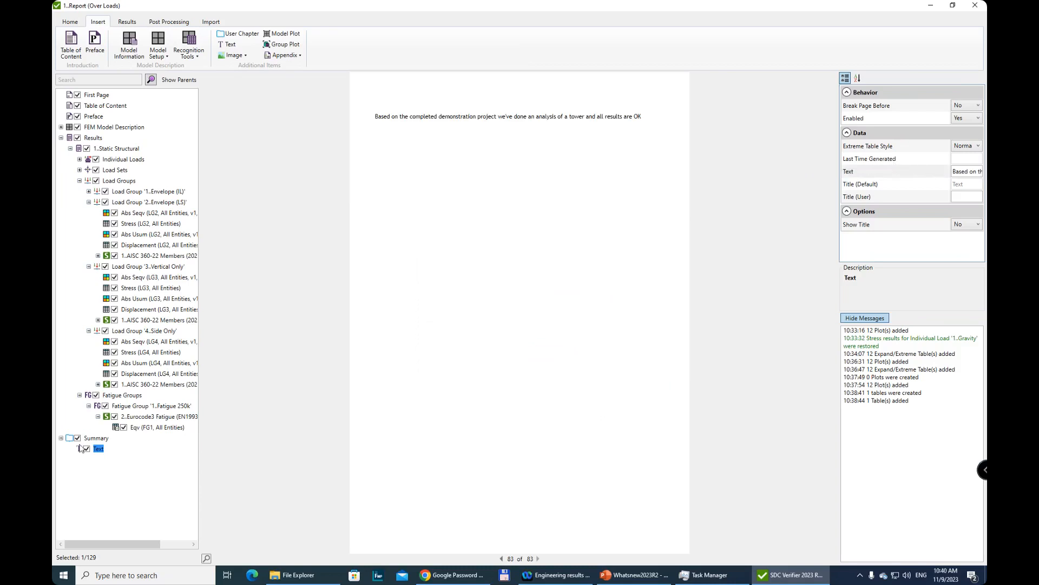
Generate the Summary chapter of the report.
{"action": "left_click", "coordinate": [101, 439]}
{"action": "right_click", "coordinate": [102, 440]}
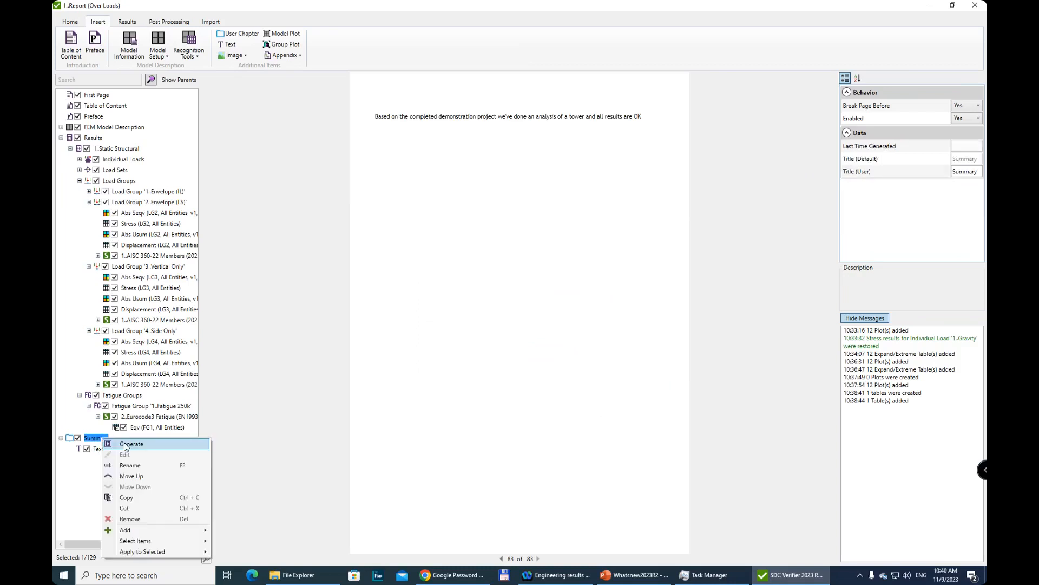
{"action": "left_click", "coordinate": [125, 444]}
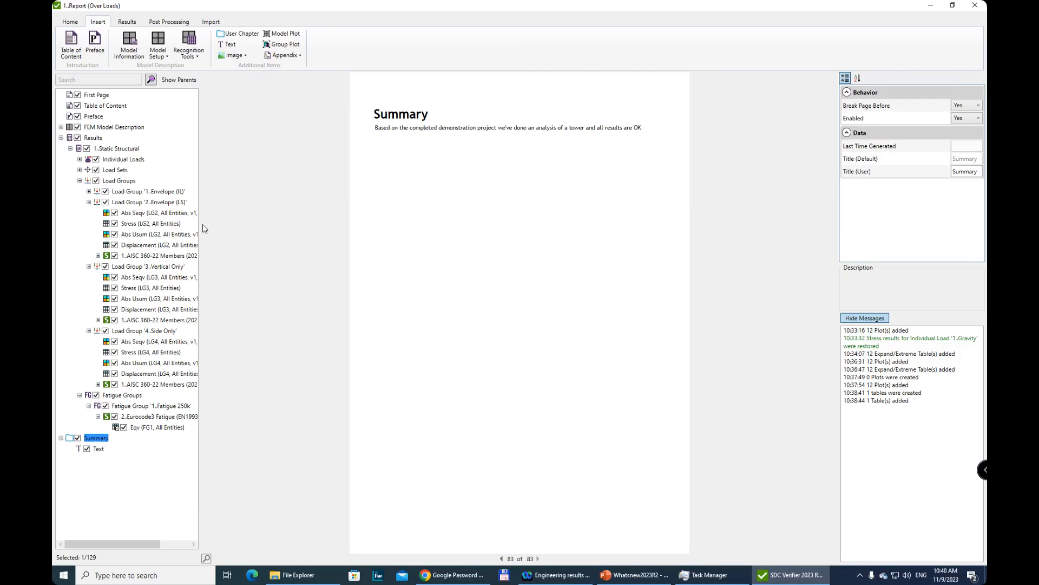
{"action": "left_click", "coordinate": [158, 216]}
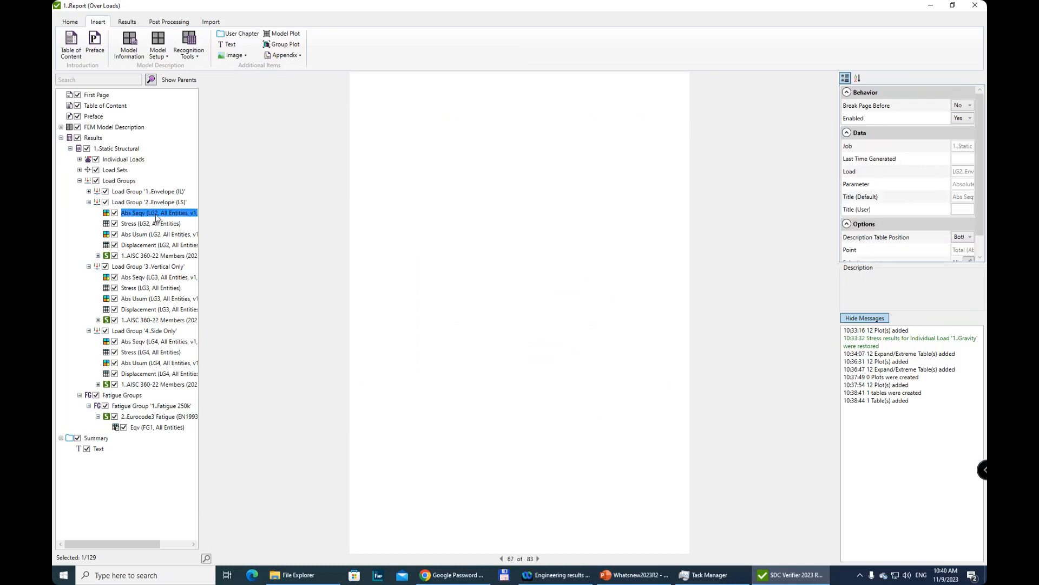
{"action": "right_click", "coordinate": [157, 215]}
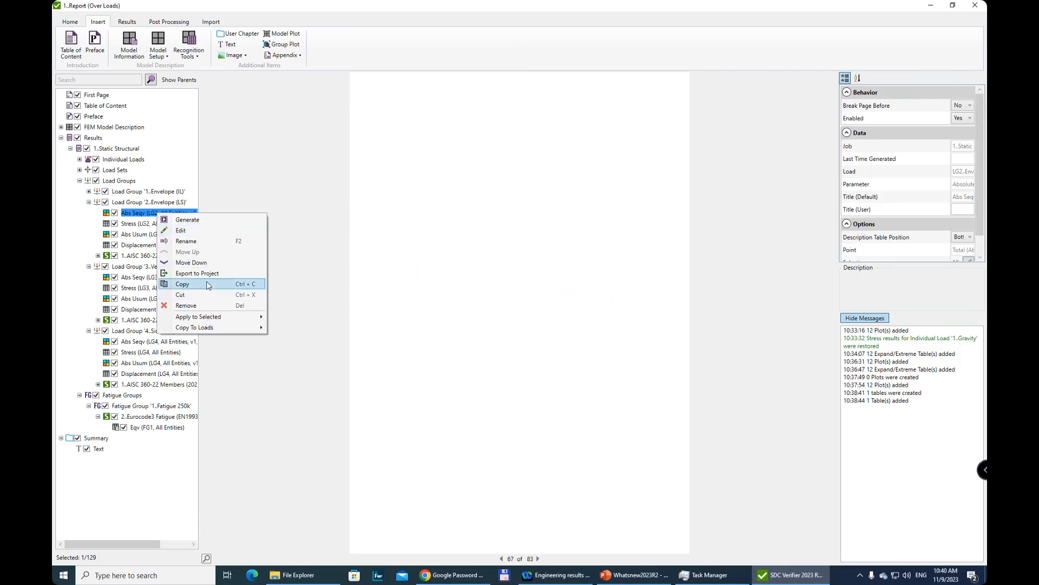
{"action": "left_click", "coordinate": [84, 364]}
{"action": "left_click", "coordinate": [164, 342]}
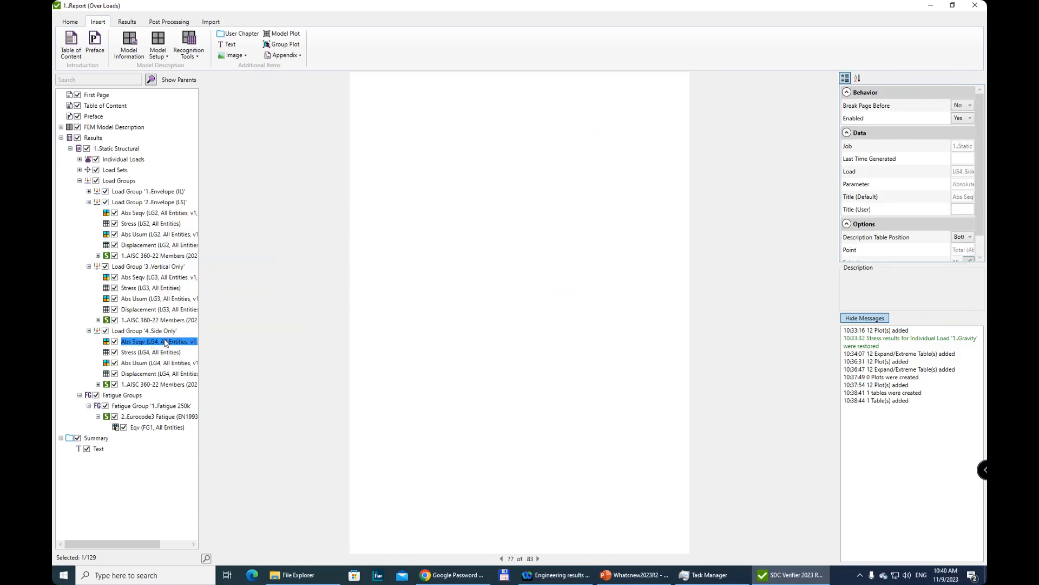
Copy the Abs Seqv plot of Load Group '1..Envelope (IL)' into the Summary chapter and regenerate that chapter.
{"action": "left_click", "coordinate": [89, 191]}
{"action": "left_click", "coordinate": [154, 202]}
{"action": "right_click", "coordinate": [154, 202]}
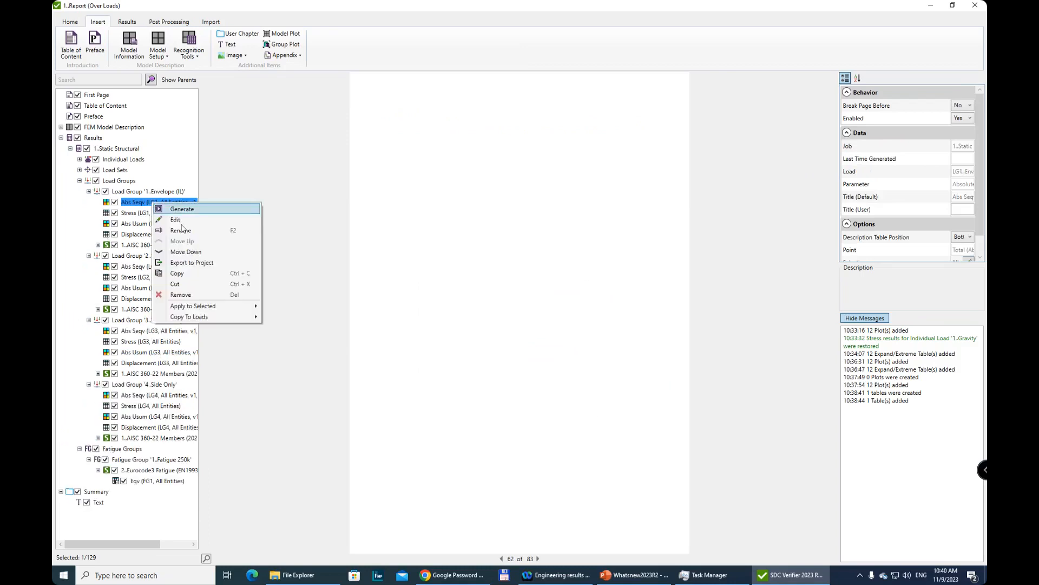
{"action": "left_click", "coordinate": [182, 275]}
{"action": "left_click", "coordinate": [99, 503]}
{"action": "right_click", "coordinate": [100, 503]}
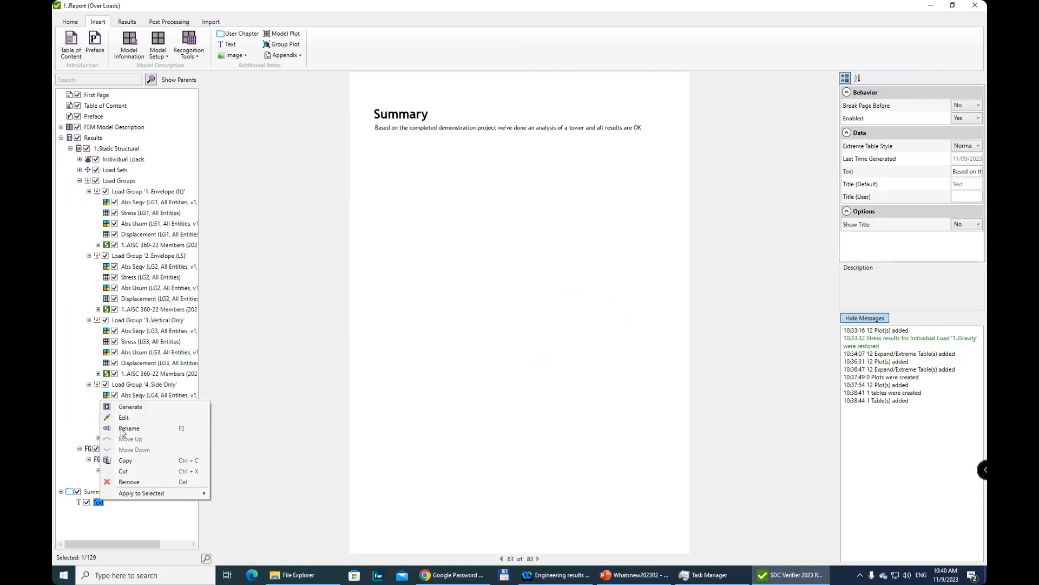
{"action": "left_click", "coordinate": [95, 493]}
{"action": "right_click", "coordinate": [96, 491]}
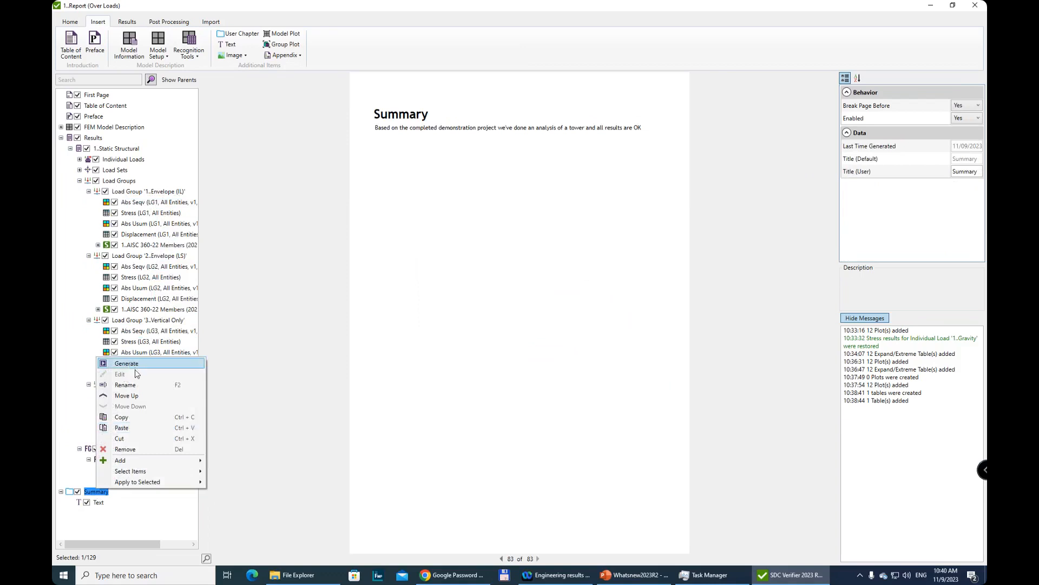
{"action": "left_click", "coordinate": [137, 428]}
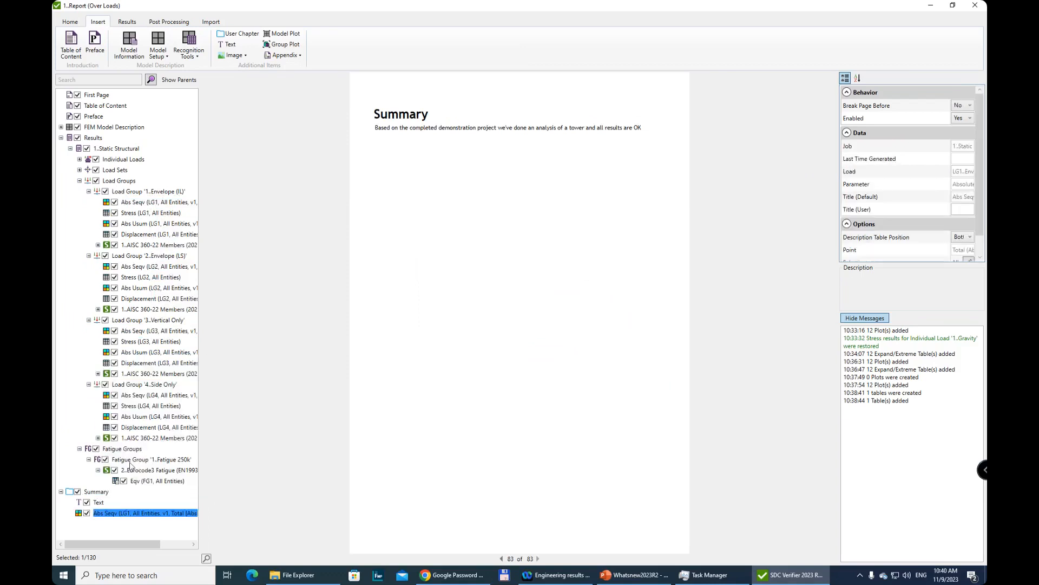
{"action": "right_click", "coordinate": [100, 492]}
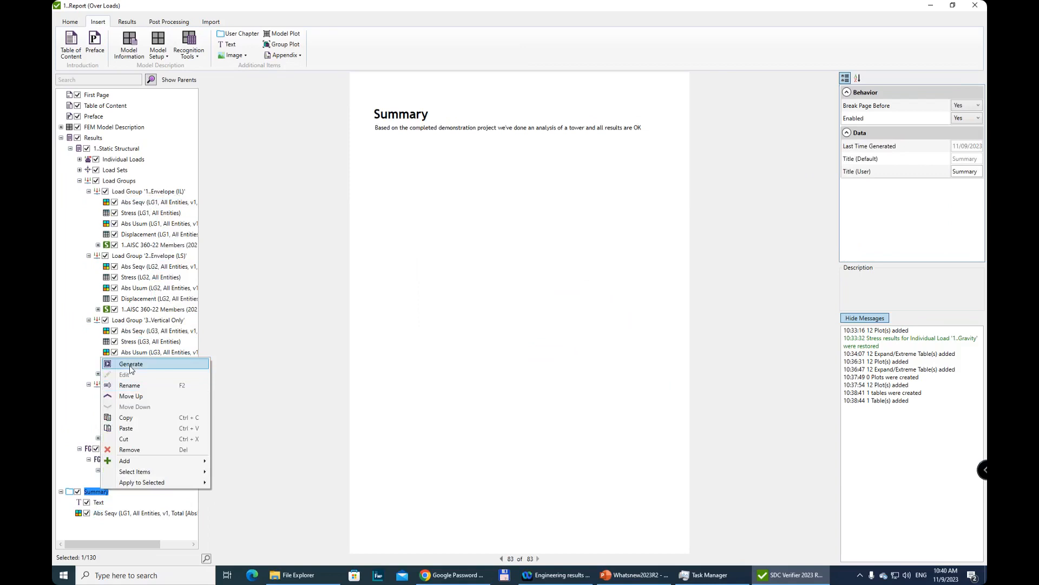
{"action": "left_click", "coordinate": [130, 364]}
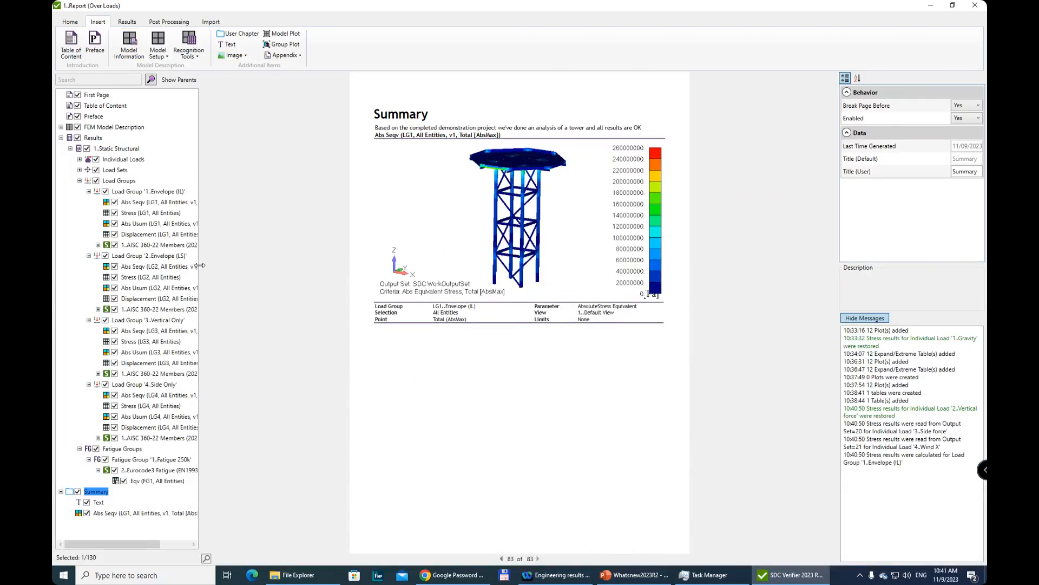
Save the report under the title Report 1, and close the report designer, saving the report without generated content.
{"action": "left_click", "coordinate": [68, 24]}
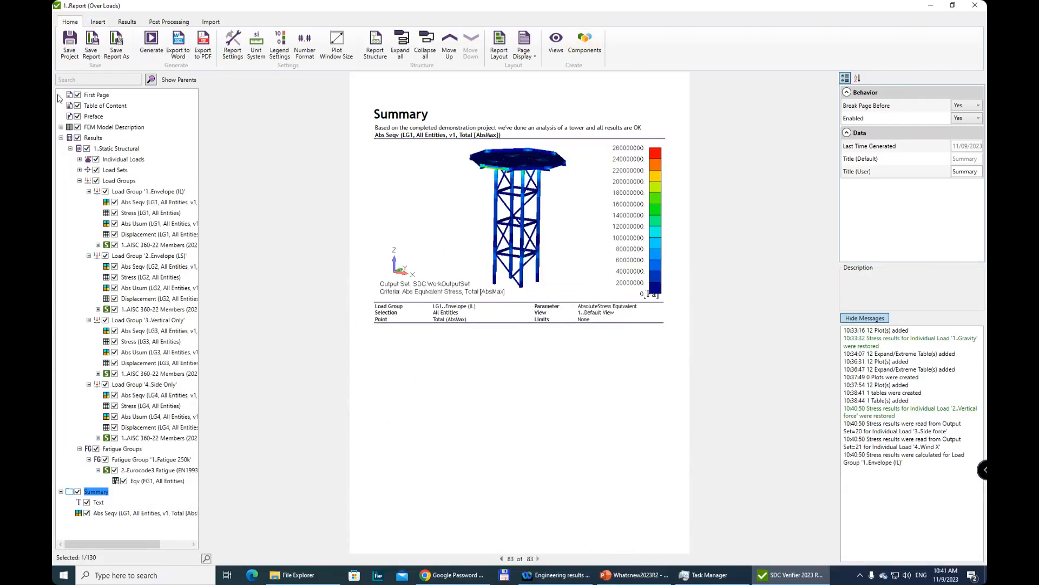
{"action": "left_click", "coordinate": [92, 44]}
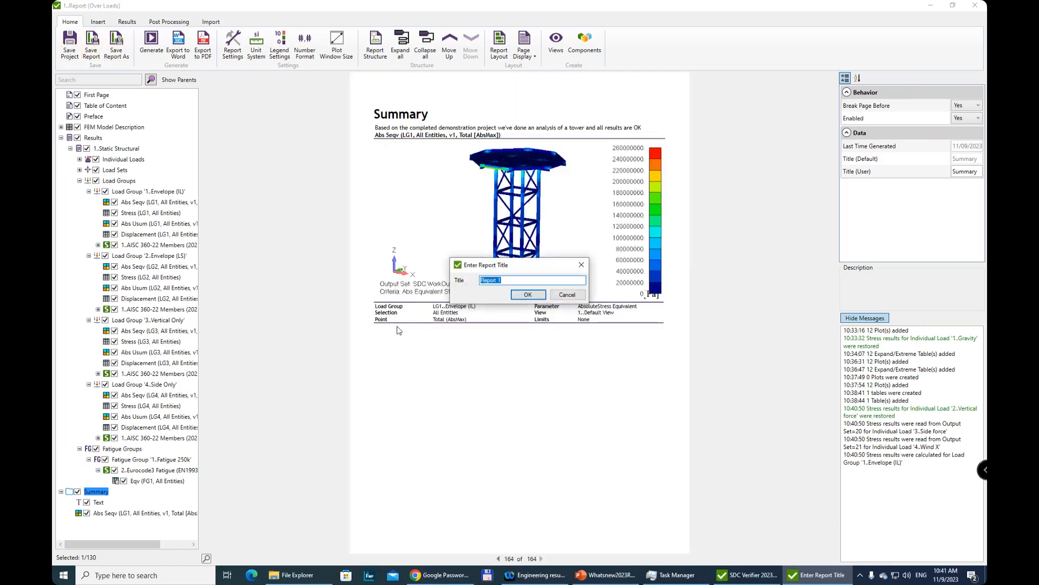
{"action": "left_click", "coordinate": [515, 280]}
{"action": "left_click", "coordinate": [526, 295]}
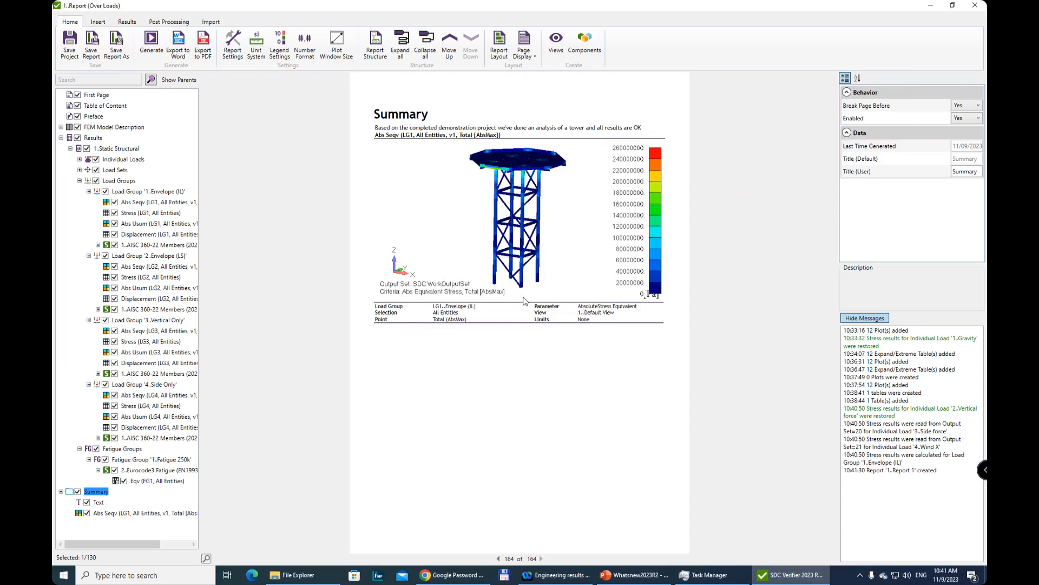
{"action": "left_click", "coordinate": [979, 8]}
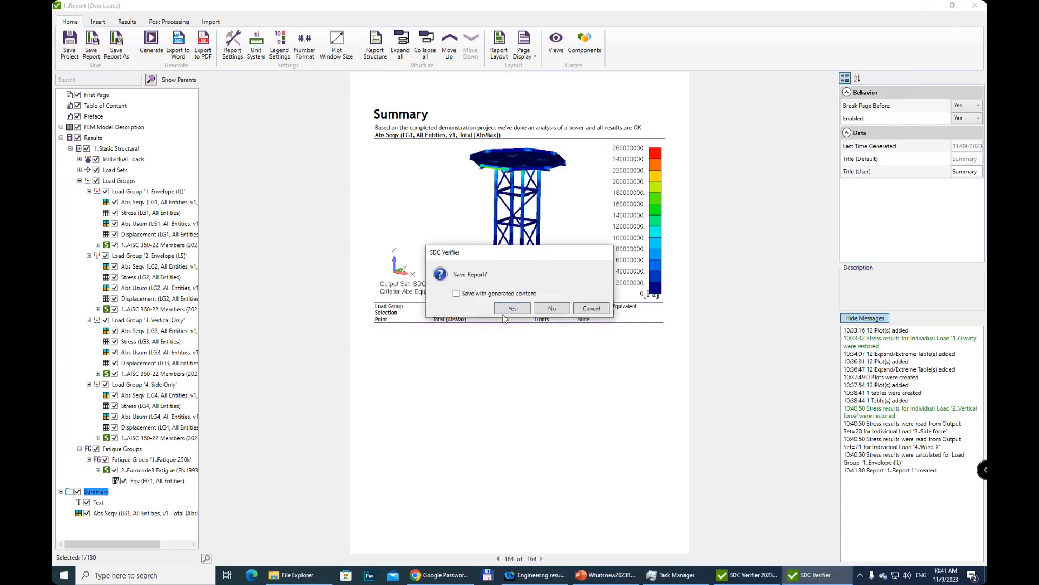
{"action": "left_click", "coordinate": [512, 308]}
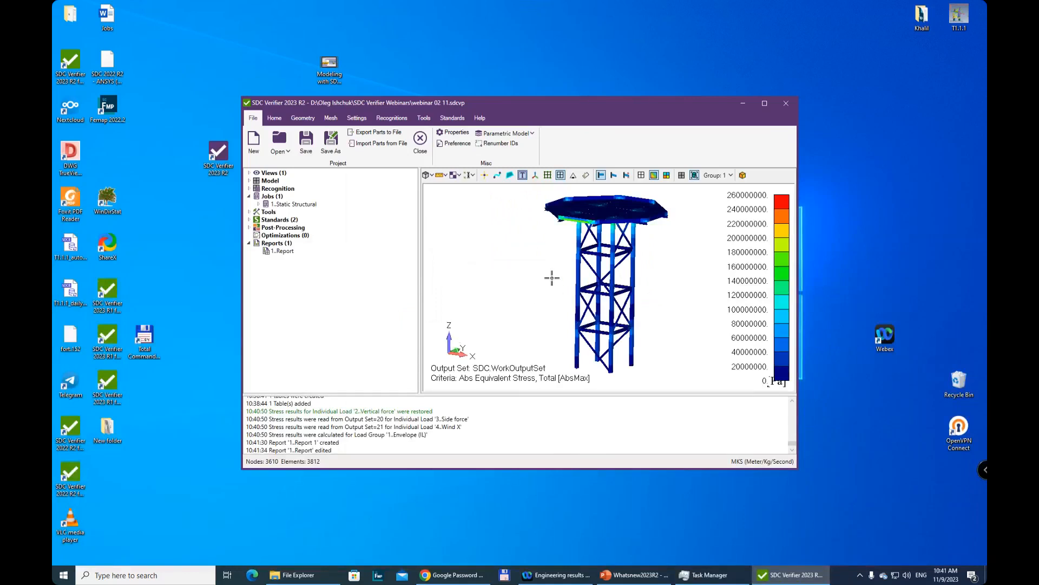
Maximize the main project window, expand the model's FEM Loads and view the tower from below.
{"action": "scroll", "coordinate": [549, 303], "scroll_direction": "up", "scroll_amount": 1}
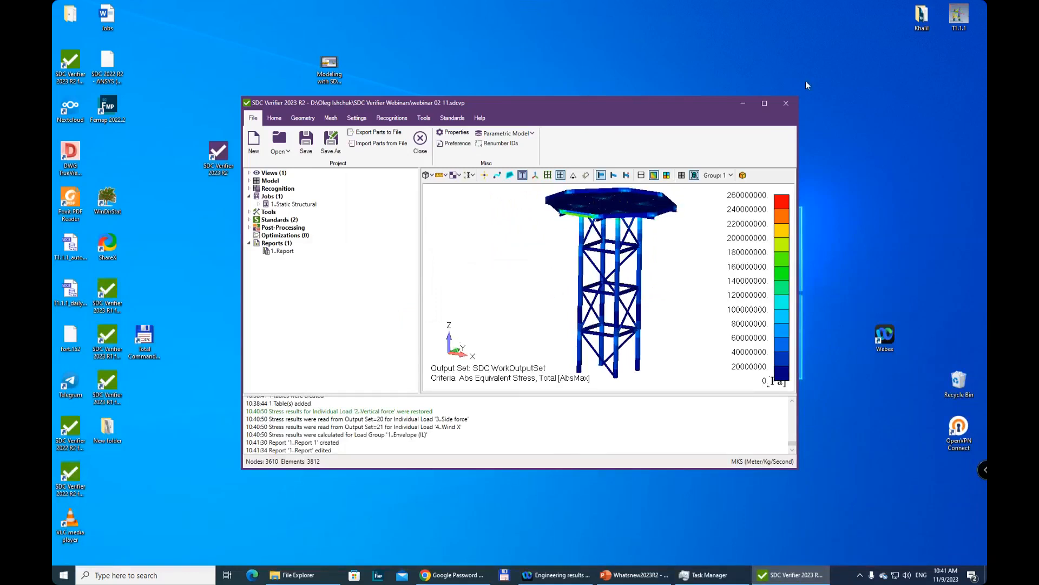
{"action": "left_click", "coordinate": [772, 105]}
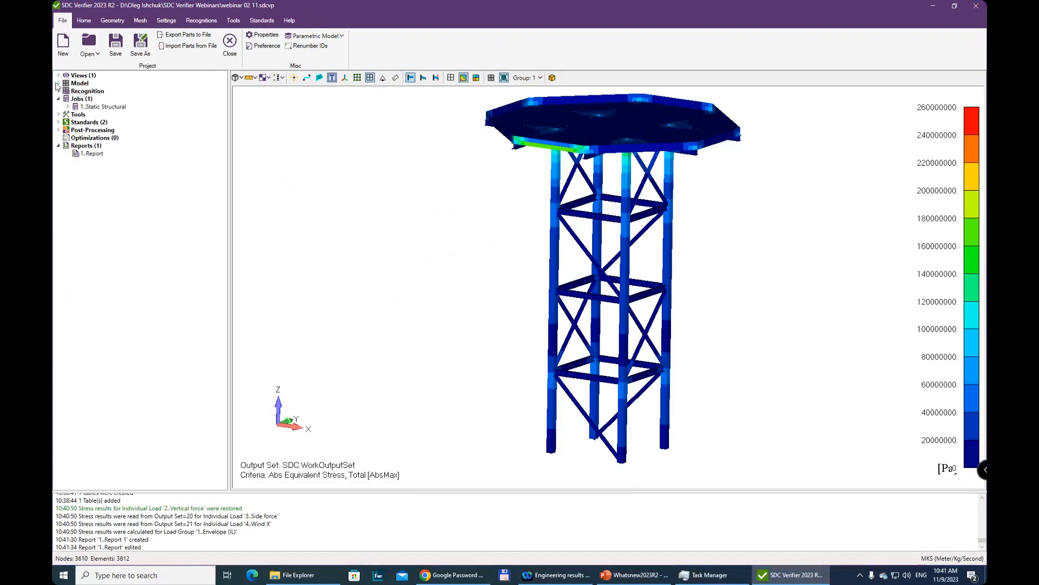
{"action": "left_click", "coordinate": [57, 84]}
{"action": "left_click", "coordinate": [145, 22]}
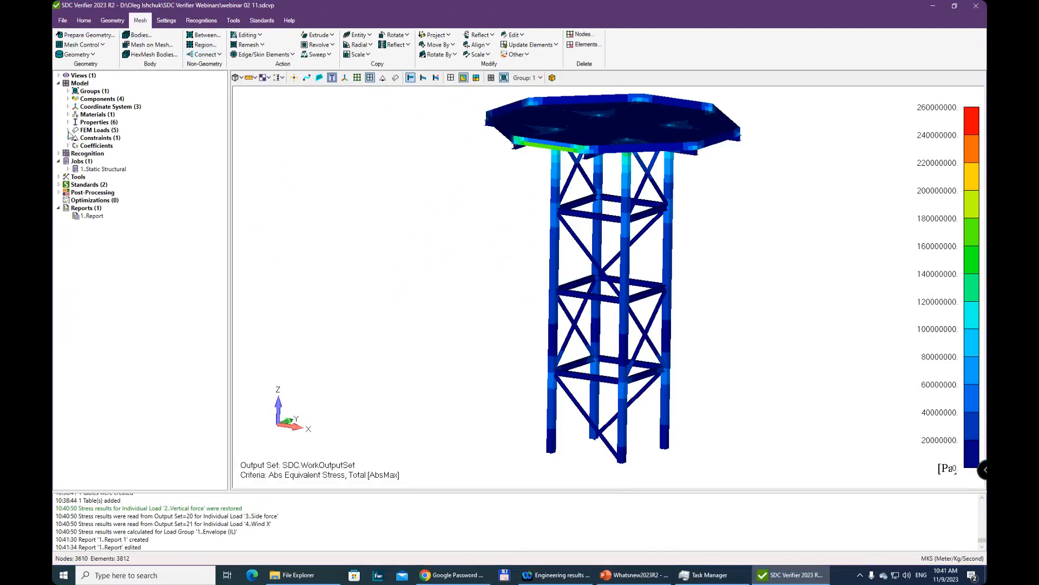
{"action": "left_click", "coordinate": [68, 130]}
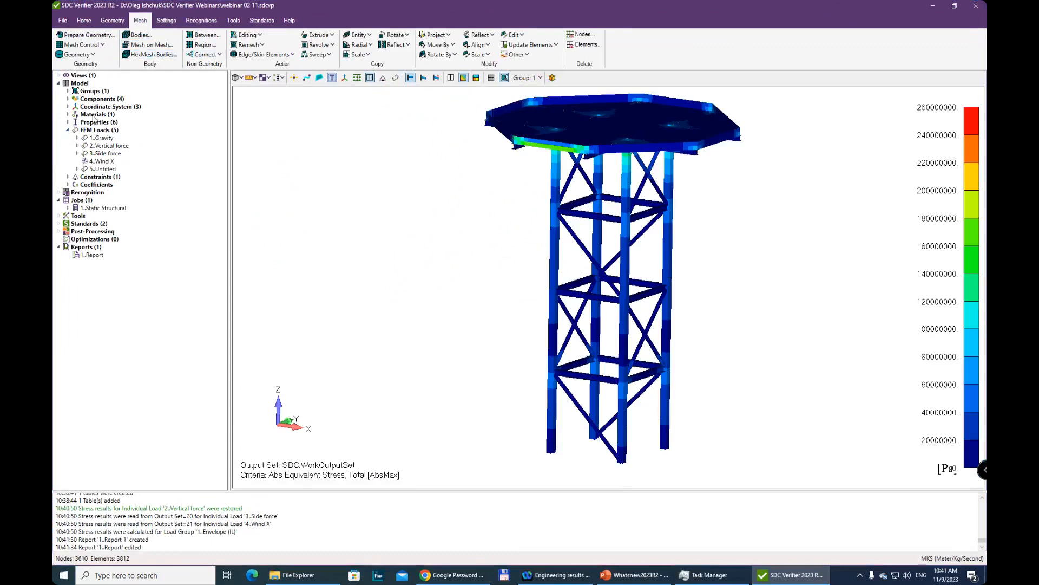
{"action": "middle_click_drag", "start_coordinate": [596, 259], "coordinate": [601, 119]}
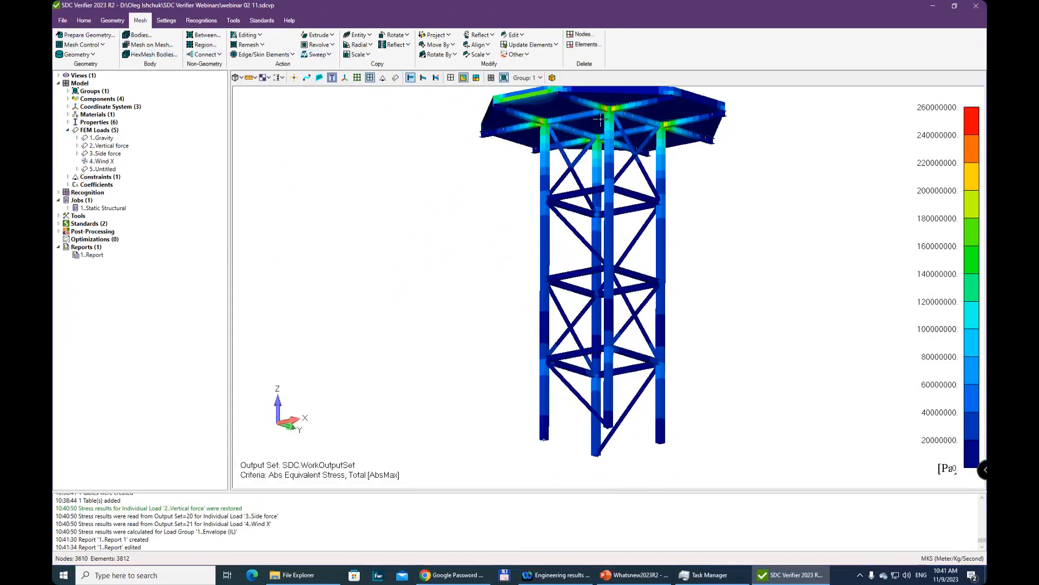
Increase the height and top width of the cross-section in the 2..I-beam200 beam property.
{"action": "left_click", "coordinate": [69, 122]}
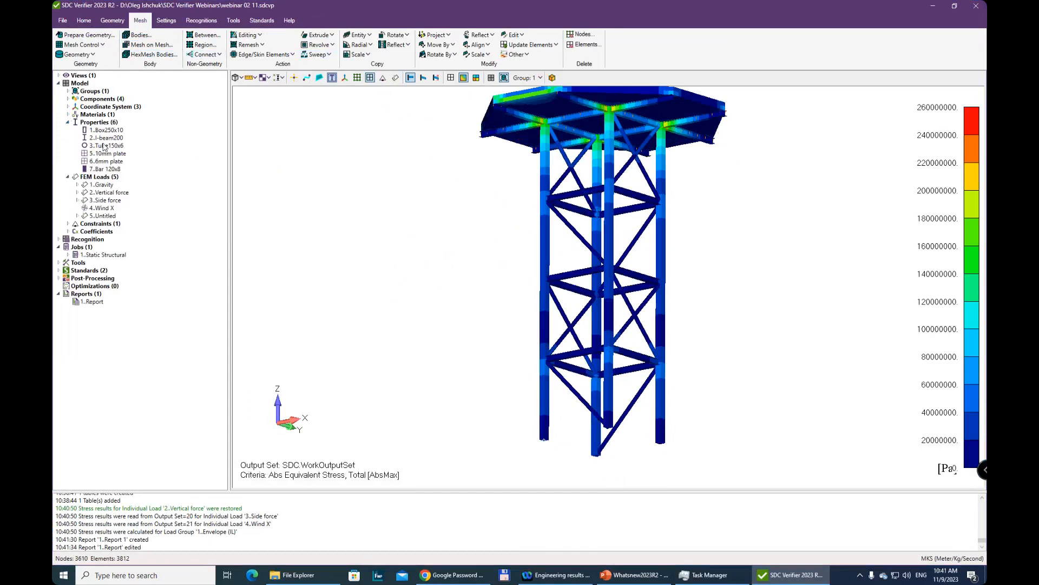
{"action": "left_click", "coordinate": [114, 138]}
{"action": "right_click", "coordinate": [114, 139]}
{"action": "left_click", "coordinate": [147, 170]}
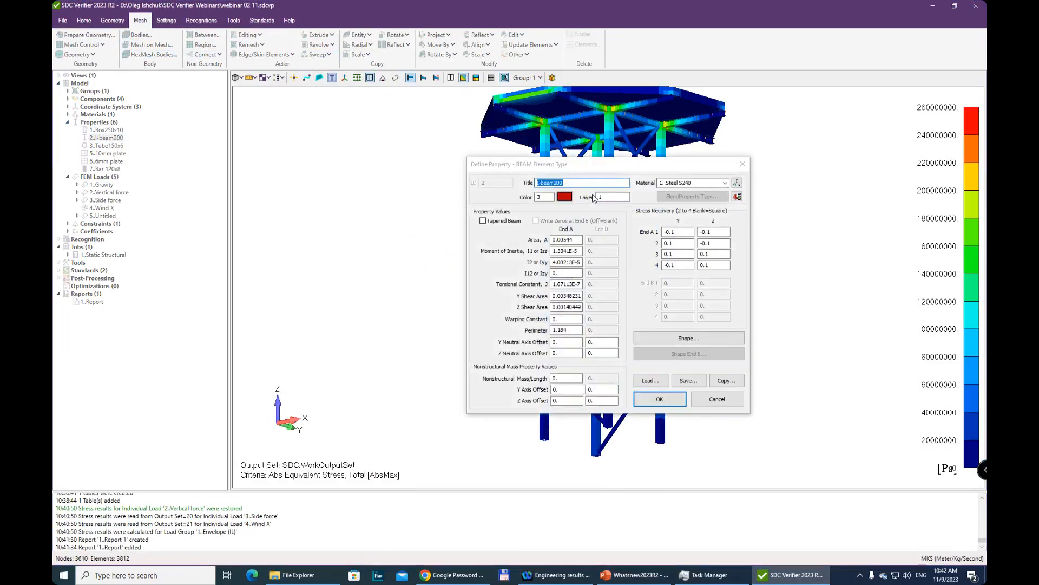
{"action": "left_click", "coordinate": [699, 338]}
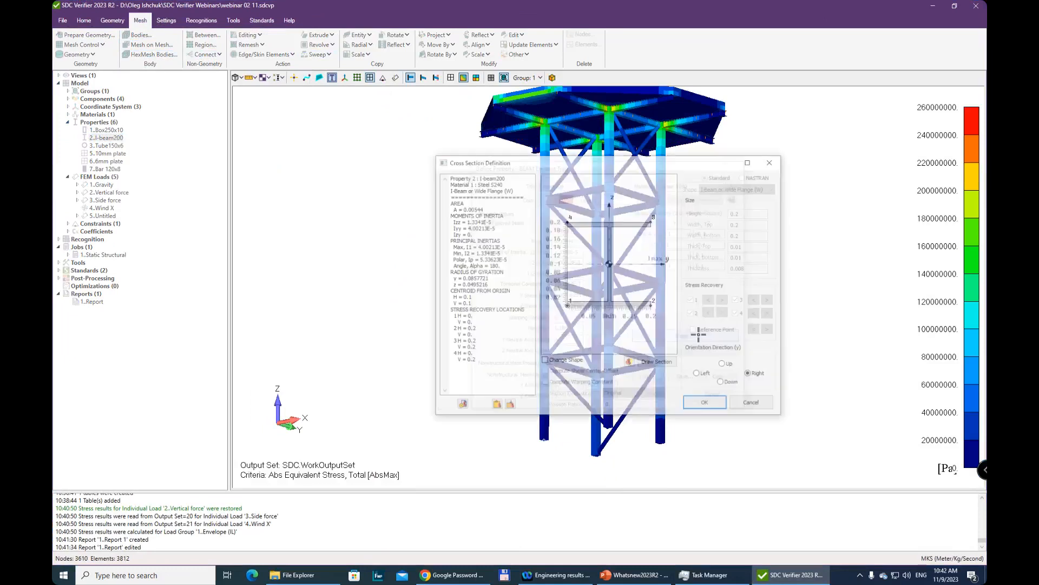
{"action": "left_click", "coordinate": [545, 362]}
{"action": "double_click", "coordinate": [743, 213]}
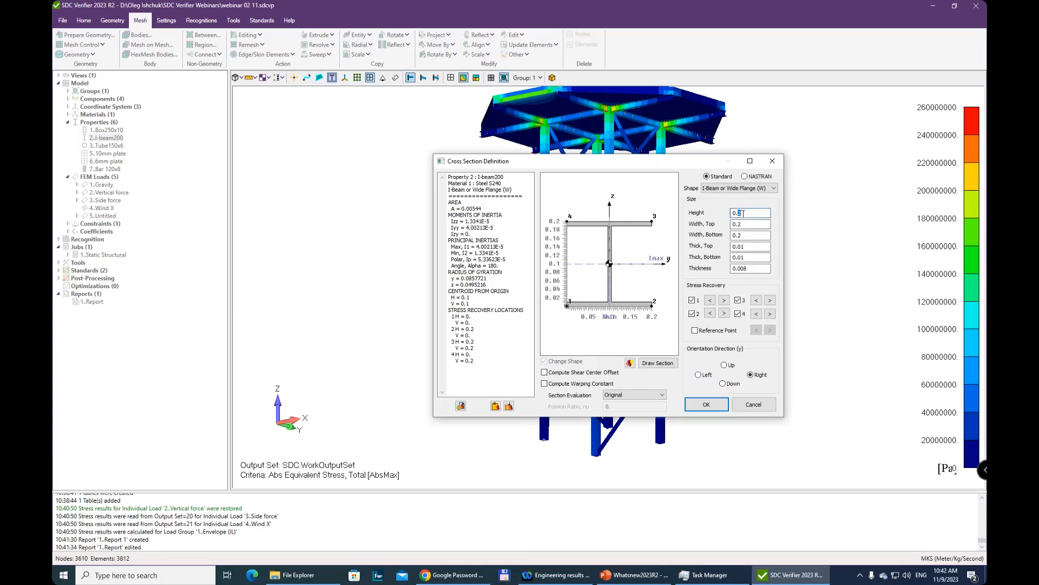
{"action": "left_click", "coordinate": [746, 225]}
{"action": "left_click", "coordinate": [702, 406]}
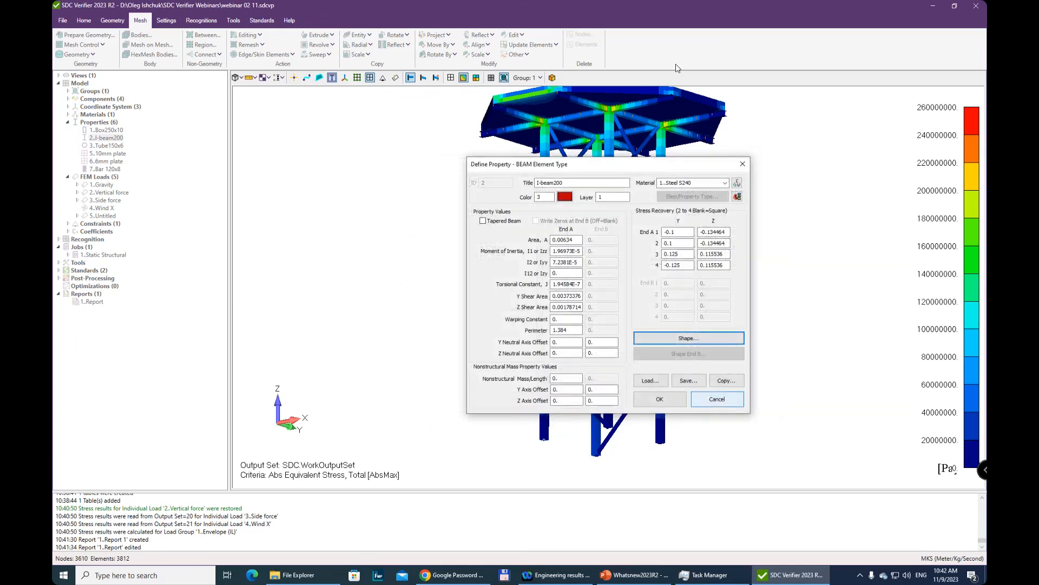
{"action": "left_click", "coordinate": [660, 401]}
{"action": "mouse_move", "coordinate": [565, 181]}
{"action": "middle_mouse_down"}
{"action": "mouse_move", "coordinate": [578, 250]}
{"action": "mouse_move", "coordinate": [554, 234]}
{"action": "mouse_move", "coordinate": [557, 197]}
{"action": "middle_mouse_up"}
{"action": "scroll", "coordinate": [579, 207], "scroll_direction": "up", "scroll_amount": 4}
{"action": "scroll", "coordinate": [586, 200], "scroll_direction": "down", "scroll_amount": 2}
{"action": "scroll", "coordinate": [586, 200], "scroll_direction": "down", "scroll_amount": 3}
{"action": "middle_click_drag", "start_coordinate": [602, 278], "coordinate": [577, 246], "text": "ctrl"}
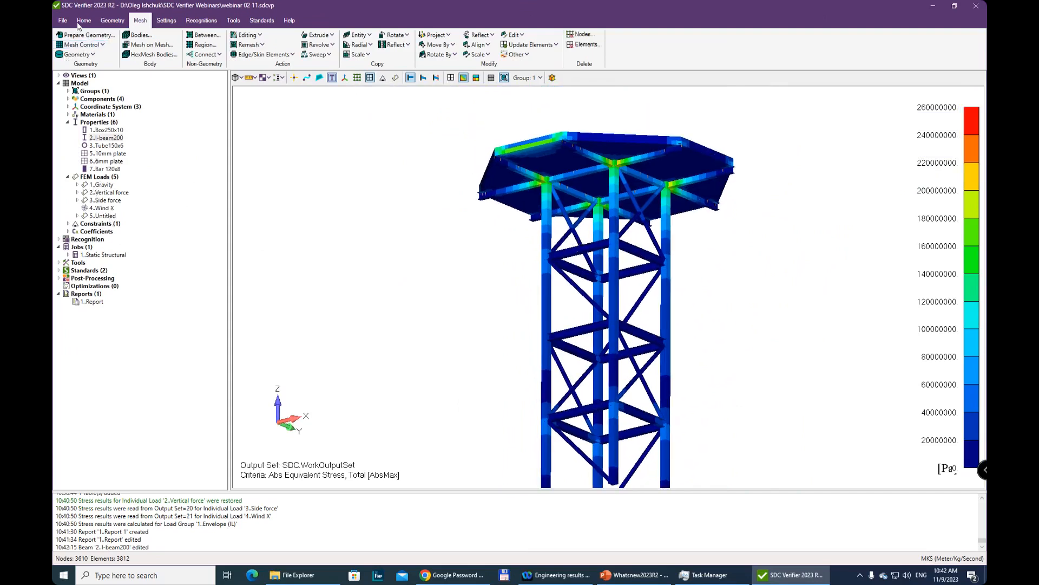
Update the model with the Clear calculated results option and run the Static Structural analysis.
{"action": "left_click", "coordinate": [111, 20]}
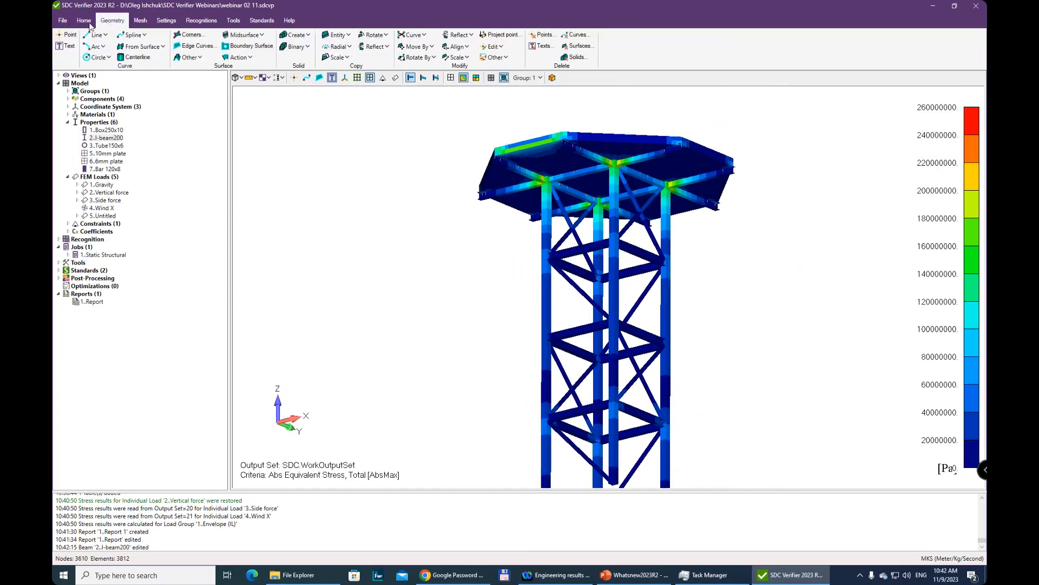
{"action": "left_click", "coordinate": [83, 21]}
{"action": "left_click", "coordinate": [146, 54]}
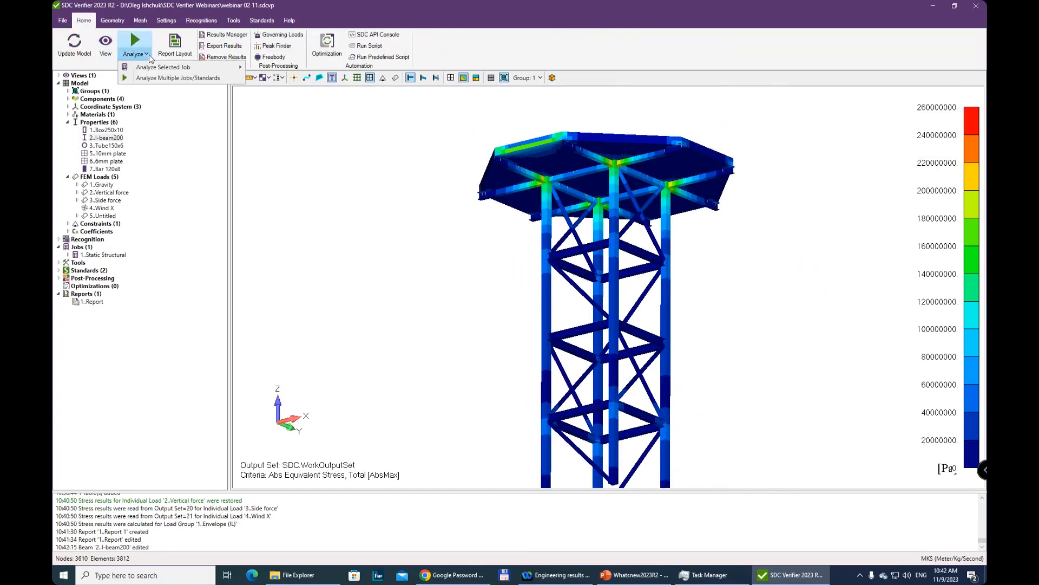
{"action": "left_click", "coordinate": [72, 48]}
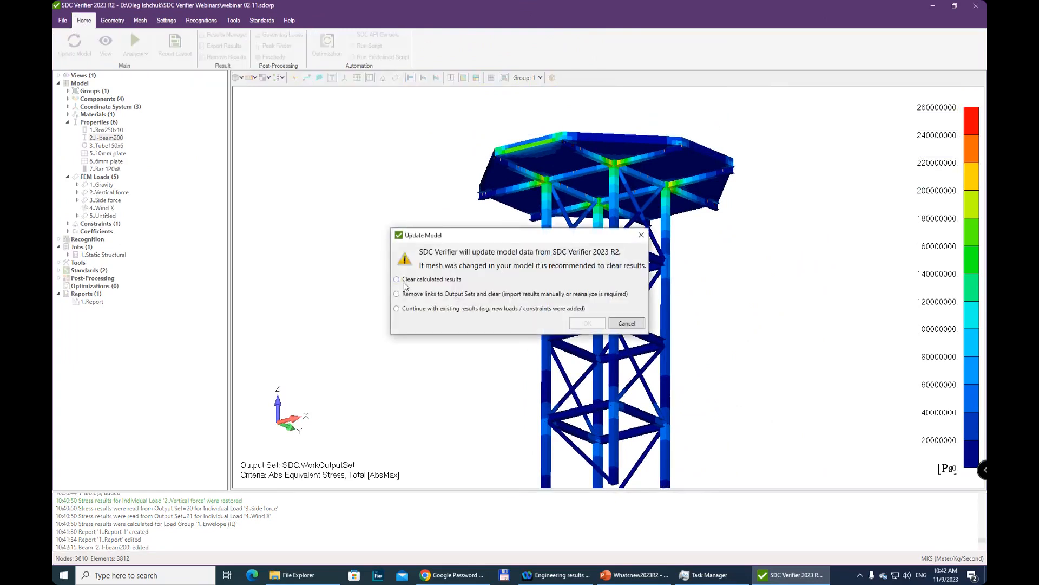
{"action": "left_click", "coordinate": [588, 323]}
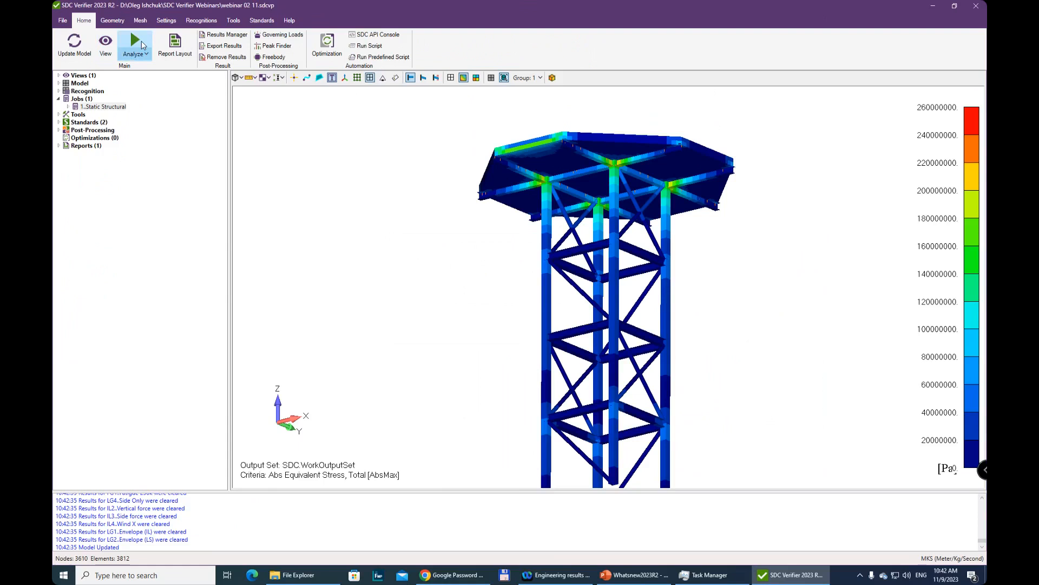
{"action": "left_click", "coordinate": [143, 45]}
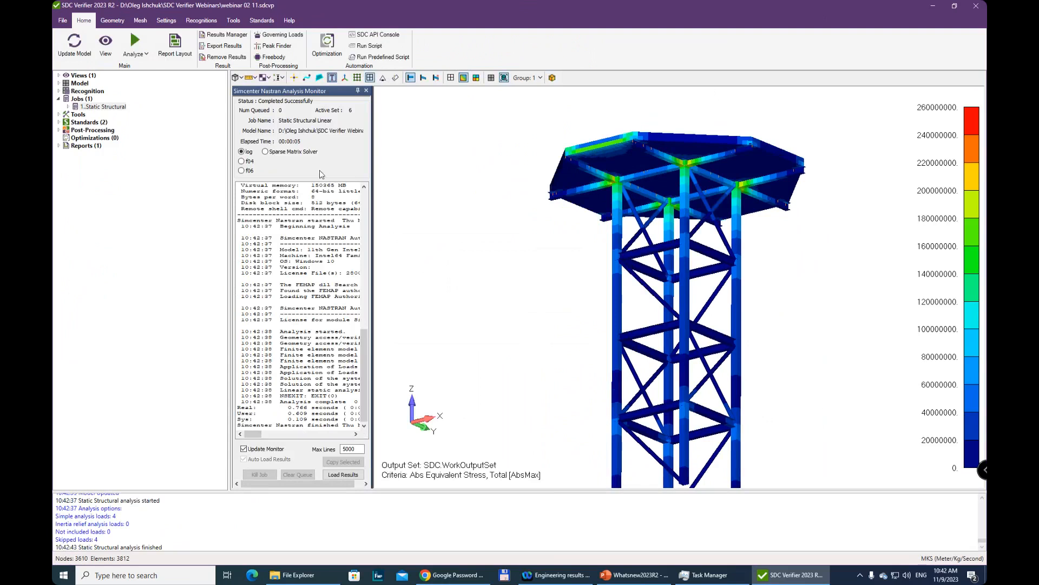
{"action": "left_click", "coordinate": [367, 91]}
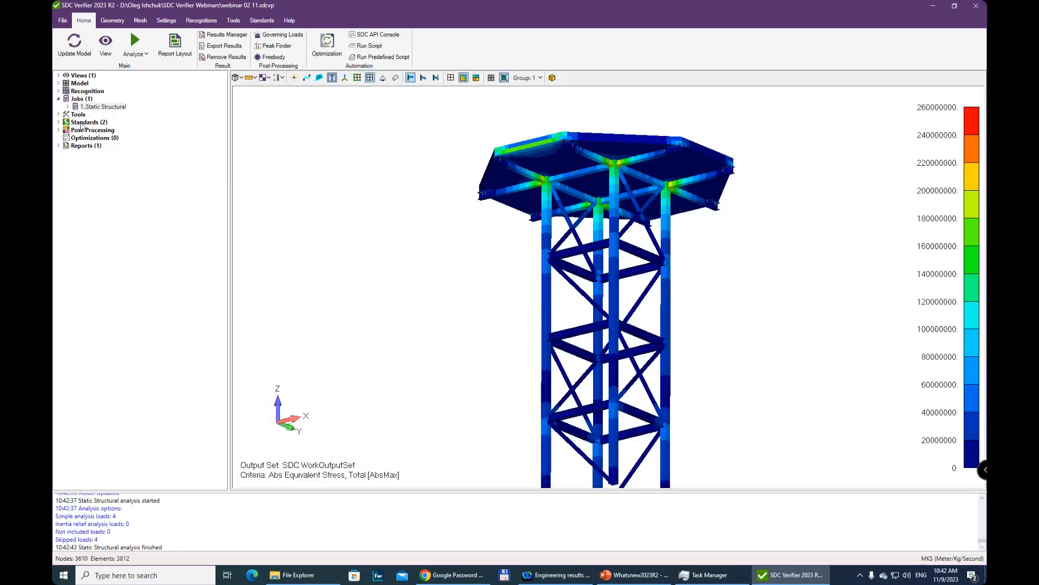
Open the existing 1..Report for editing in the report designer.
{"action": "left_click", "coordinate": [58, 145]}
{"action": "left_click", "coordinate": [93, 154]}
{"action": "right_click", "coordinate": [96, 154]}
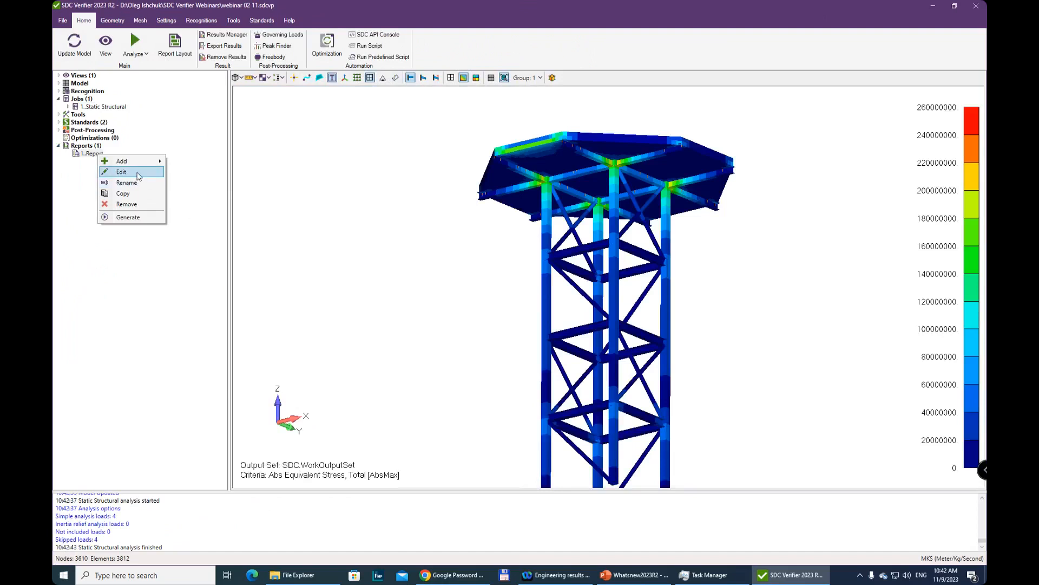
{"action": "left_click", "coordinate": [139, 173]}
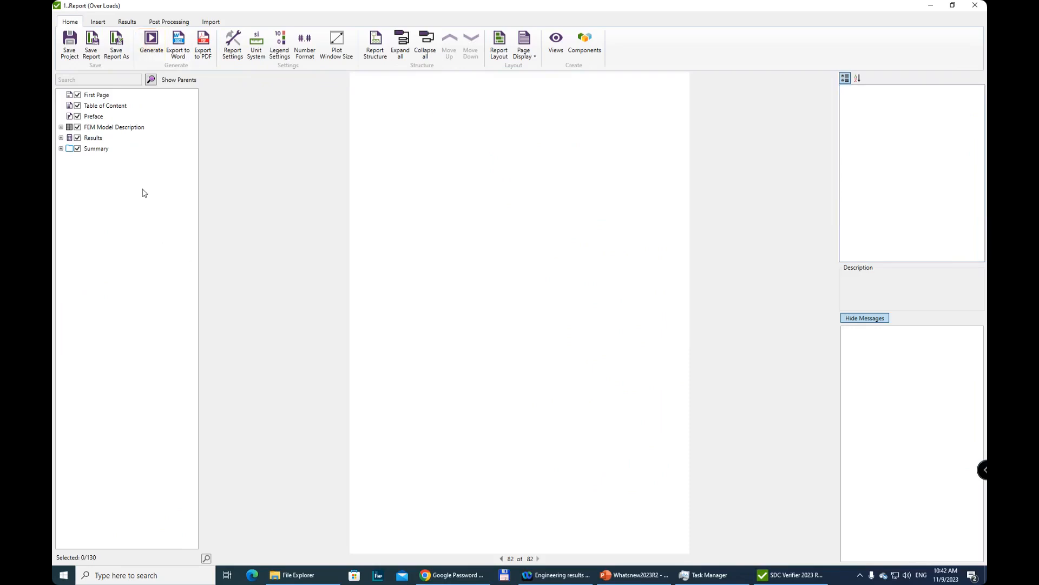
Generate the Stress table for all entities under Load Group '2..Envelope (LS)' in the Static Structural results of the report.
{"action": "left_click", "coordinate": [61, 149]}
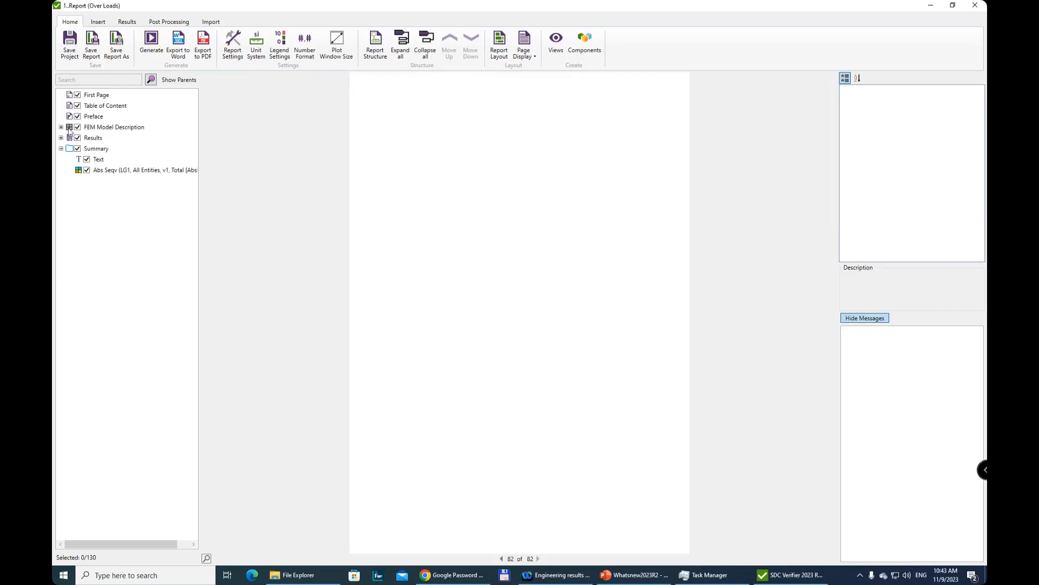
{"action": "left_click", "coordinate": [61, 128]}
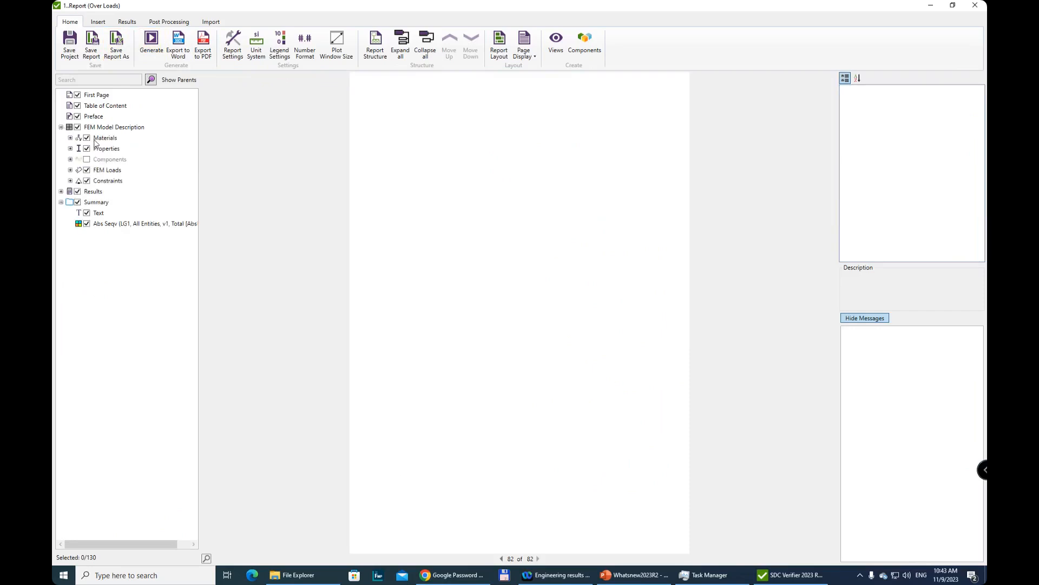
{"action": "left_click", "coordinate": [61, 192]}
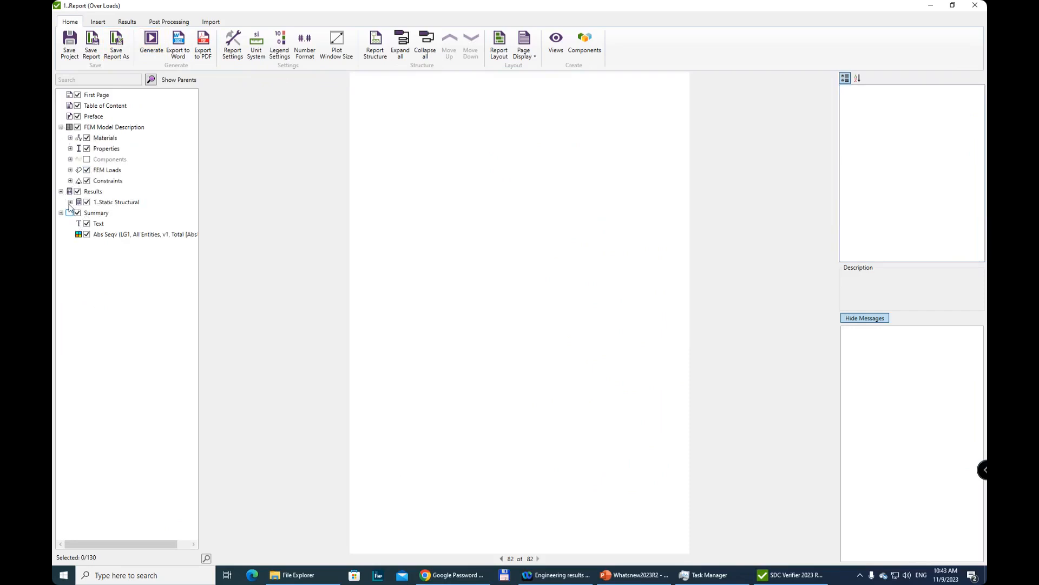
{"action": "left_click", "coordinate": [70, 202]}
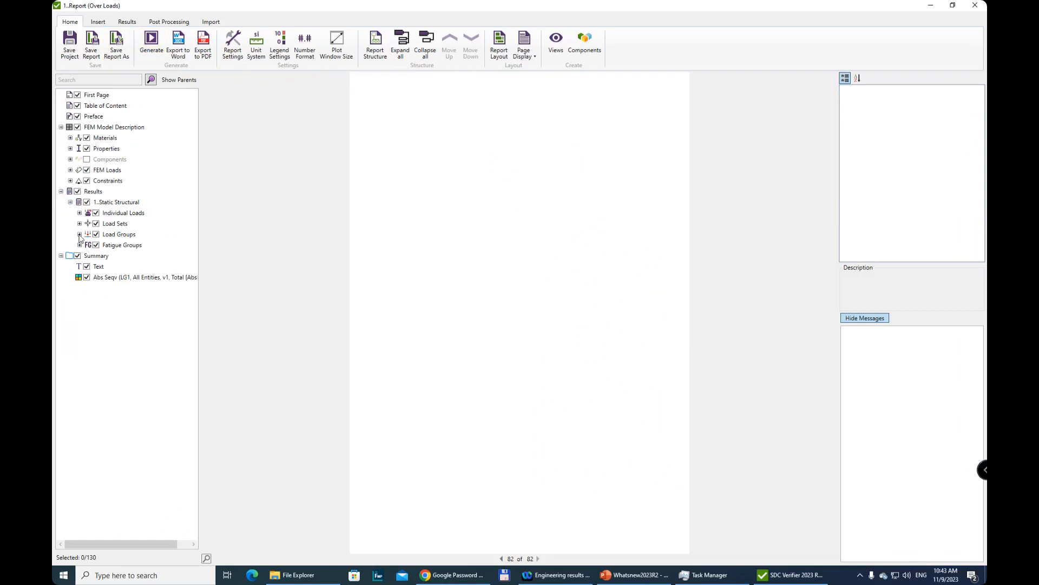
{"action": "left_click", "coordinate": [80, 235]}
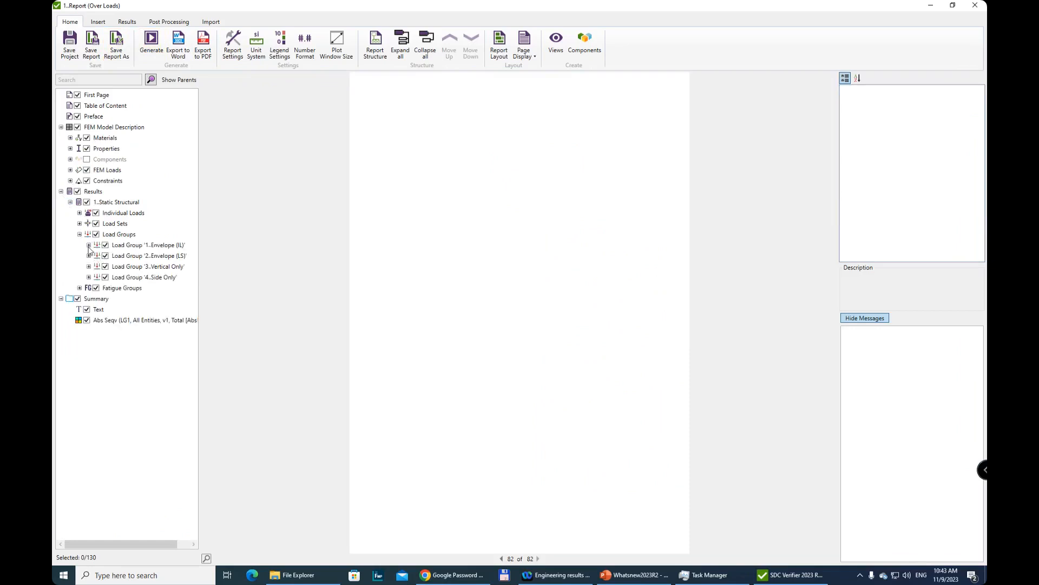
{"action": "left_click", "coordinate": [89, 256]}
{"action": "left_click", "coordinate": [152, 267]}
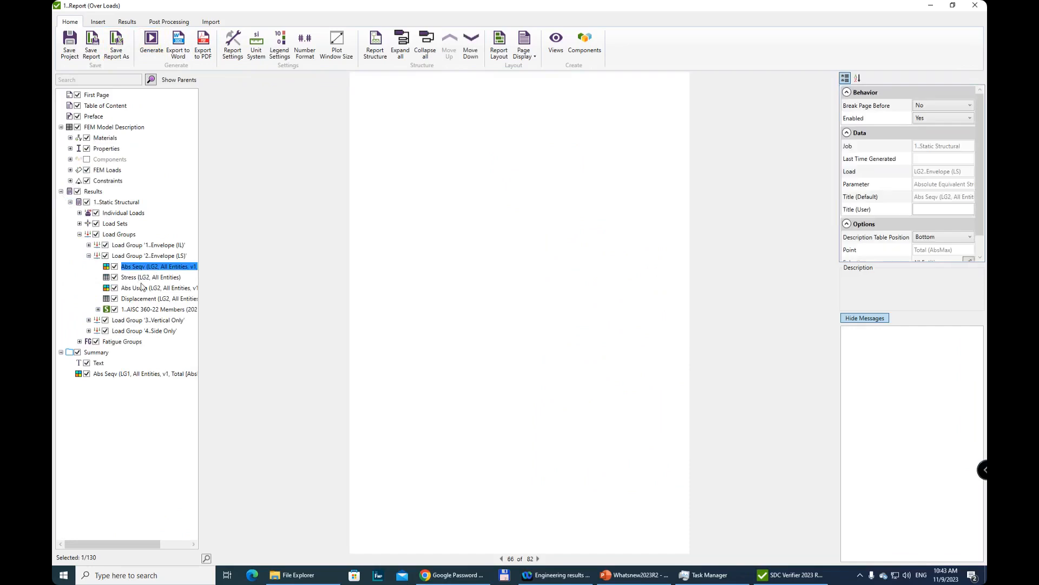
{"action": "right_click", "coordinate": [142, 279]}
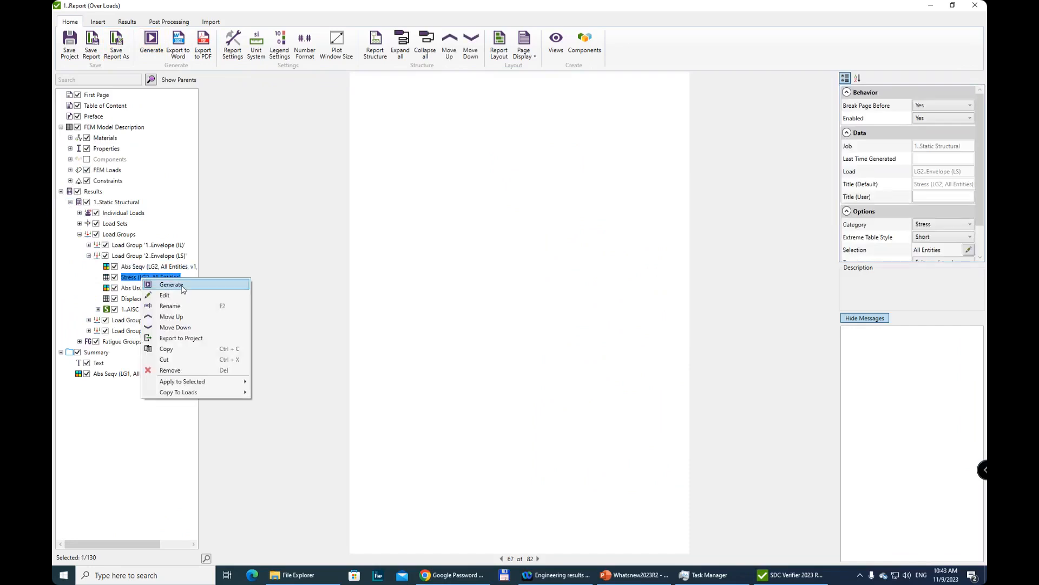
{"action": "left_click", "coordinate": [183, 285]}
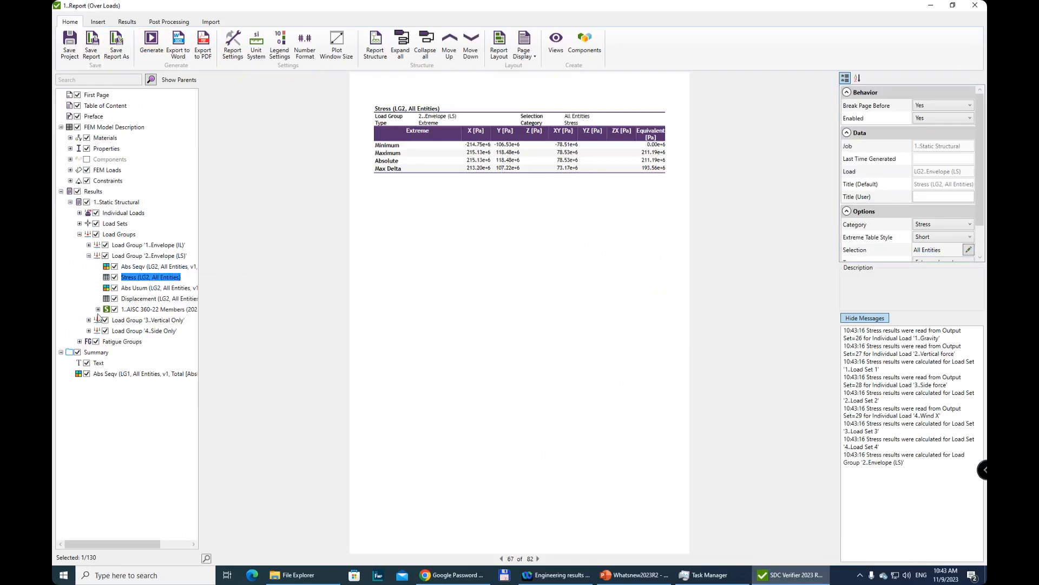
Generate the Abs Uf Overall plot of the AISC 360-22 Members standard under Load Group '2..Envelope (LS)'.
{"action": "left_click", "coordinate": [98, 309]}
{"action": "left_click", "coordinate": [162, 320]}
{"action": "right_click", "coordinate": [163, 323]}
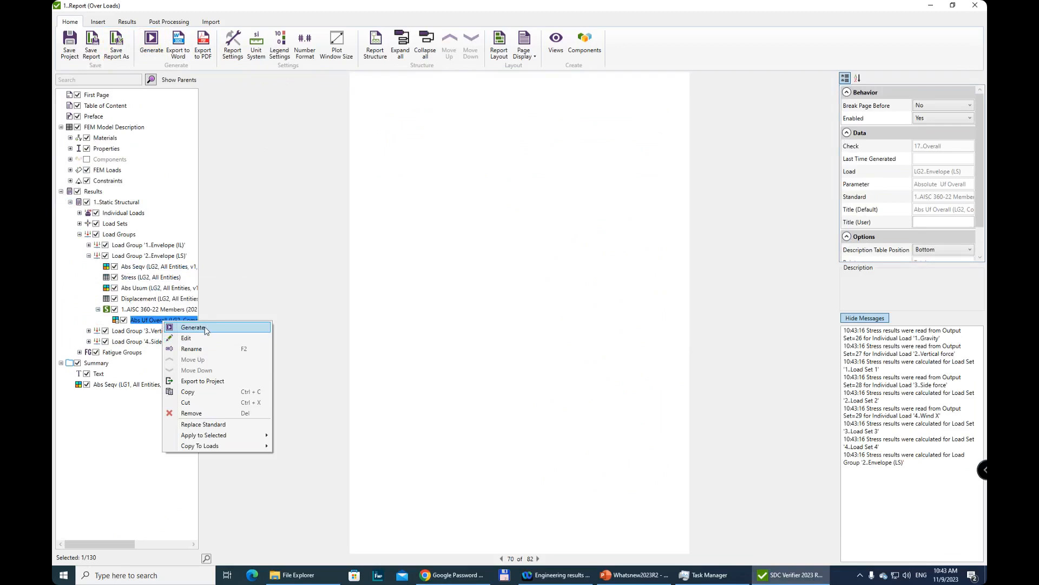
{"action": "left_click", "coordinate": [193, 328]}
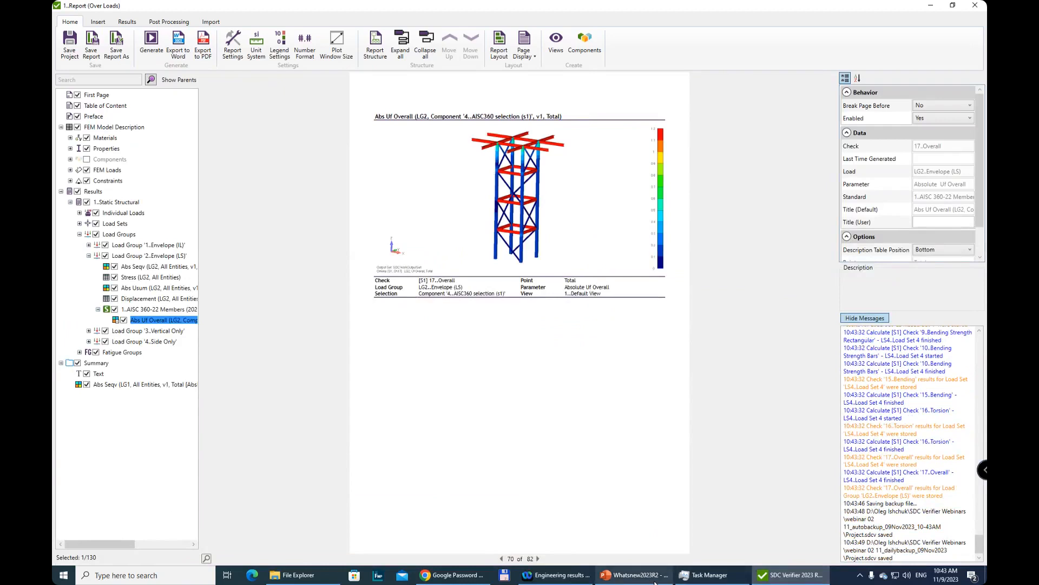
Close the report designer and save the report without generated content.
{"action": "mouse_move", "coordinate": [634, 575]}
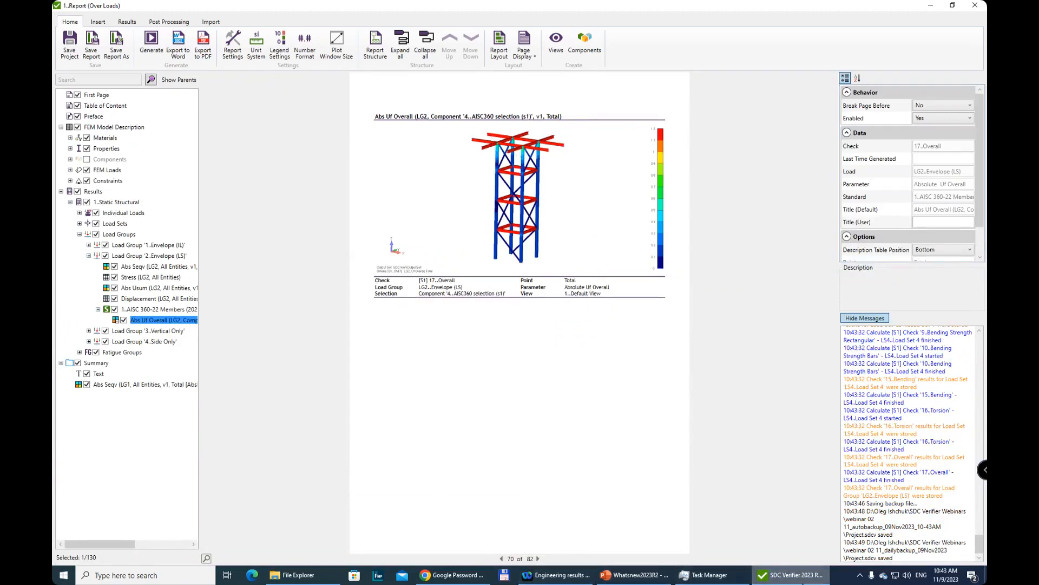
{"action": "mouse_move", "coordinate": [786, 582]}
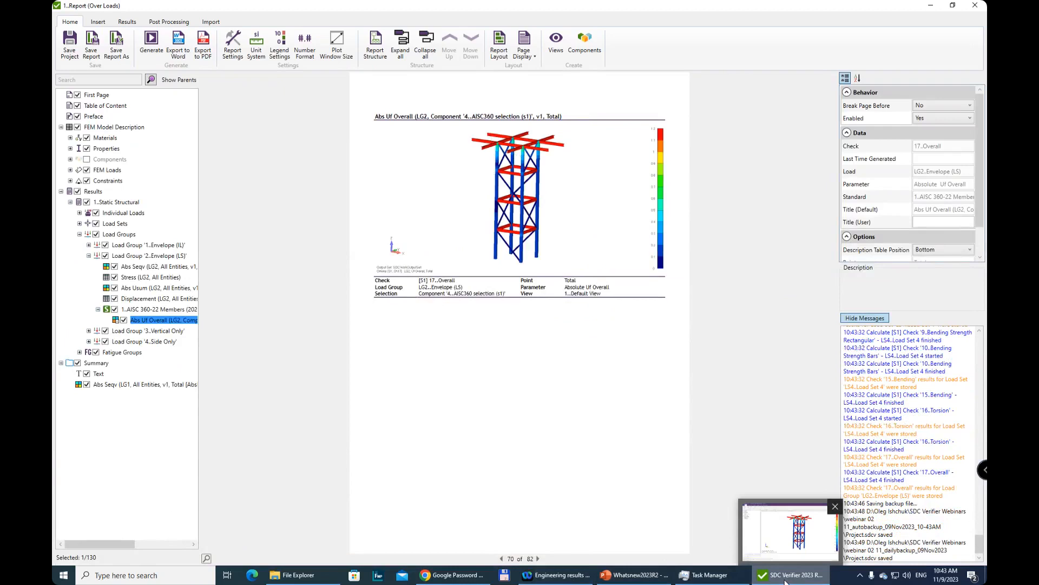
{"action": "left_click", "coordinate": [953, 5]}
{"action": "left_click", "coordinate": [784, 47]}
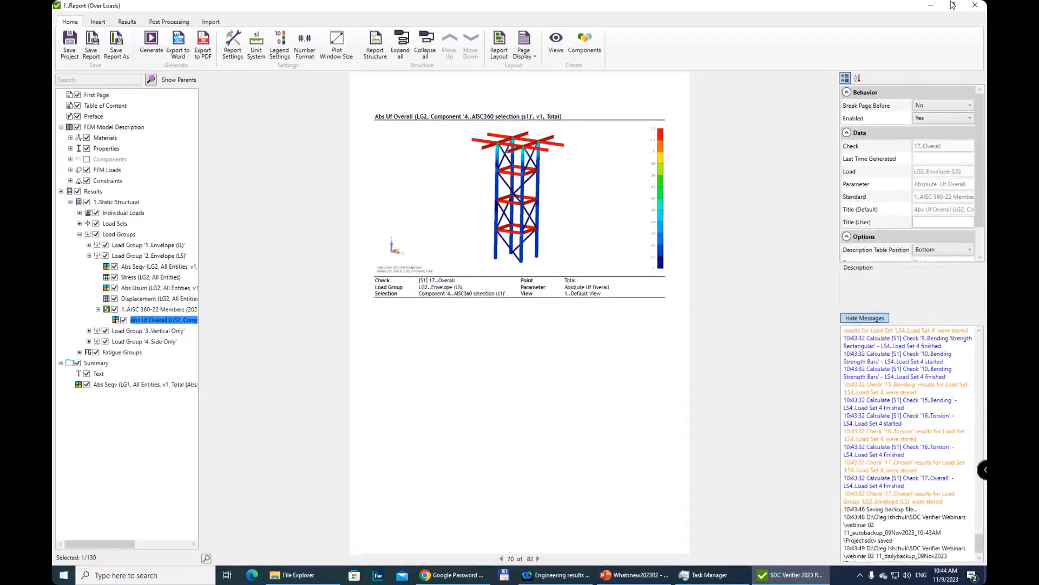
{"action": "left_click", "coordinate": [975, 4]}
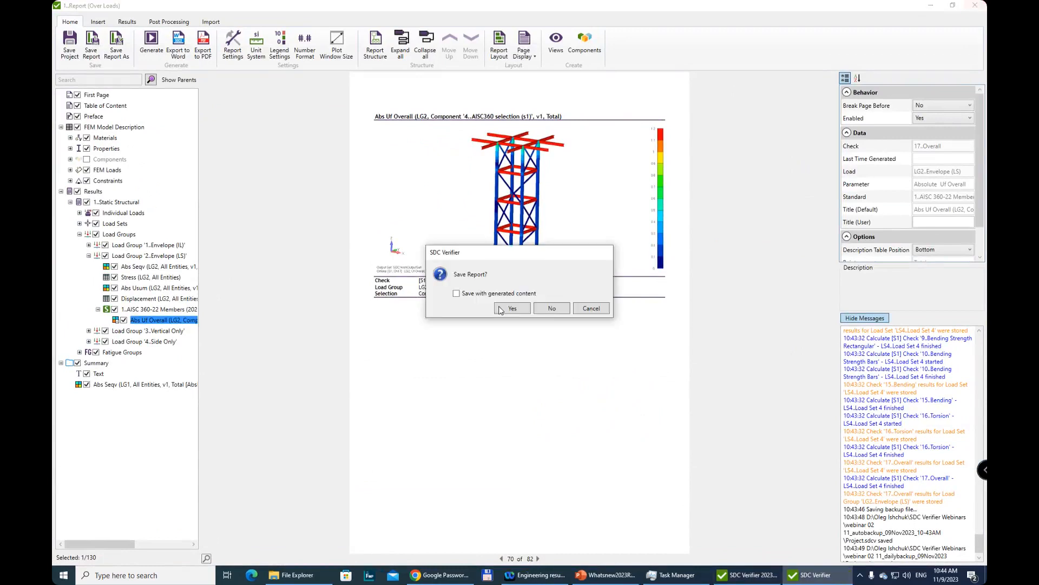
{"action": "left_click", "coordinate": [509, 310]}
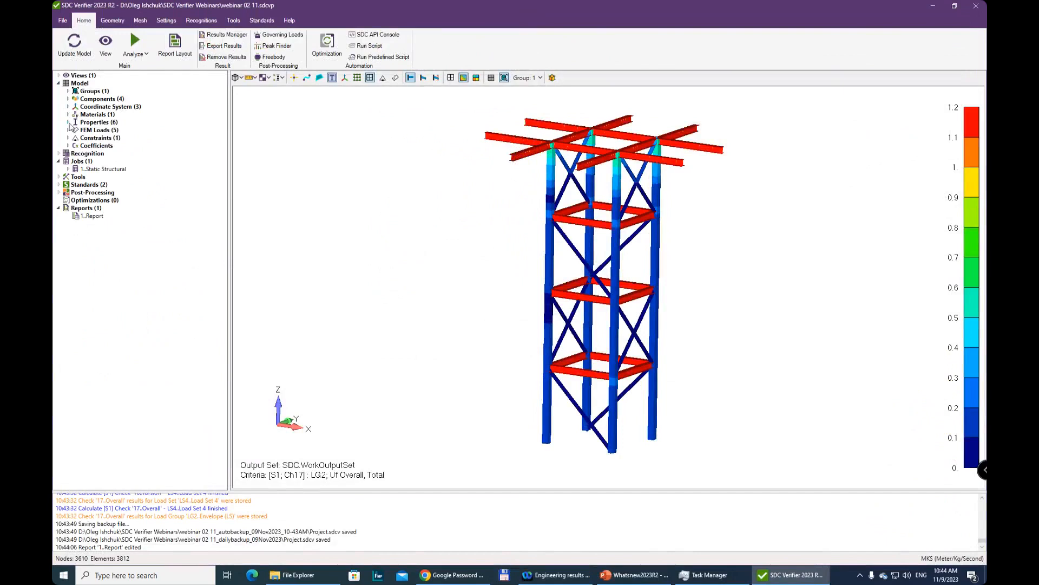
Open the cross-section shape of the 2..I-beam200 beam property and set its top width to 0.2.
{"action": "left_click", "coordinate": [68, 123]}
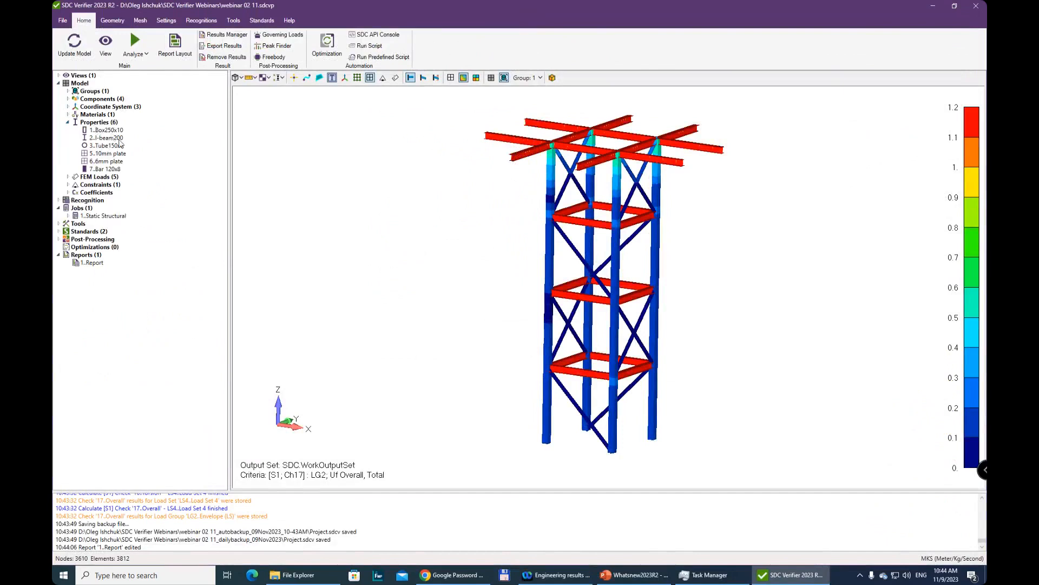
{"action": "left_click", "coordinate": [119, 139]}
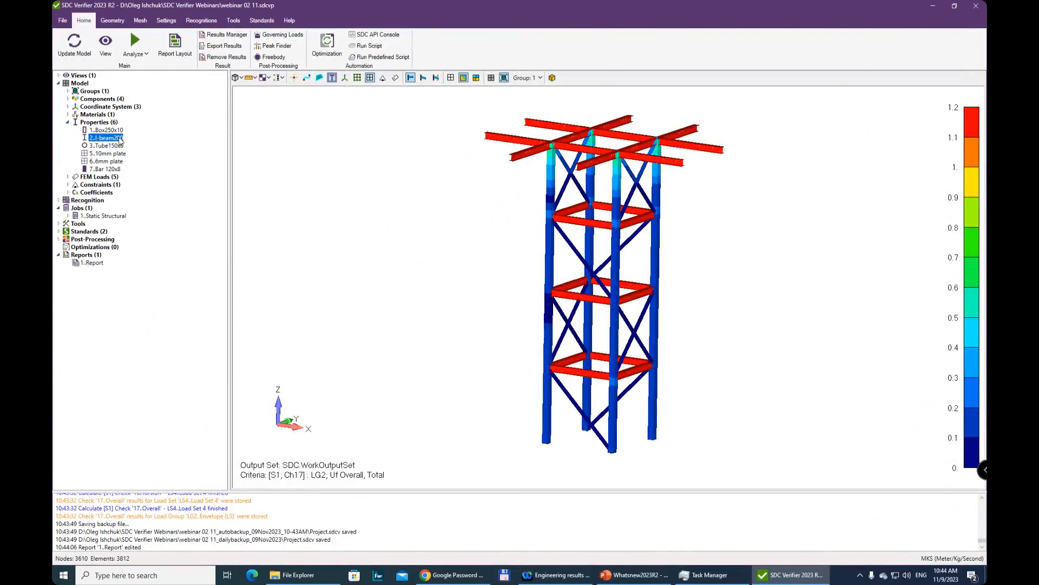
{"action": "right_click", "coordinate": [119, 138]}
{"action": "left_click", "coordinate": [156, 166]}
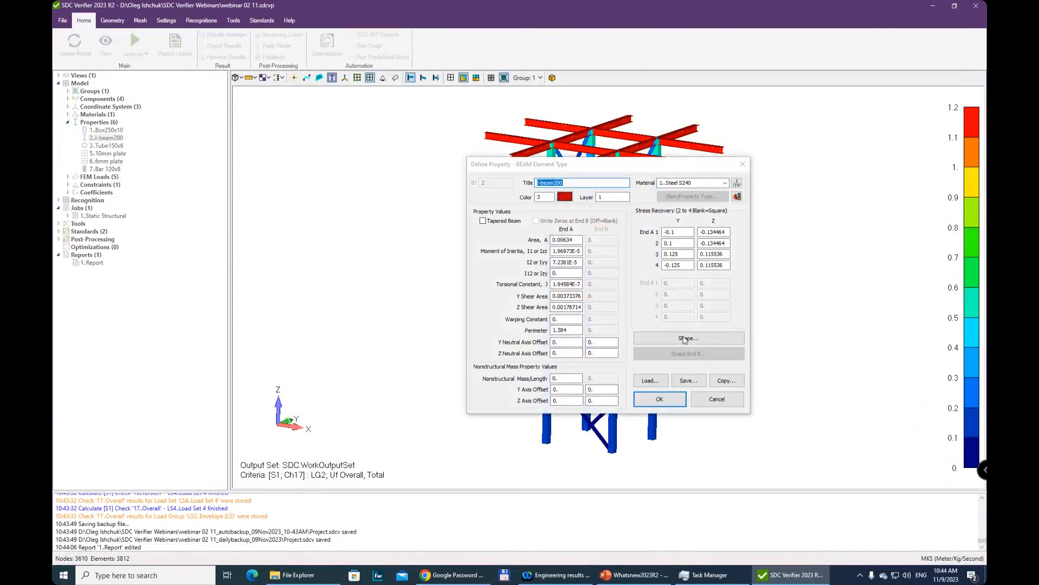
{"action": "left_click", "coordinate": [686, 340]}
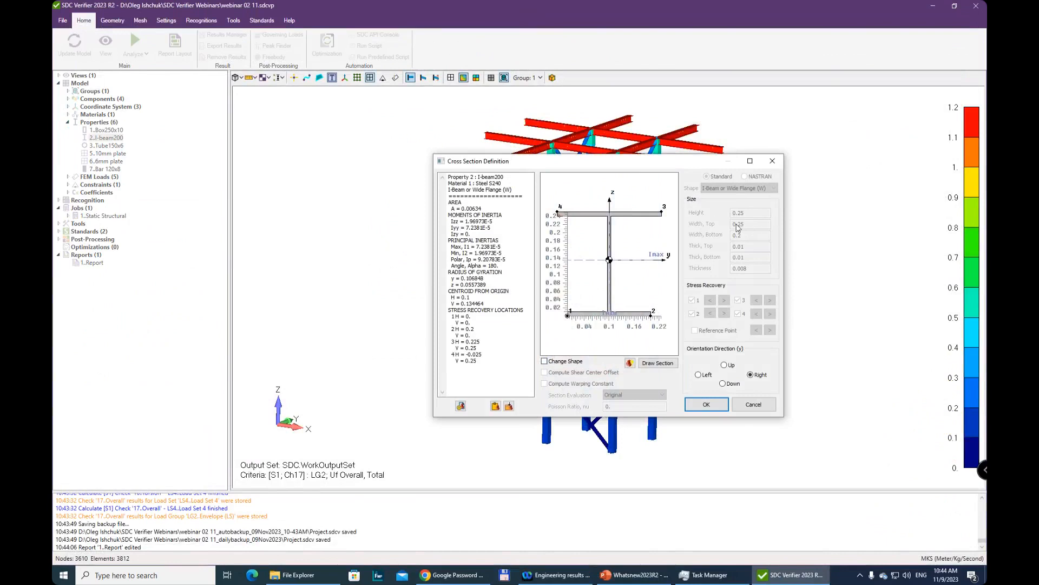
{"action": "left_click", "coordinate": [748, 223]}
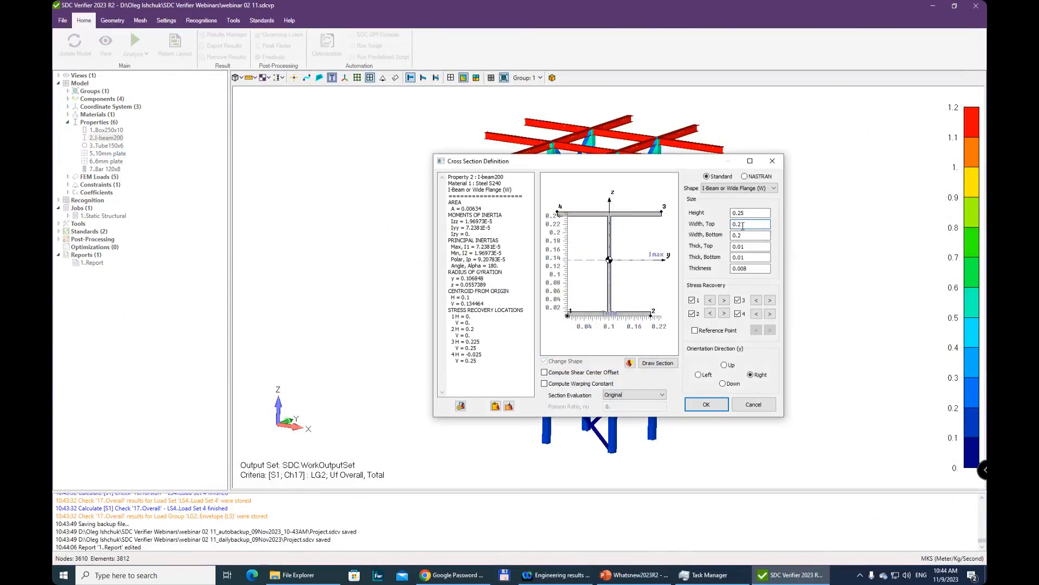
Set the I-beam's top and bottom thicknesses to 0.02 and its web thickness to 0.01, then save the property.
{"action": "left_click", "coordinate": [750, 247]}
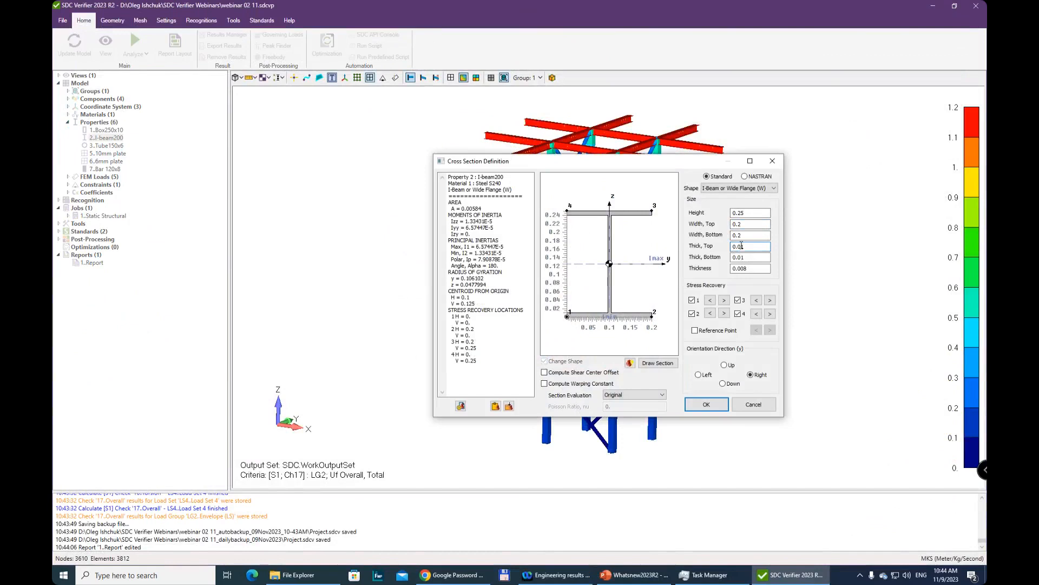
{"action": "type", "text": "2"}
{"action": "left_click_drag", "start_coordinate": [741, 258], "coordinate": [755, 270]}
{"action": "type", "text": "2"}
{"action": "type", "text": "1"}
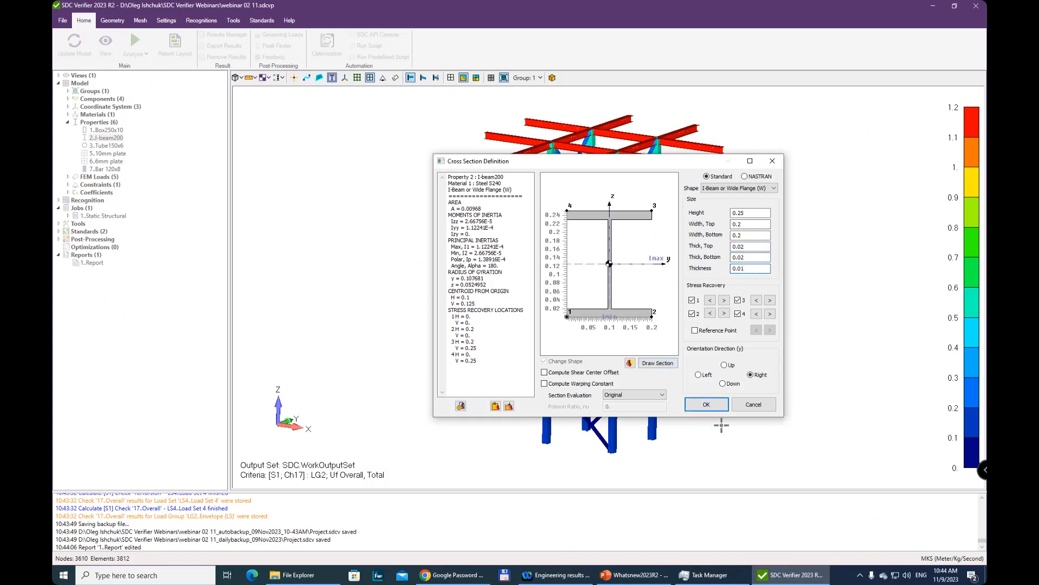
{"action": "left_click", "coordinate": [708, 405]}
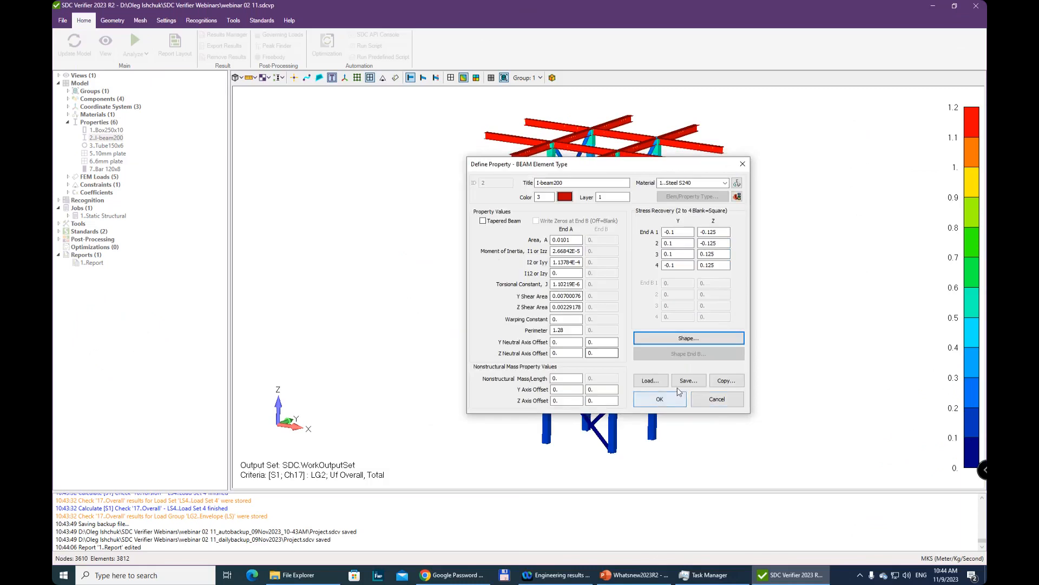
{"action": "left_click", "coordinate": [661, 399]}
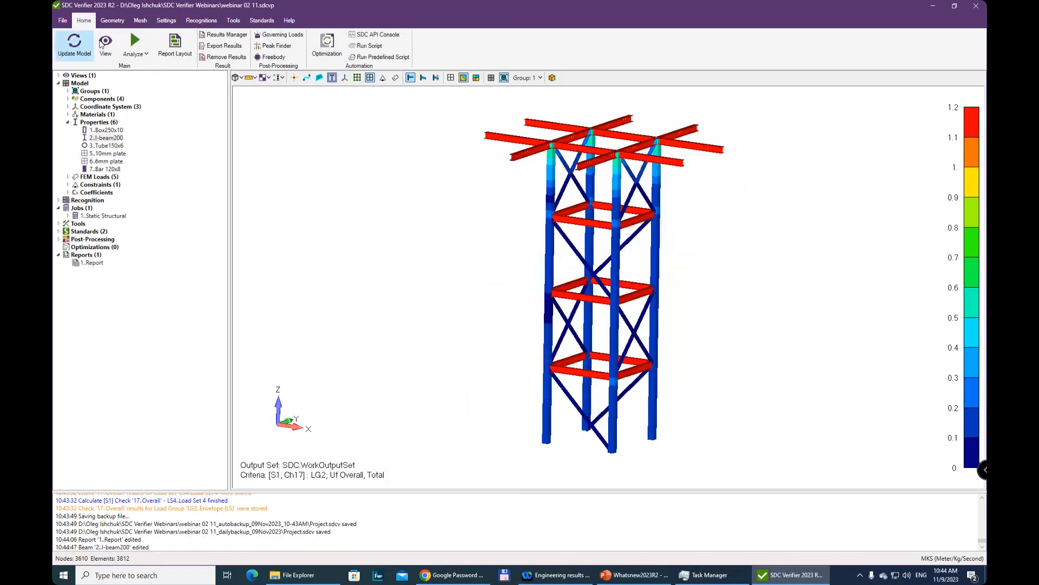
Update the model, clearing calculated results, rerun the 1..Static Structural job and close the analysis monitor.
{"action": "left_click", "coordinate": [75, 47]}
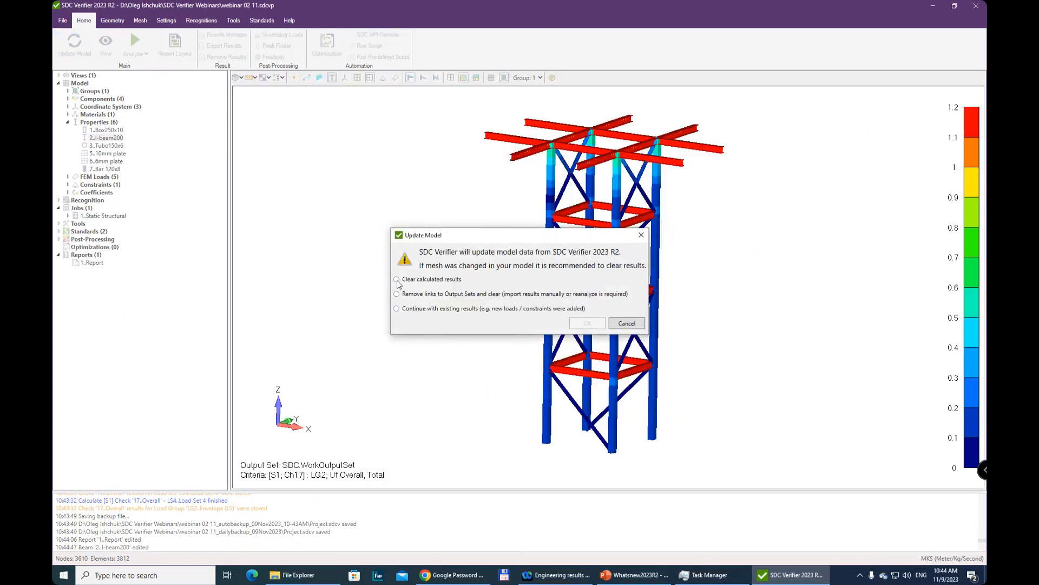
{"action": "left_click", "coordinate": [585, 324]}
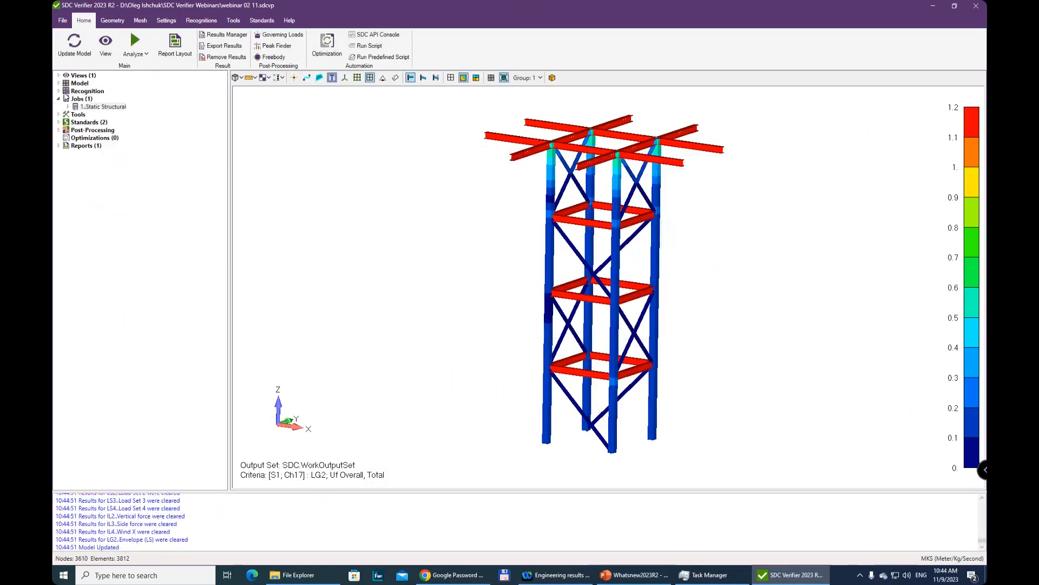
{"action": "left_click", "coordinate": [147, 53]}
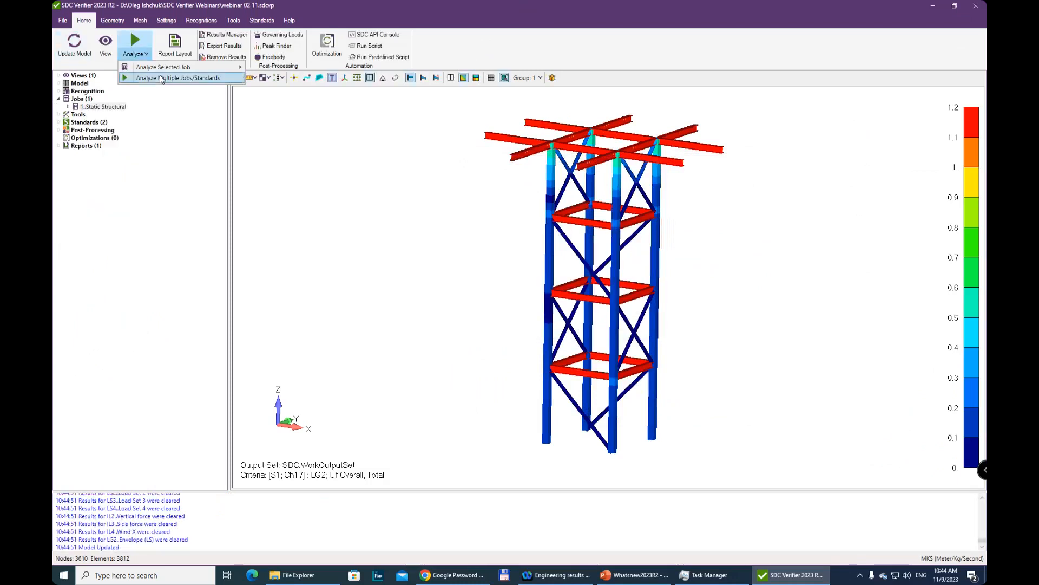
{"action": "mouse_move", "coordinate": [164, 67]}
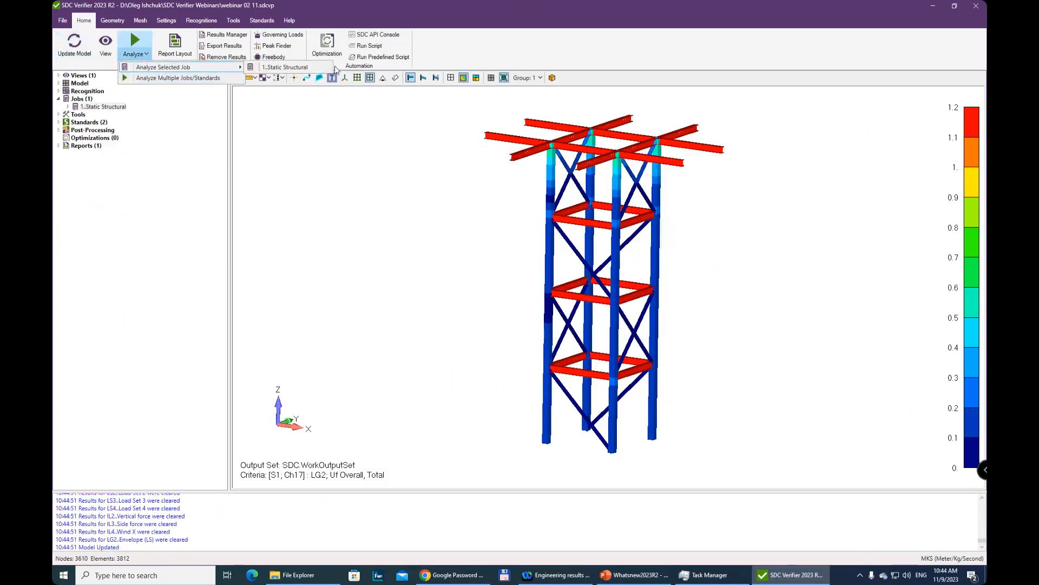
{"action": "left_click", "coordinate": [307, 68]}
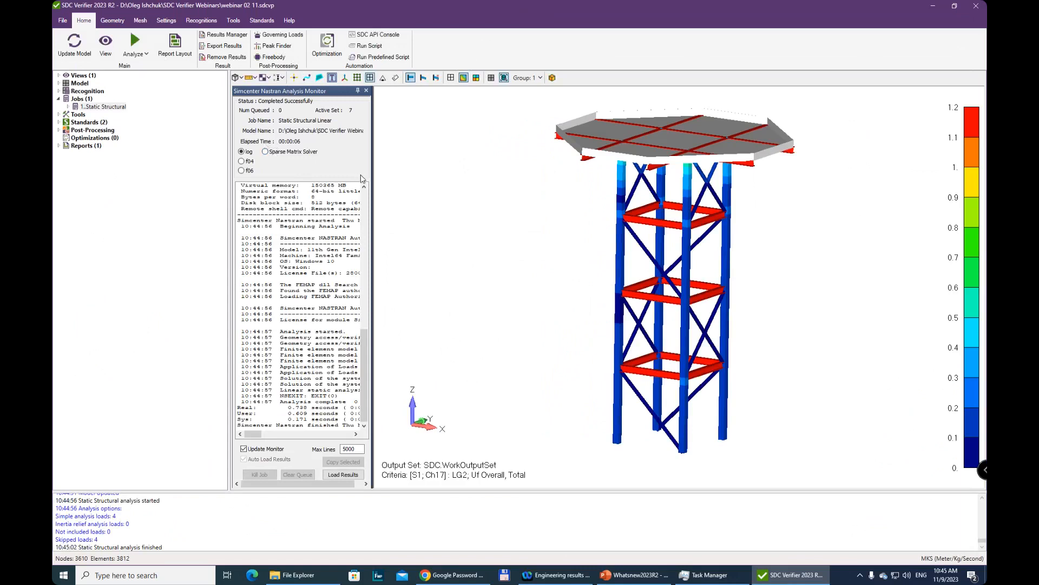
{"action": "left_click", "coordinate": [366, 91]}
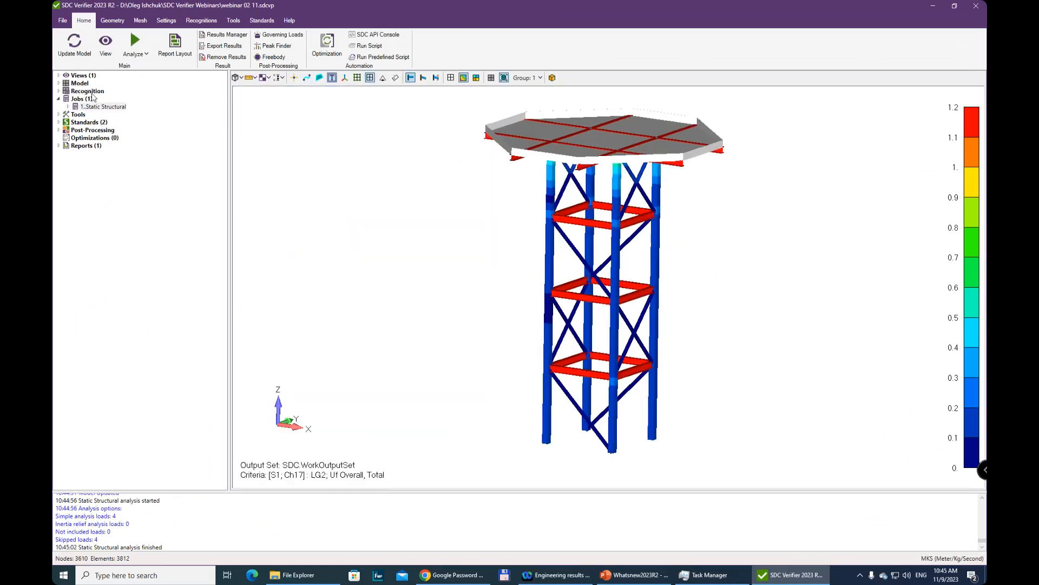
Preview the LG1 Abs Uf Overall plot of the 17..Overall check in the AISC 360-22 Members standard.
{"action": "left_click", "coordinate": [59, 122]}
{"action": "left_click", "coordinate": [67, 130]}
{"action": "left_click", "coordinate": [77, 145]}
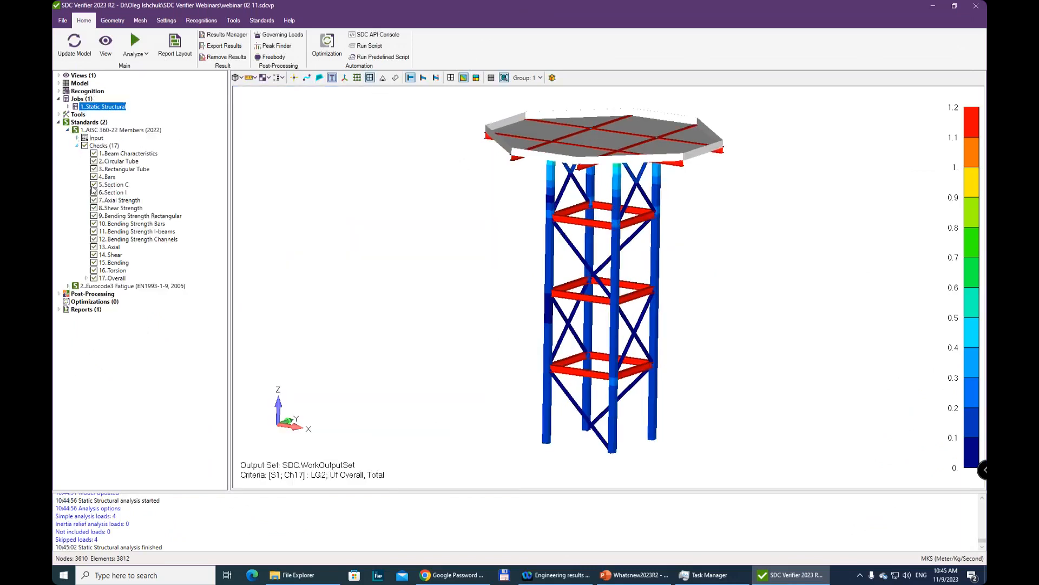
{"action": "left_click", "coordinate": [87, 278]}
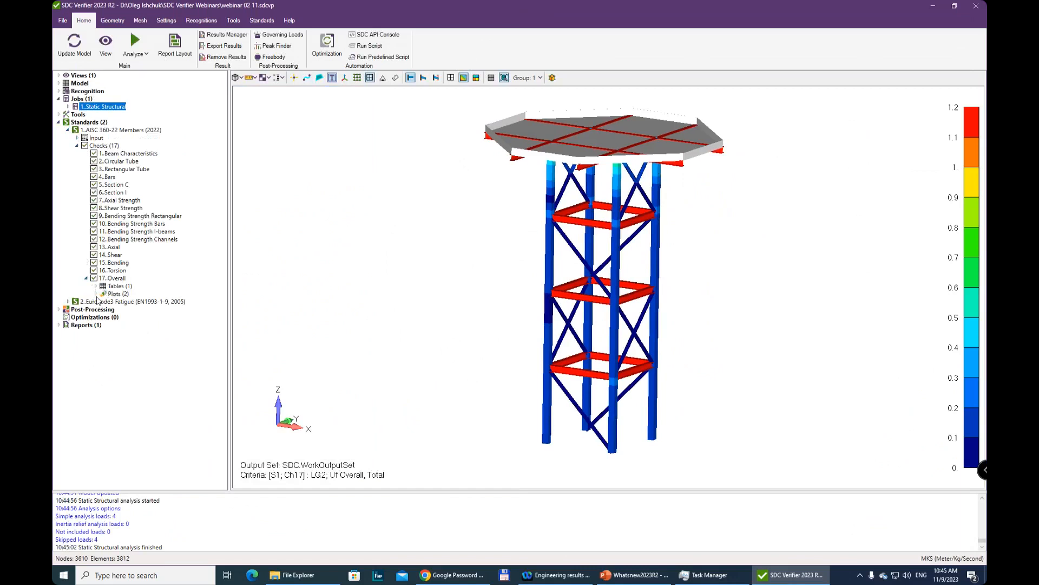
{"action": "left_click", "coordinate": [96, 294]}
{"action": "left_click", "coordinate": [161, 303]}
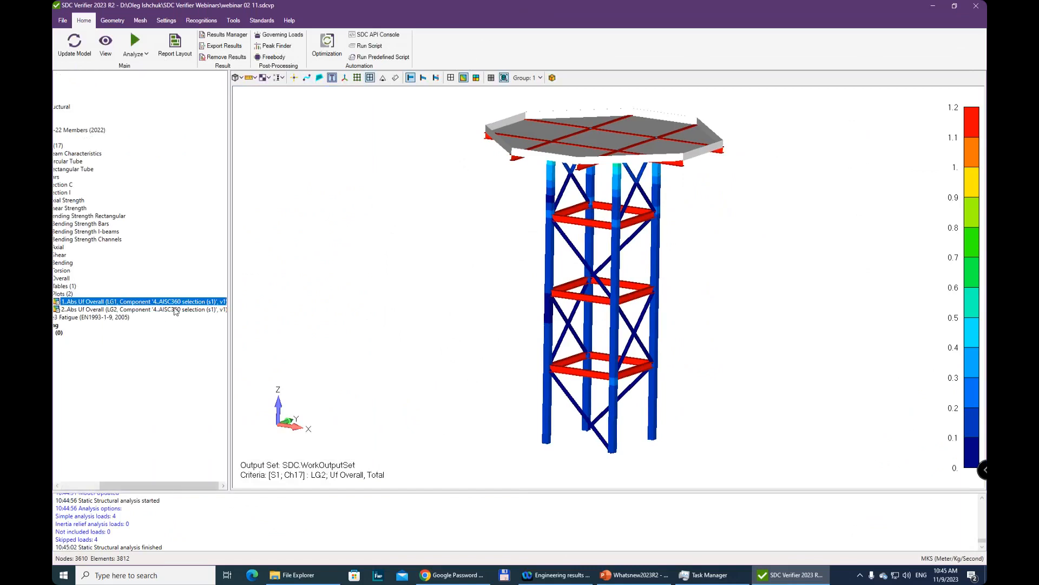
{"action": "right_click", "coordinate": [154, 301]}
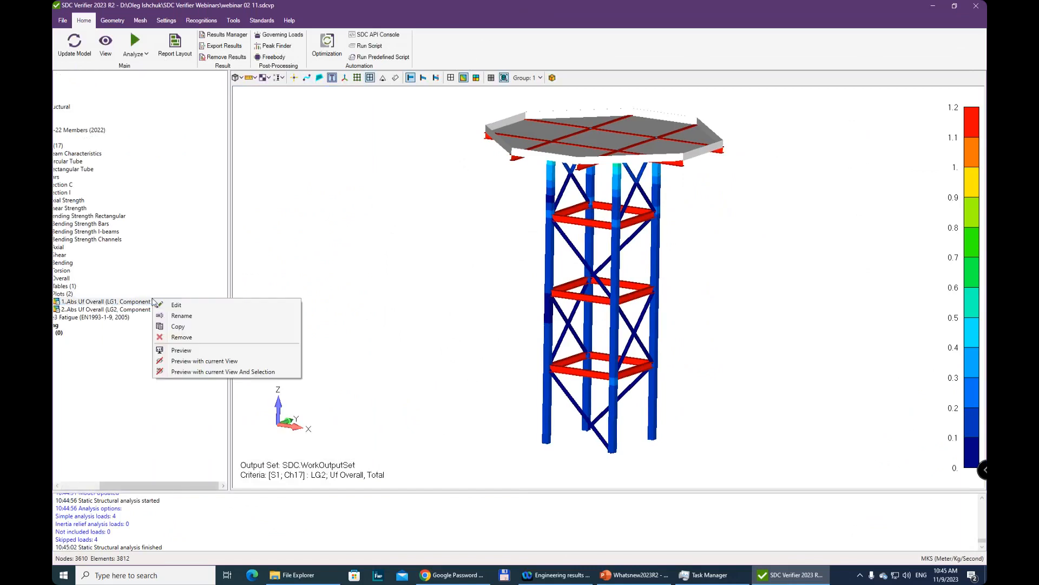
{"action": "left_click", "coordinate": [181, 350]}
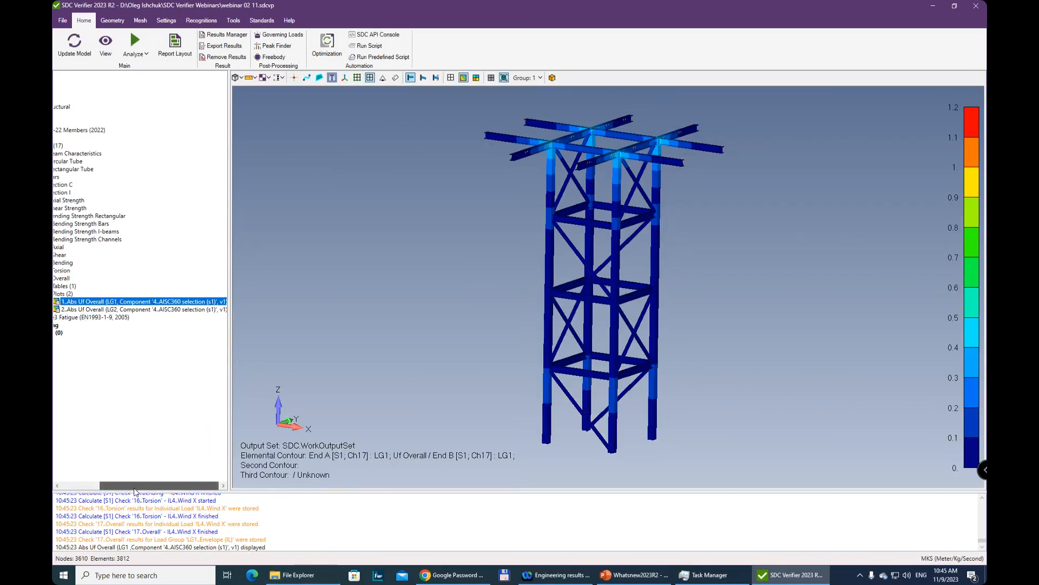
Open the Over Load Groups table of the 17..Overall check, fill it with the recalculated results and save it.
{"action": "left_click_drag", "start_coordinate": [135, 491], "coordinate": [97, 491]}
{"action": "left_click", "coordinate": [95, 286]}
{"action": "left_click", "coordinate": [136, 295]}
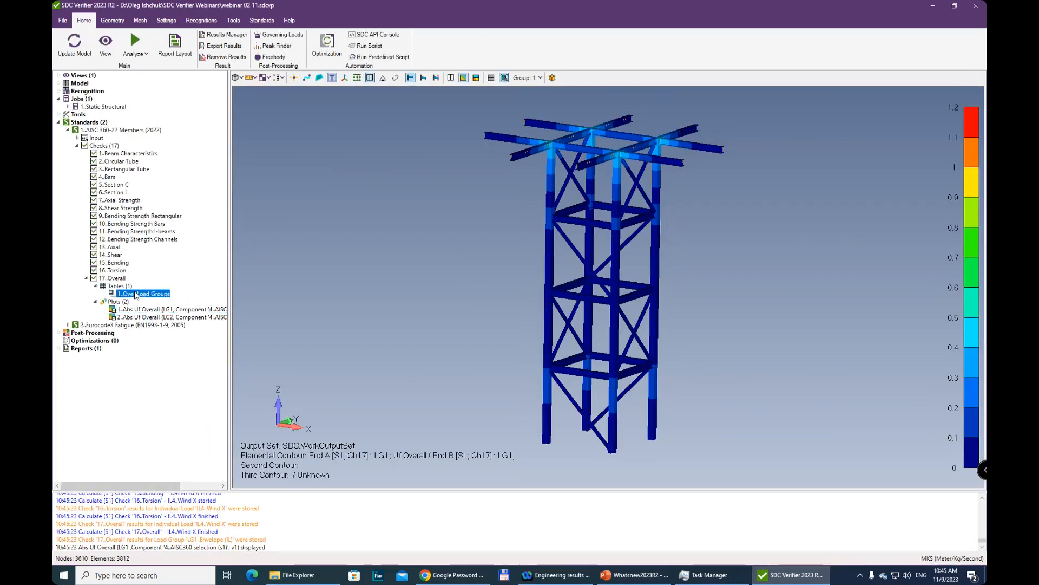
{"action": "right_click", "coordinate": [136, 295]}
{"action": "left_click", "coordinate": [162, 299]}
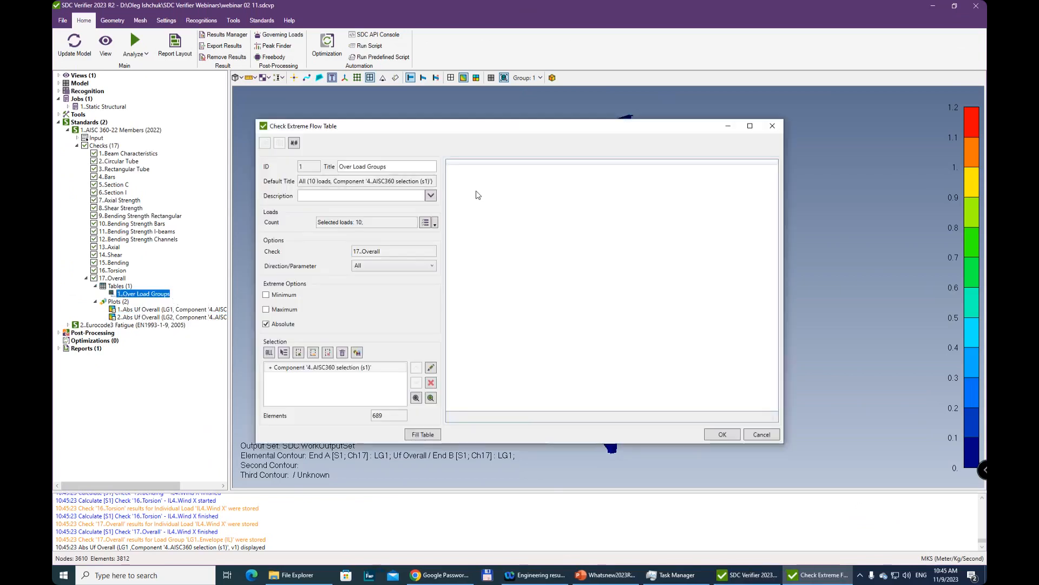
{"action": "left_click", "coordinate": [423, 435]}
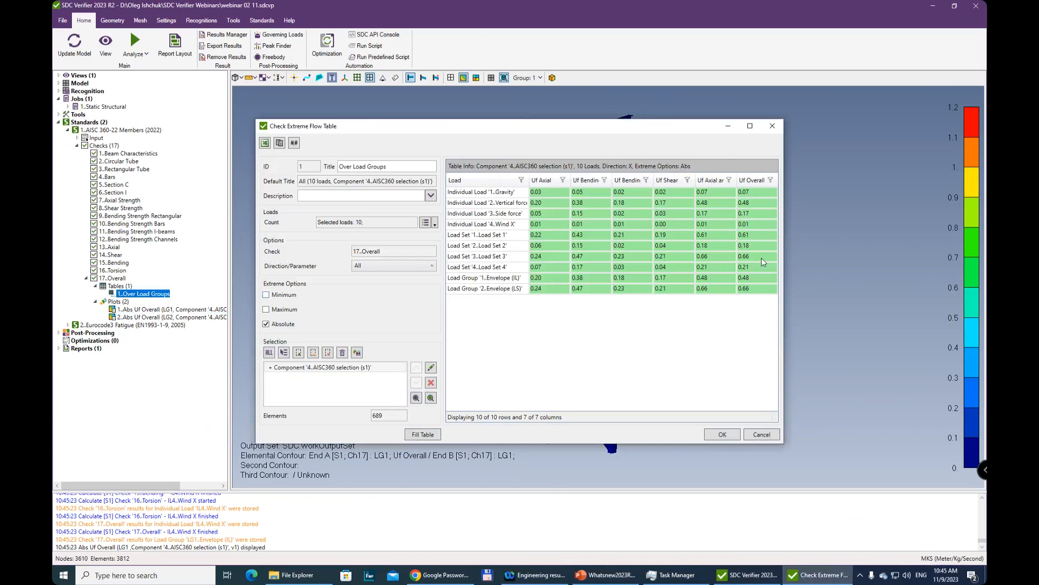
{"action": "left_click", "coordinate": [725, 436]}
Examine the LG1 Uf Overall contour around the tower's top I-beams and their column joints.
{"action": "scroll", "coordinate": [608, 258], "scroll_direction": "up", "scroll_amount": 8}
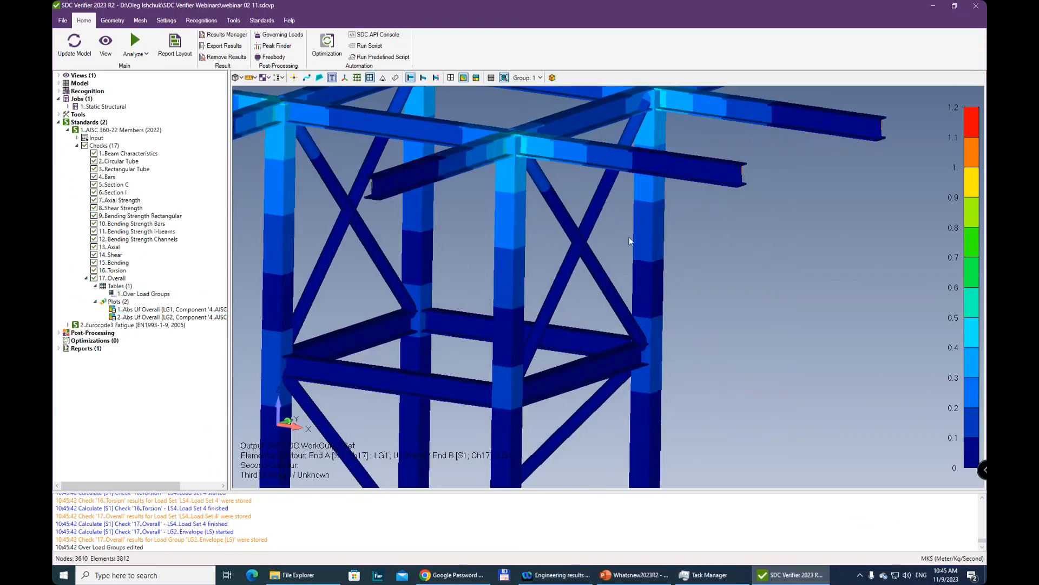
{"action": "middle_click_drag", "start_coordinate": [639, 266], "coordinate": [757, 340]}
{"action": "scroll", "coordinate": [757, 340], "scroll_direction": "down", "scroll_amount": 3}
{"action": "middle_click_drag", "start_coordinate": [500, 265], "coordinate": [517, 284]}
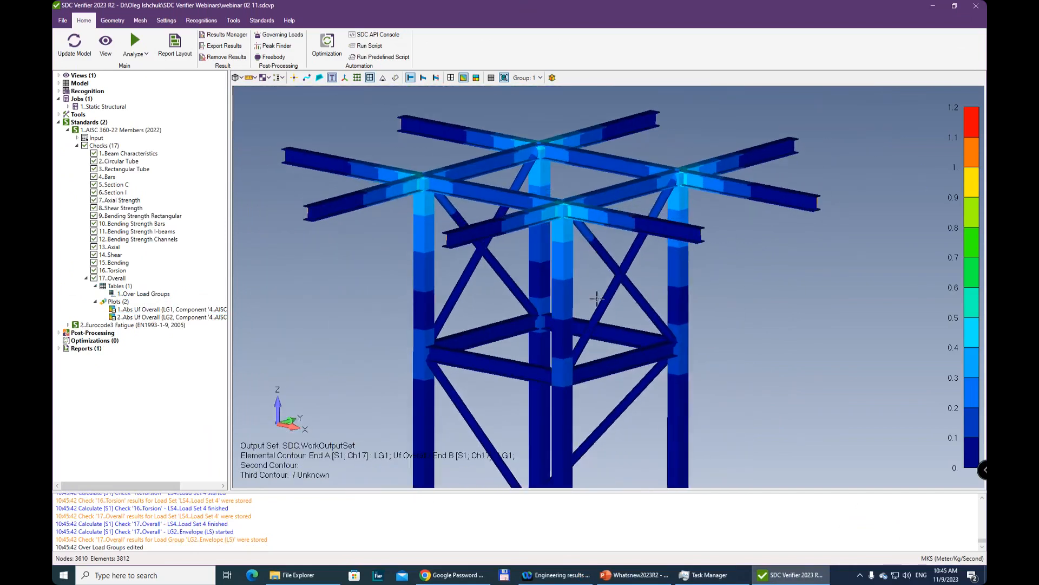
{"action": "middle_click_drag", "start_coordinate": [445, 294], "coordinate": [449, 294], "text": "ctrl"}
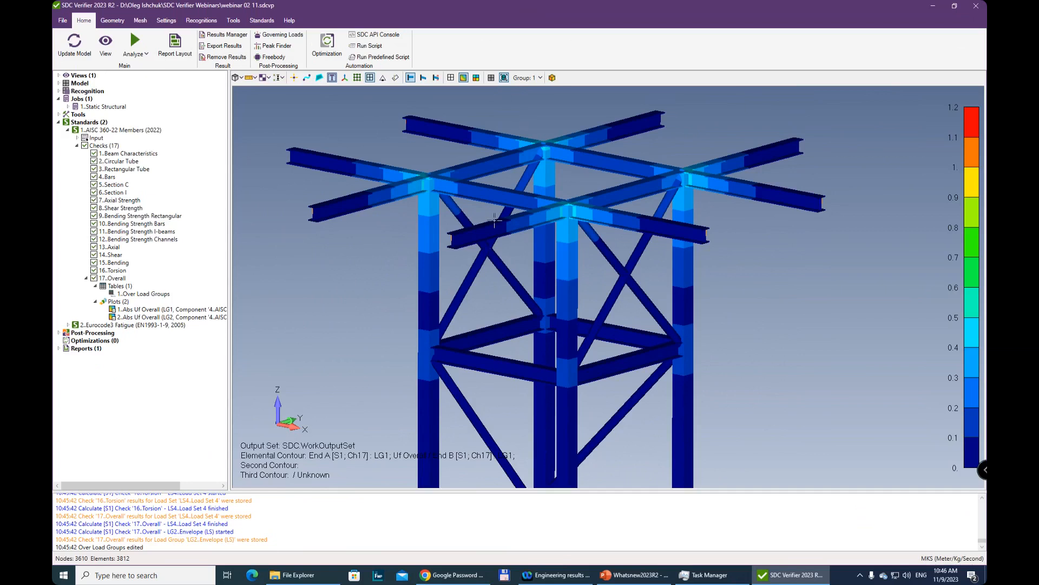
{"action": "scroll", "coordinate": [537, 232], "scroll_direction": "down", "scroll_amount": 2}
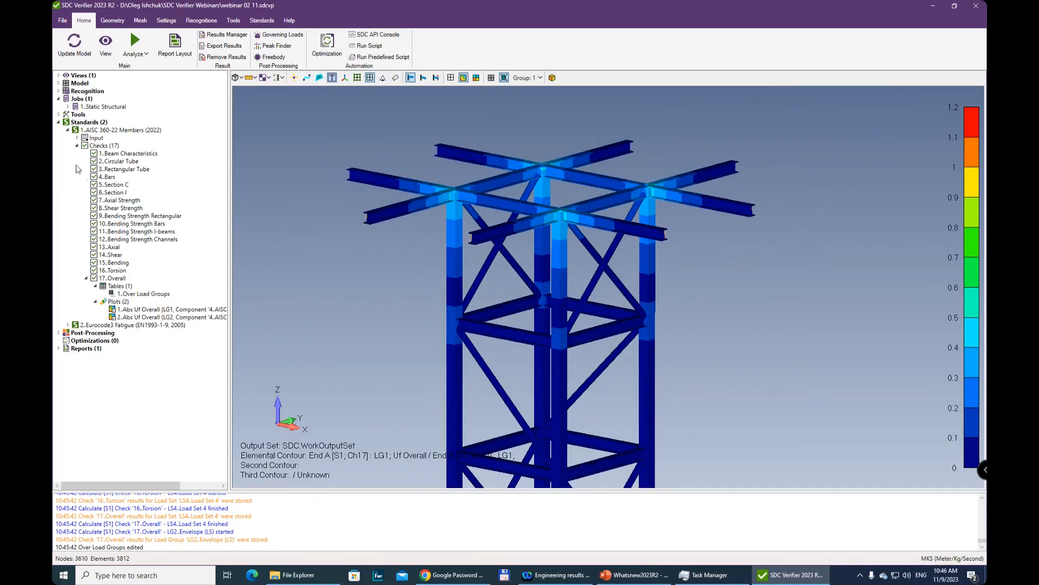
Open 1..Report for editing, then close it, saving the report without generated content.
{"action": "double_click", "coordinate": [65, 350]}
{"action": "right_click", "coordinate": [90, 357]}
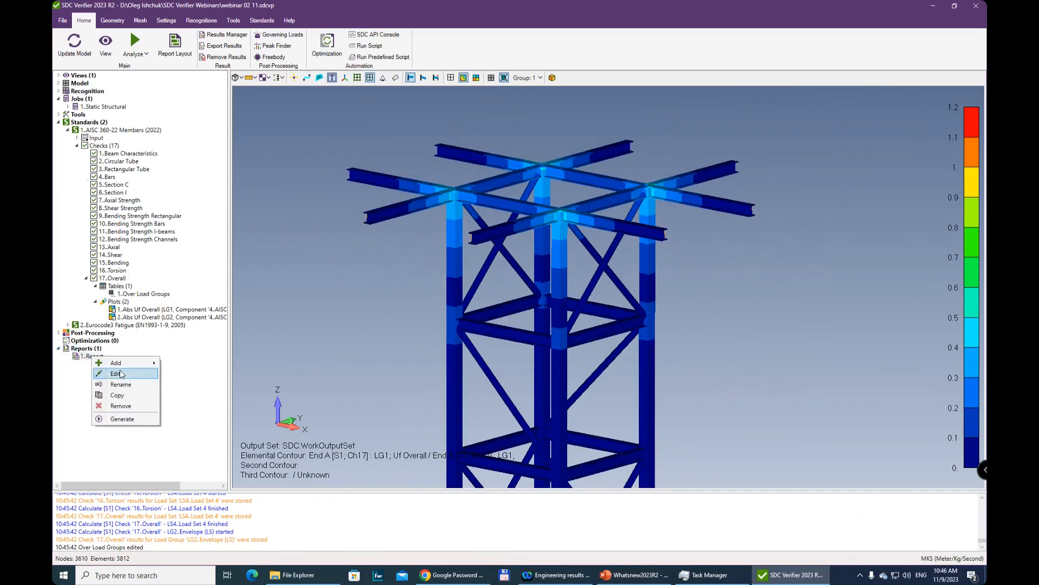
{"action": "left_click", "coordinate": [121, 374]}
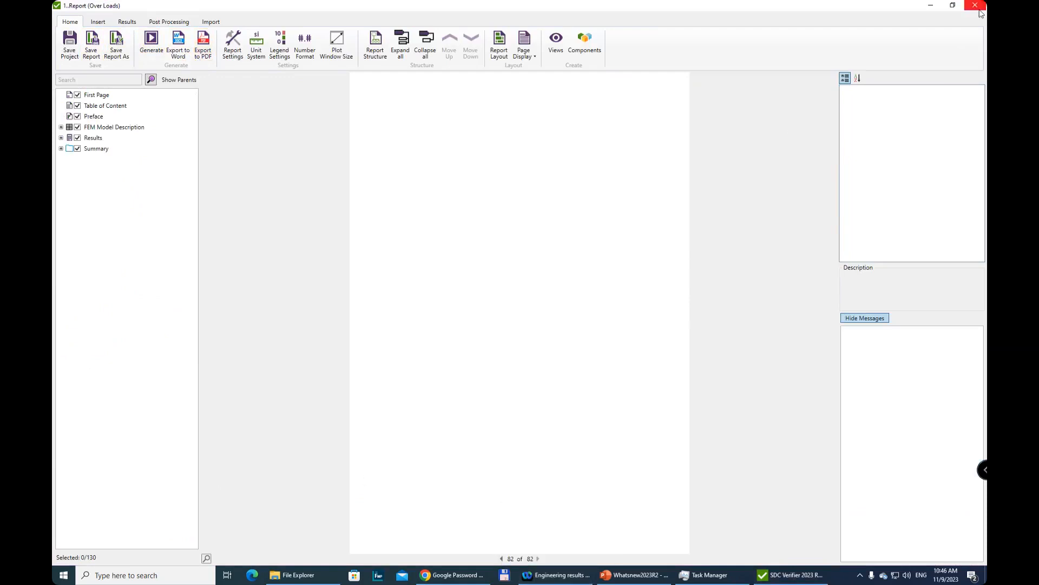
{"action": "left_click", "coordinate": [976, 6]}
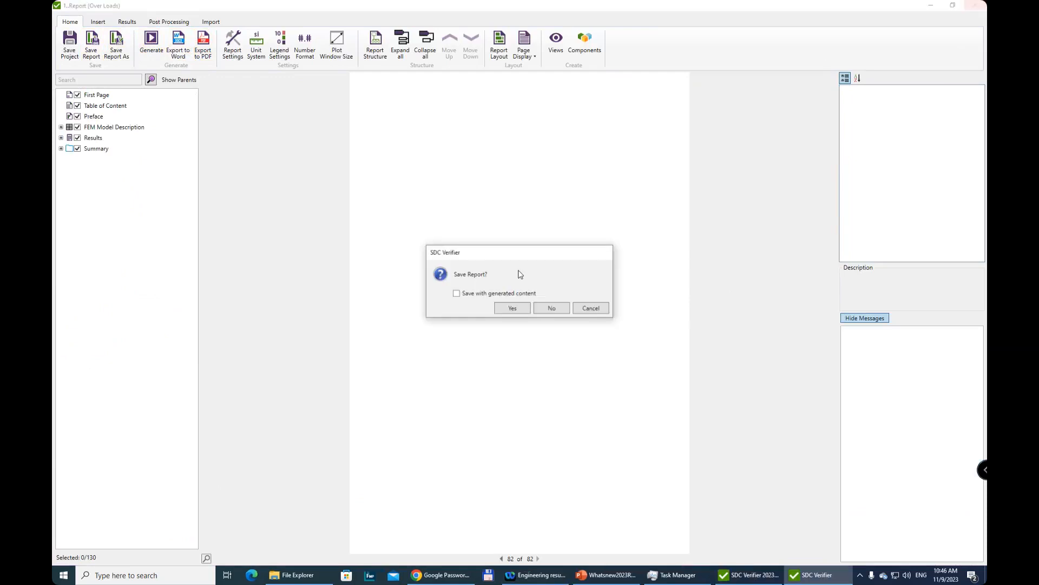
{"action": "left_click", "coordinate": [512, 308]}
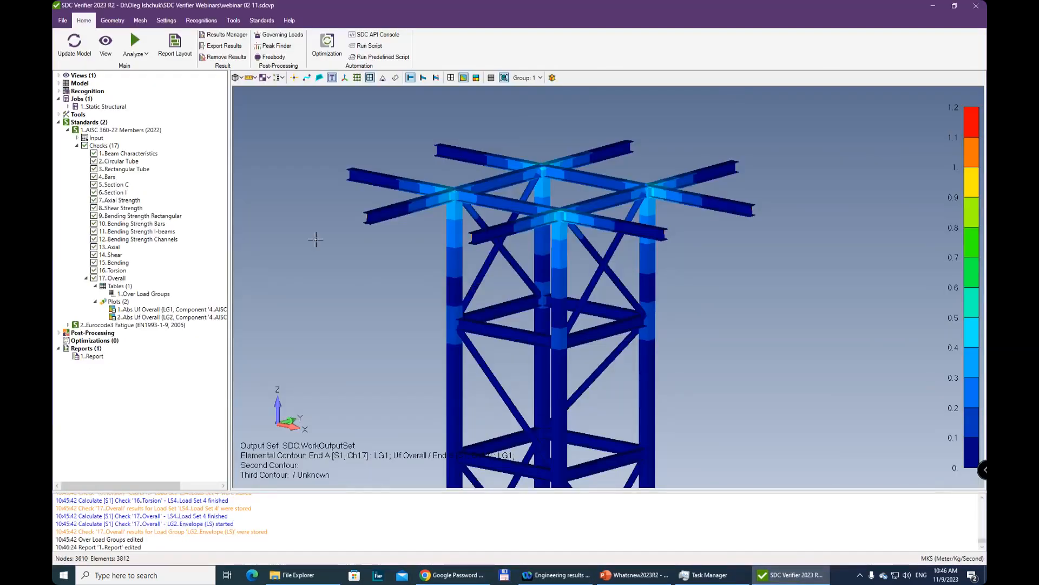
Review the cross-section shape of the 2..I-beam200 beam property and close it without making changes.
{"action": "left_click", "coordinate": [59, 83]}
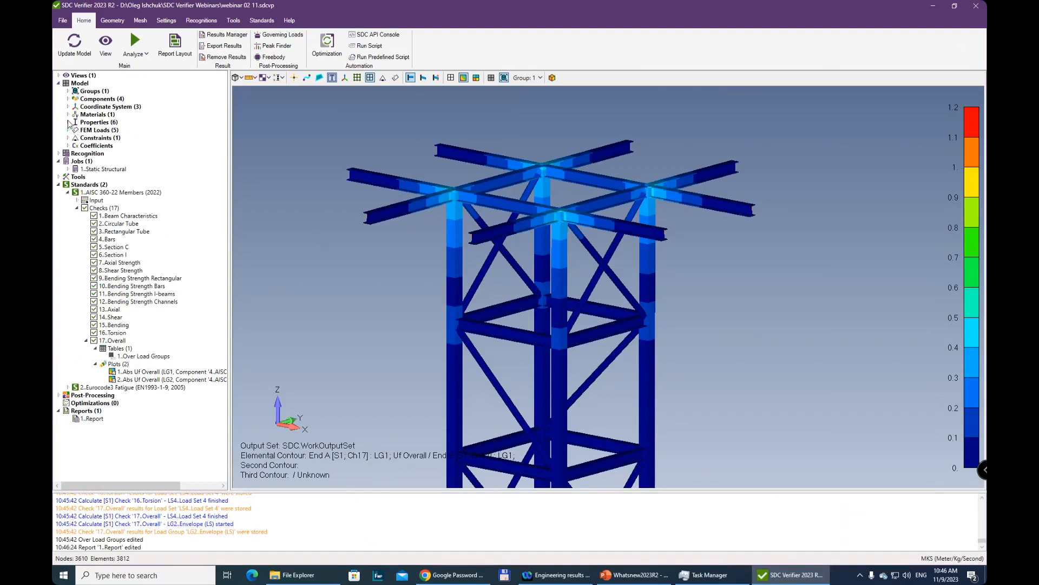
{"action": "left_click", "coordinate": [68, 123]}
{"action": "left_click", "coordinate": [115, 138]}
{"action": "right_click", "coordinate": [115, 142]}
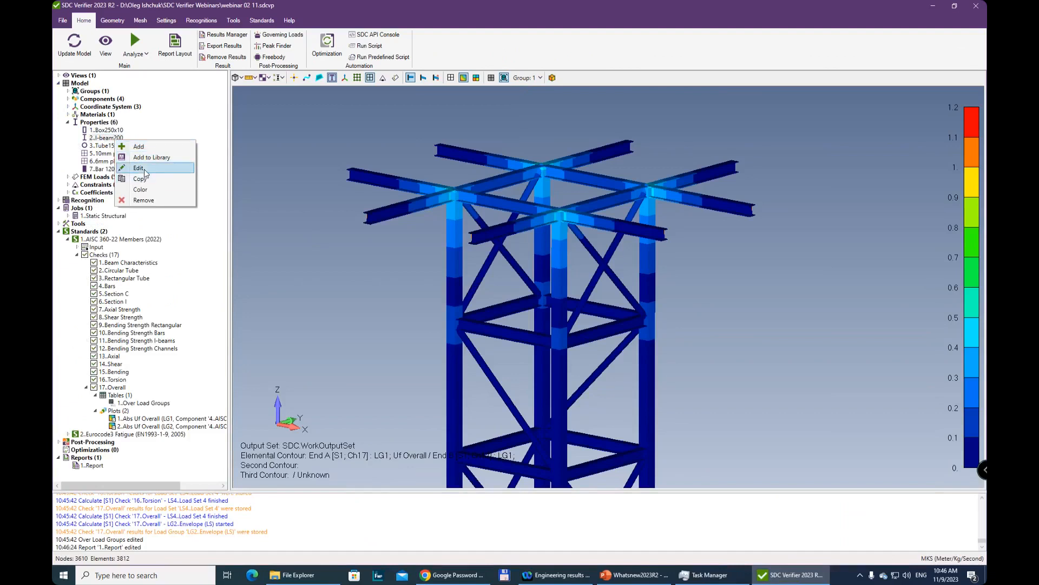
{"action": "left_click", "coordinate": [140, 170]}
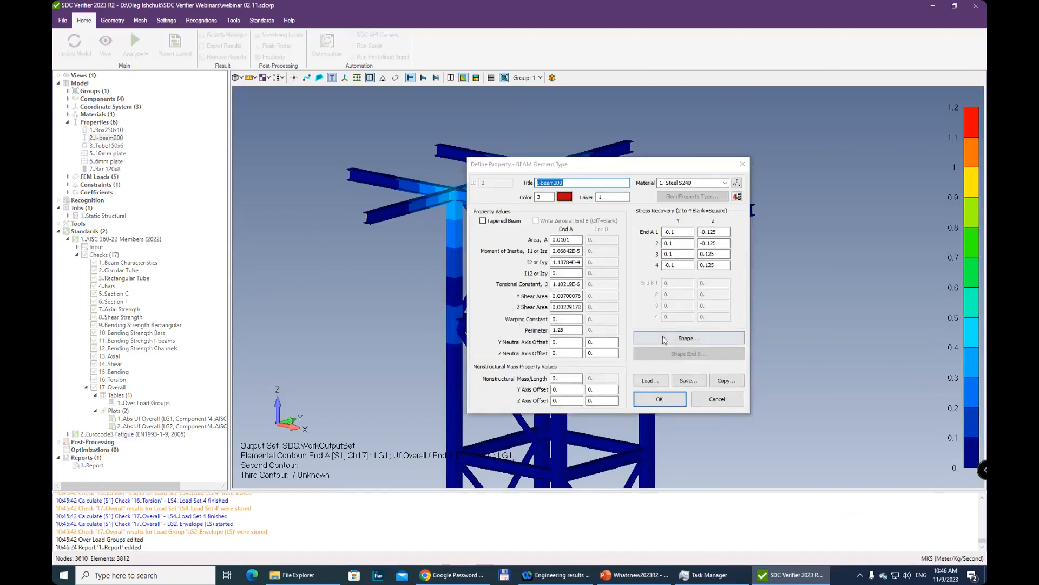
{"action": "left_click", "coordinate": [665, 339]}
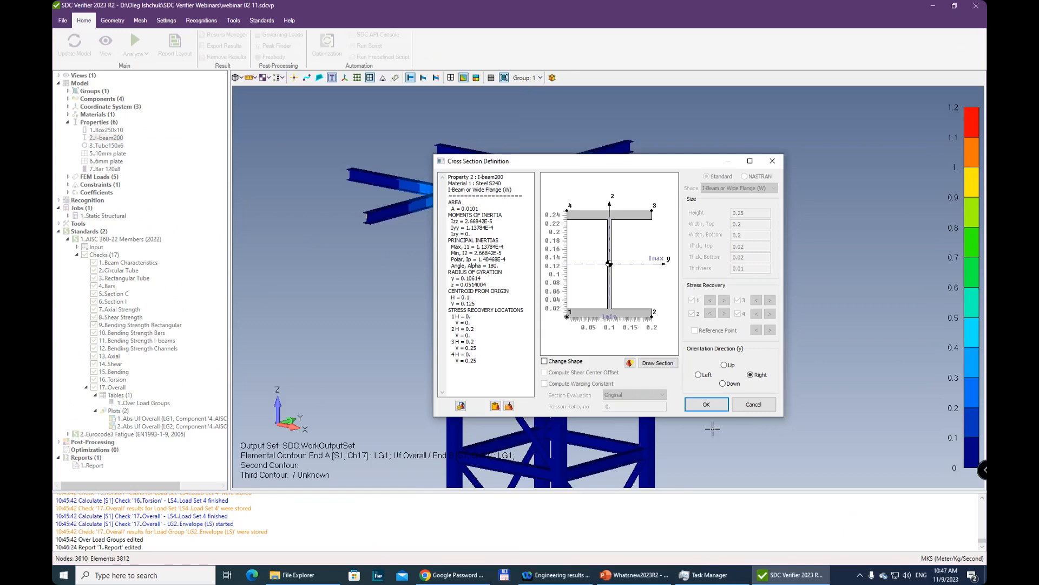
{"action": "left_click", "coordinate": [774, 164]}
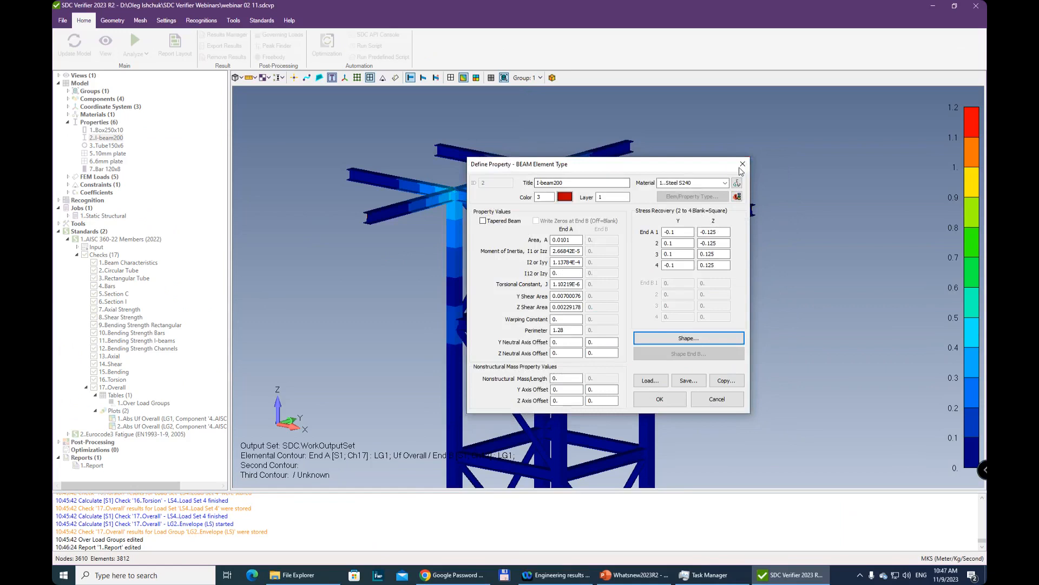
{"action": "left_click", "coordinate": [746, 163]}
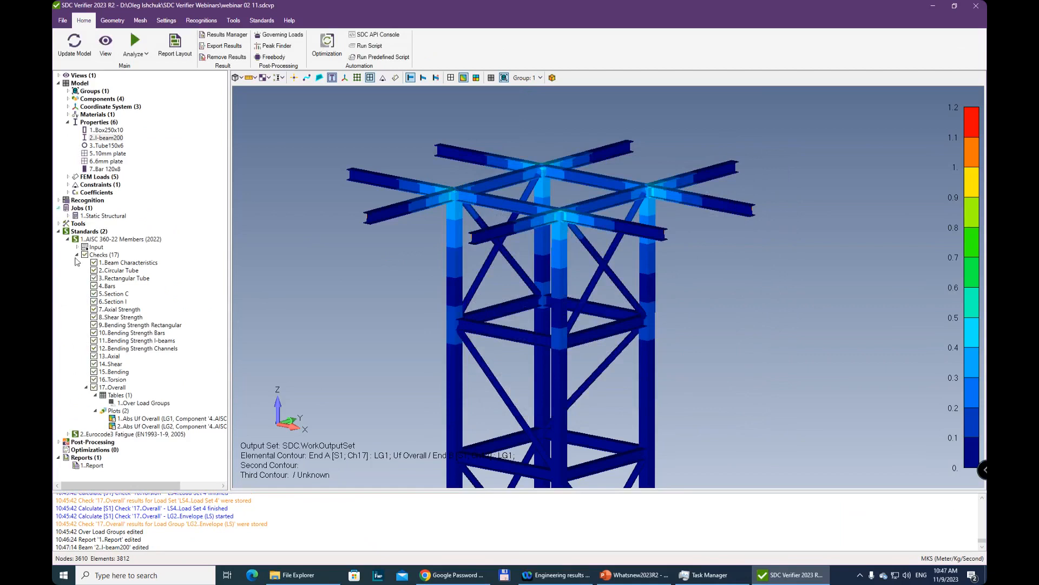
{"action": "scroll", "coordinate": [510, 260], "scroll_direction": "down", "scroll_amount": 5}
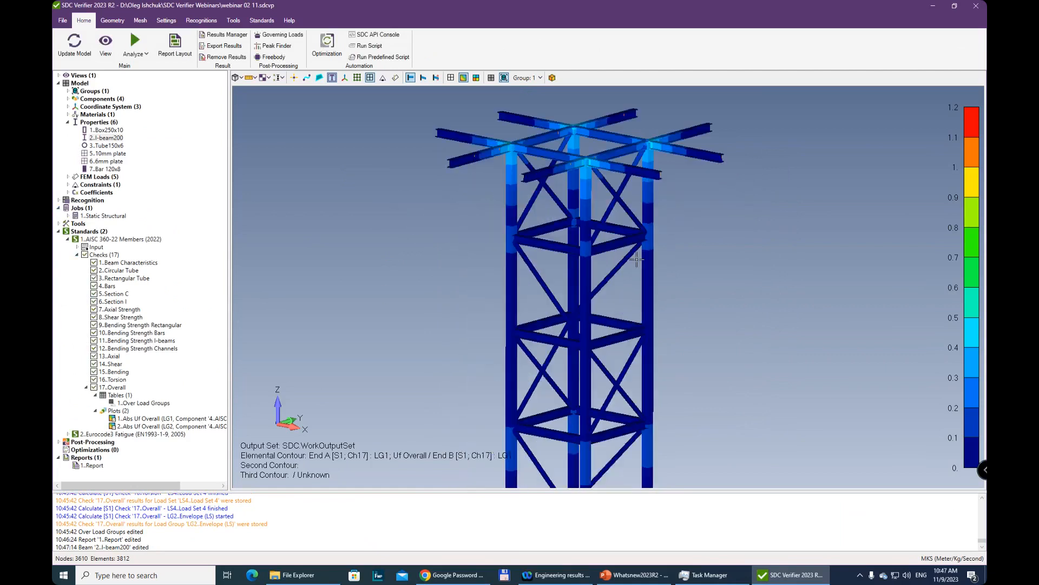
{"action": "middle_click_drag", "start_coordinate": [679, 265], "coordinate": [689, 297]}
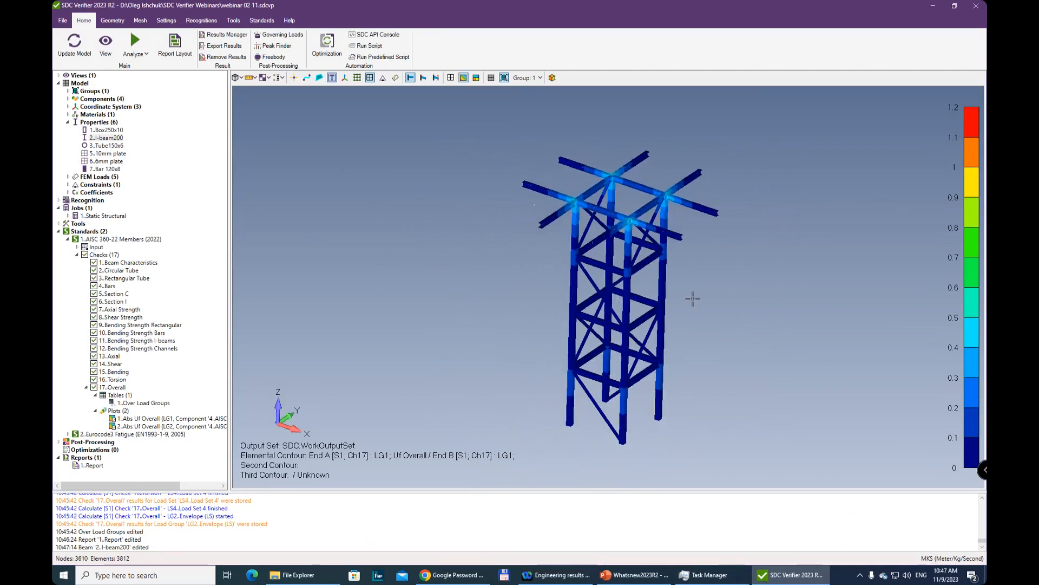
{"action": "scroll", "coordinate": [687, 355], "scroll_direction": "up", "scroll_amount": 2}
{"action": "middle_click_drag", "start_coordinate": [683, 356], "coordinate": [689, 337], "text": "ctrl"}
{"action": "scroll", "coordinate": [689, 339], "scroll_direction": "down", "scroll_amount": 1}
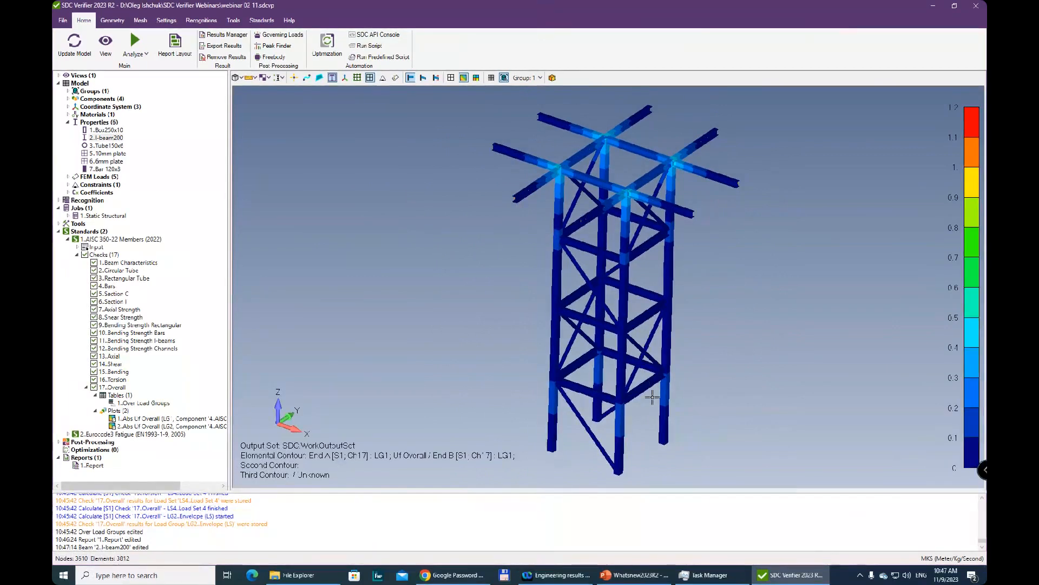
Switch to the Whatsnew2023R2 presentation in PowerPoint and select the closing contact slide, slide 5.
{"action": "left_click", "coordinate": [639, 577]}
{"action": "left_click", "coordinate": [106, 455]}
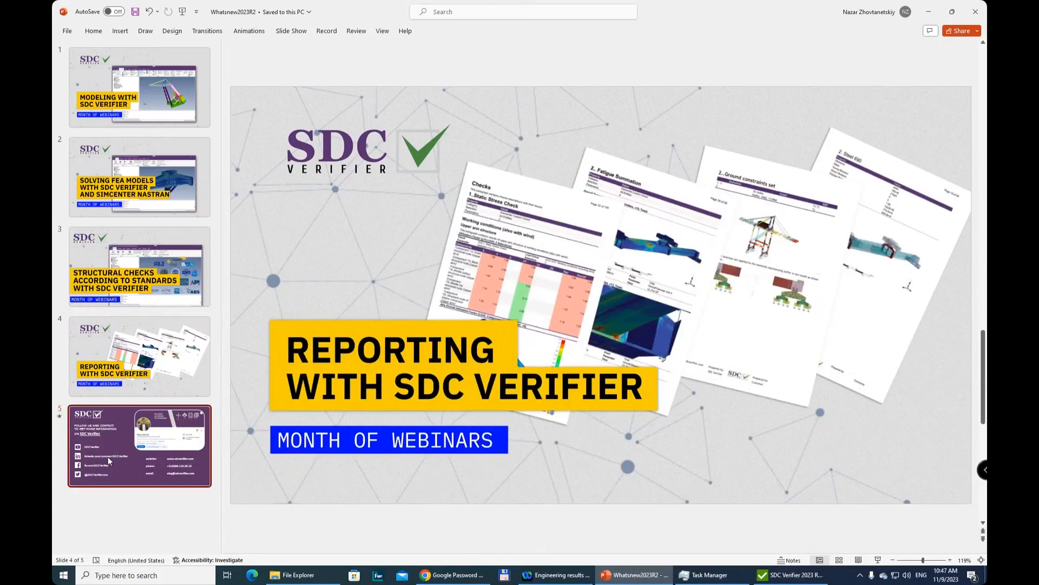